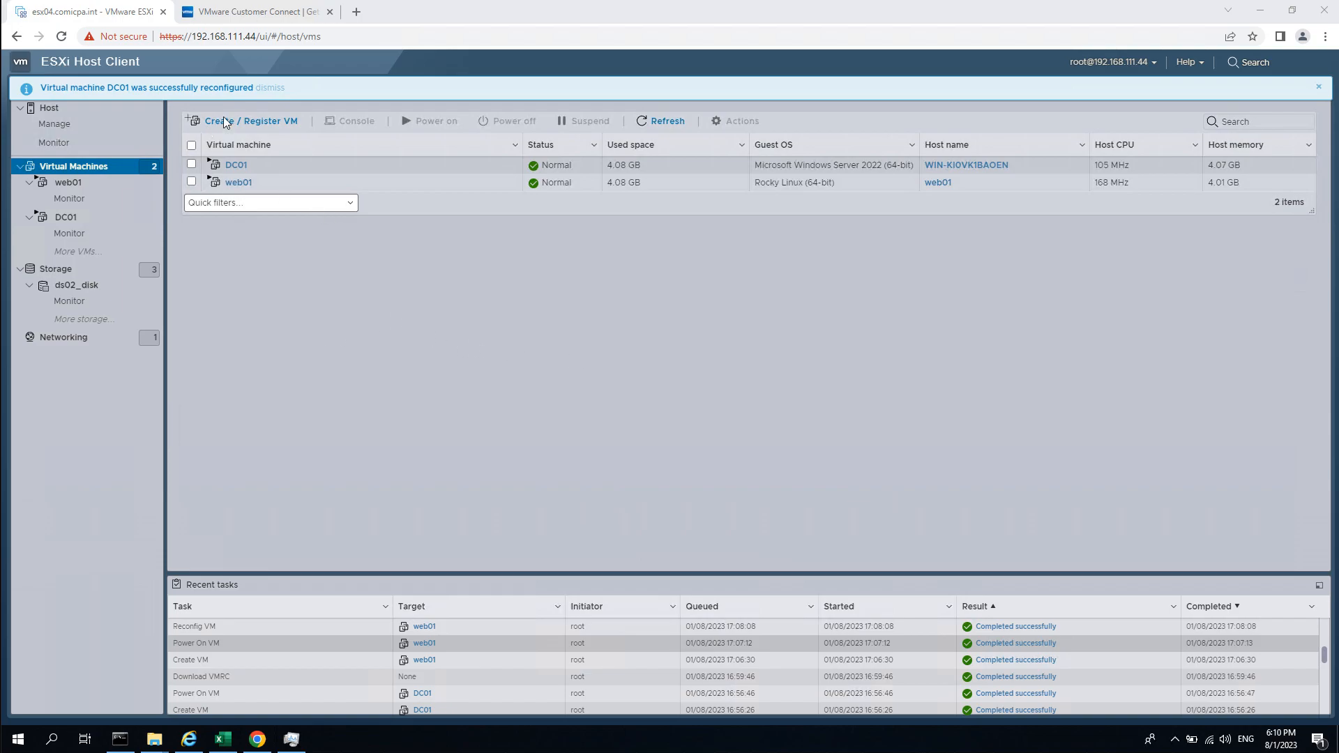
# Open DC01's details page and launch its standalone VMware Remote Console.
pyautogui.click(191, 164)
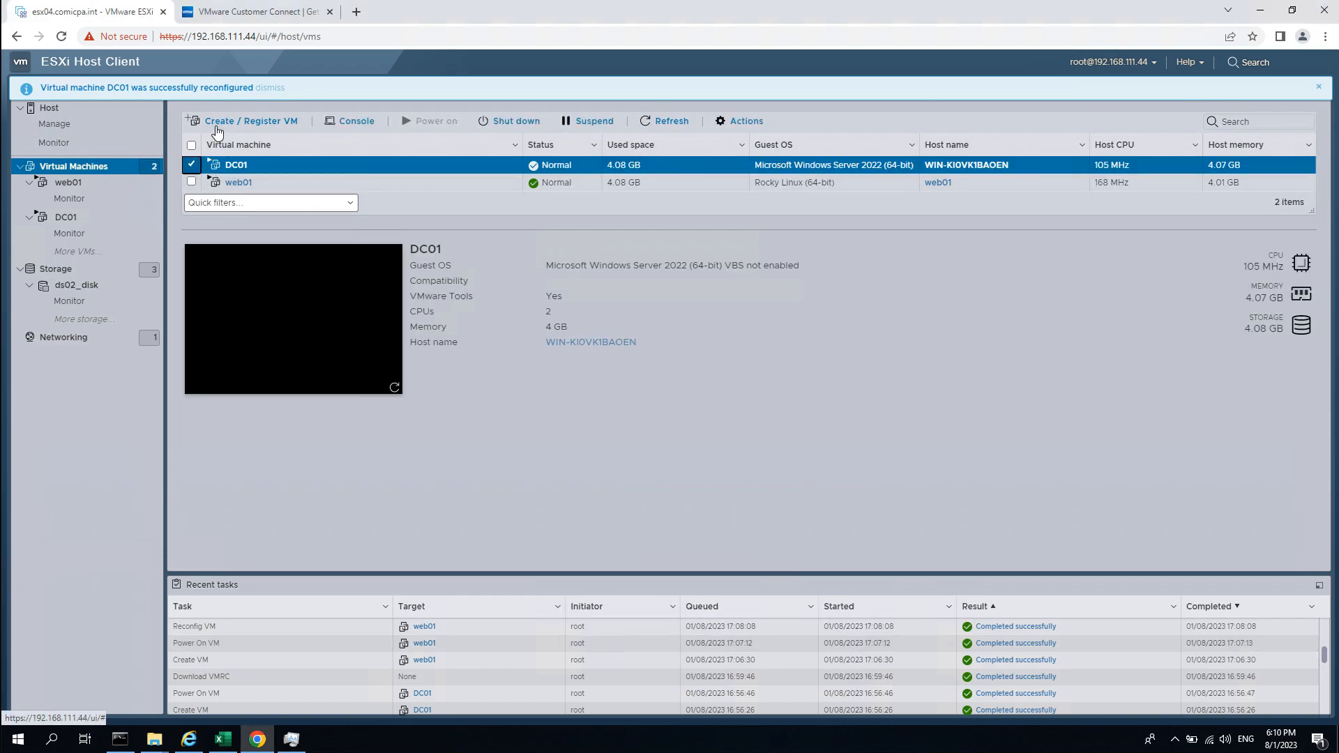
pyautogui.rightClick(237, 162)
pyautogui.moveTo(314, 194)
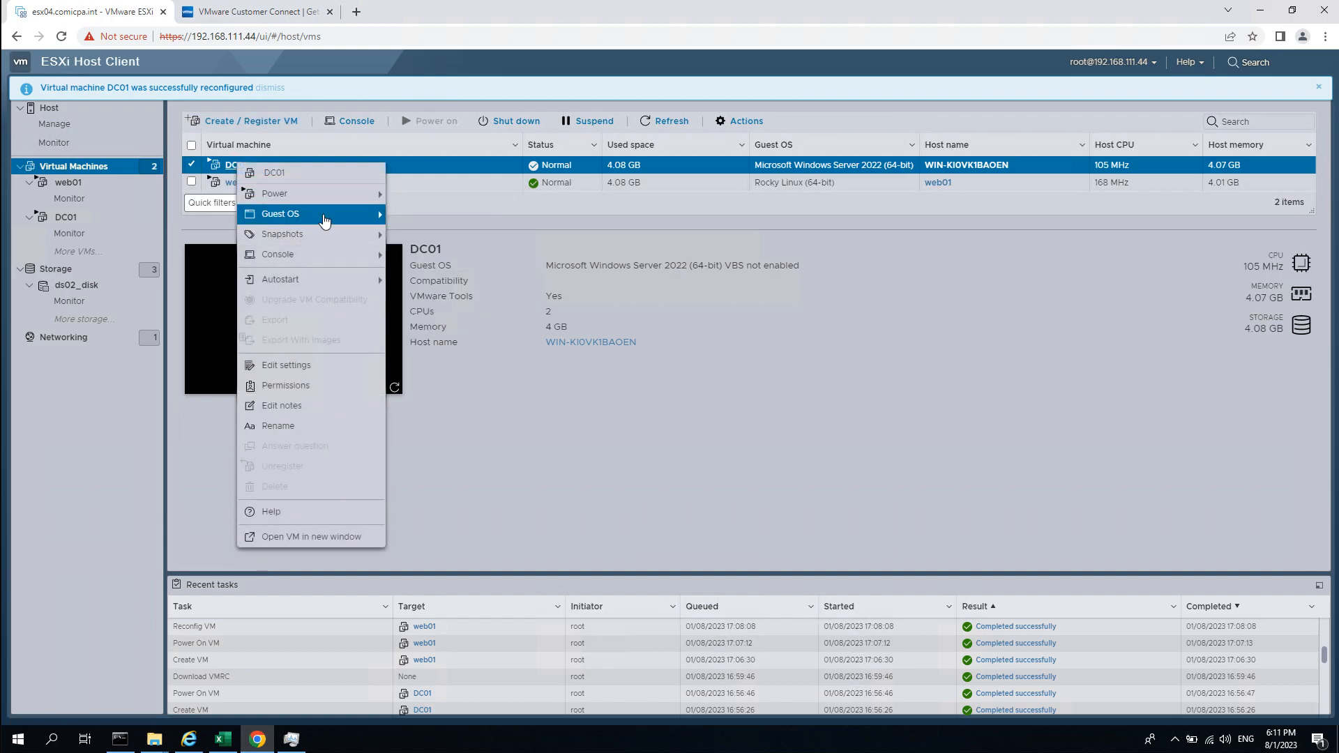
pyautogui.click(345, 260)
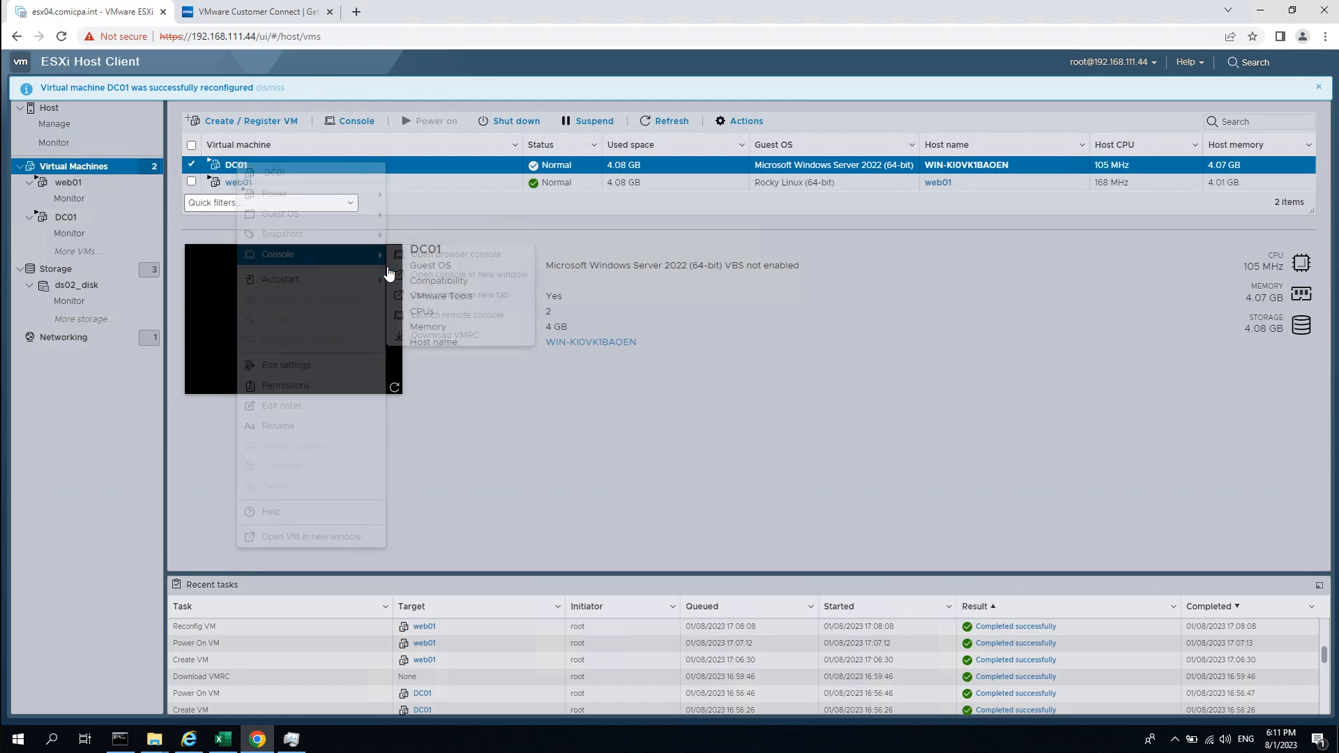
pyautogui.click(230, 166)
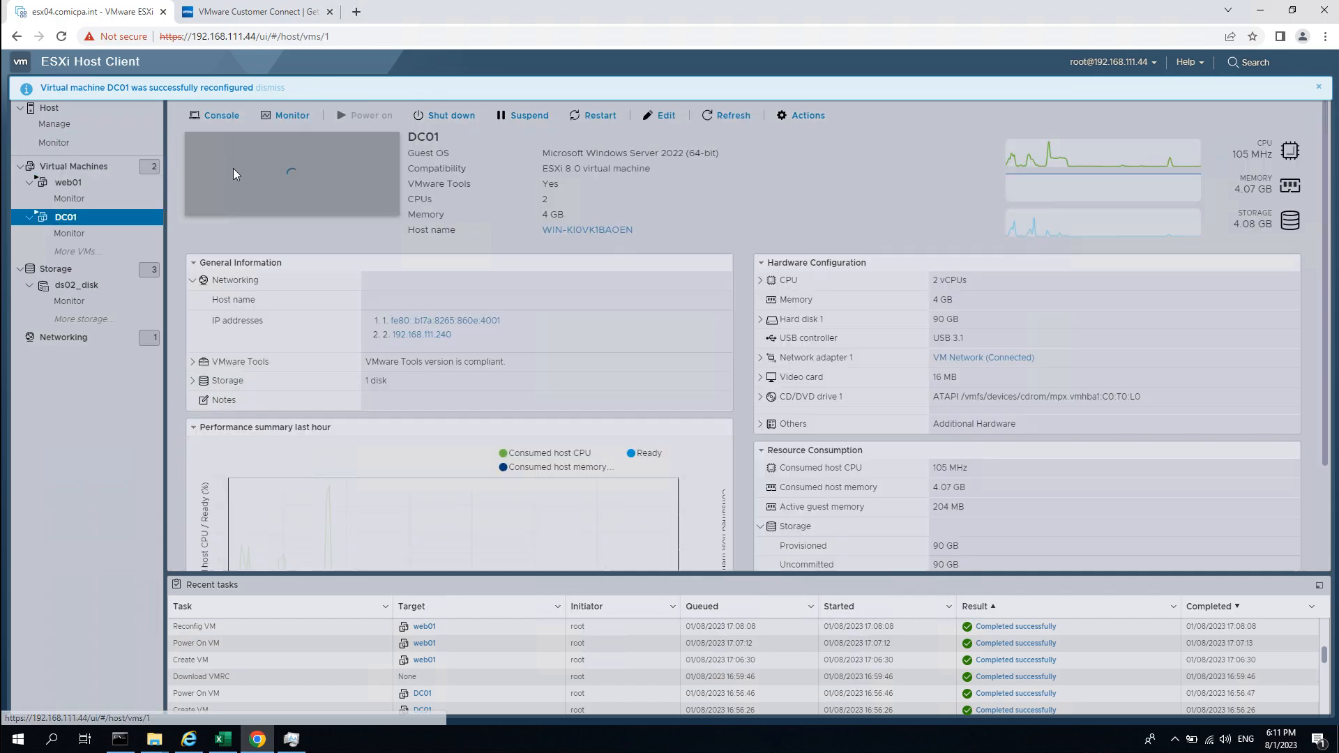
pyautogui.click(217, 115)
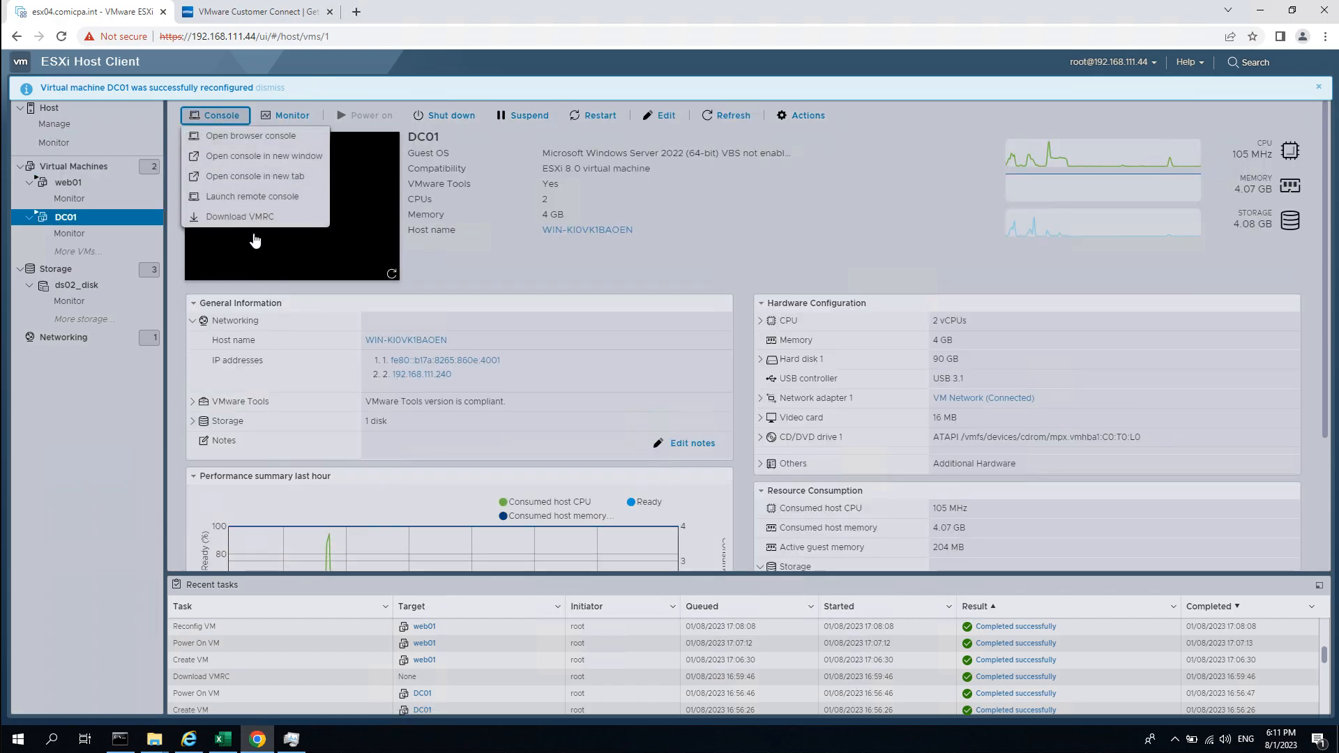
pyautogui.click(285, 198)
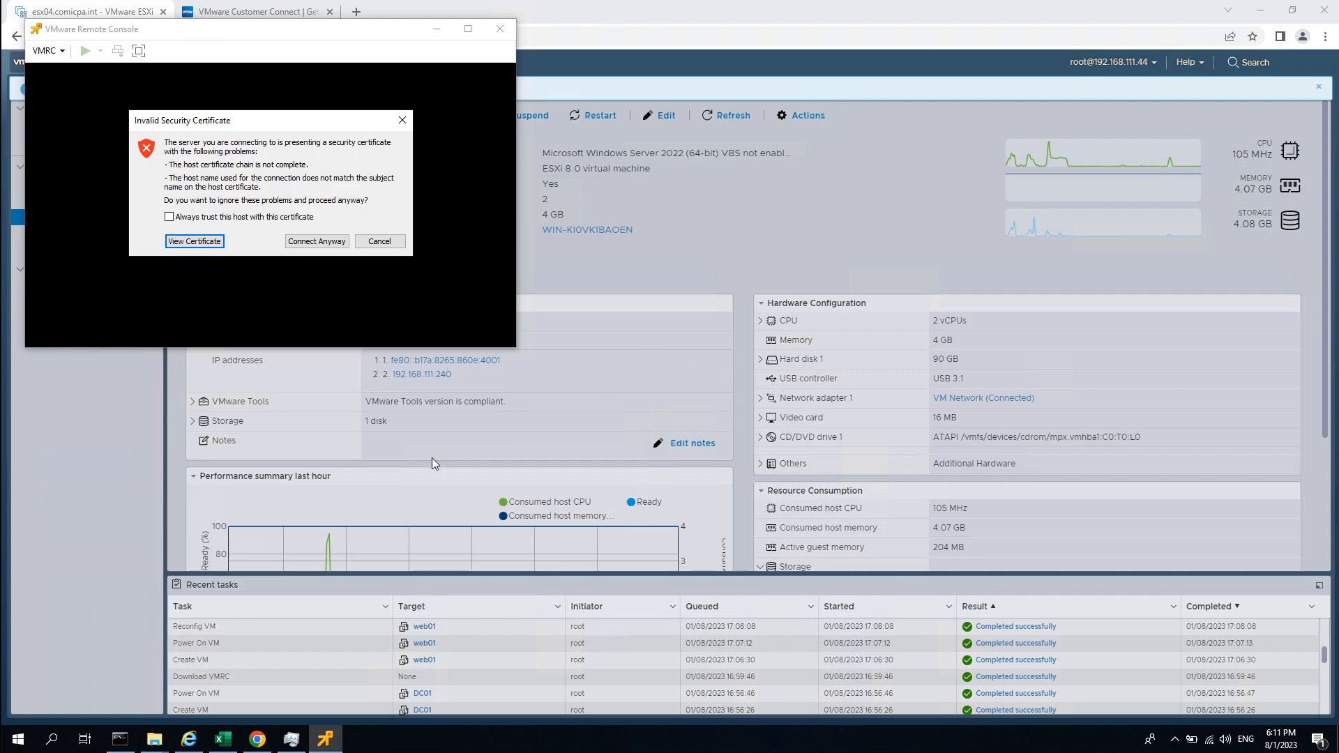
# Connect to DC01 despite the certificate warning, wake it to the lock screen, and open the VMRC menu.
pyautogui.click(310, 241)
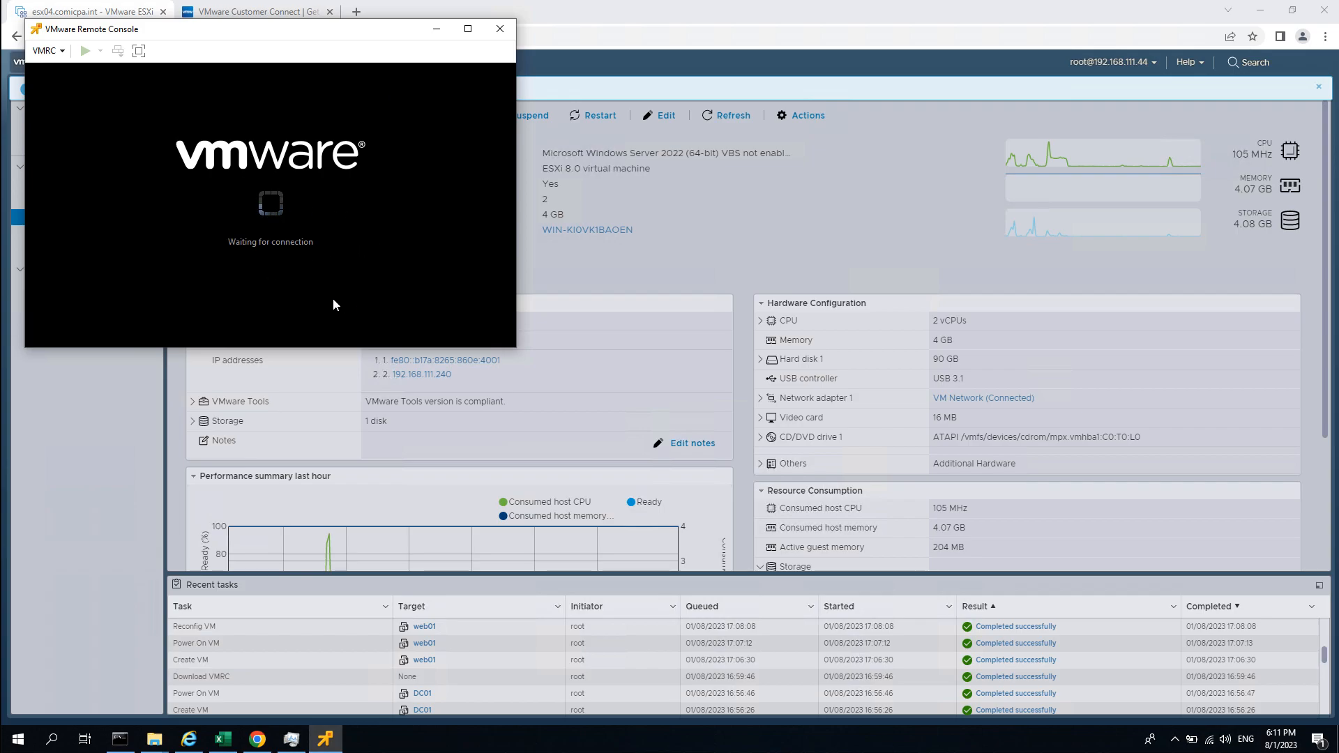
pyautogui.click(367, 329)
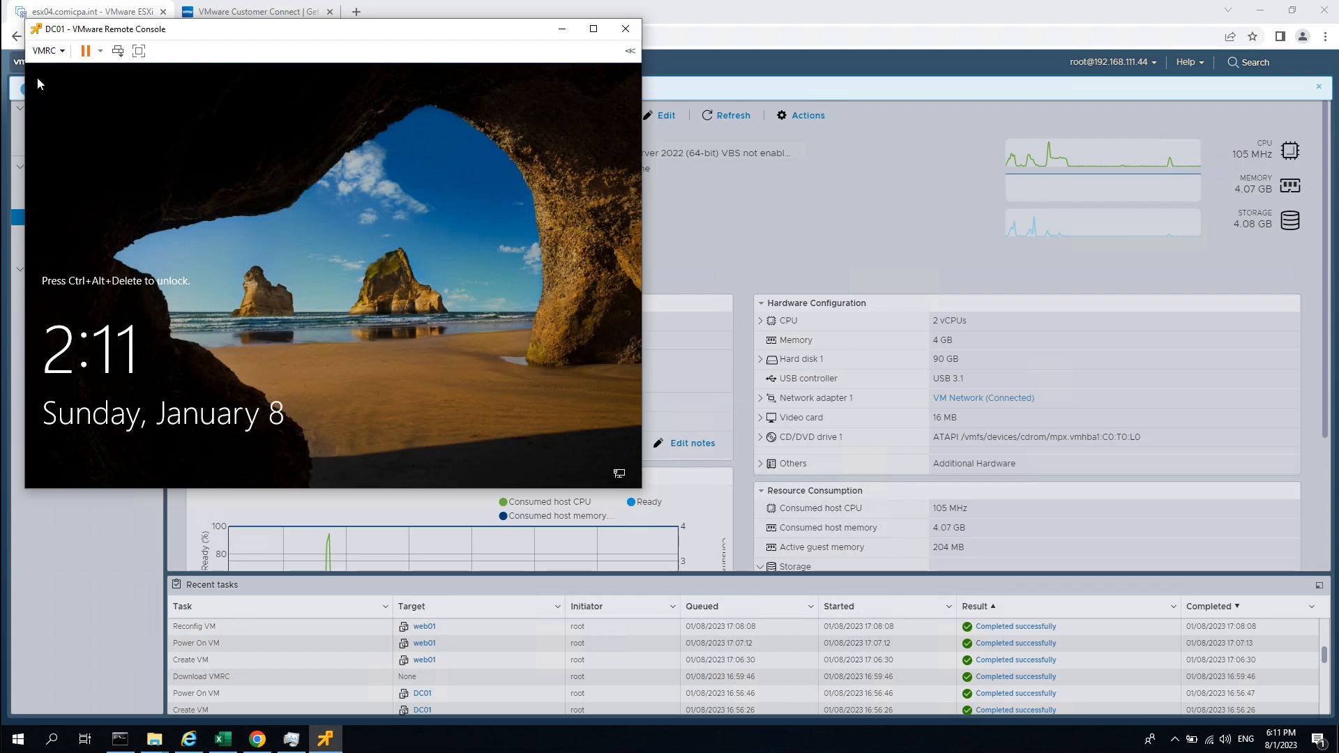
pyautogui.click(46, 50)
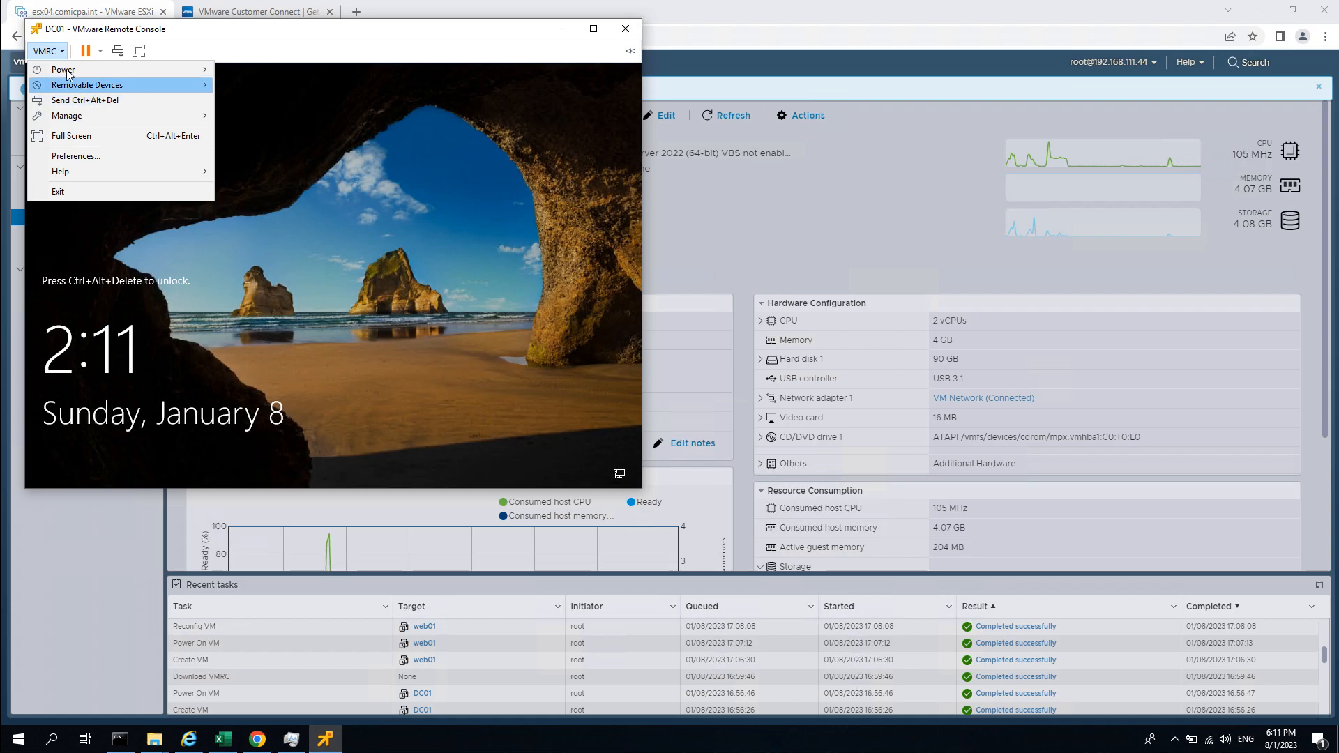
pyautogui.click(254, 150)
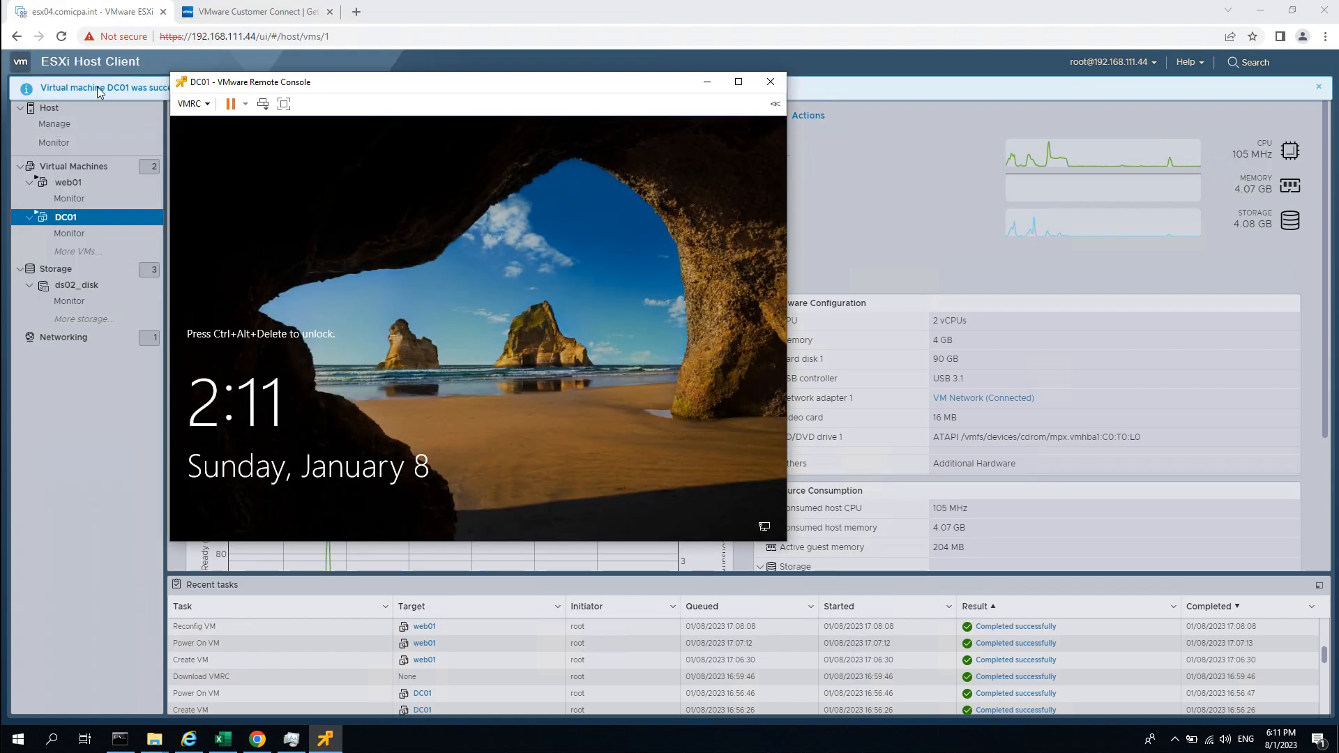
pyautogui.click(192, 103)
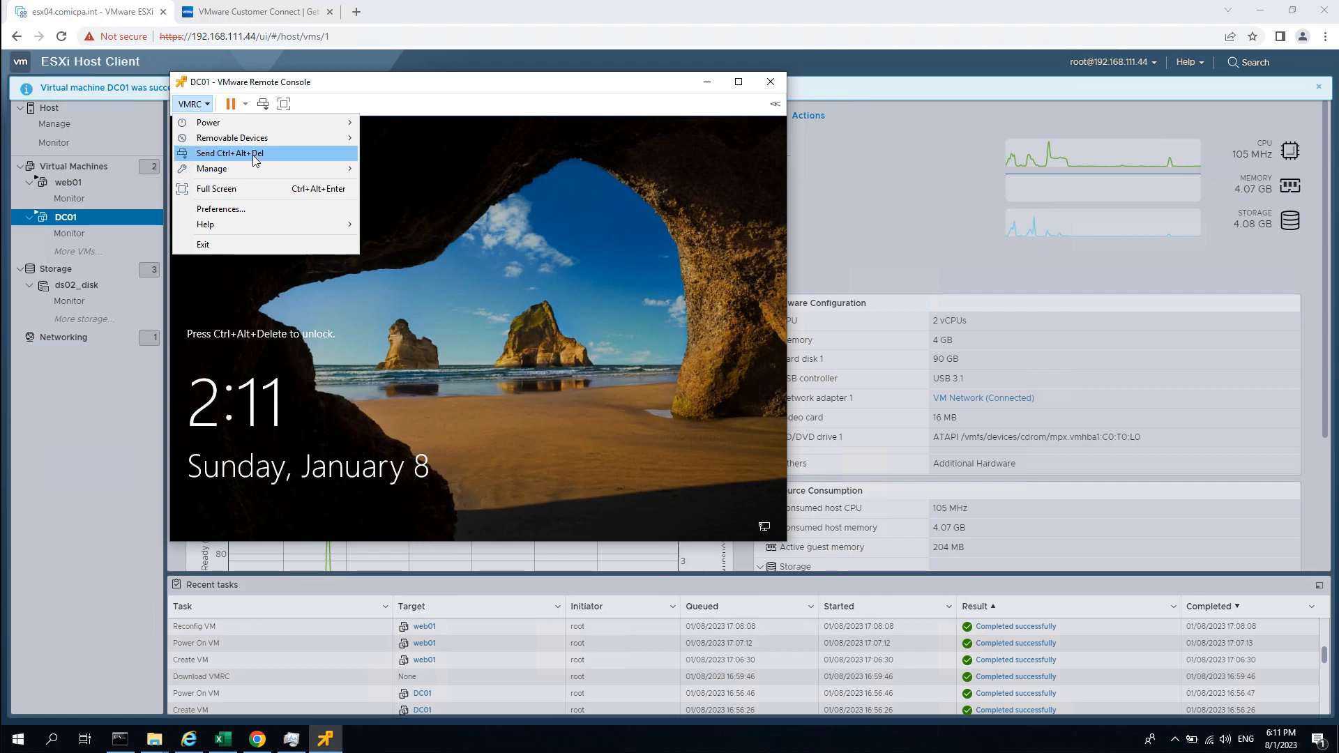
# Send Ctrl+Alt+Del, sign in as Administrator with the account password, and close the Windows Admin Center popup.
pyautogui.click(202, 105)
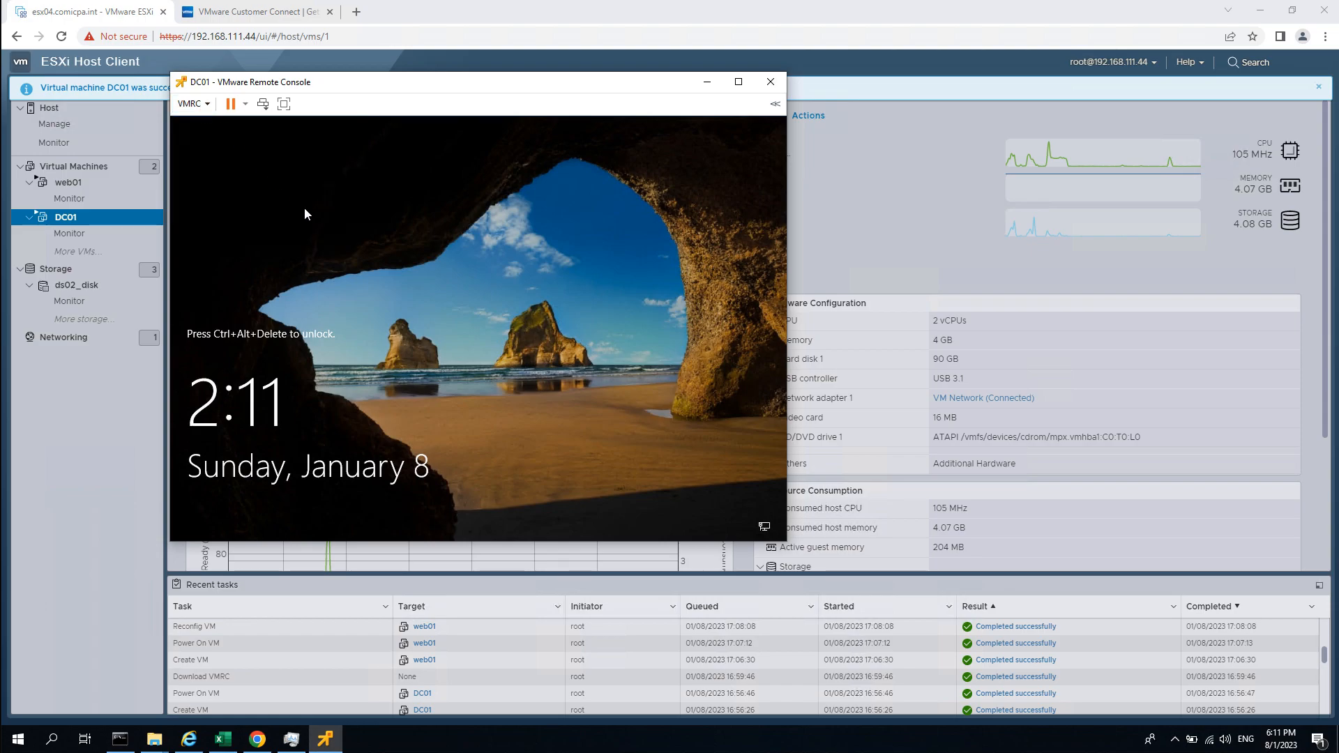
pyautogui.press('ctrl+alt+Insert')
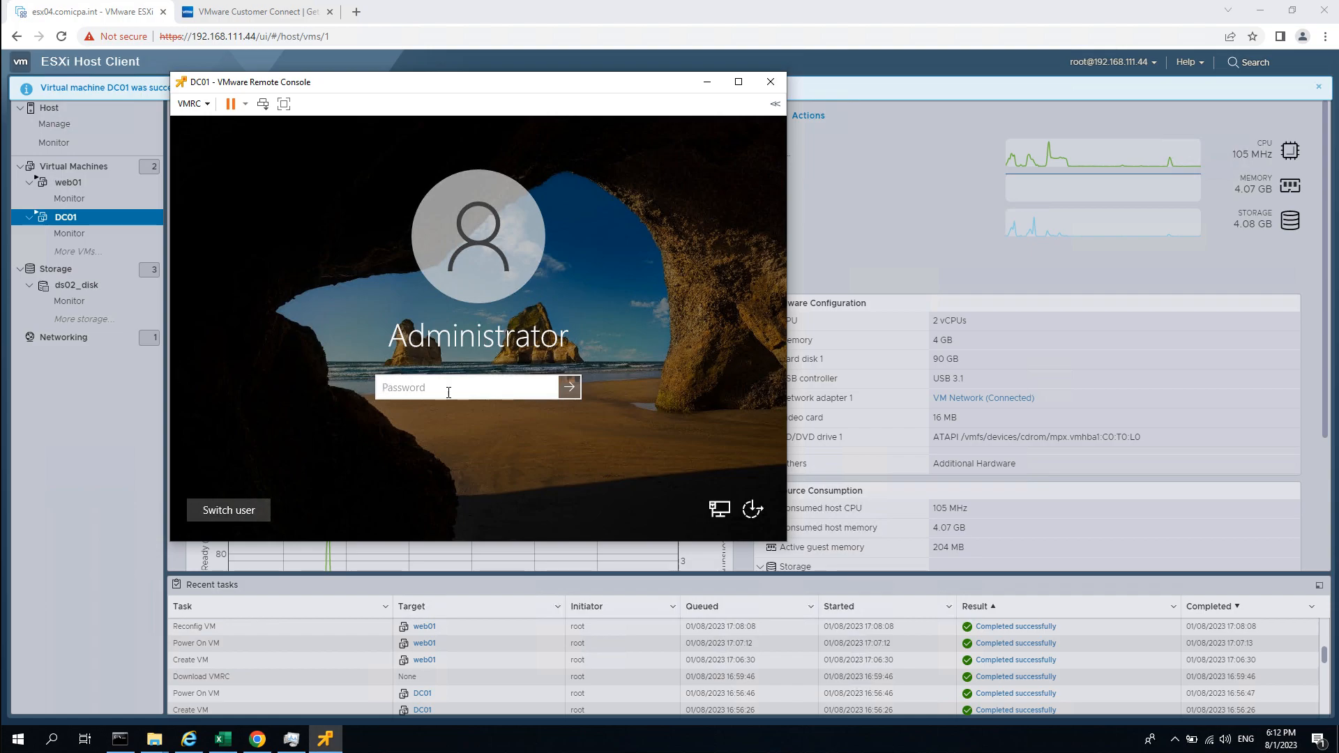
pyautogui.write('********')
pyautogui.press('Return')
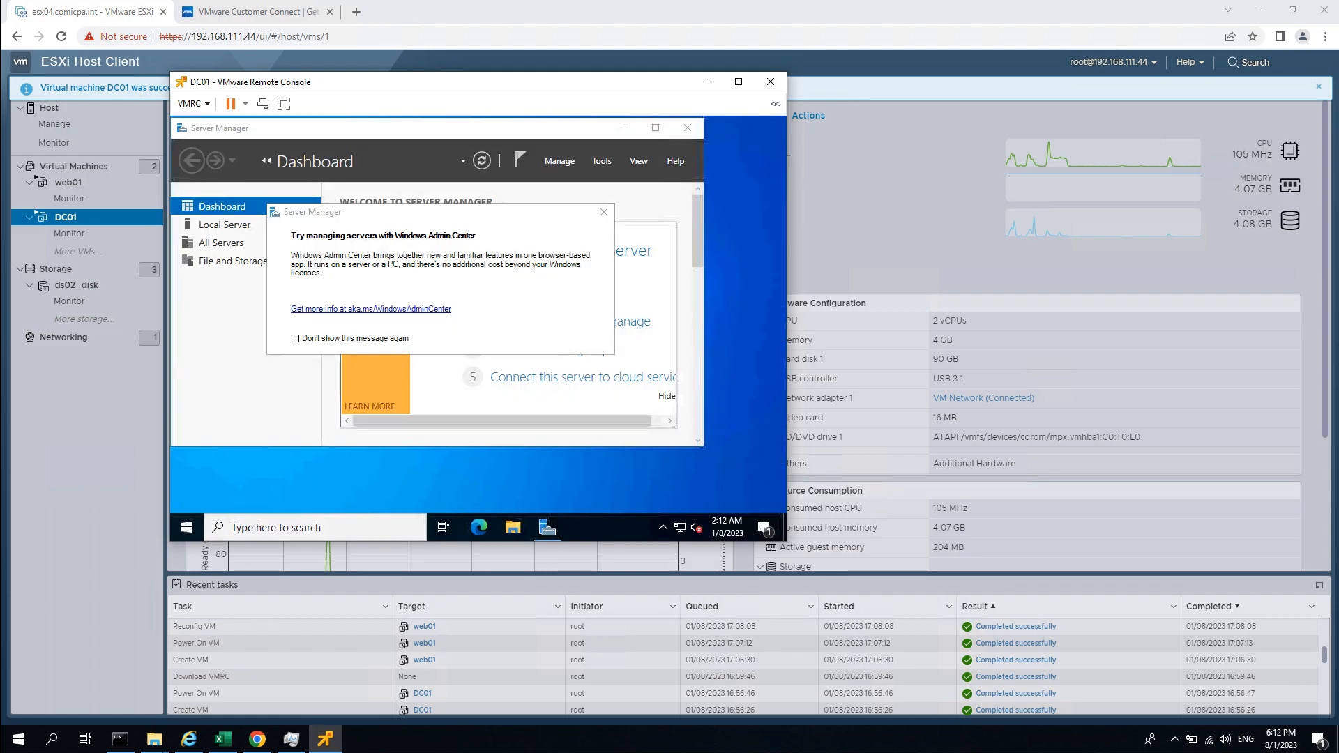
pyautogui.click(605, 212)
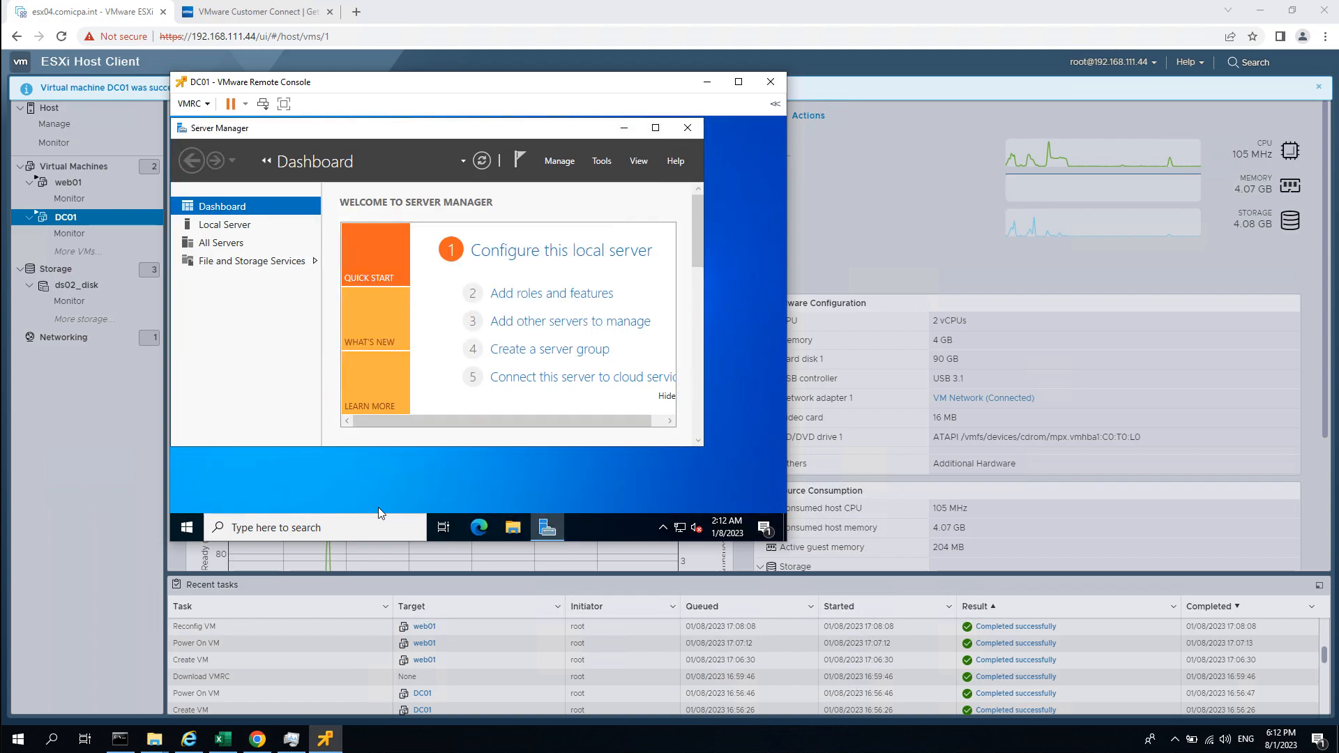
# Open DC01's Date and time settings from the taskbar clock and maximize the window.
pyautogui.click(186, 528)
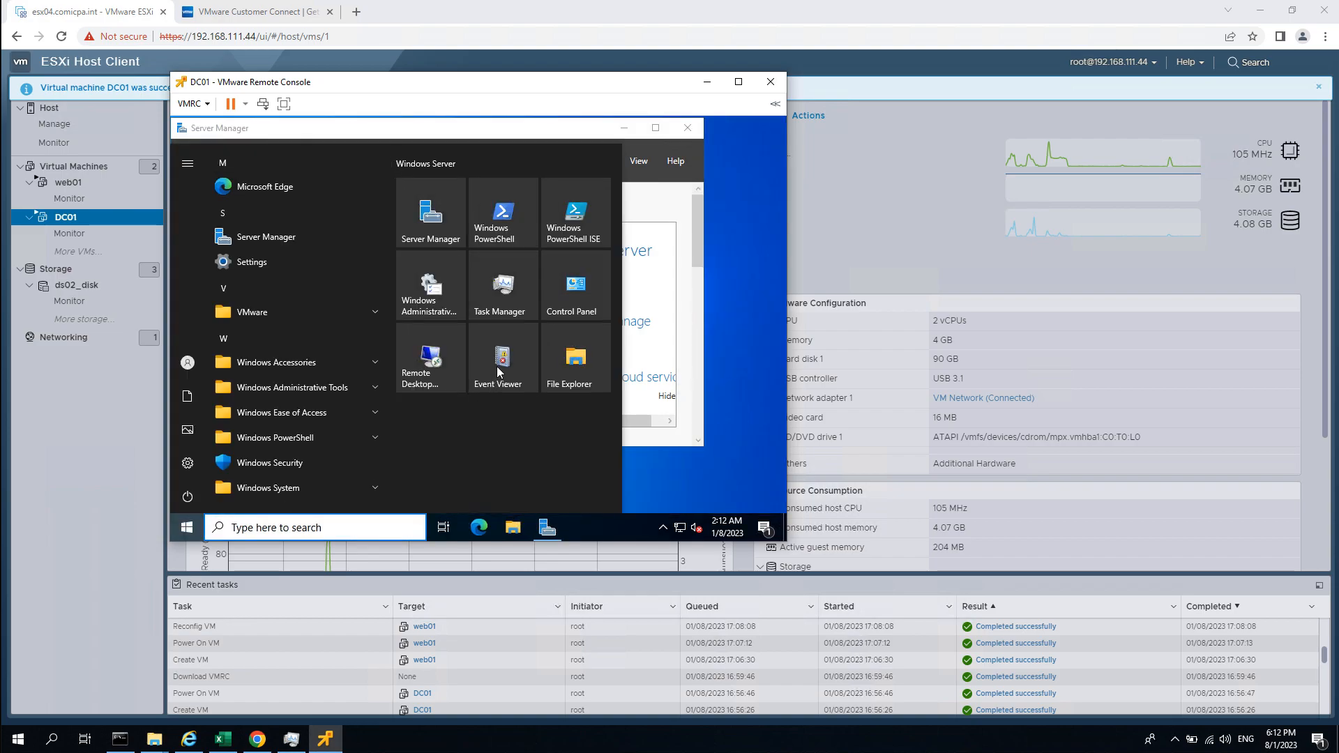
pyautogui.click(729, 534)
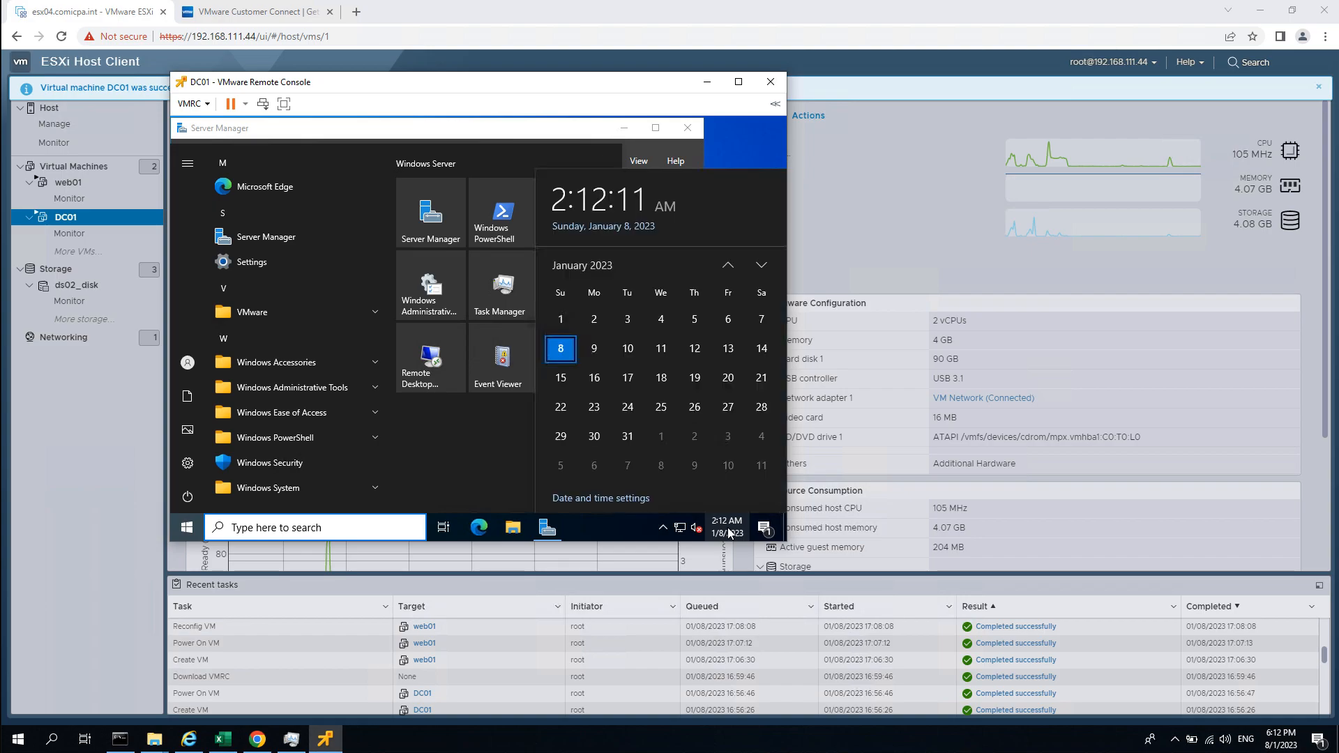
pyautogui.click(622, 497)
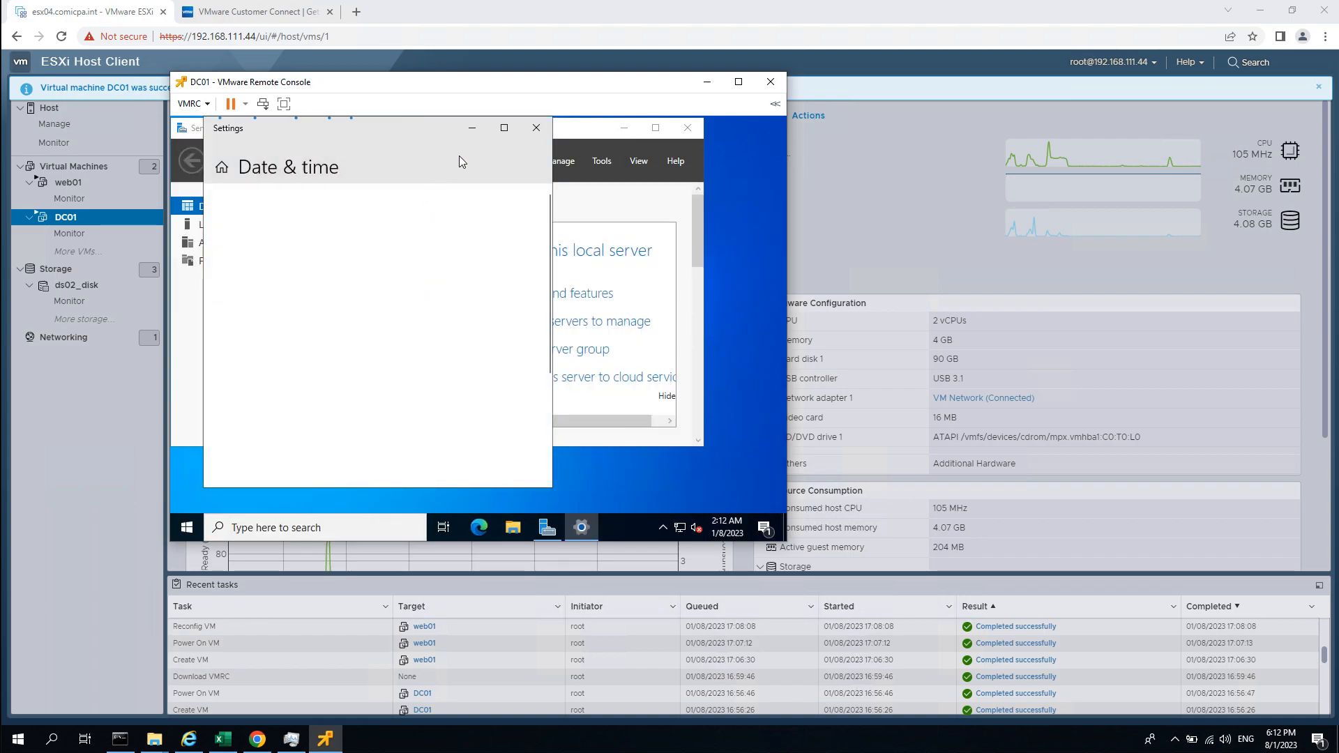
pyautogui.click(504, 129)
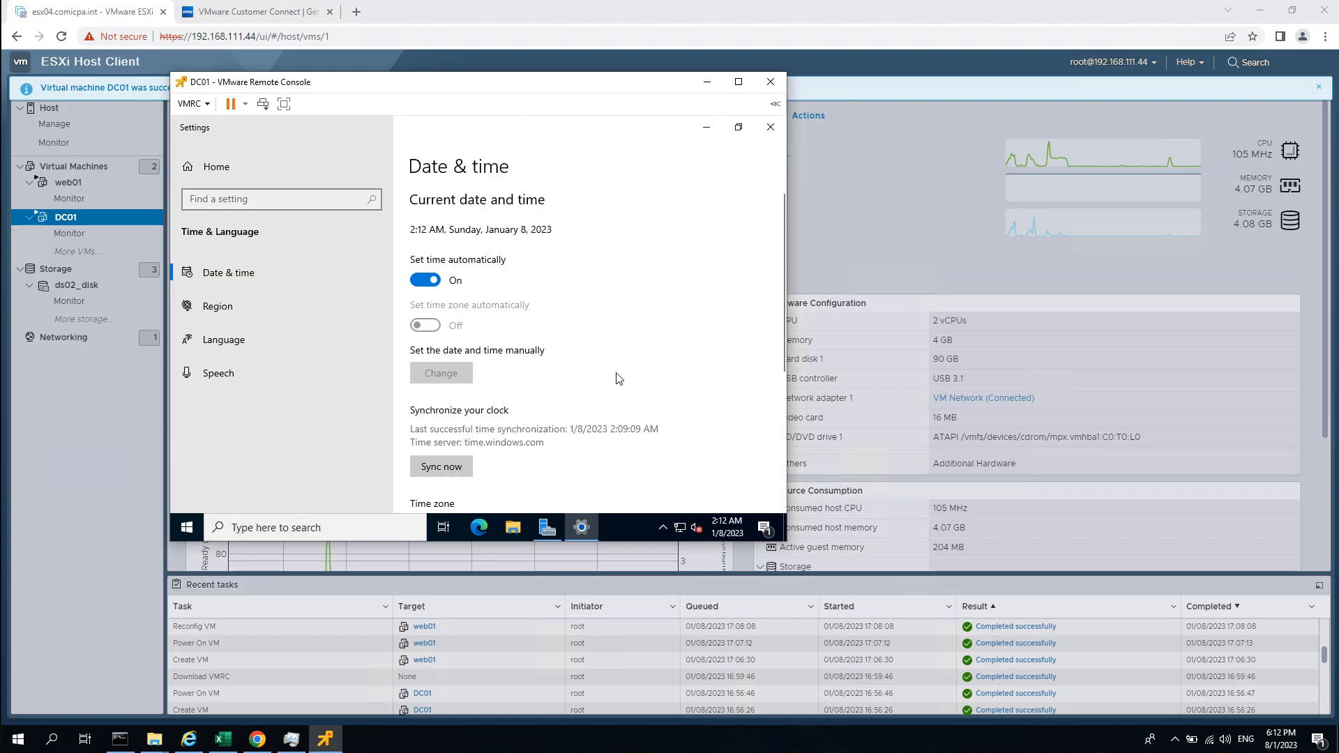
pyautogui.scroll(-1, 650, 366)
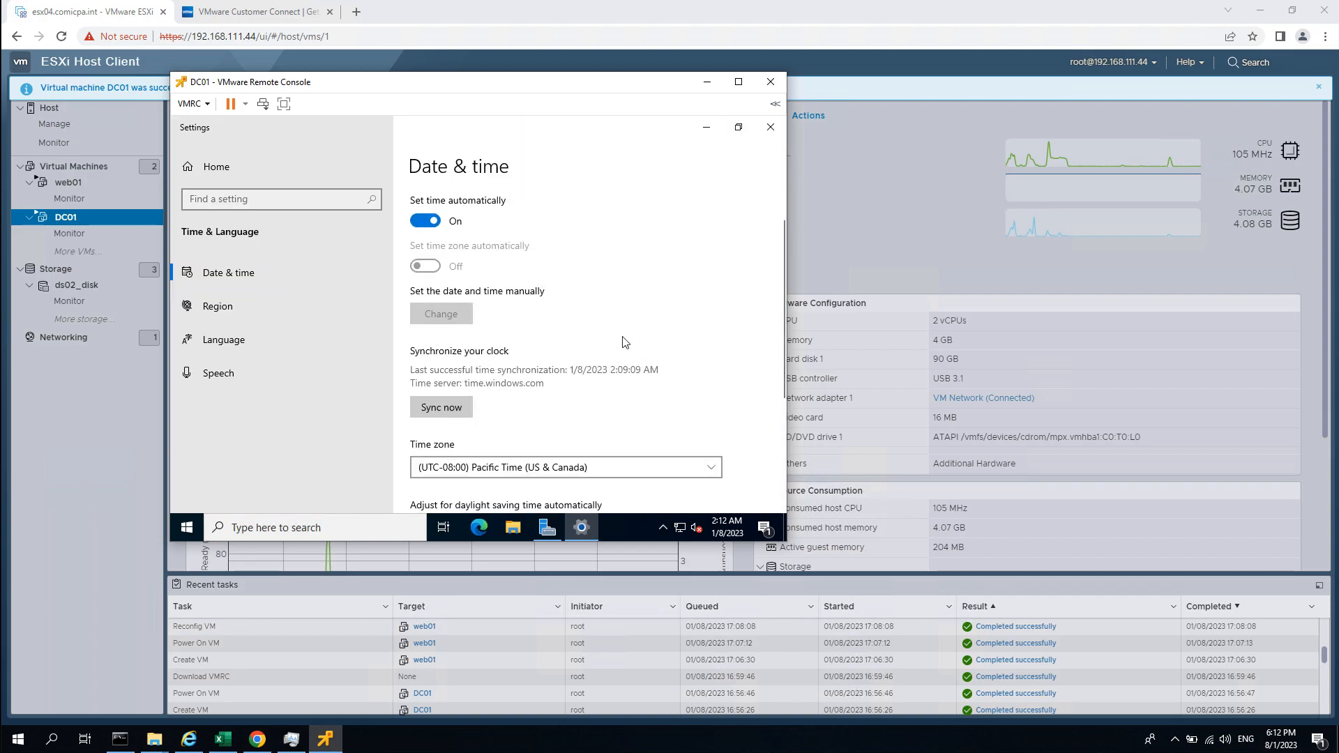
pyautogui.scroll(-1, 605, 362)
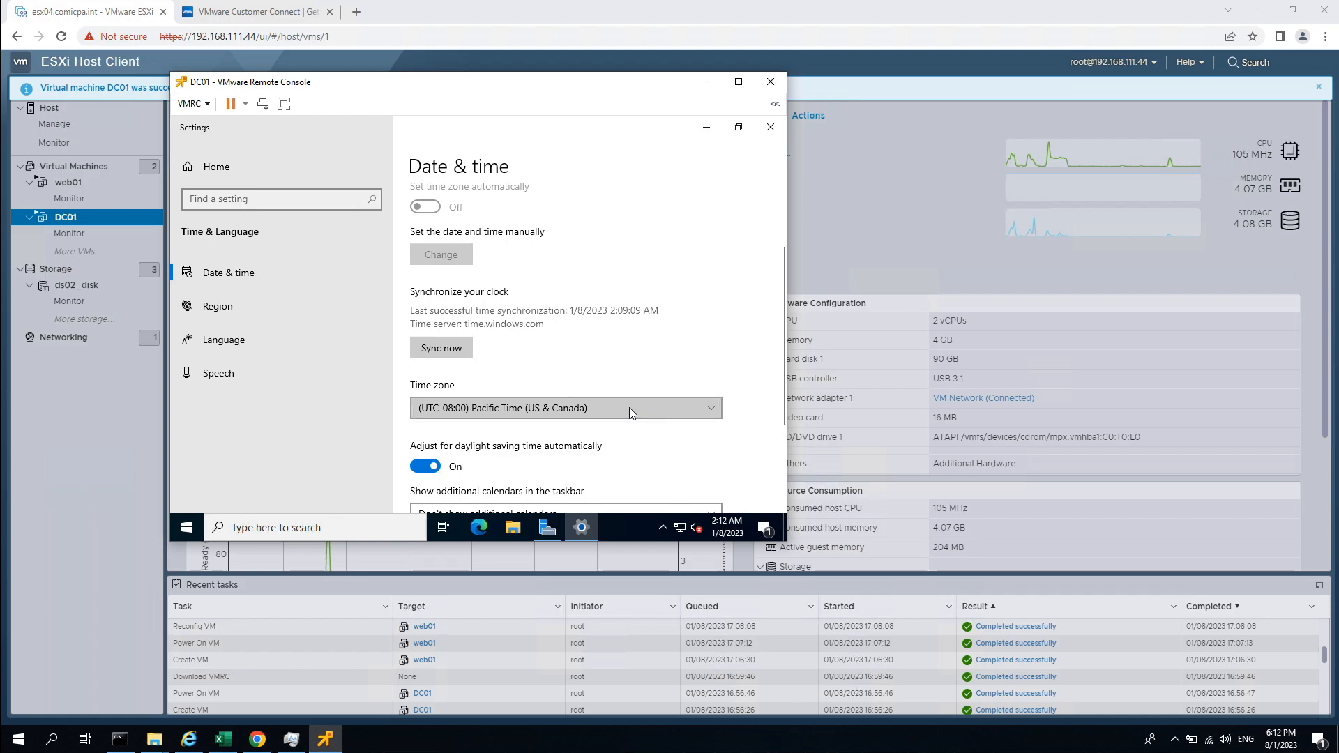
# Pick the (UTC+08:00) Beijing, Chongqing, Hong Kong, Urumqi time zone and close Settings.
pyautogui.click(629, 407)
pyautogui.scroll(-2, 534, 306)
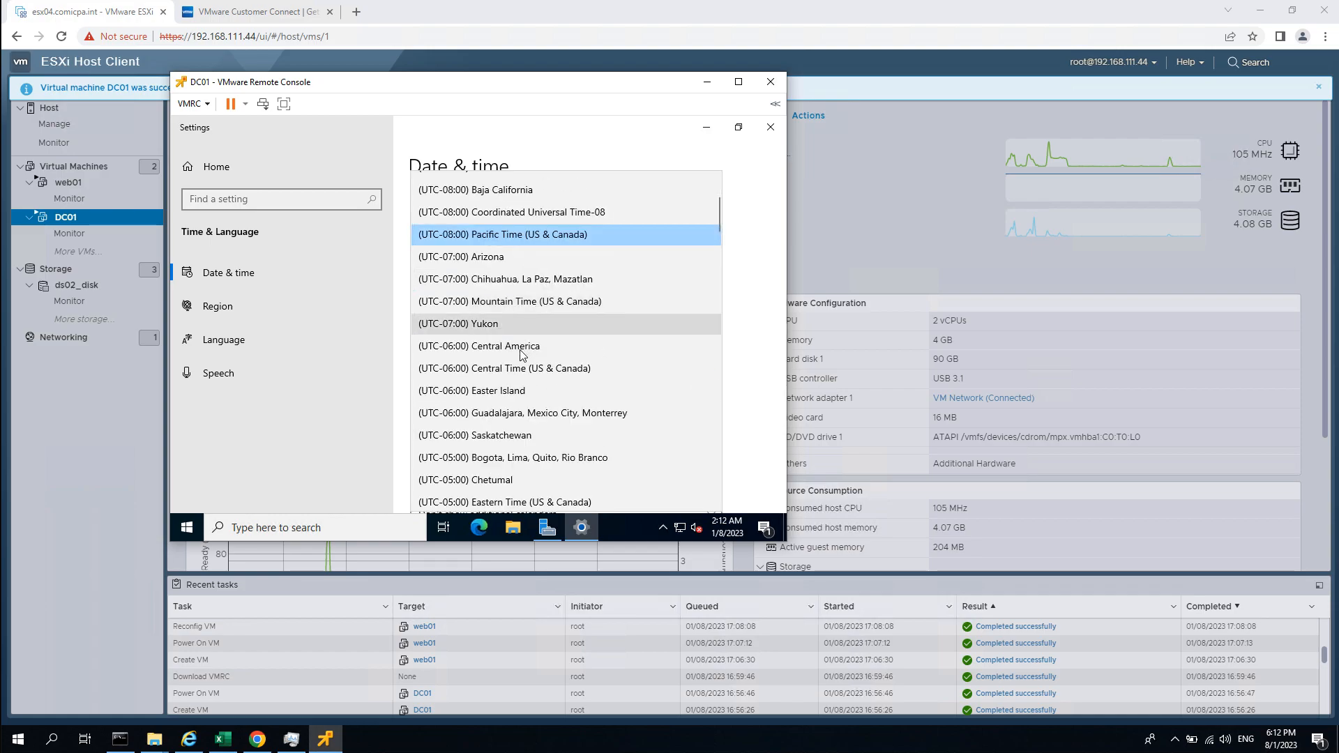
pyautogui.scroll(-3, 598, 326)
pyautogui.scroll(-2, 598, 326)
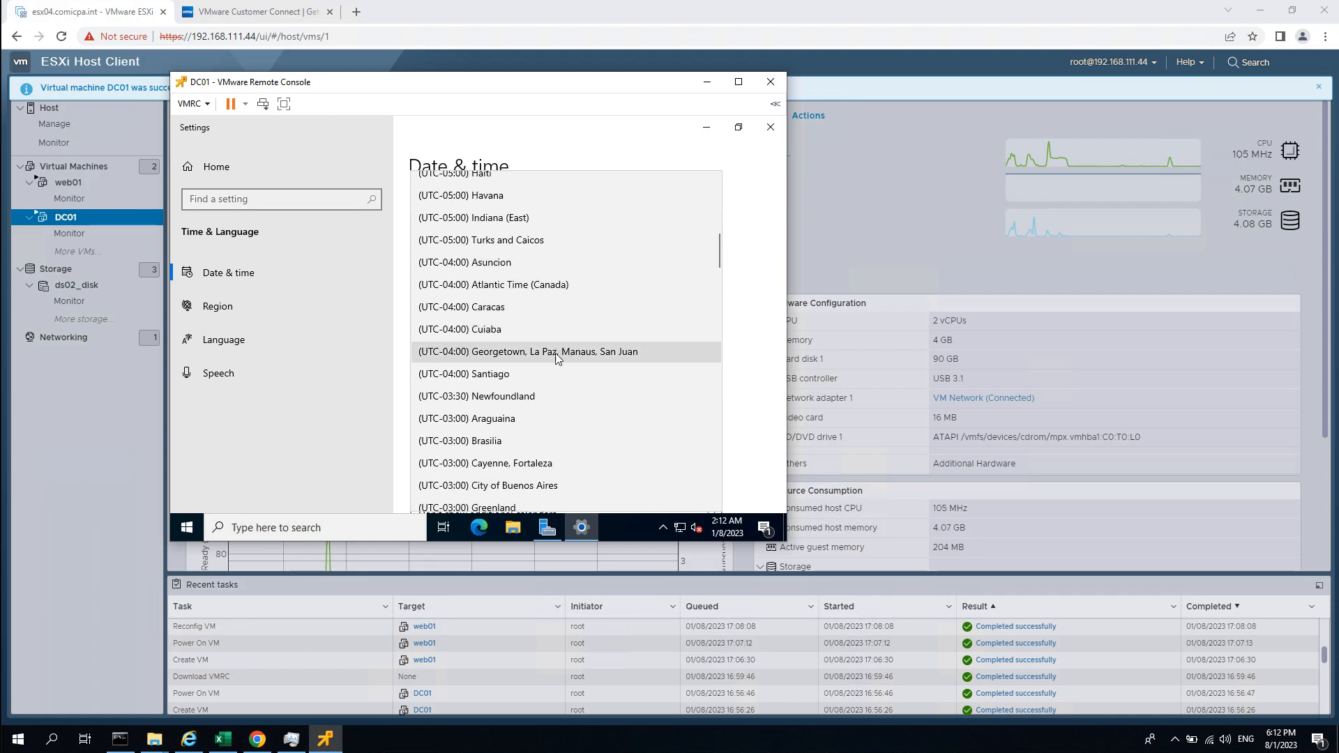
pyautogui.scroll(-5, 561, 369)
pyautogui.scroll(-9, 591, 303)
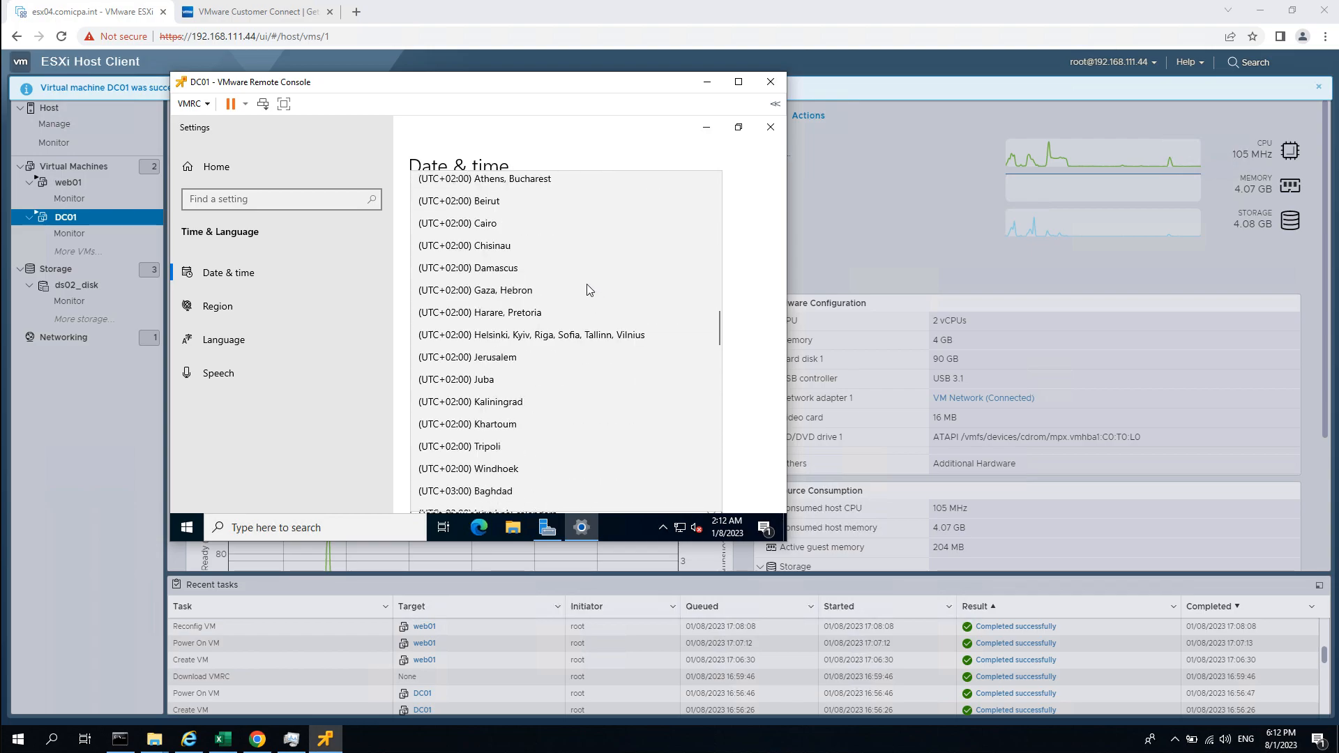
pyautogui.scroll(-9, 592, 272)
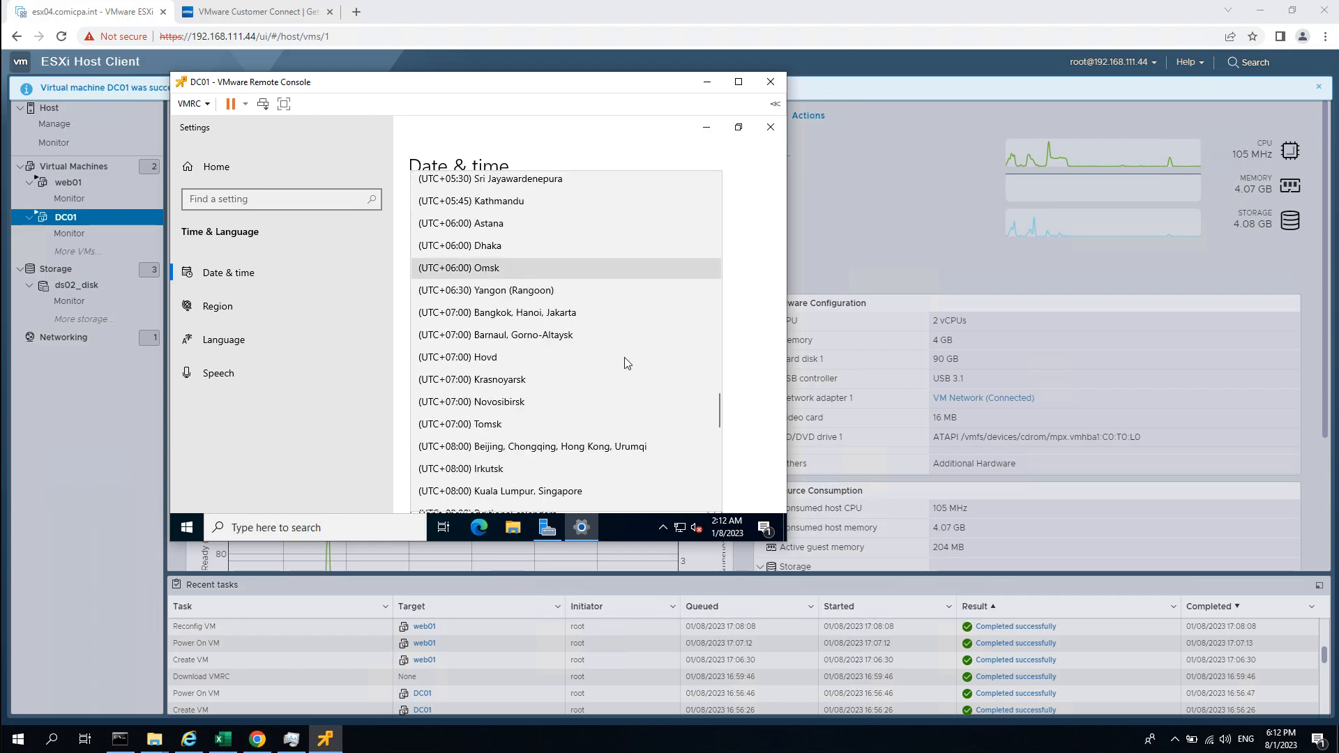
pyautogui.click(510, 452)
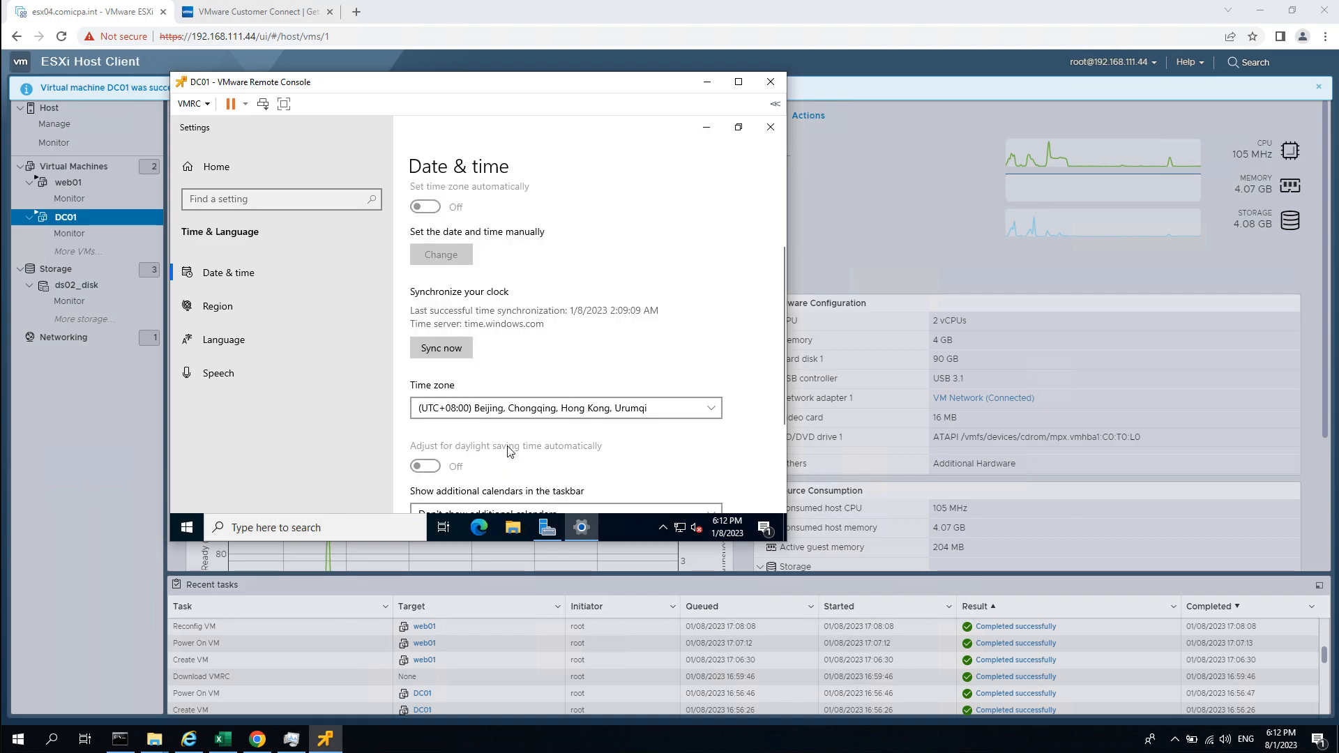
pyautogui.click(770, 127)
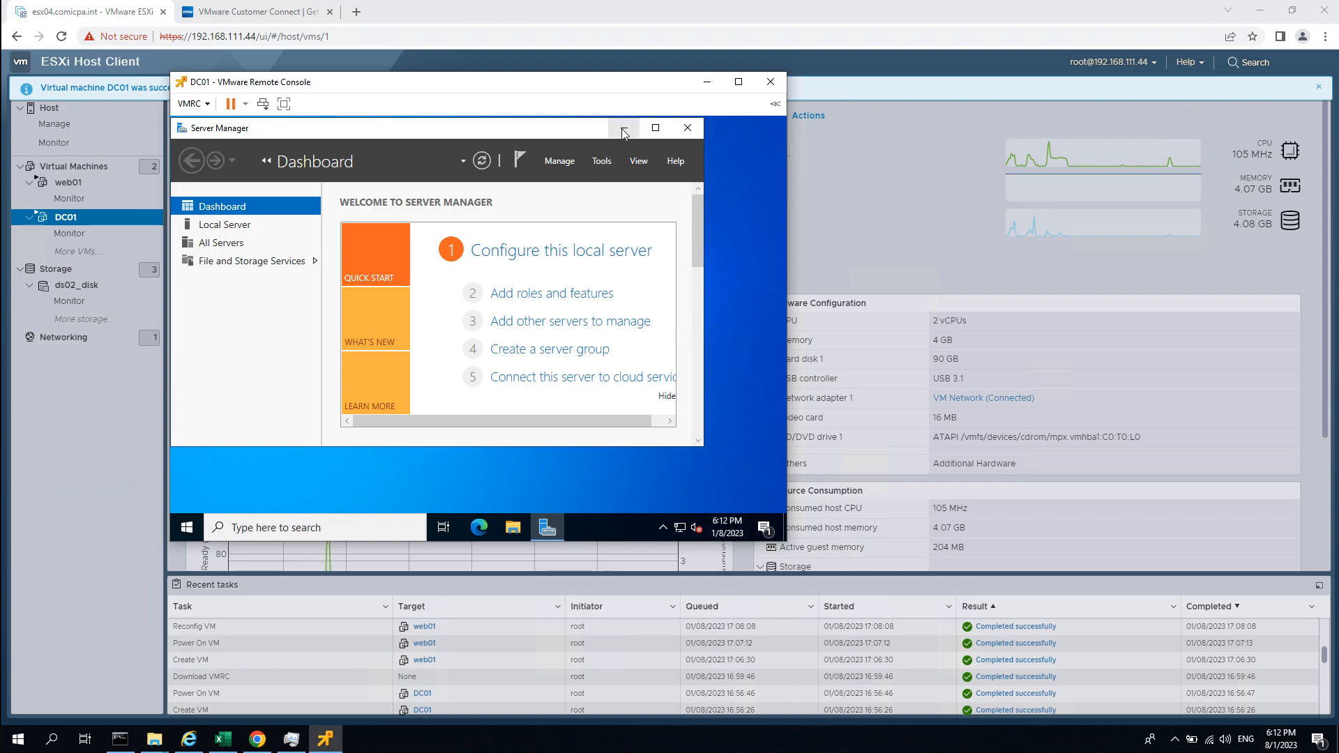
# Launch Registry Editor with regedit and enlarge the remote console window.
pyautogui.click(187, 528)
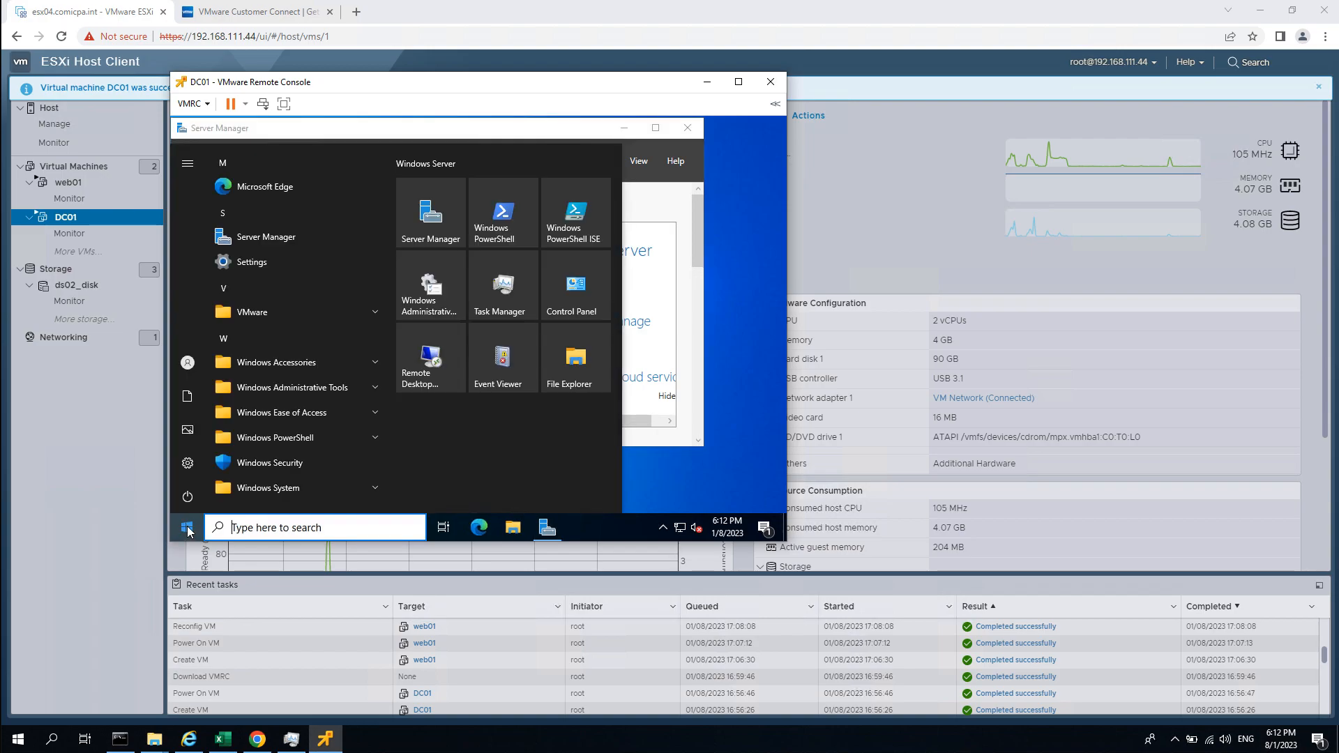
pyautogui.write('regedit')
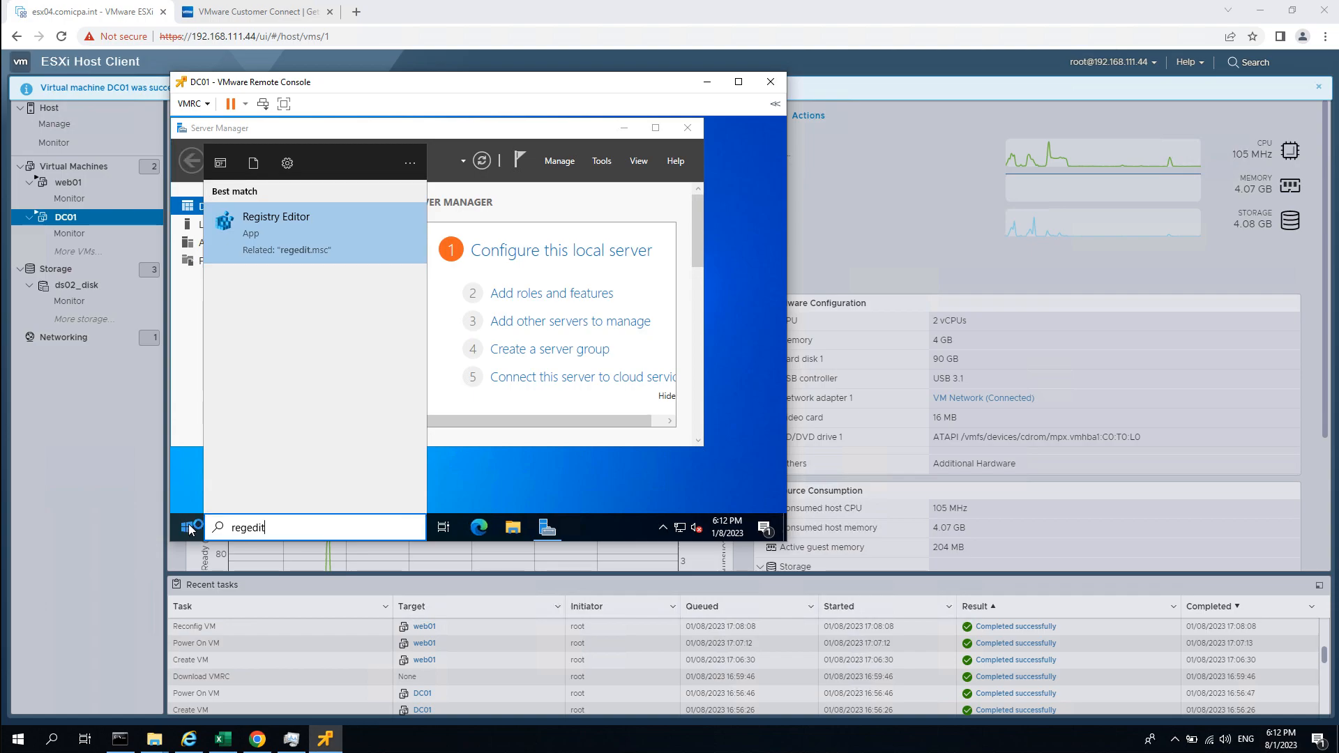
pyautogui.press('Return')
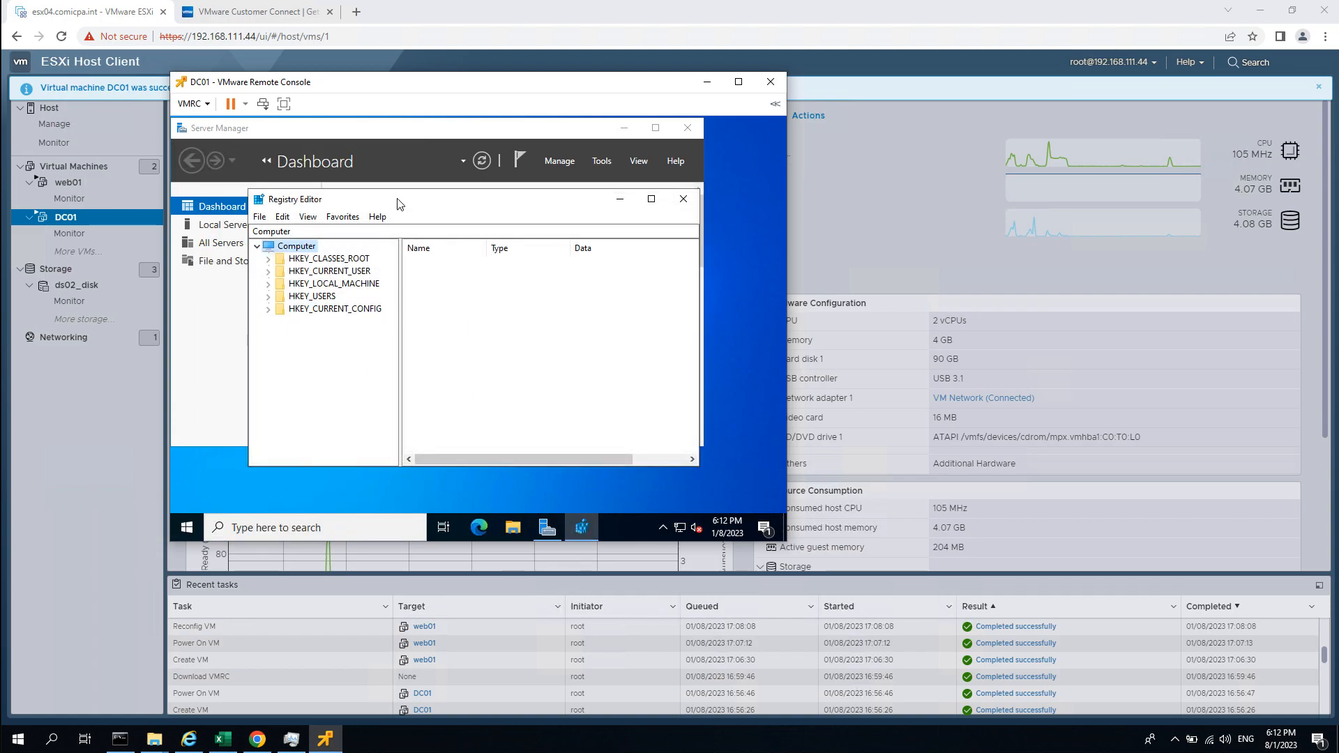
pyautogui.moveTo(991, 666); pyautogui.dragTo(993, 660)
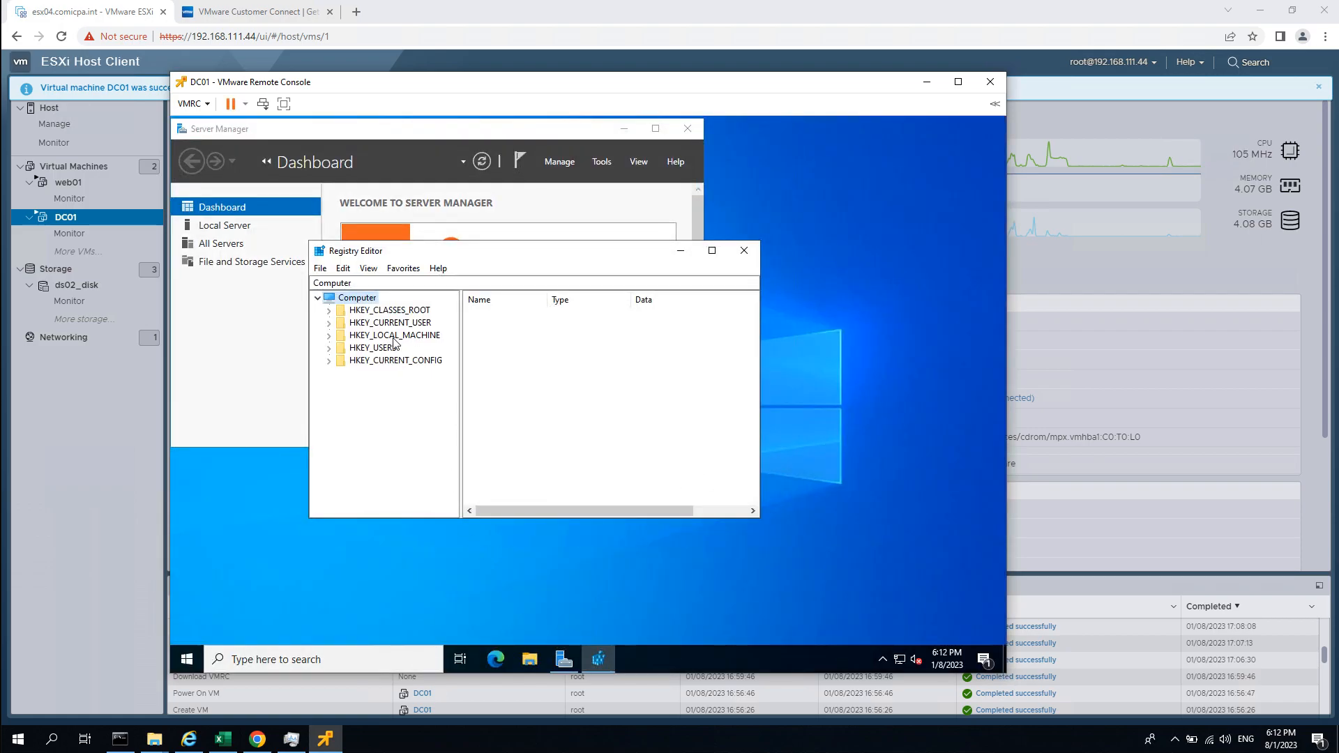
# Expand HKEY_LOCAL_MACHINE\SYSTEM\CurrentControlSet\Services in the registry tree.
pyautogui.doubleClick(395, 336)
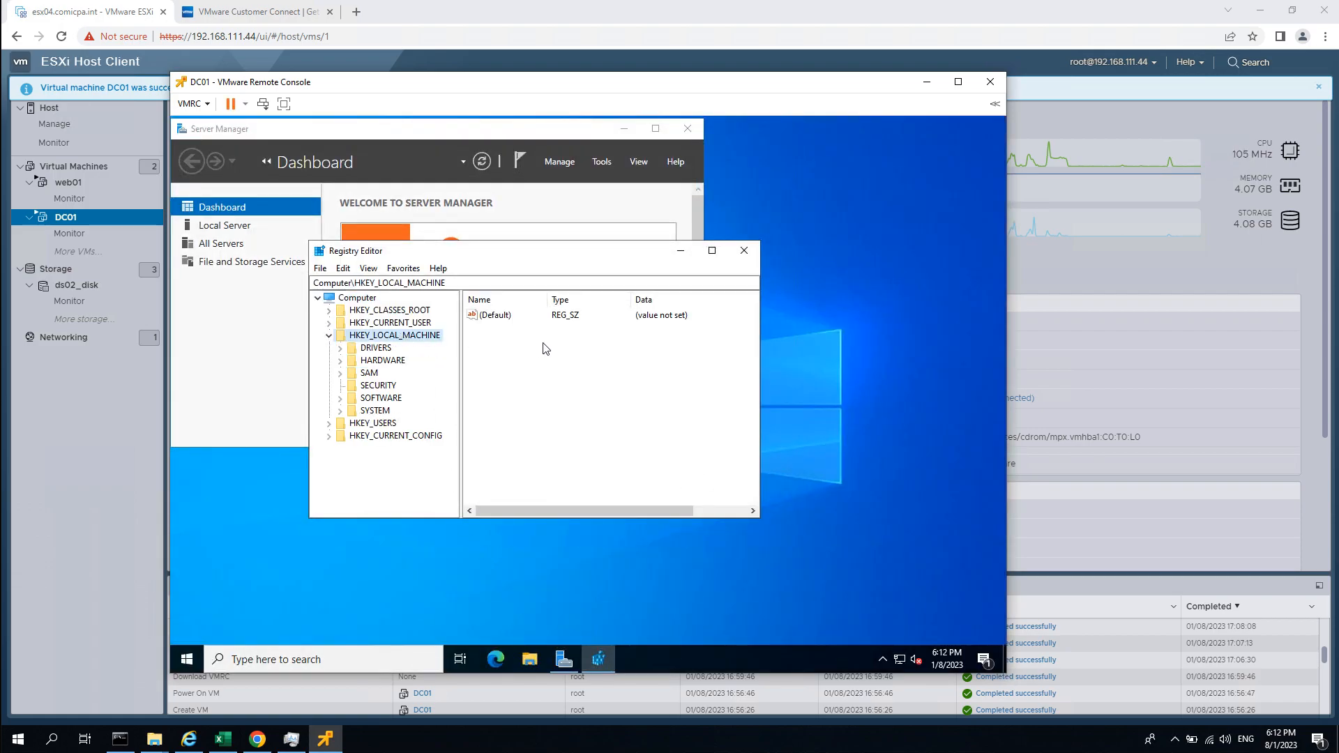
pyautogui.press('Down')
pyautogui.press('Down')
pyautogui.press('Down')
pyautogui.press('Down')
pyautogui.press('Down')
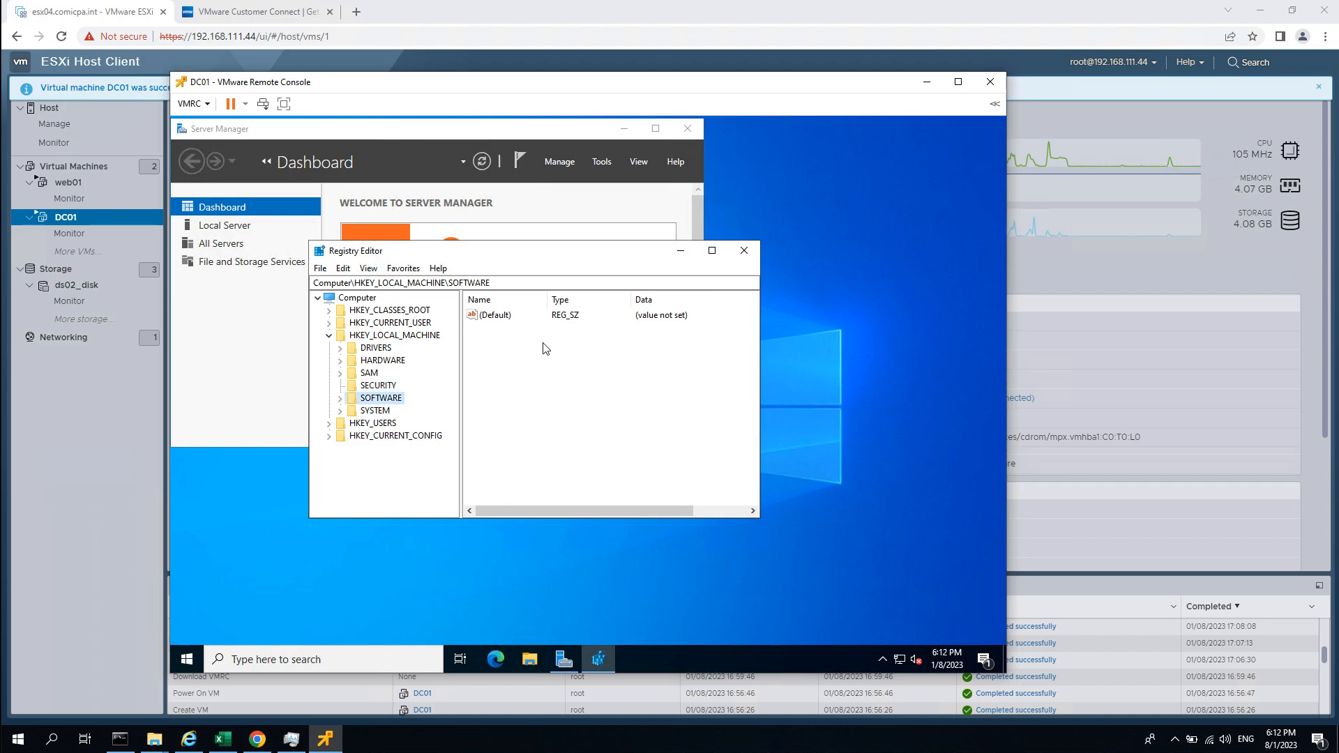
pyautogui.press('Down')
pyautogui.press('Down')
pyautogui.press('Up')
pyautogui.press('Right')
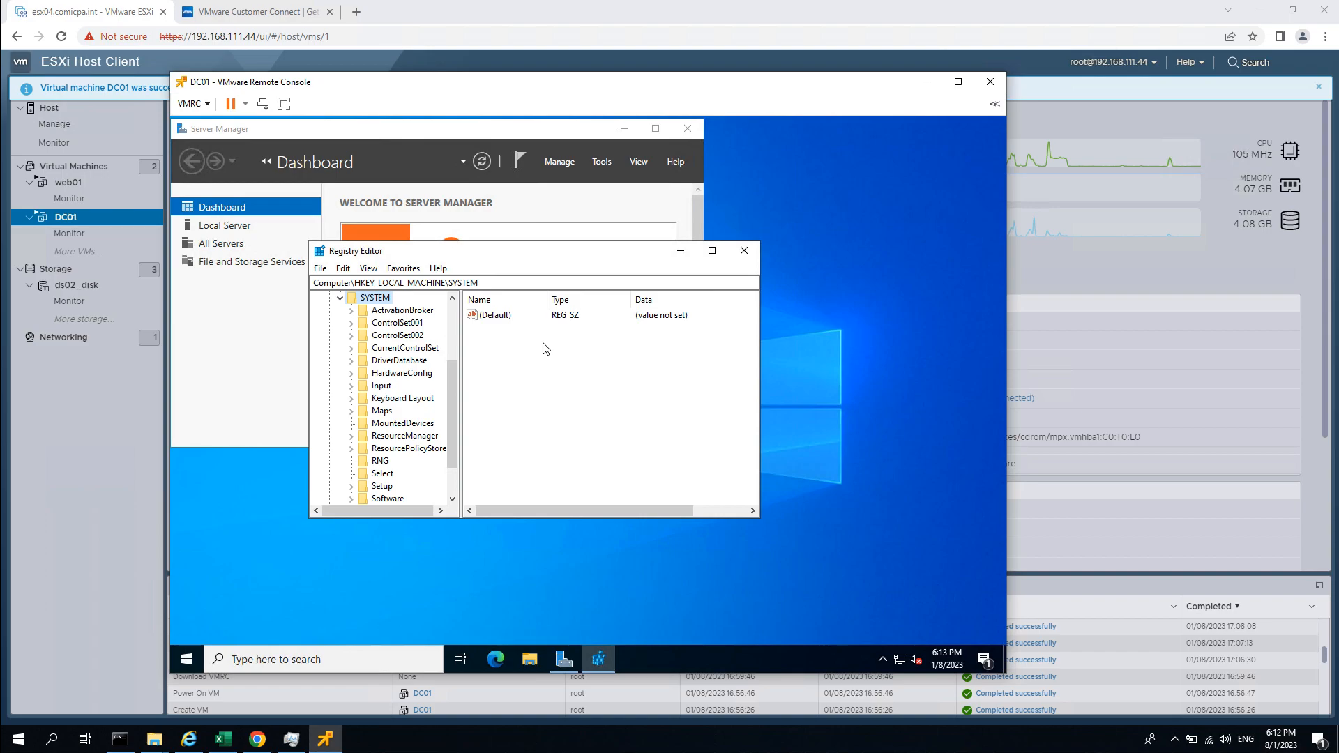
pyautogui.press('Down')
pyautogui.press('Down')
pyautogui.press('Down')
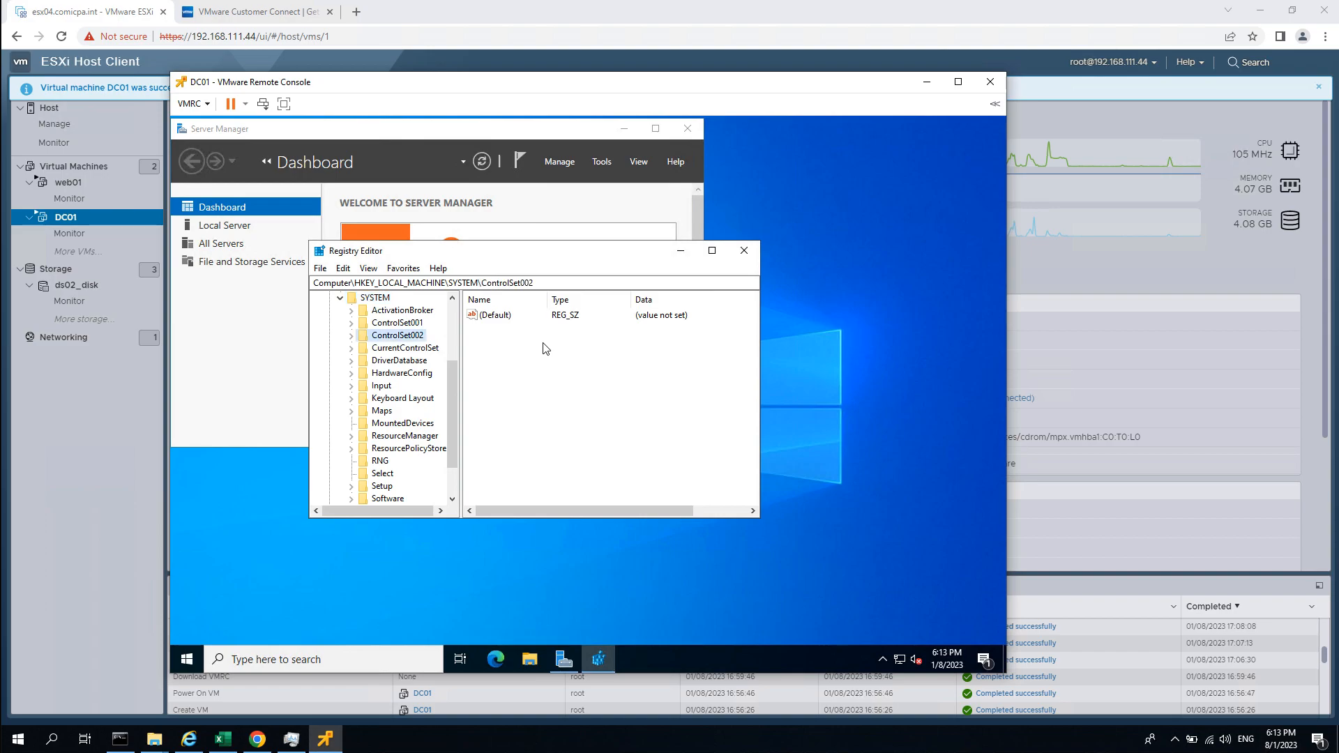
pyautogui.press('Down')
pyautogui.press('Right')
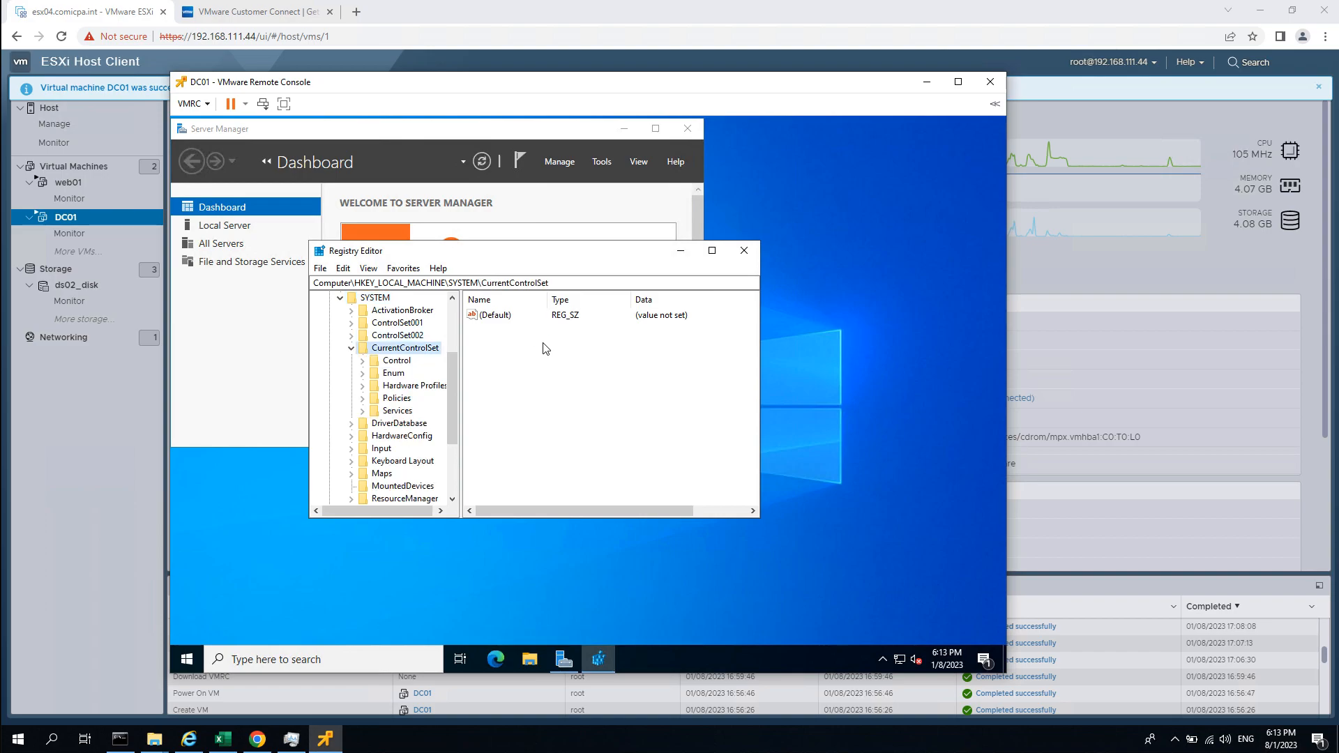
pyautogui.press('Down')
pyautogui.press('Down')
pyautogui.press('Down')
pyautogui.press('Down')
pyautogui.press('Down')
pyautogui.press('Right')
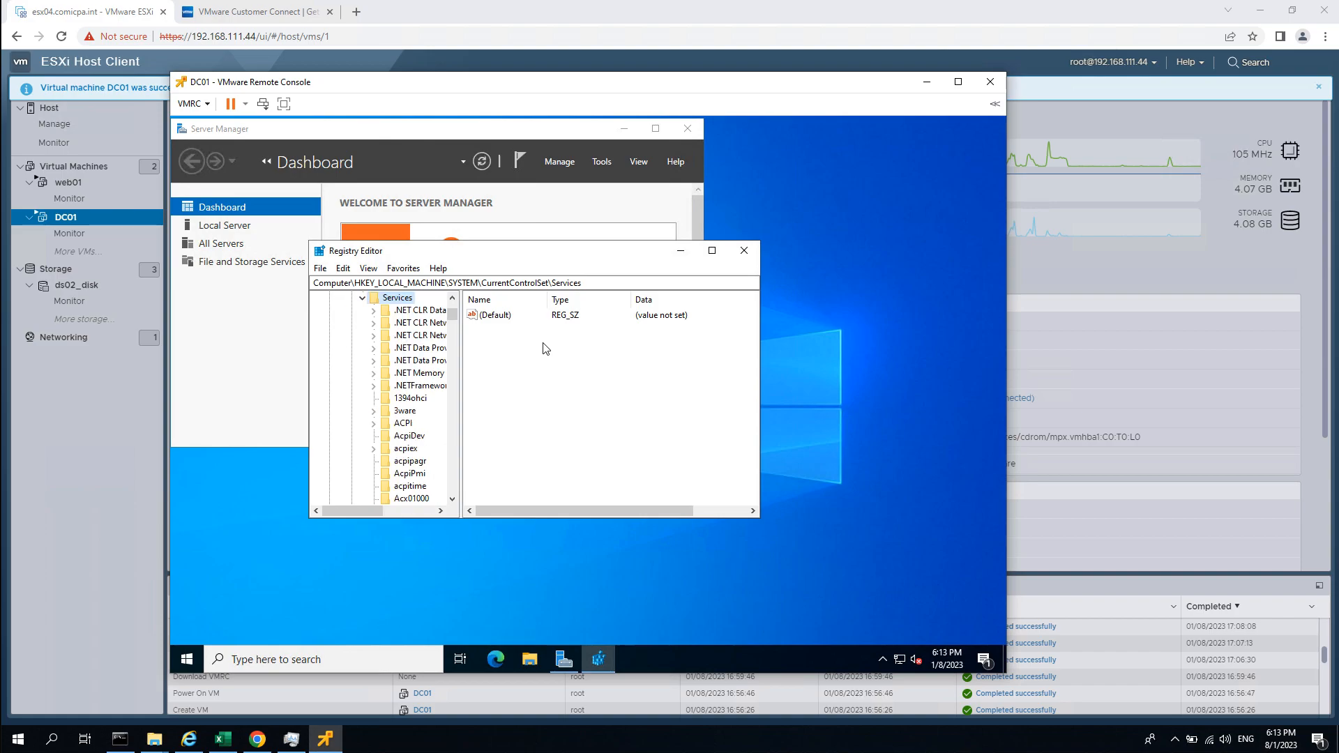
# Go to the Tcpip6 key and open its Parameters subkey.
pyautogui.write('tcpip')
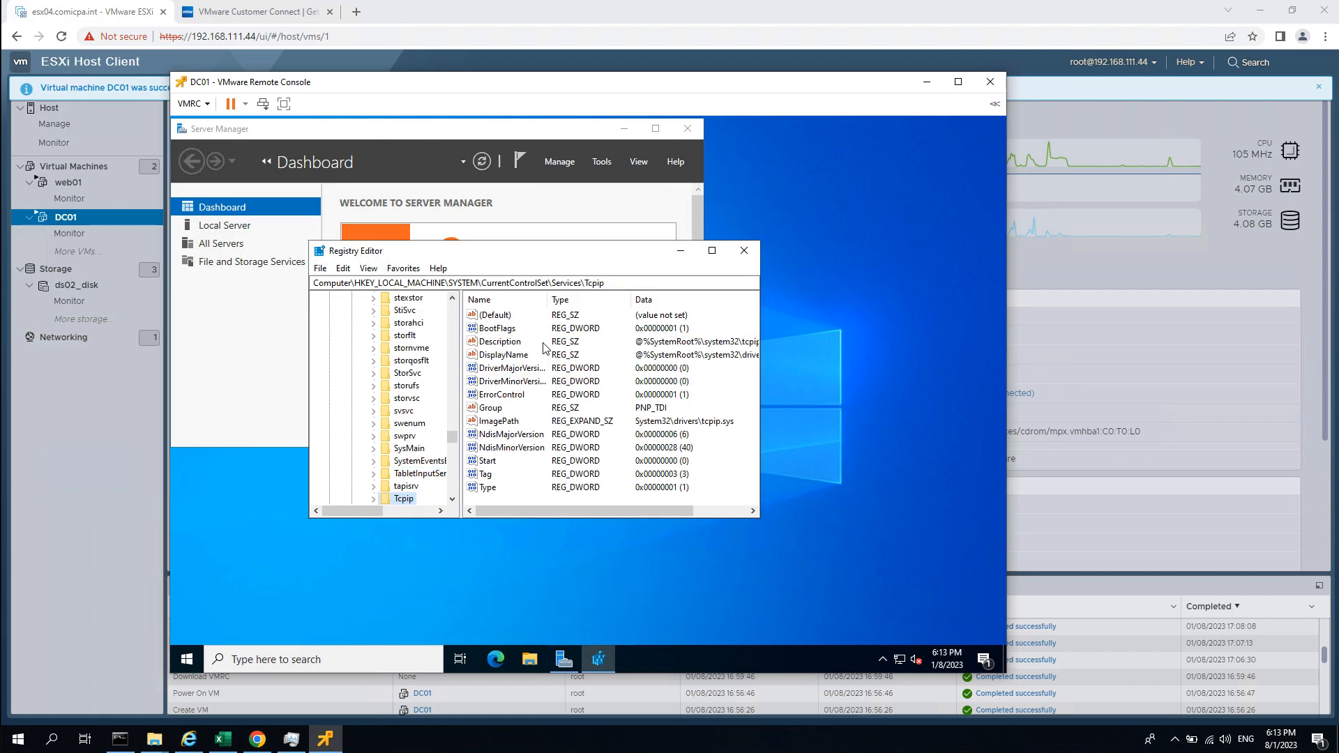
pyautogui.press('Down')
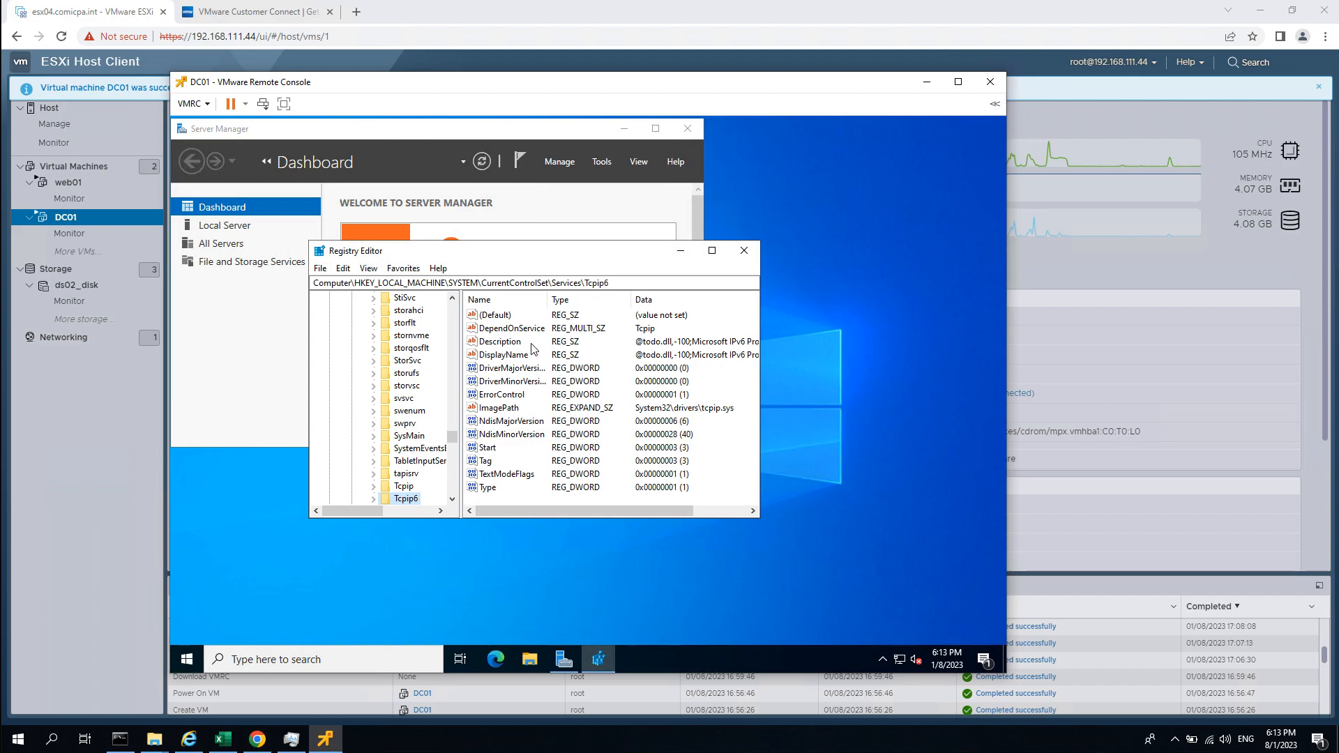
pyautogui.scroll(-1, 361, 459)
pyautogui.click(377, 461)
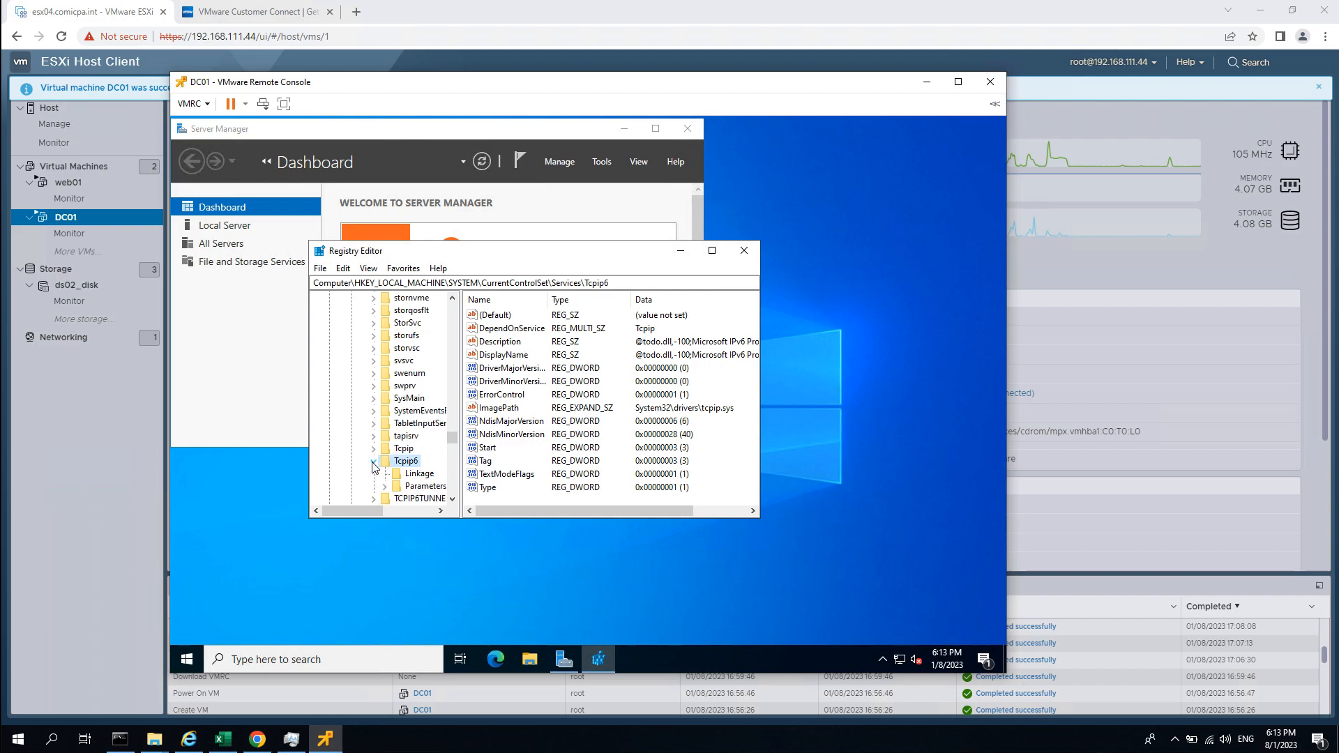
pyautogui.click(424, 487)
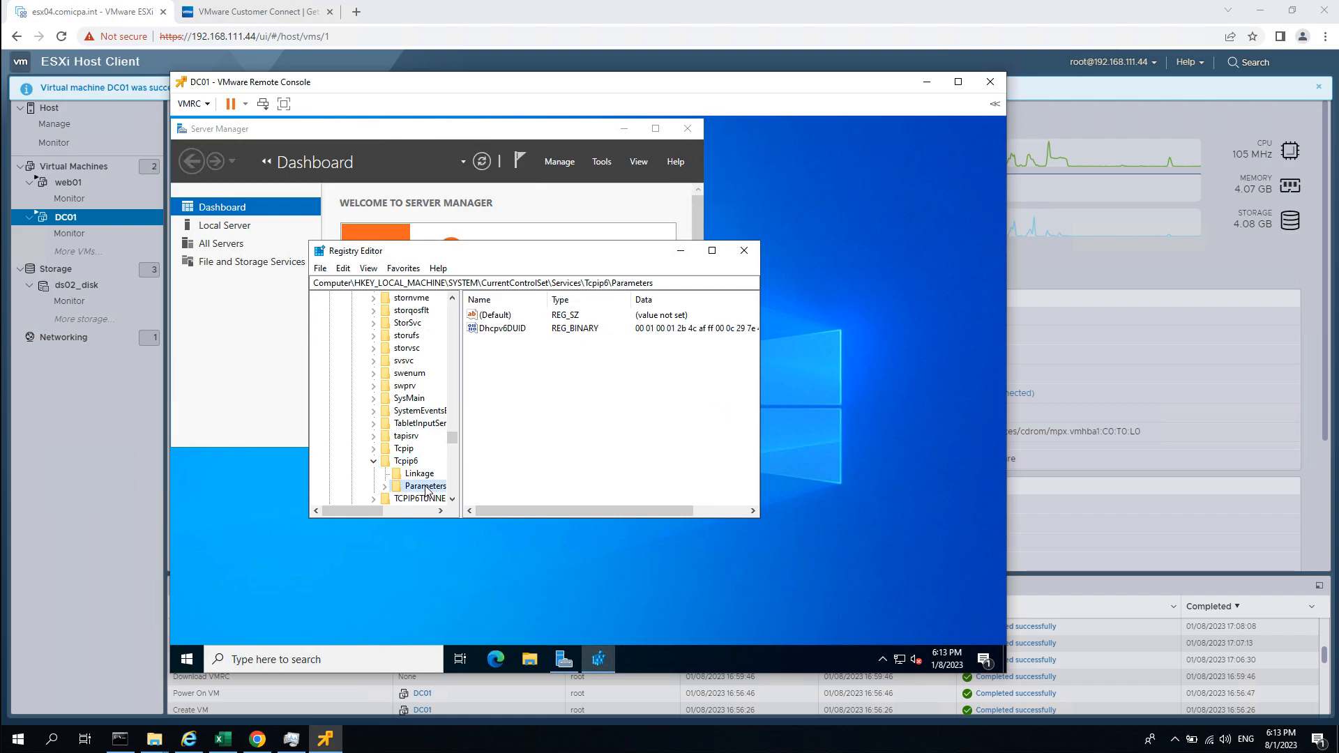
# Add a DWORD named DisabledComponents with value ff (255), then close Registry Editor.
pyautogui.rightClick(559, 368)
pyautogui.moveTo(614, 378)
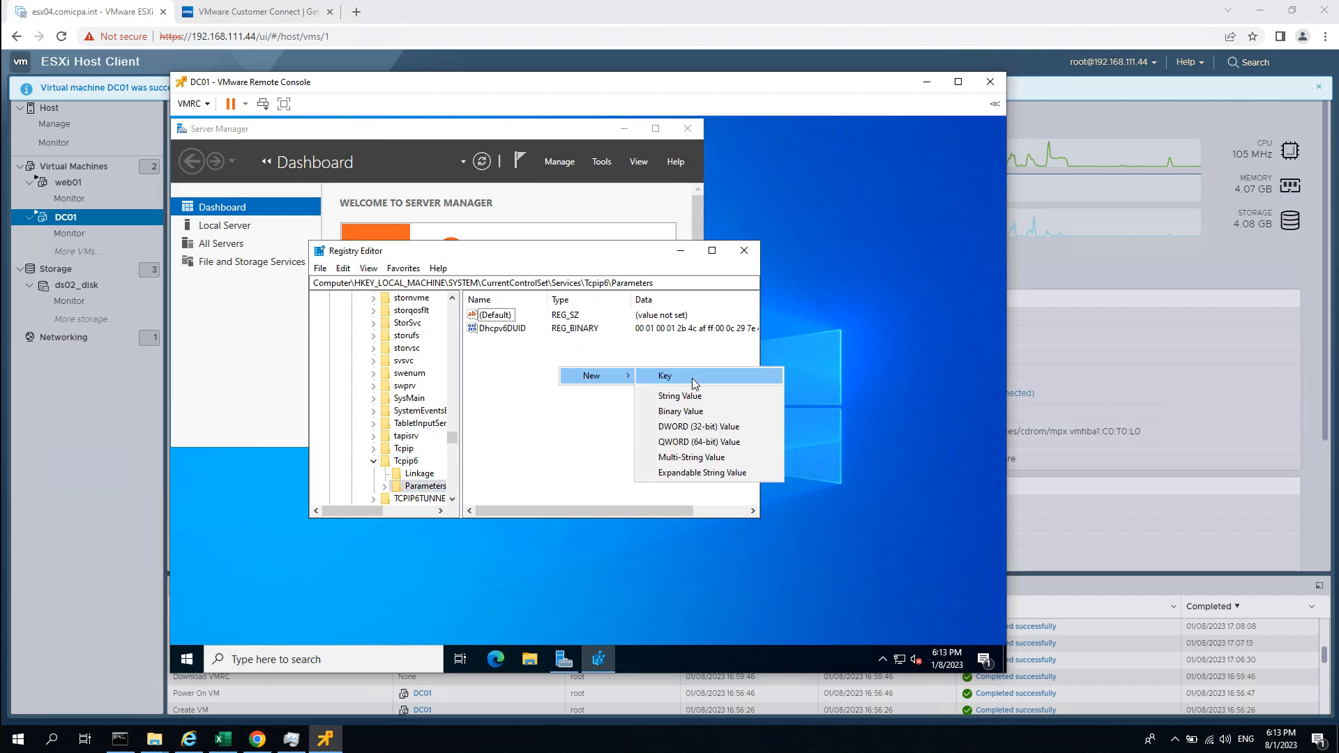
pyautogui.click(696, 427)
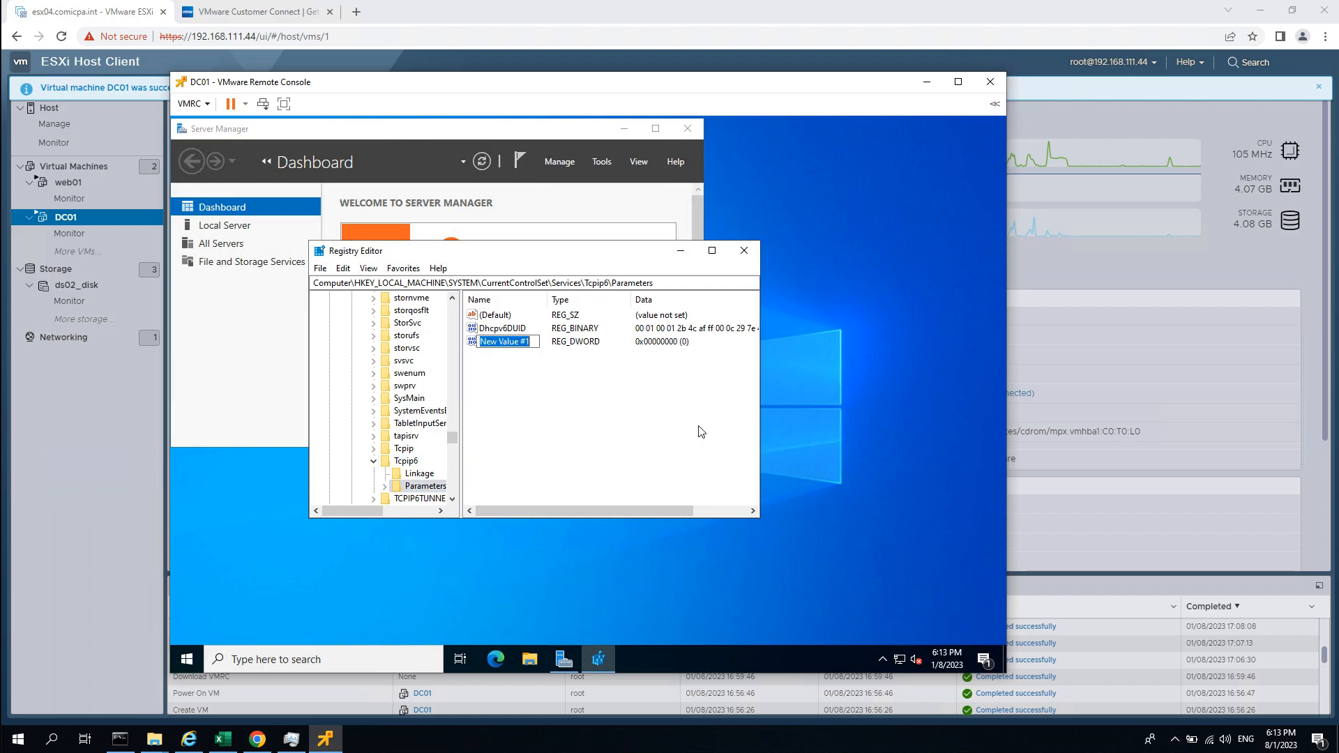
pyautogui.write('DisabledC')
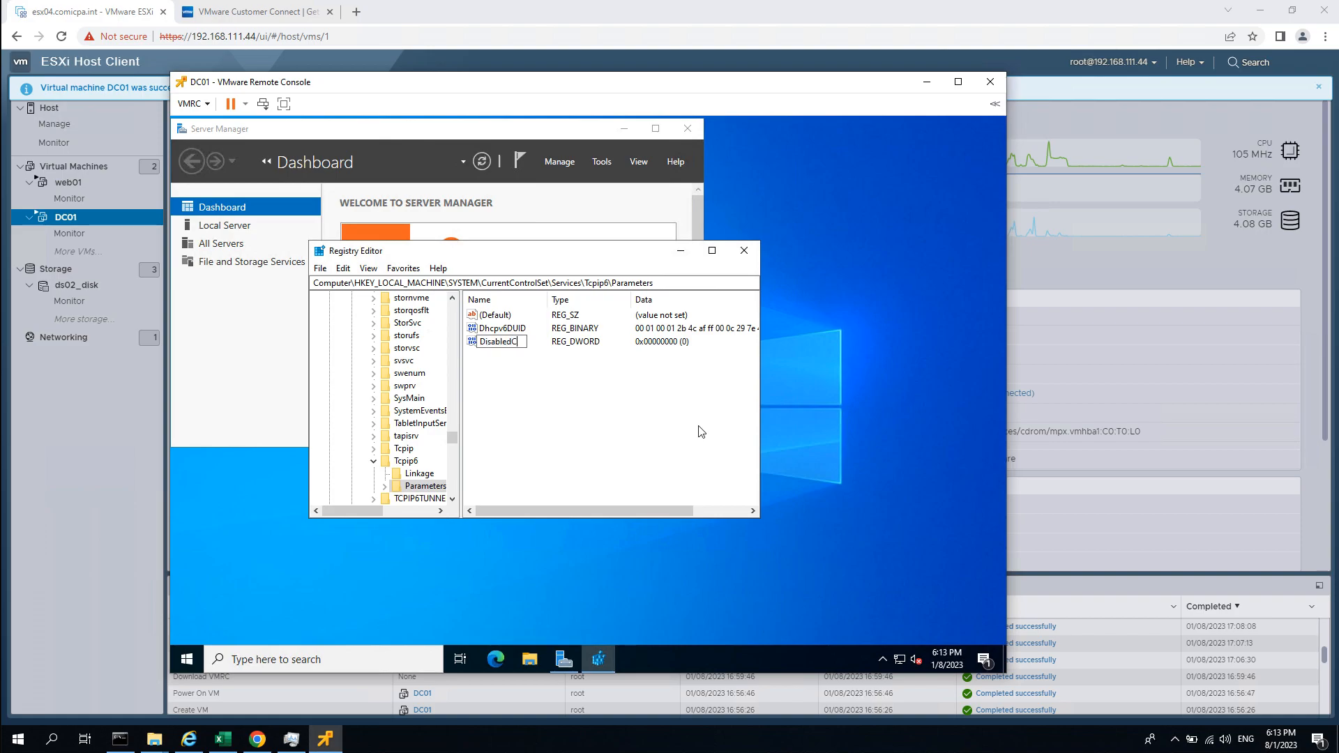
pyautogui.write('omponents')
pyautogui.press('Return')
pyautogui.press('Return')
pyautogui.write('ff')
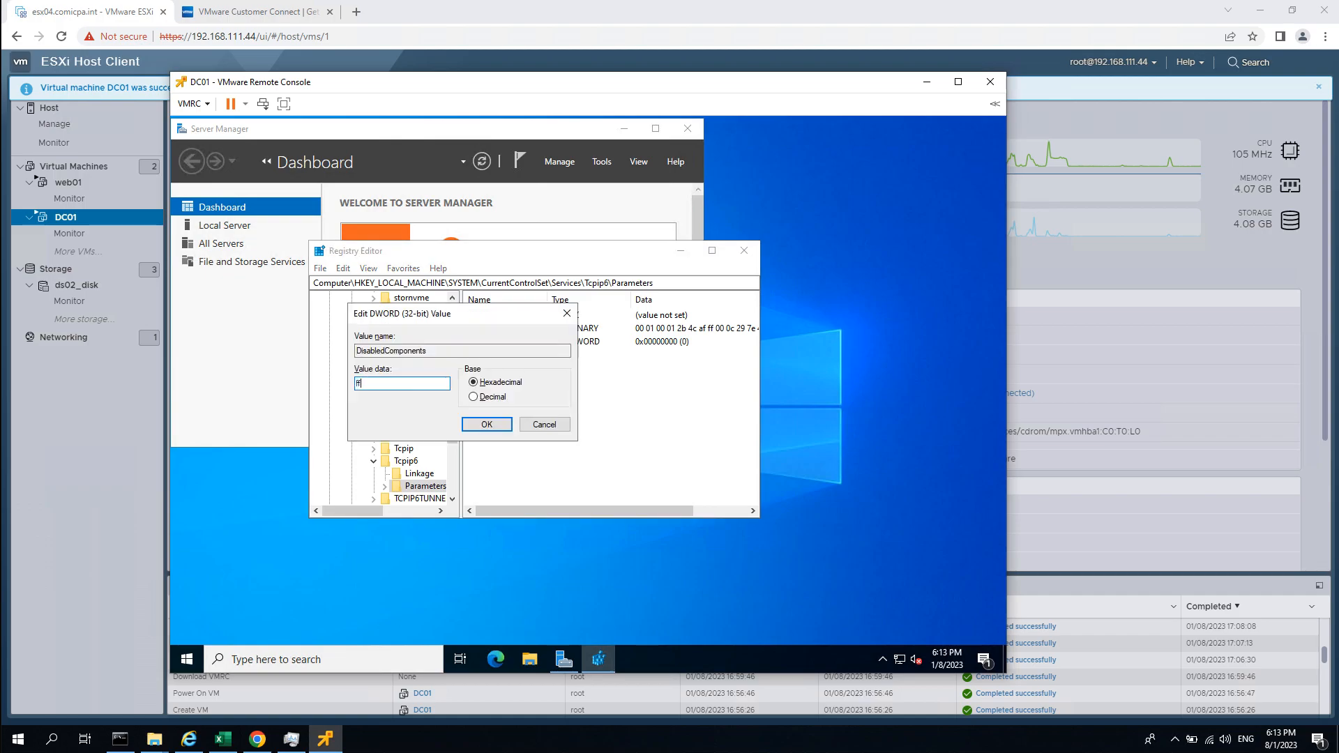
pyautogui.press('Return')
pyautogui.click(738, 339)
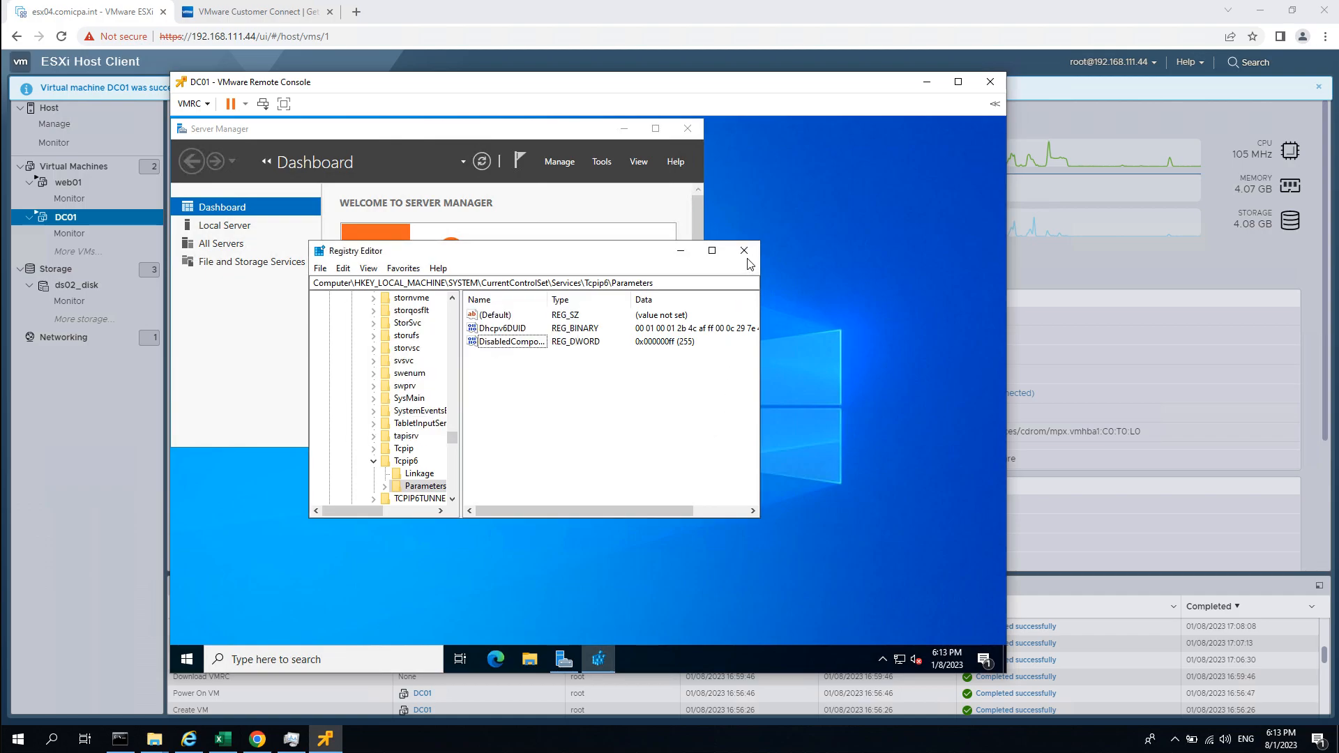
pyautogui.click(744, 253)
# Minimize Server Manager and open System Properties with sysdm.cpl.
pyautogui.click(623, 130)
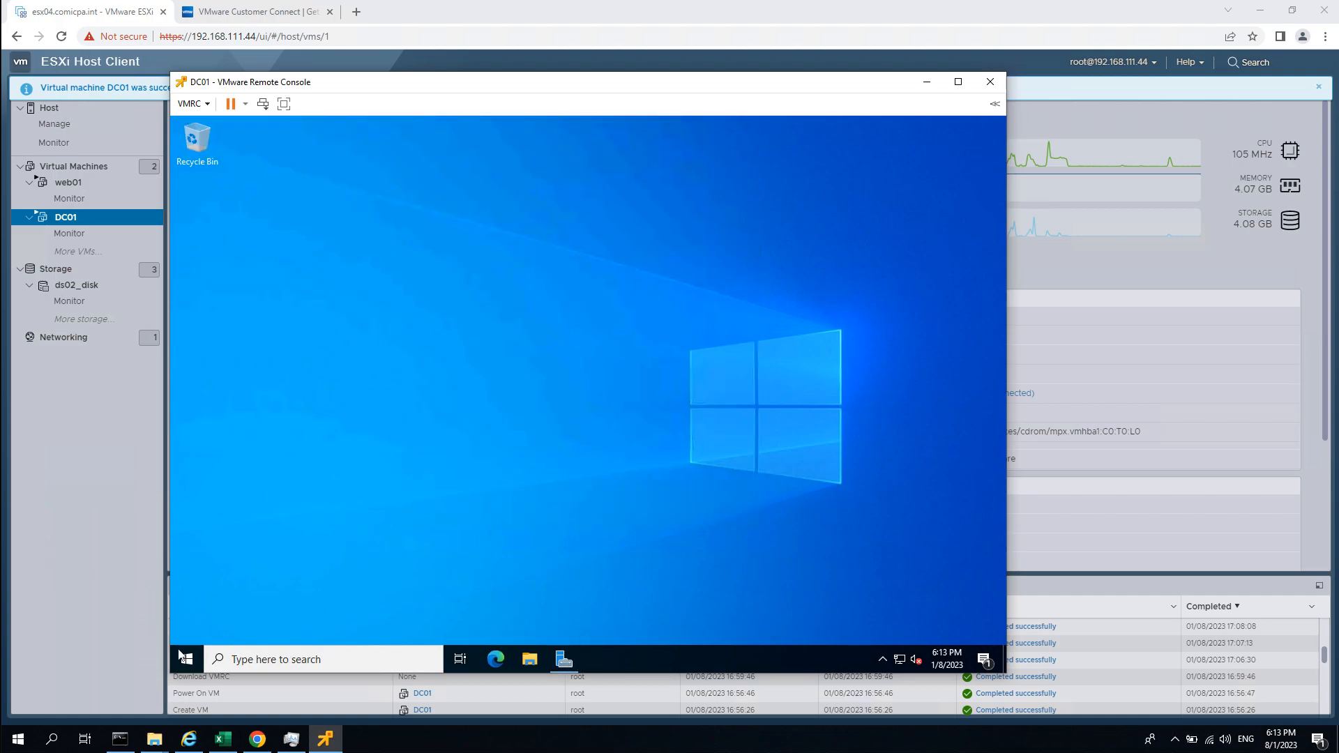
pyautogui.click(183, 661)
pyautogui.write('sysdm.cpl')
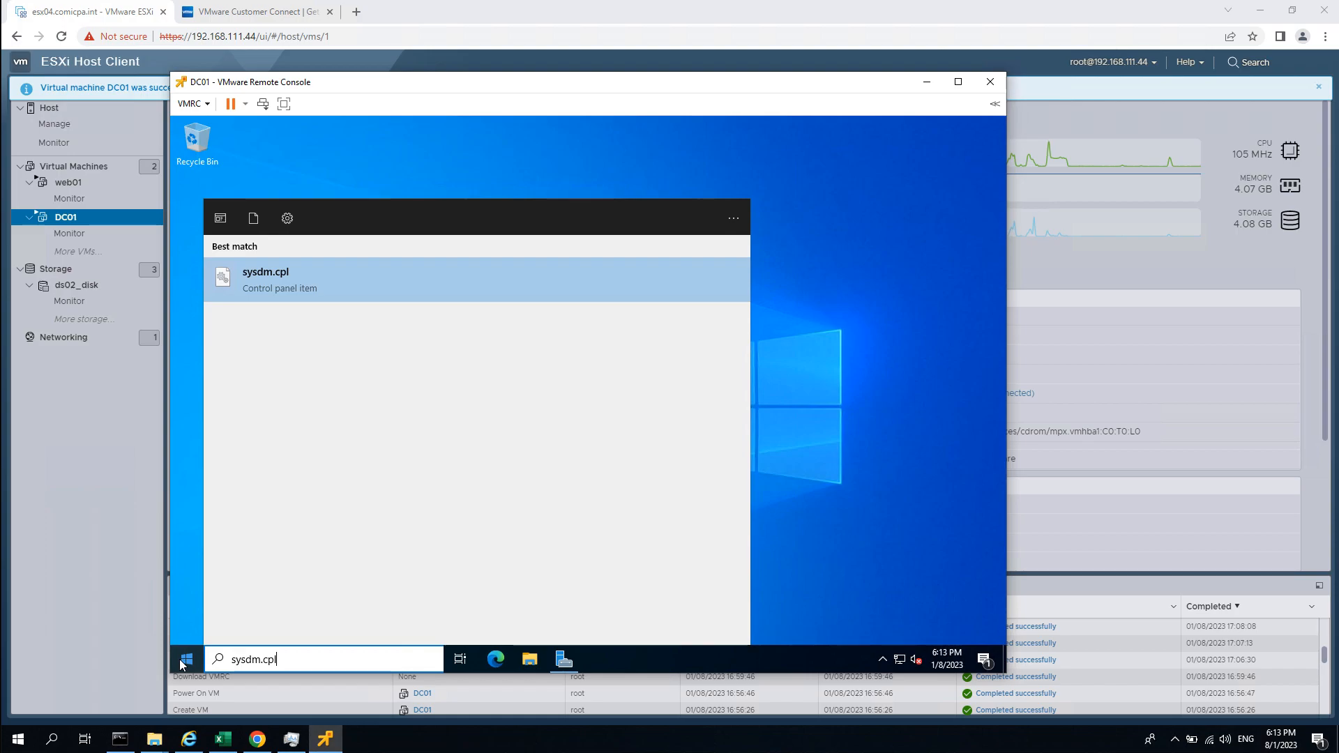
pyautogui.press('Return')
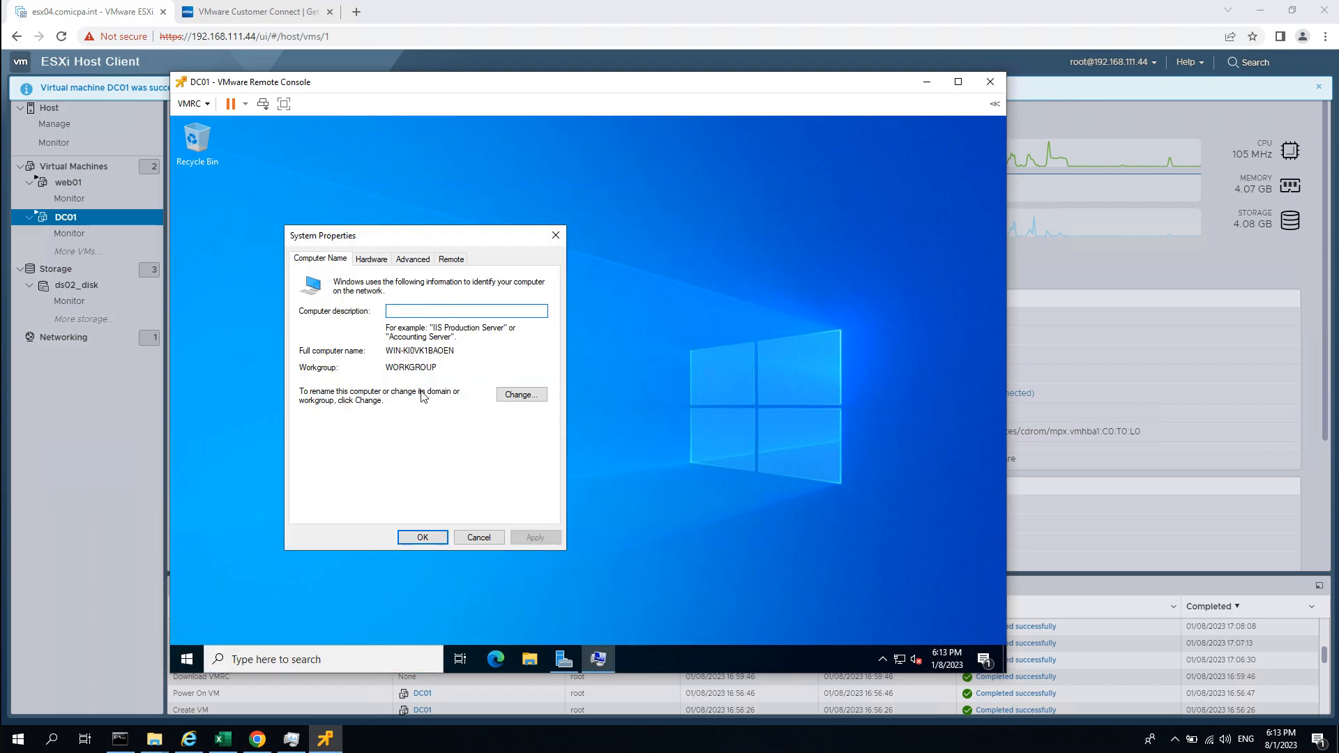
# Allow Remote Desktop connections, accept the firewall notice, apply, and return to the Computer Name tab.
pyautogui.click(452, 263)
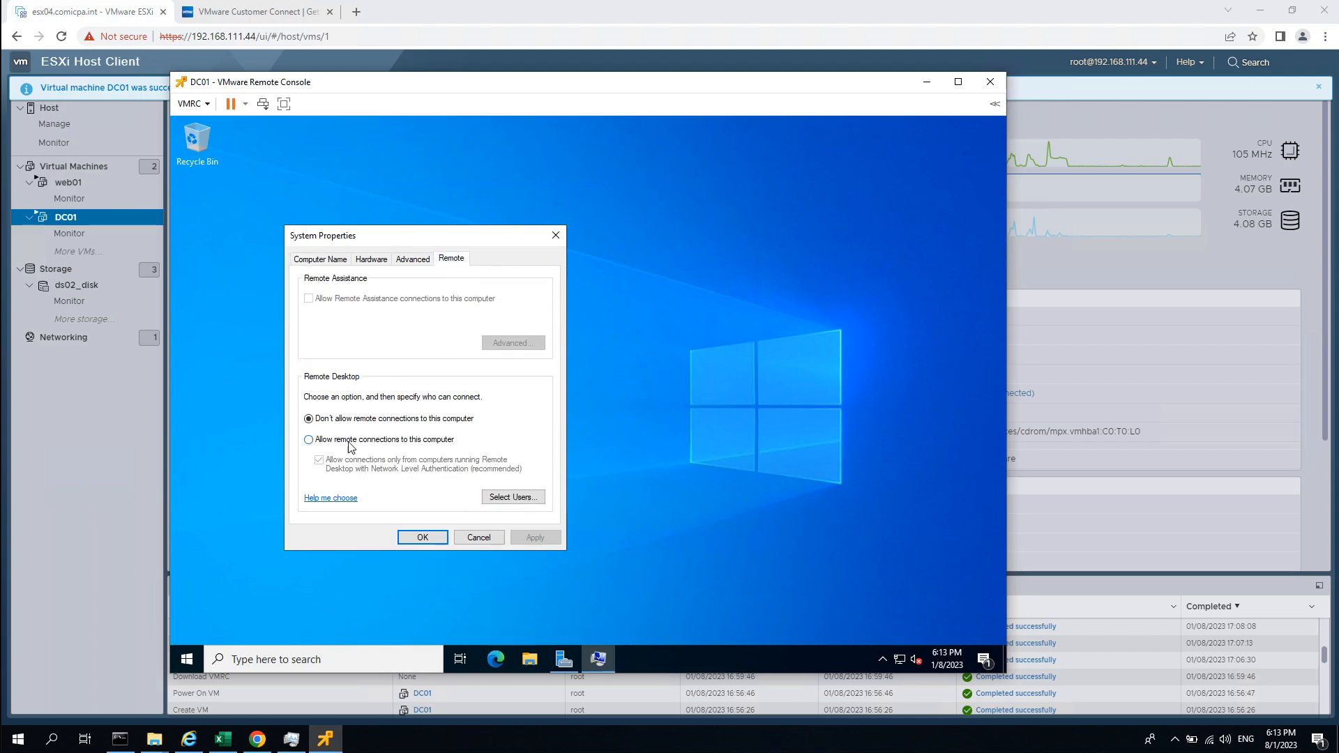
pyautogui.click(309, 439)
pyautogui.click(412, 395)
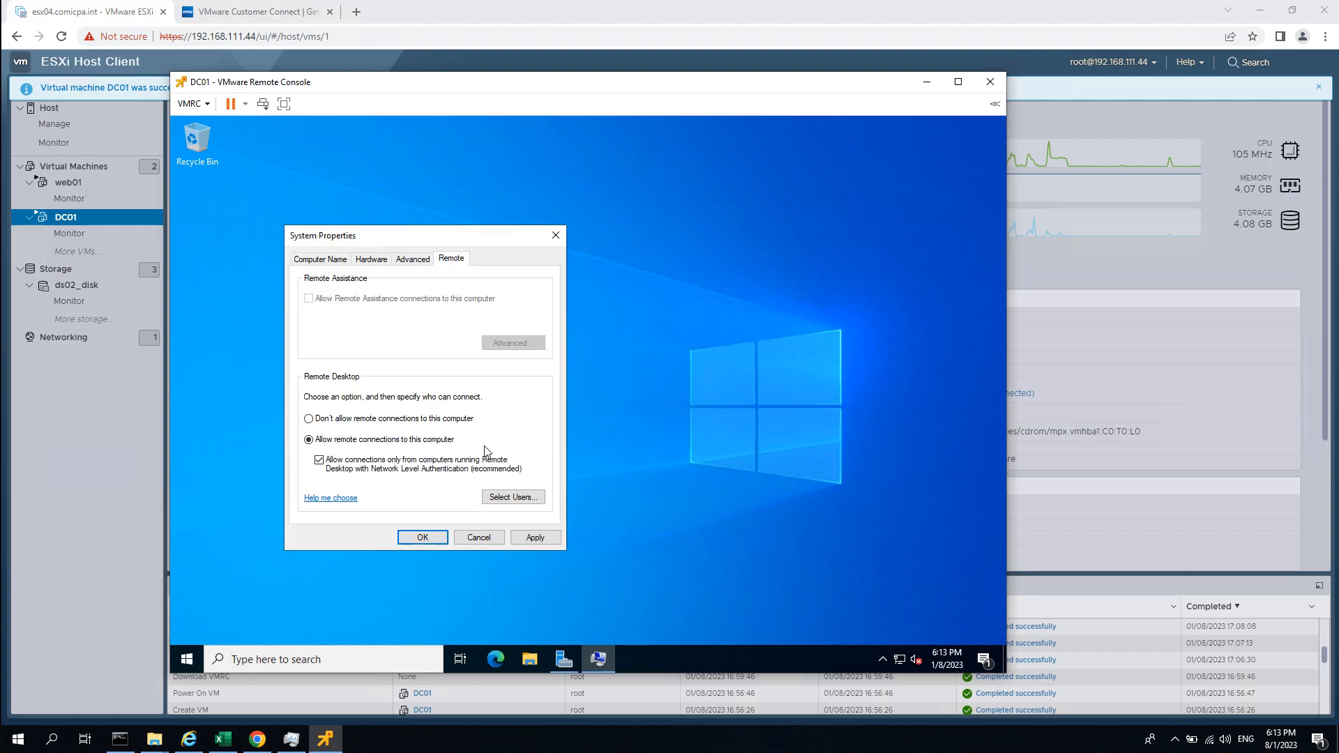
pyautogui.click(535, 537)
pyautogui.click(320, 259)
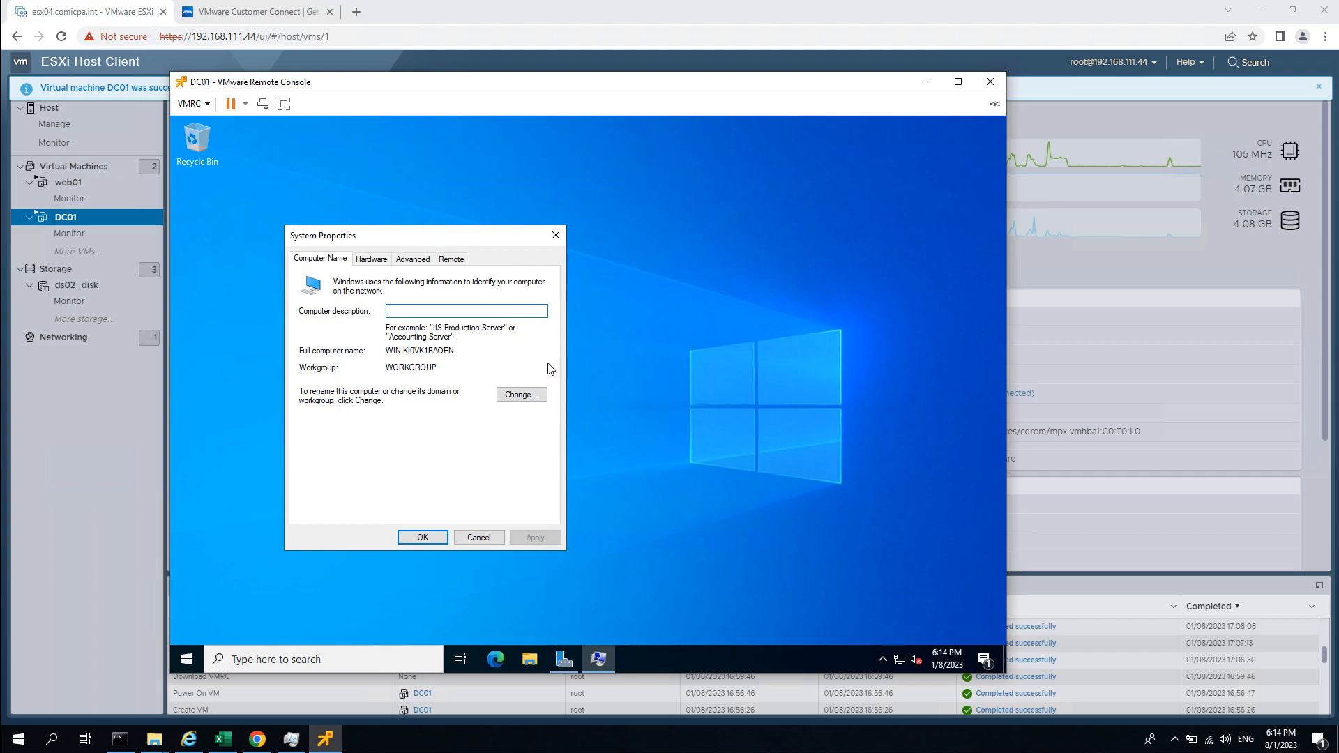
# Change the computer name to DC01 and acknowledge the restart notice.
pyautogui.click(543, 396)
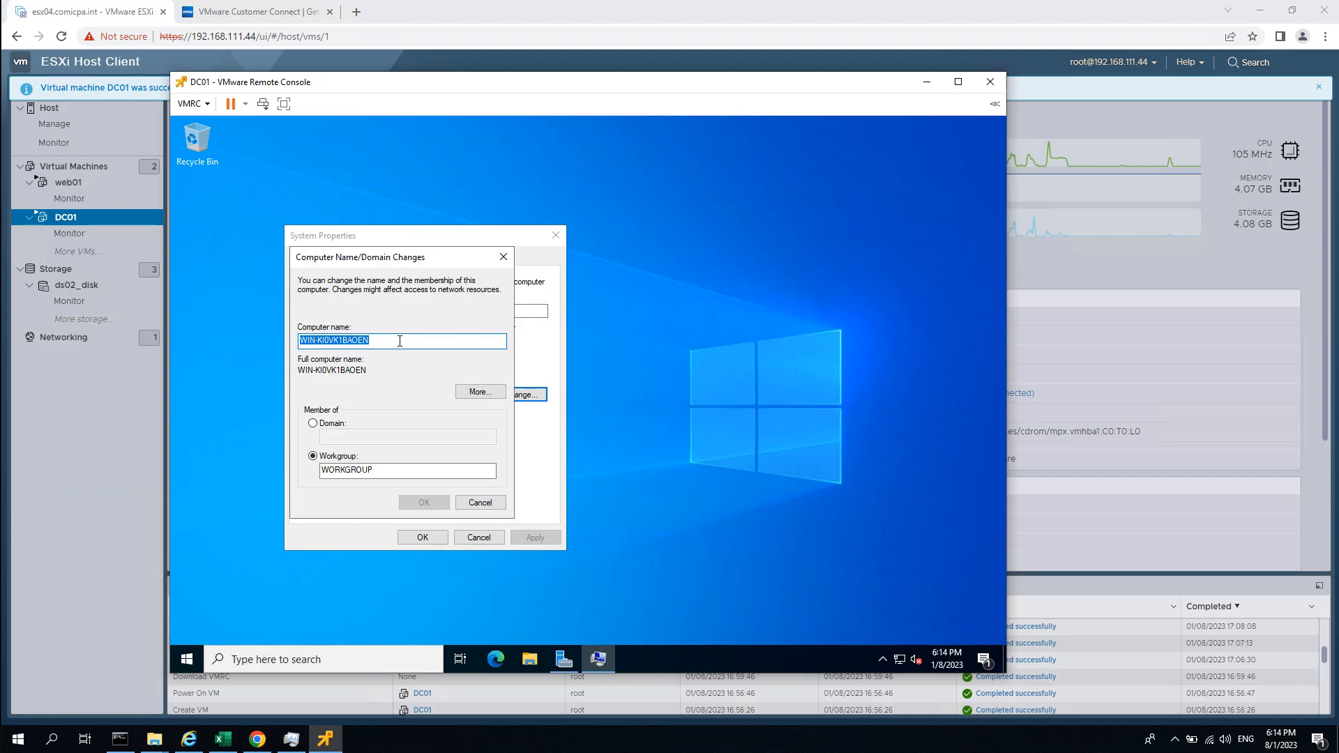
pyautogui.write('DC01')
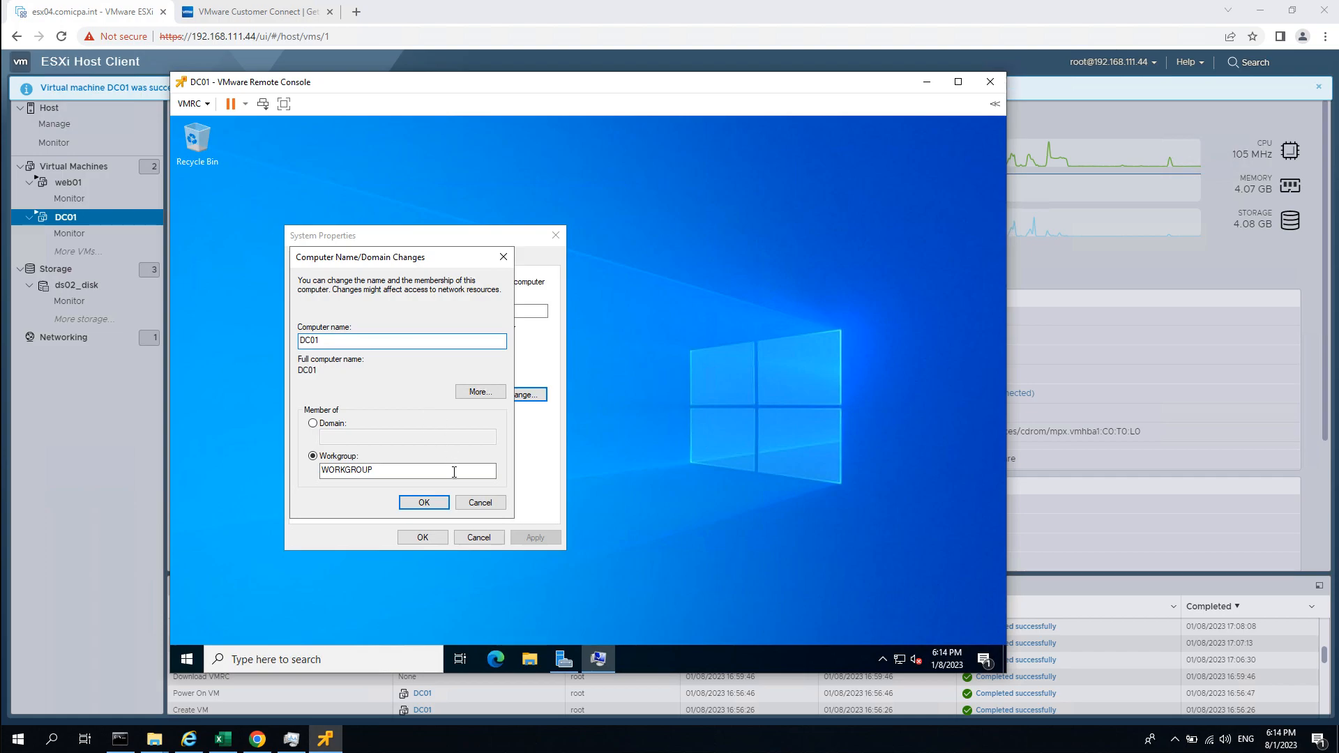
pyautogui.click(426, 502)
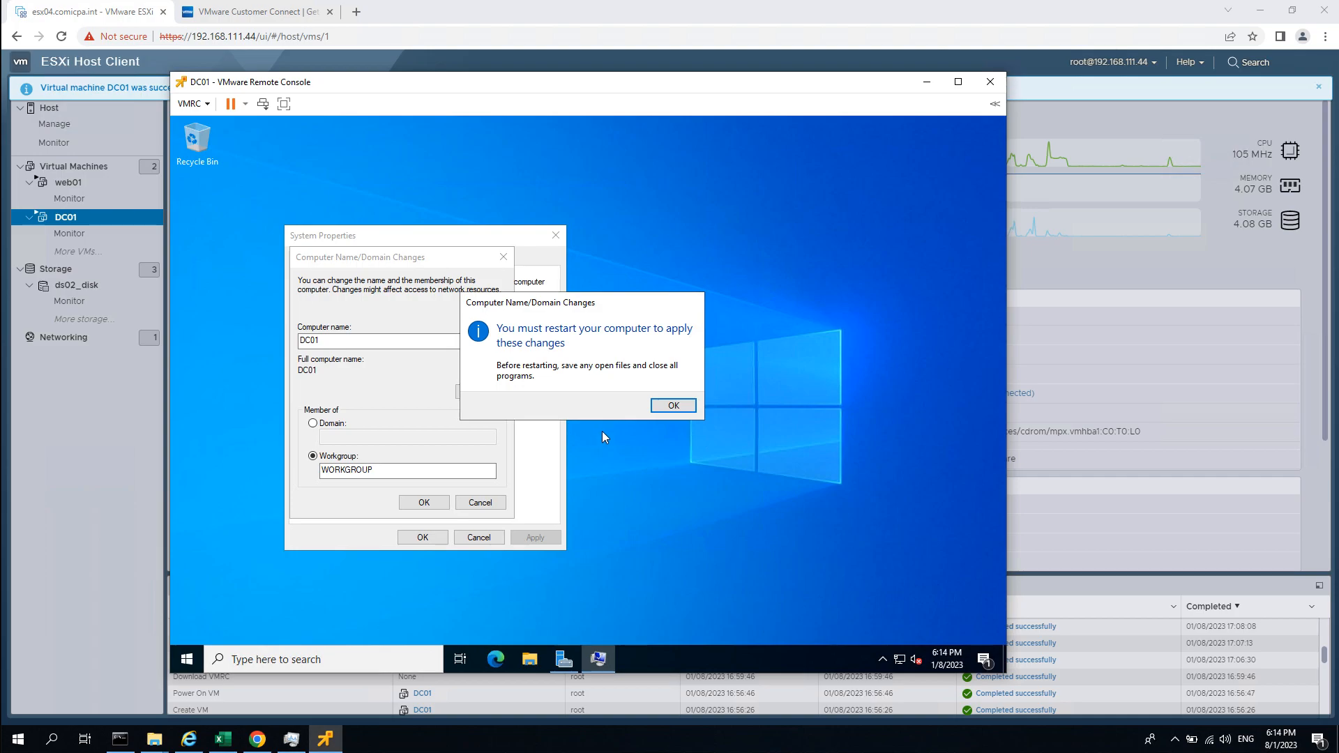
pyautogui.click(671, 406)
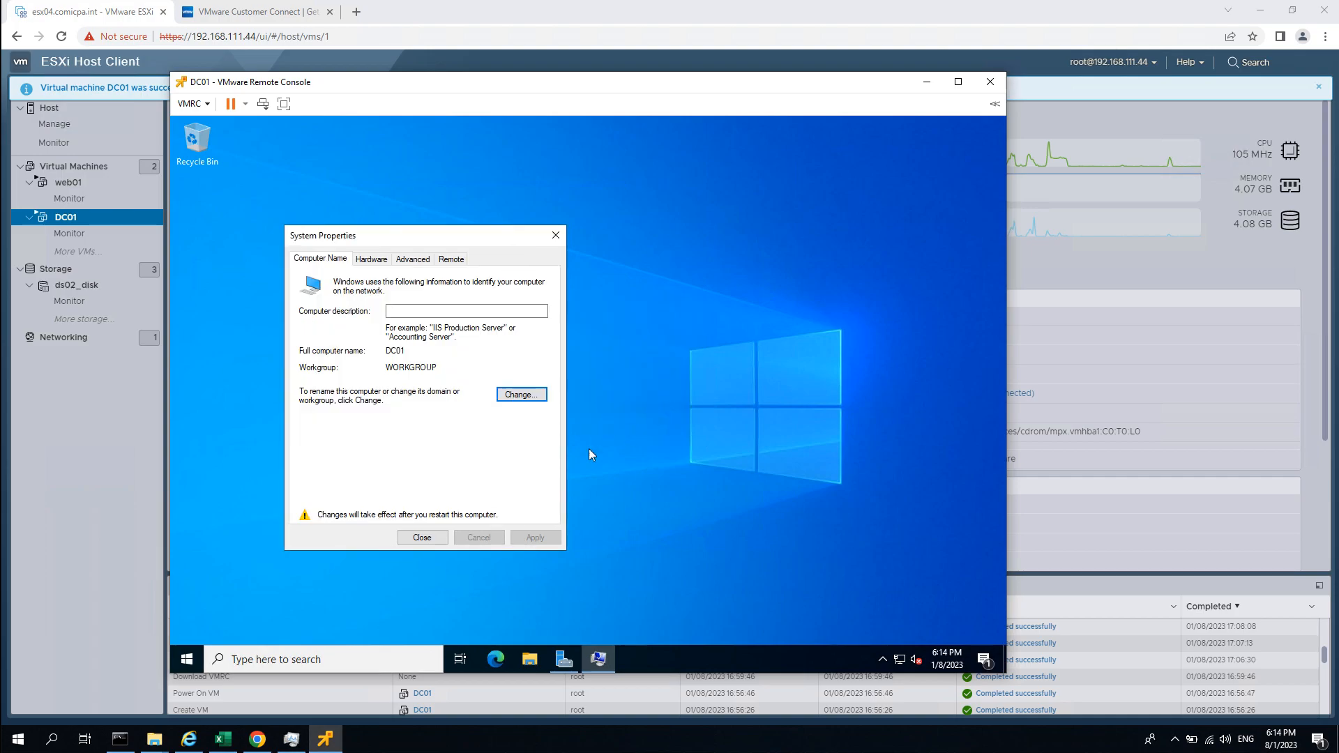
pyautogui.click(188, 661)
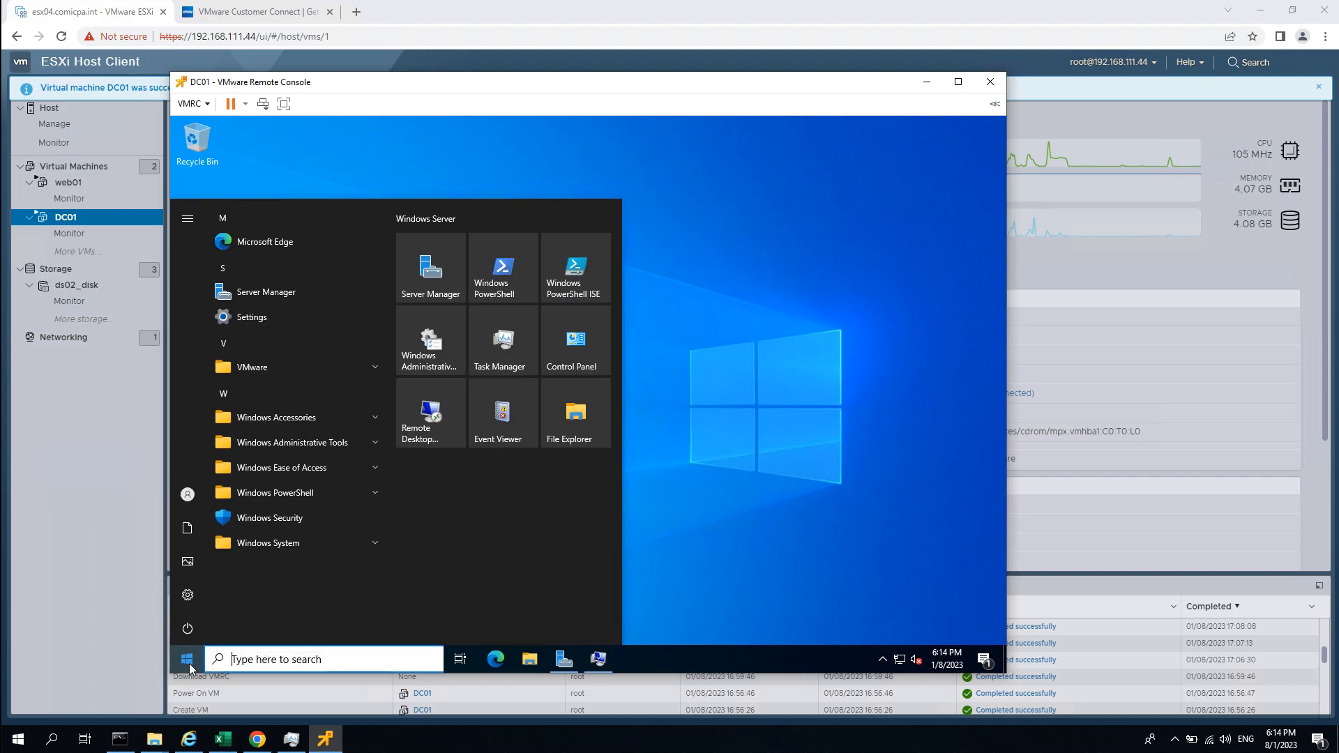
# Run ncpa.cpl from an admin Command Prompt and open the Ethernet0 Status dialog.
pyautogui.write('cmd')
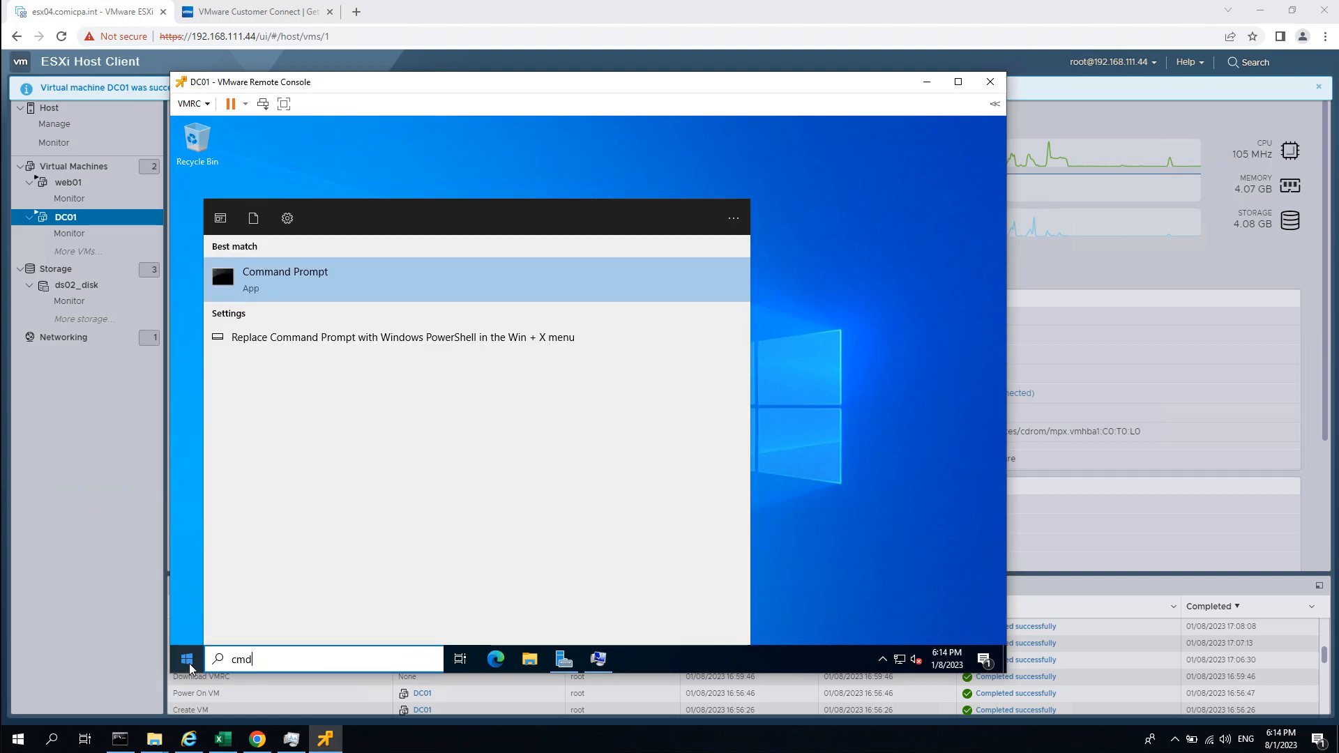
pyautogui.press('Return')
pyautogui.write('ncp')
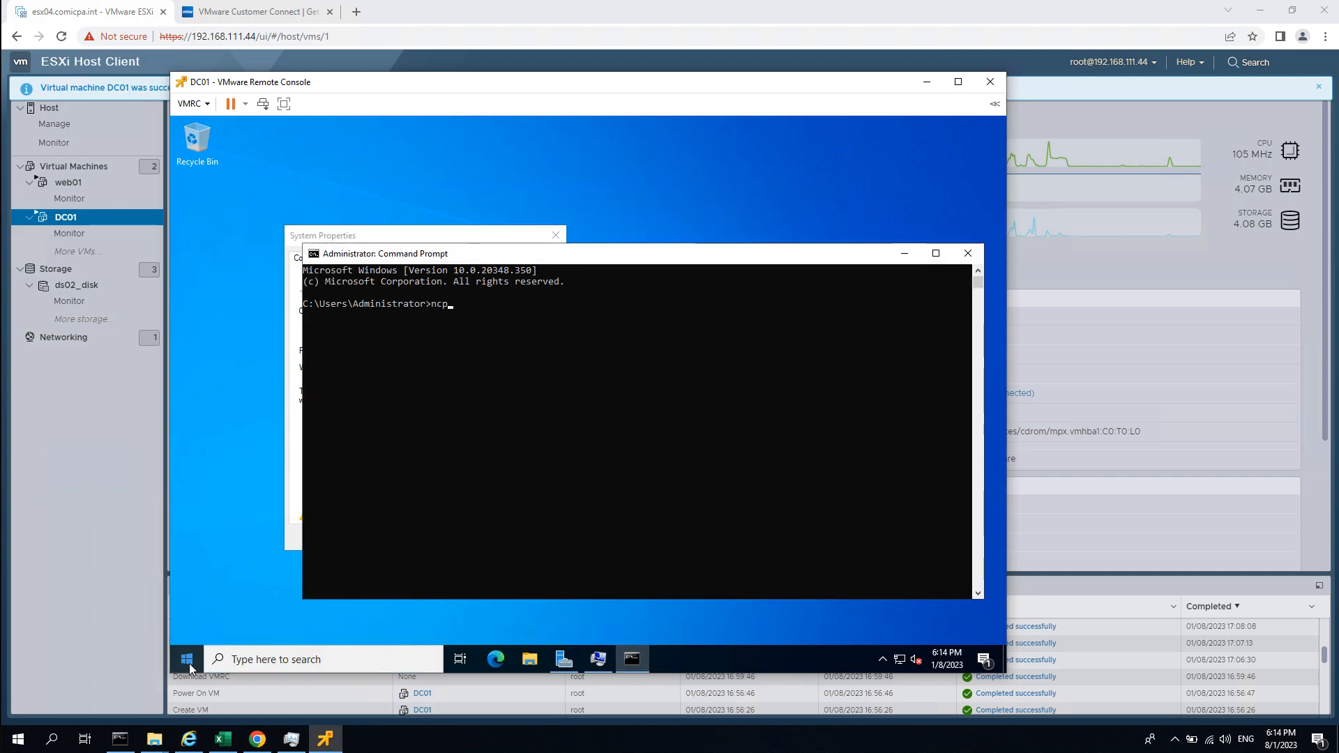
pyautogui.write('a.cpl')
pyautogui.press('Return')
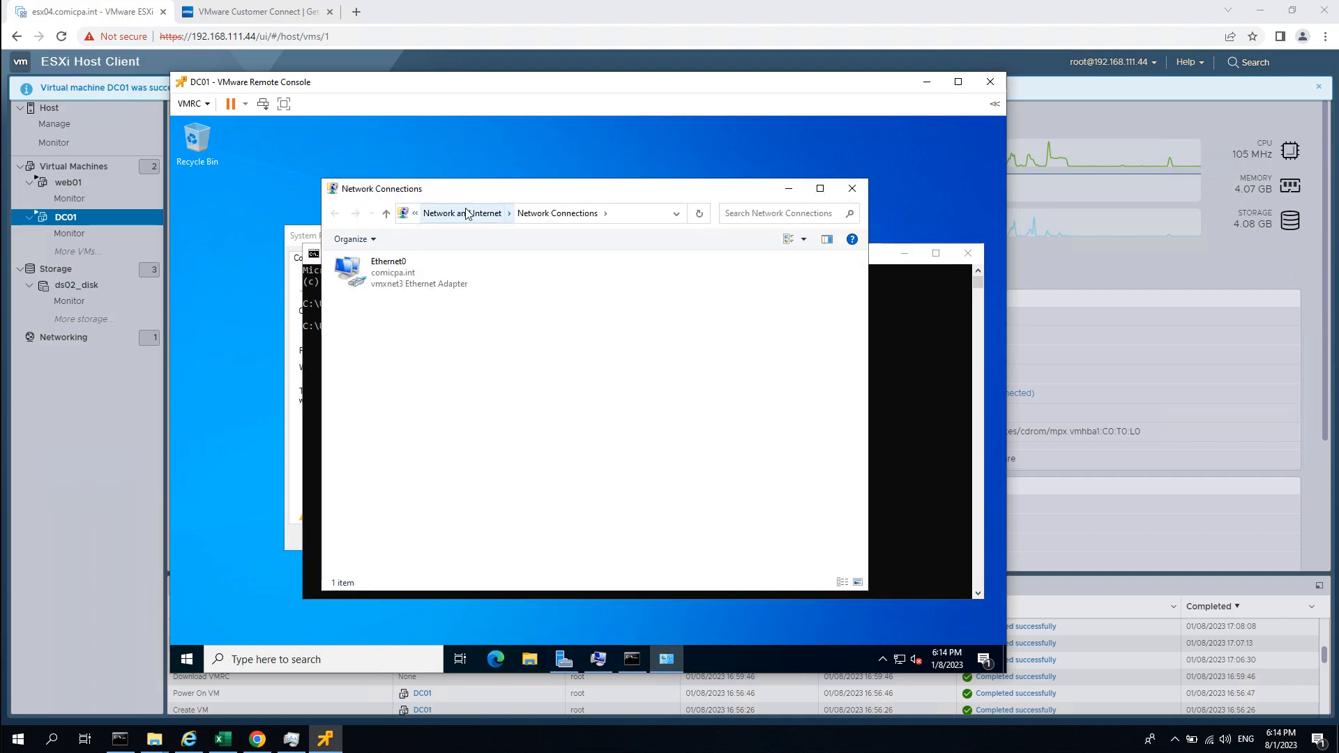
pyautogui.moveTo(481, 196); pyautogui.dragTo(602, 203)
pyautogui.moveTo(517, 199); pyautogui.dragTo(574, 187)
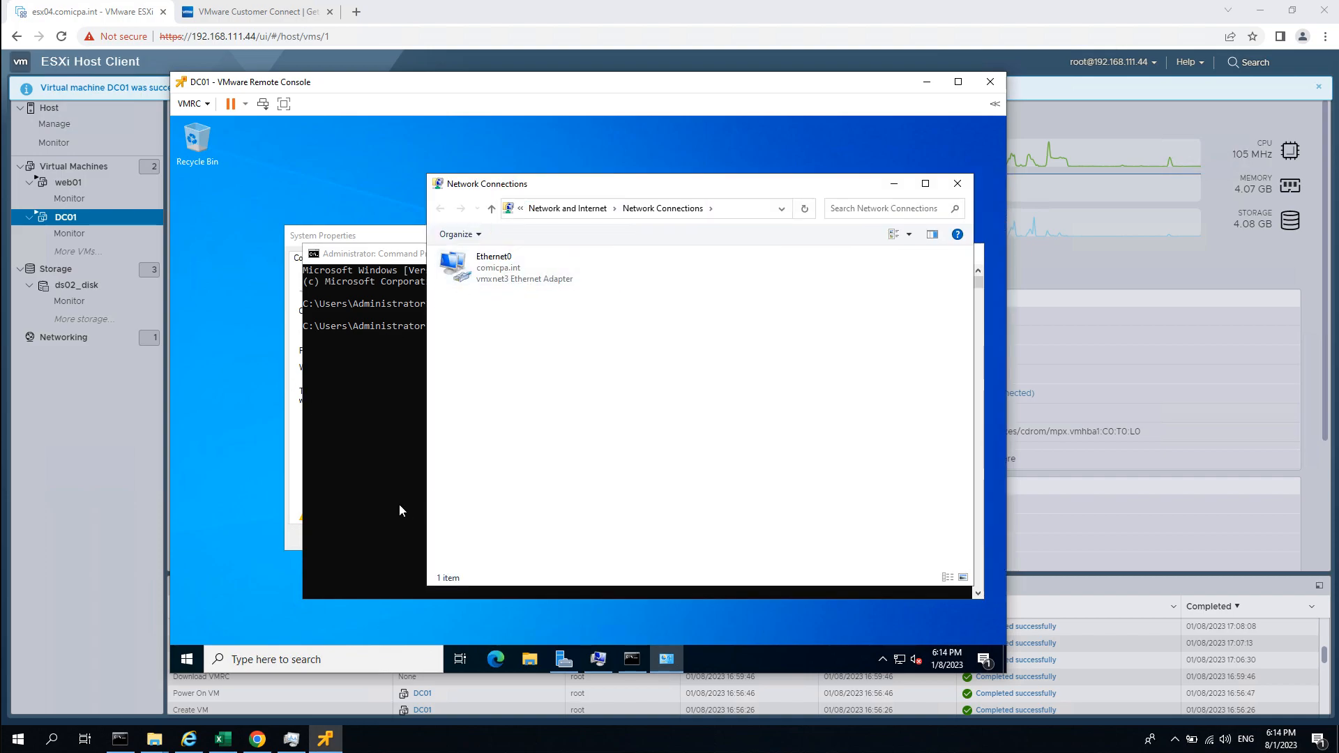
pyautogui.doubleClick(492, 272)
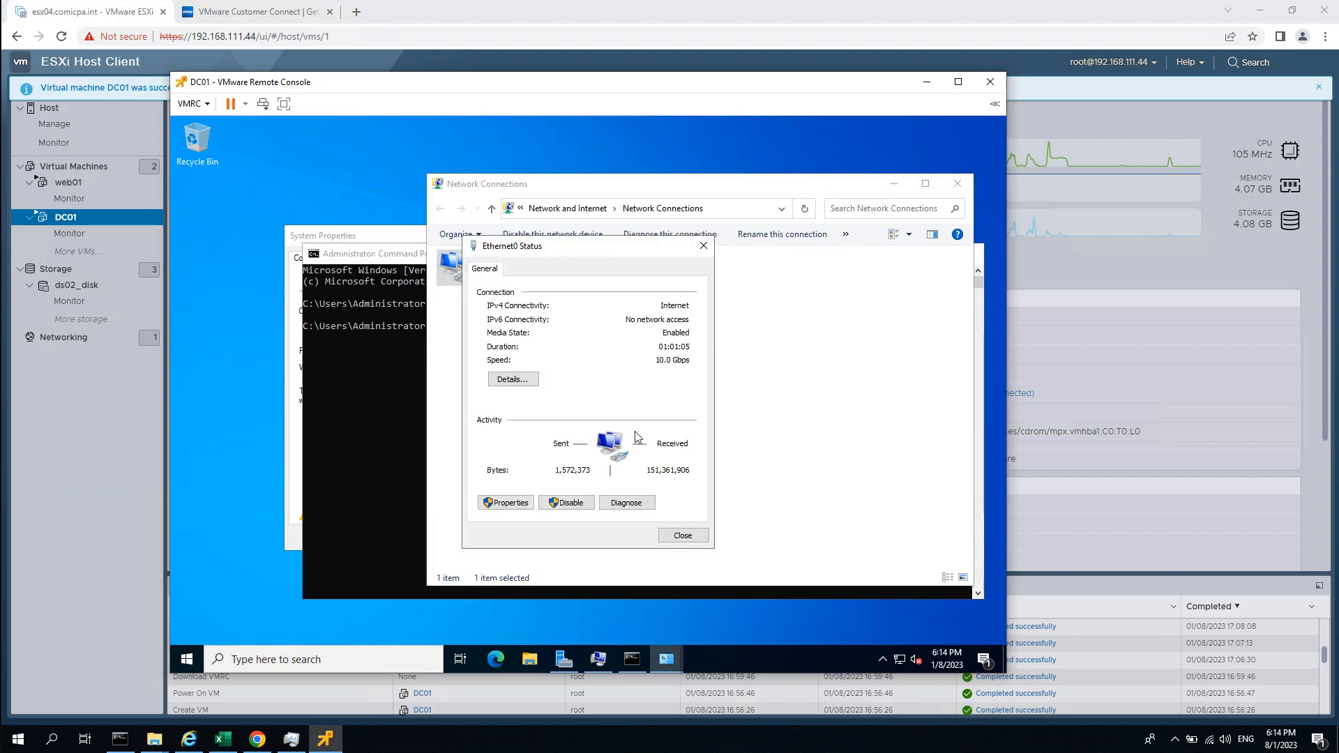
# In Ethernet0's IPv4 properties, enter static IP 192.168.111.101, mask 255.255.255.0, gateway 192.168.111.1.
pyautogui.click(507, 504)
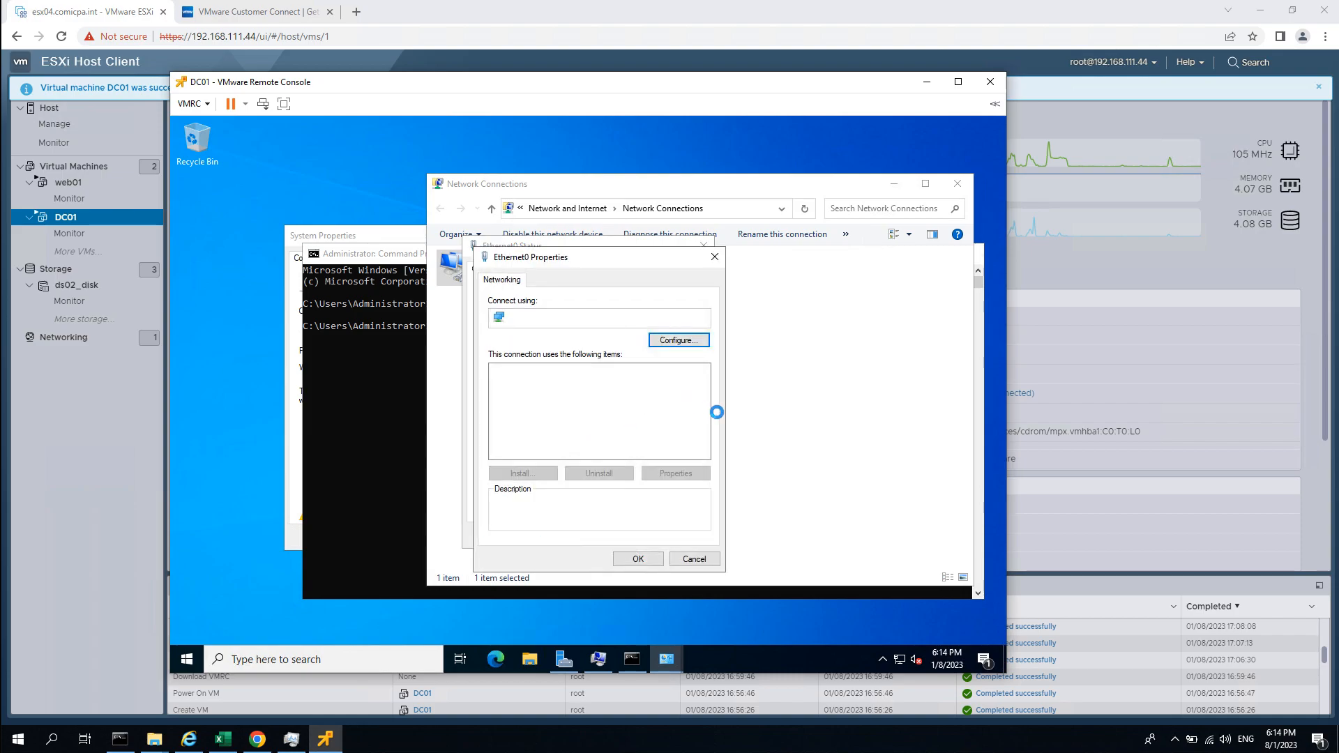
pyautogui.doubleClick(636, 406)
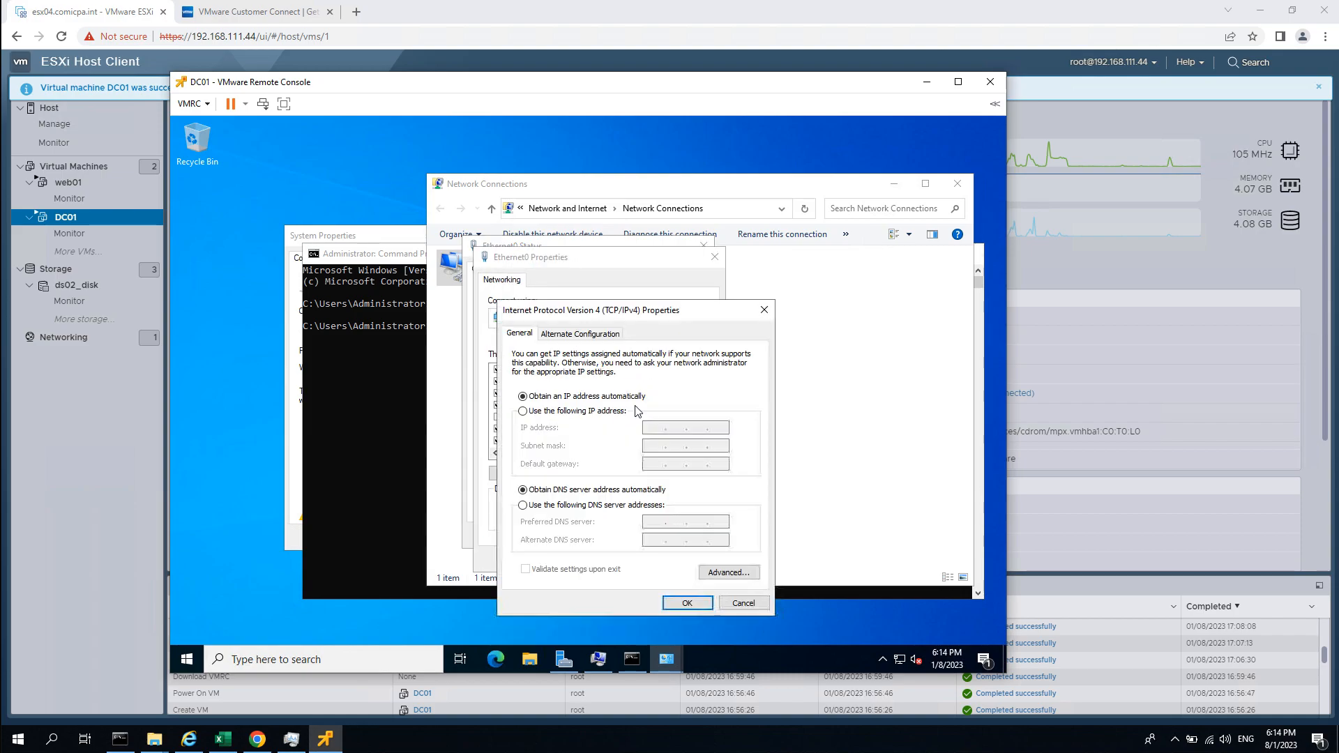
pyautogui.click(578, 413)
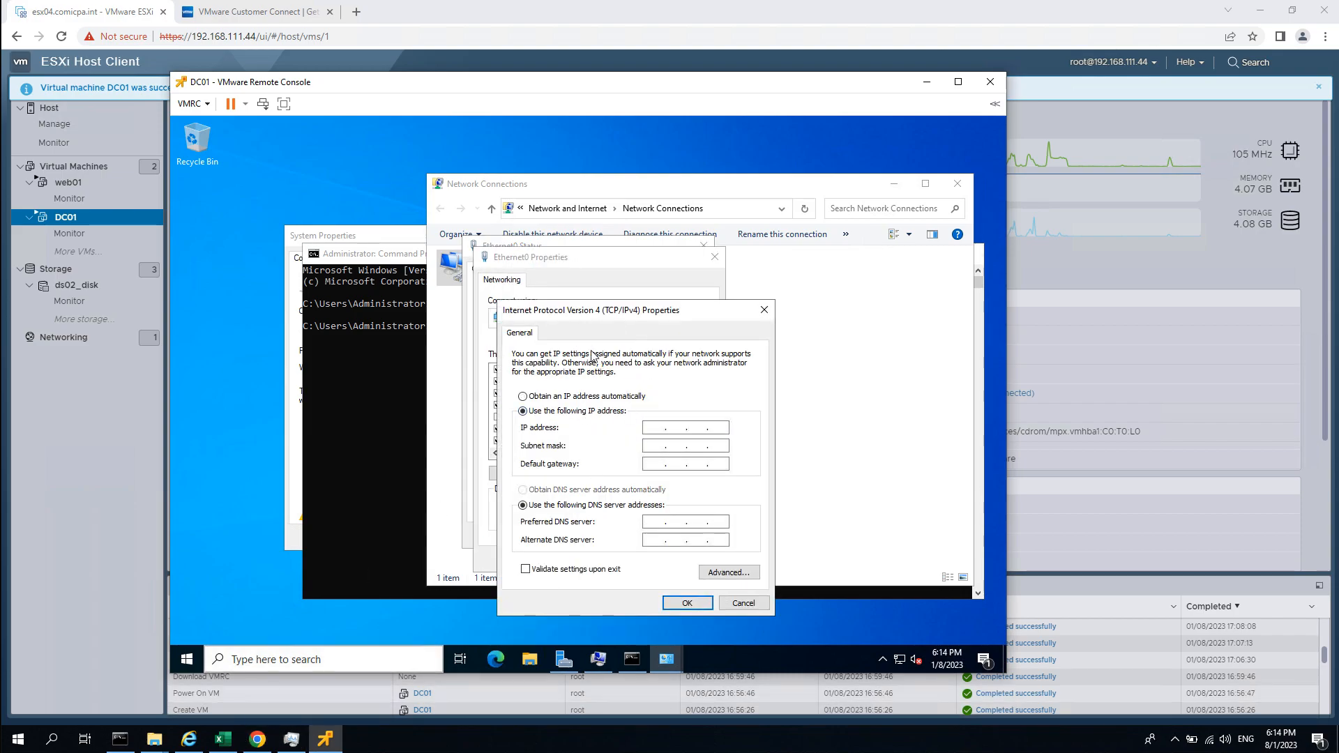
pyautogui.write('192 . 168 . 111 . 101')
pyautogui.press('Tab')
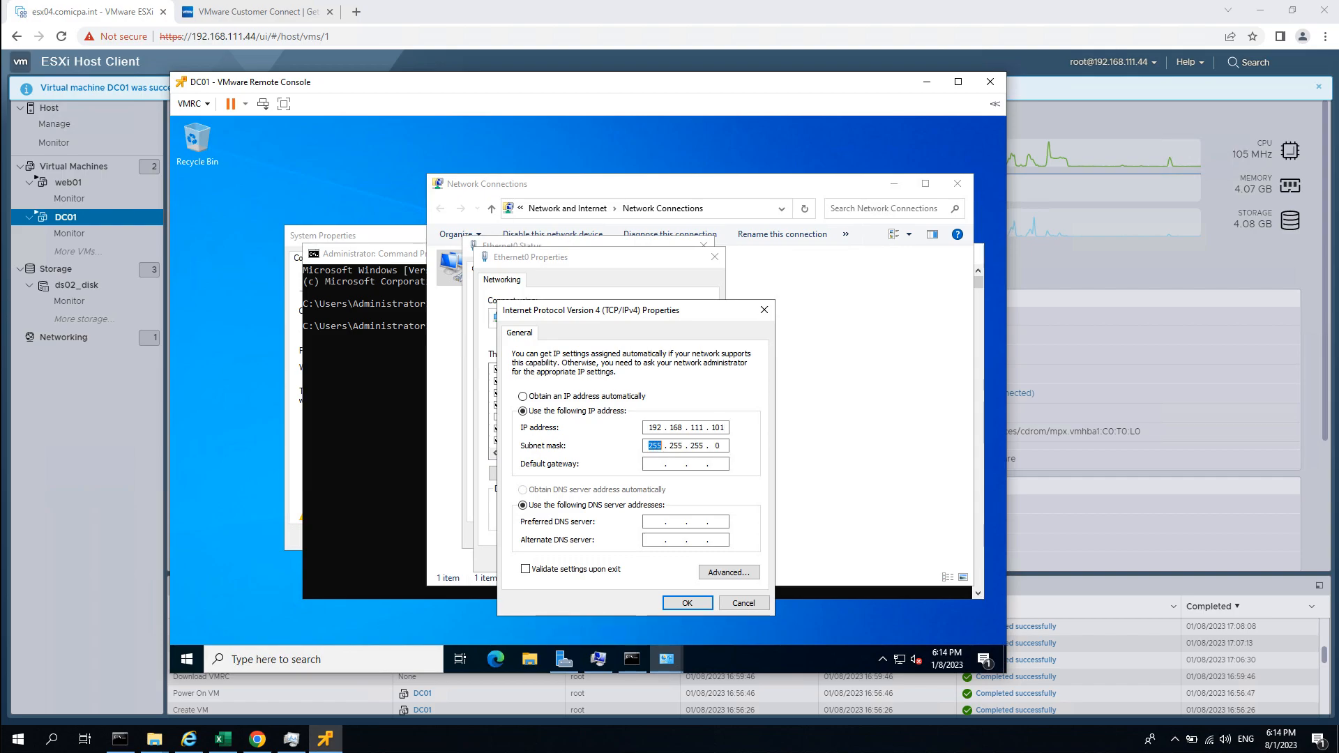
pyautogui.press('Tab')
pyautogui.write('192 . 168 . 111 . 1')
pyautogui.press('Tab')
pyautogui.press('Tab')
# Edit the DNS server fields, leaving preferred DNS set to 127.0.0.1.
pyautogui.write('127 . 0 . 0 . 1')
pyautogui.doubleClick(659, 521)
pyautogui.write('192 . 168 . ')
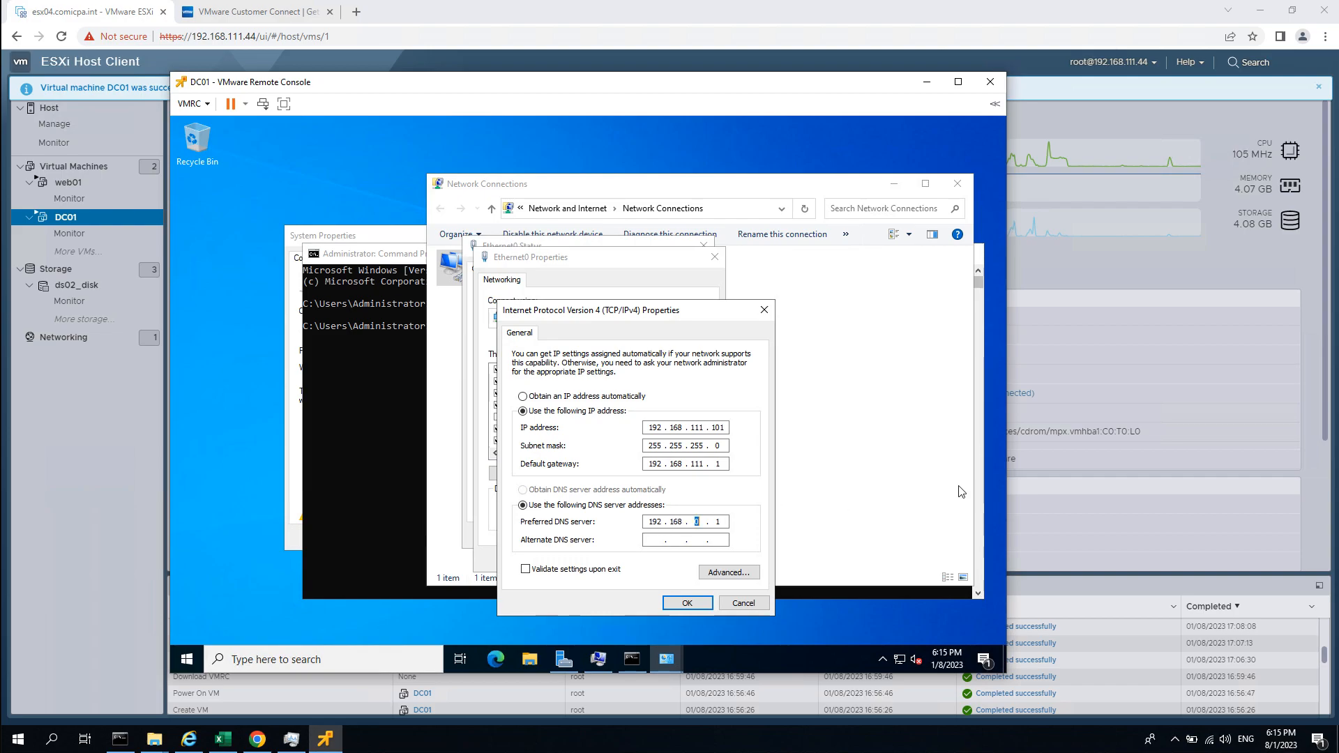
pyautogui.write('111 . 211')
pyautogui.press('Tab')
pyautogui.write('127')
pyautogui.doubleClick(717, 522)
pyautogui.press('BackSpace')
pyautogui.press('BackSpace')
pyautogui.press('BackSpace')
pyautogui.press('BackSpace')
pyautogui.press('BackSpace')
pyautogui.press('BackSpace')
pyautogui.press('BackSpace')
pyautogui.press('BackSpace')
pyautogui.press('BackSpace')
pyautogui.press('BackSpace')
# Save and recheck the IPv4 settings, then close Ethernet0's dialogs and minimize the network windows.
pyautogui.click(687, 602)
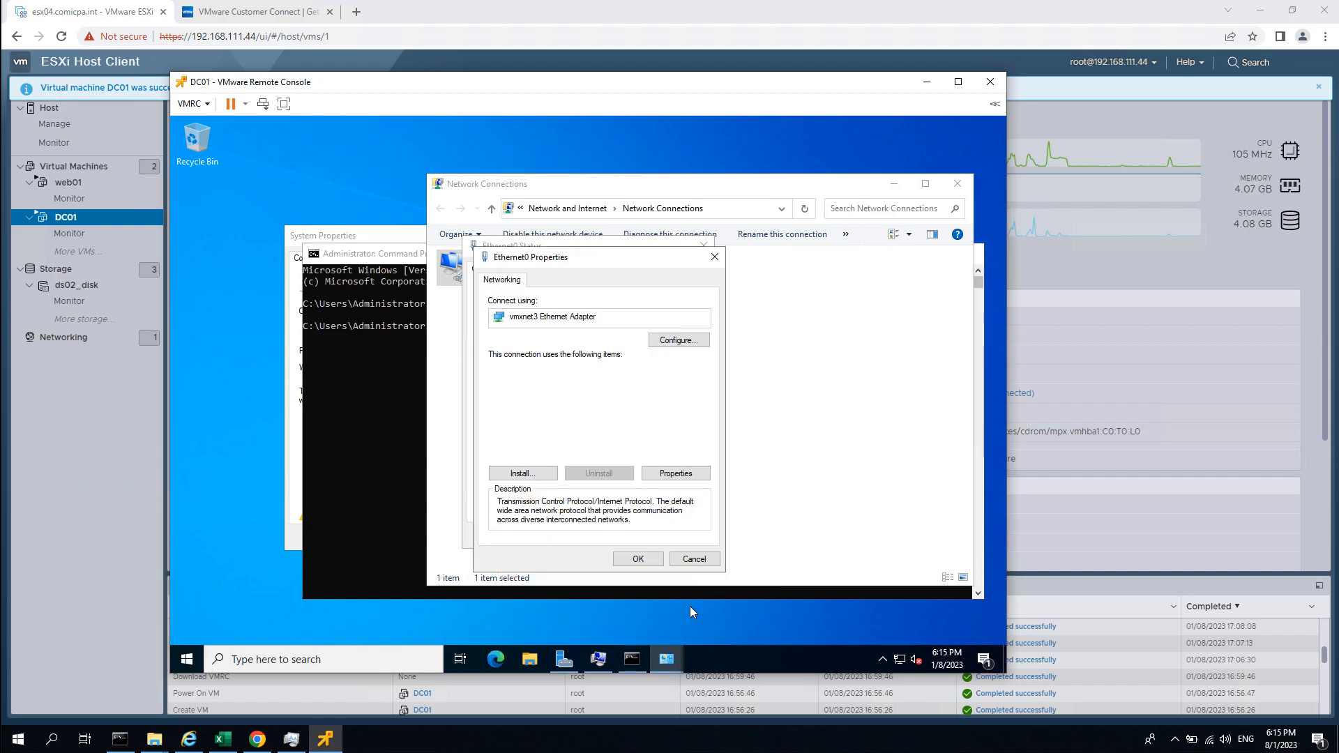
pyautogui.doubleClick(645, 407)
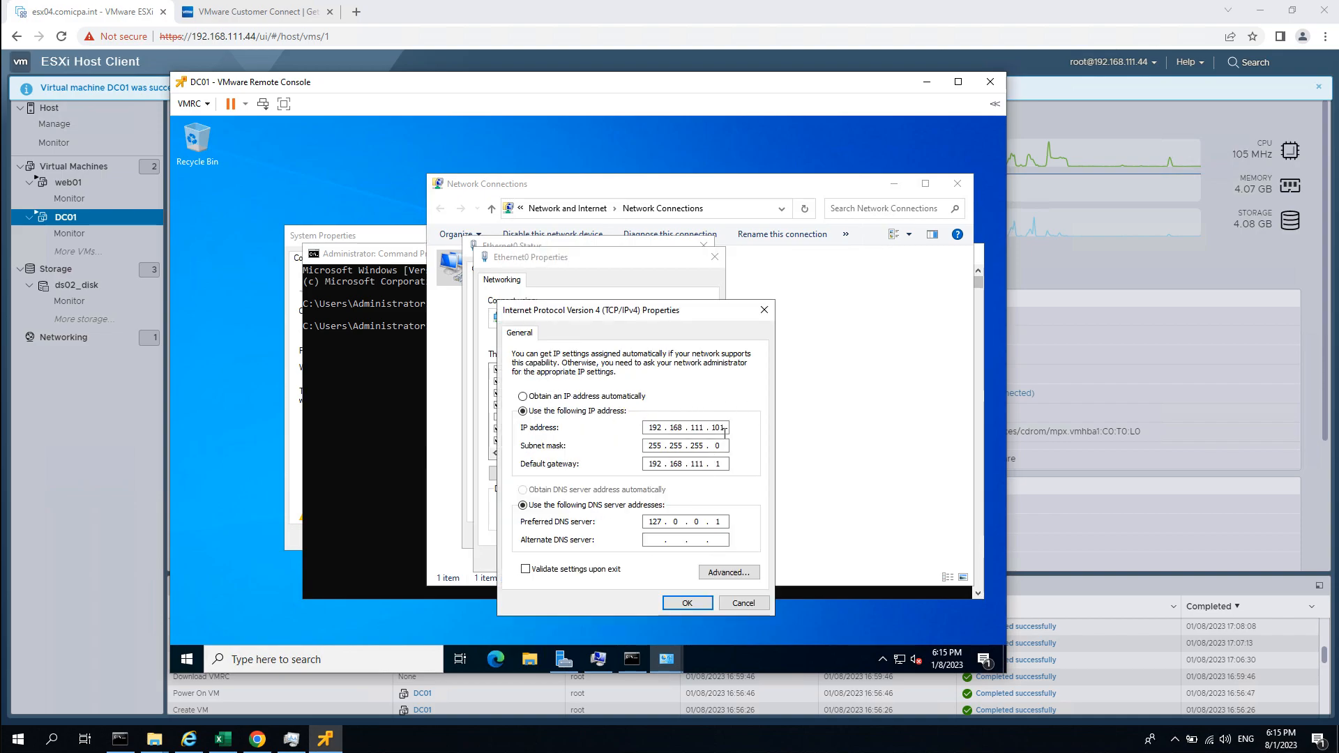
pyautogui.click(683, 604)
pyautogui.click(635, 560)
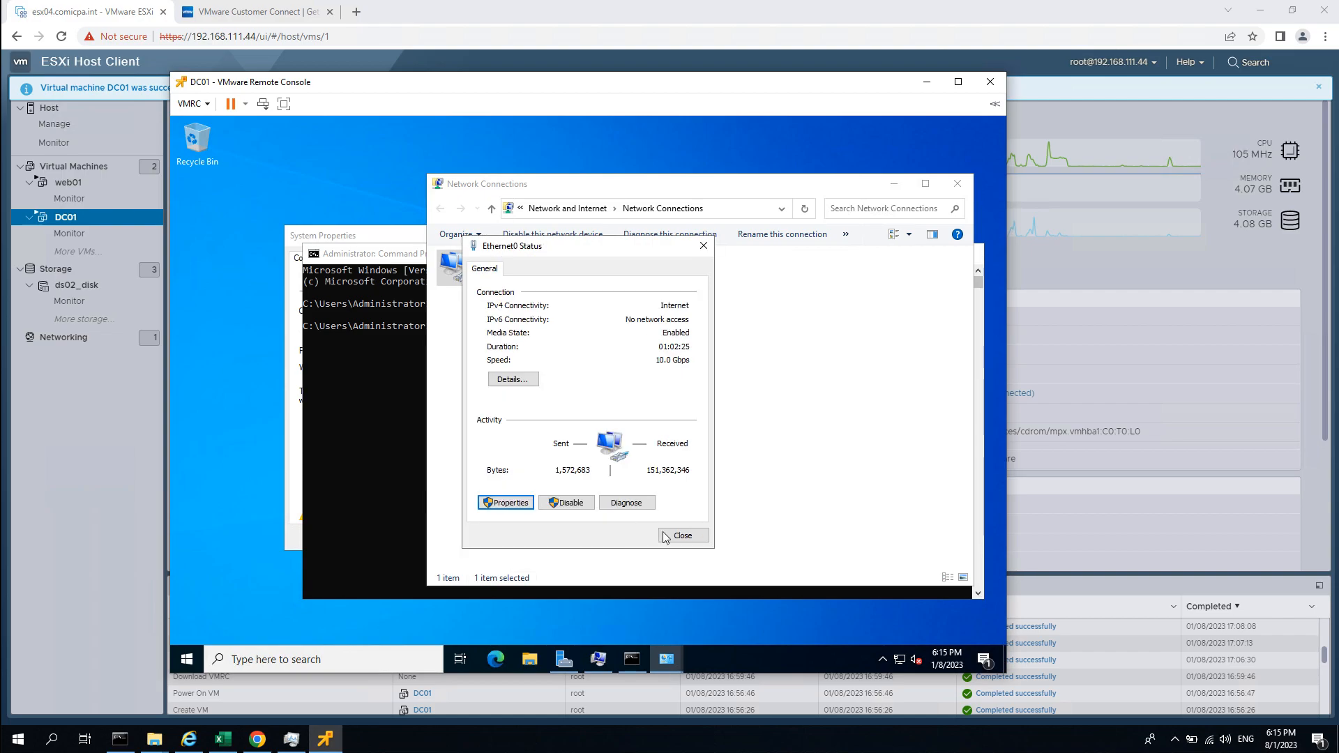
pyautogui.click(683, 536)
pyautogui.click(892, 185)
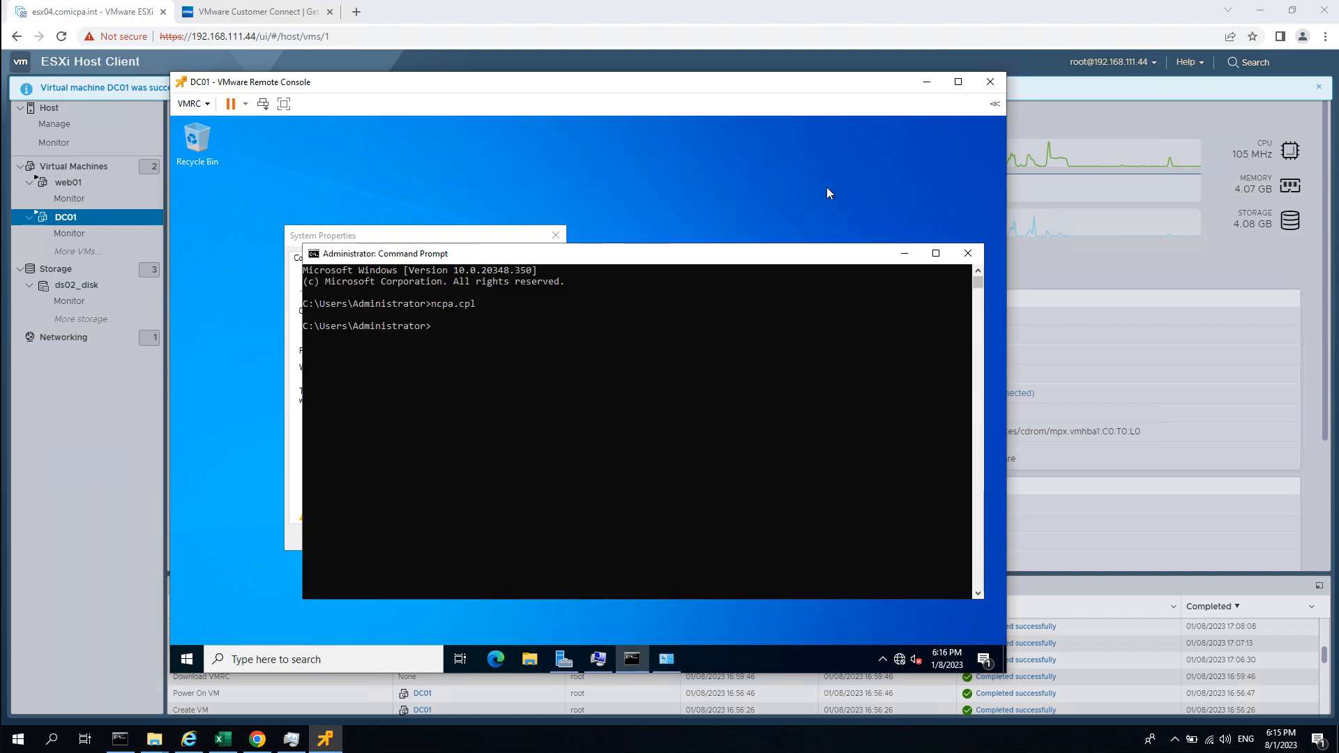
pyautogui.click(907, 256)
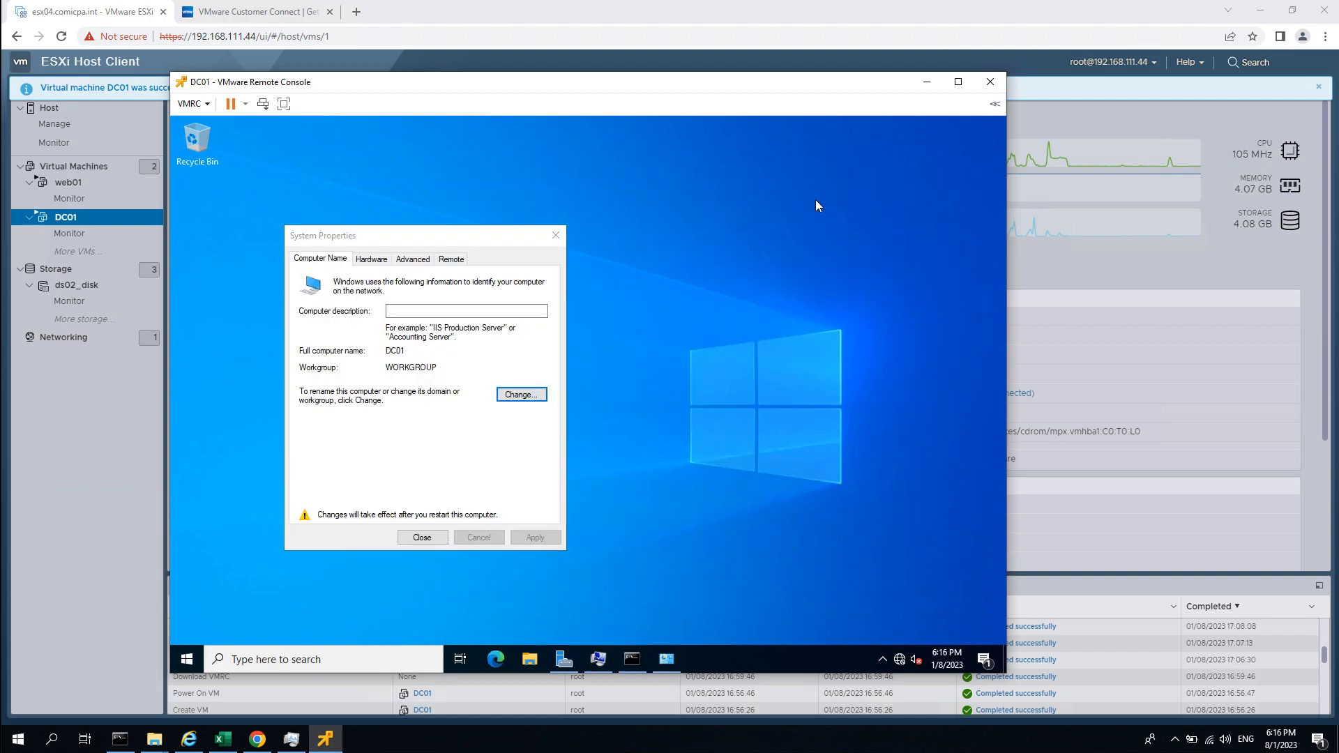
# Close System Properties and restart DC01 now.
pyautogui.click(424, 543)
pyautogui.click(603, 396)
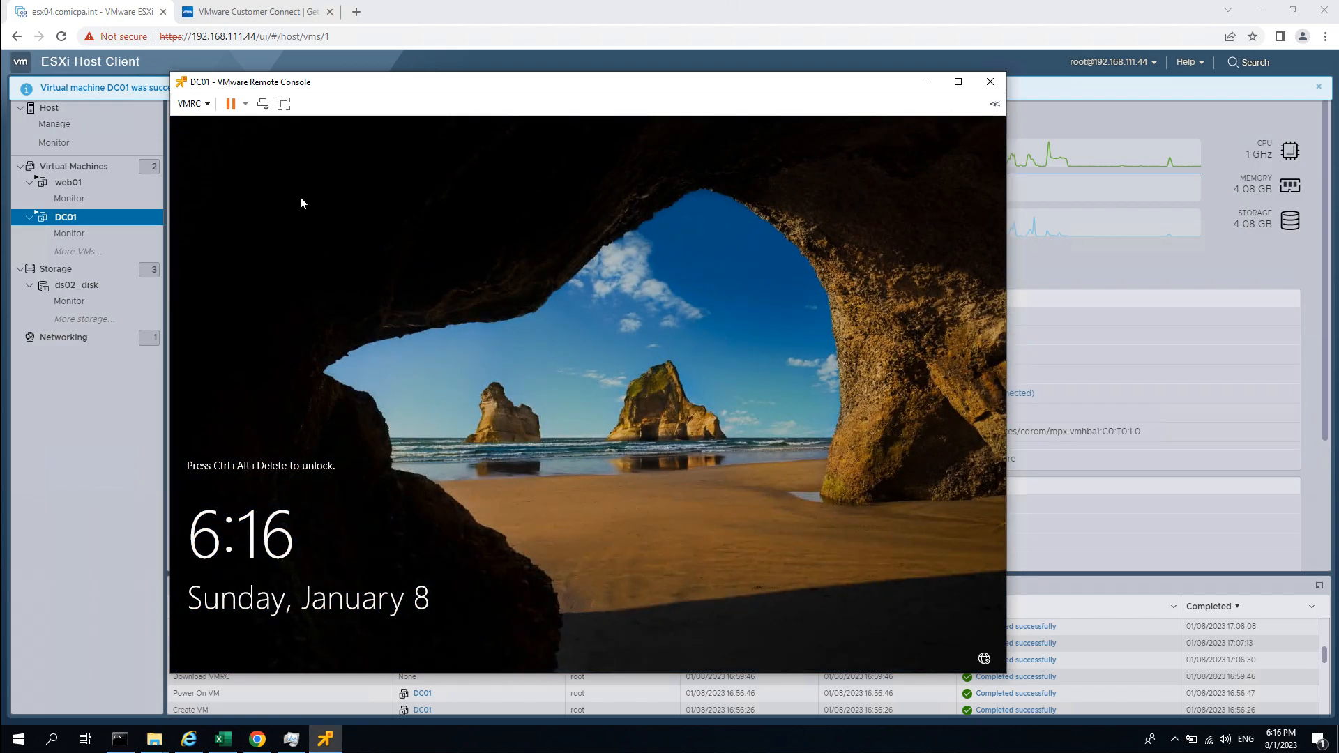
# Sign back in to DC01 as Administrator, re-entering the password after an incorrect-password message.
pyautogui.hotkey('ctrl', 'alt', 'Delete')
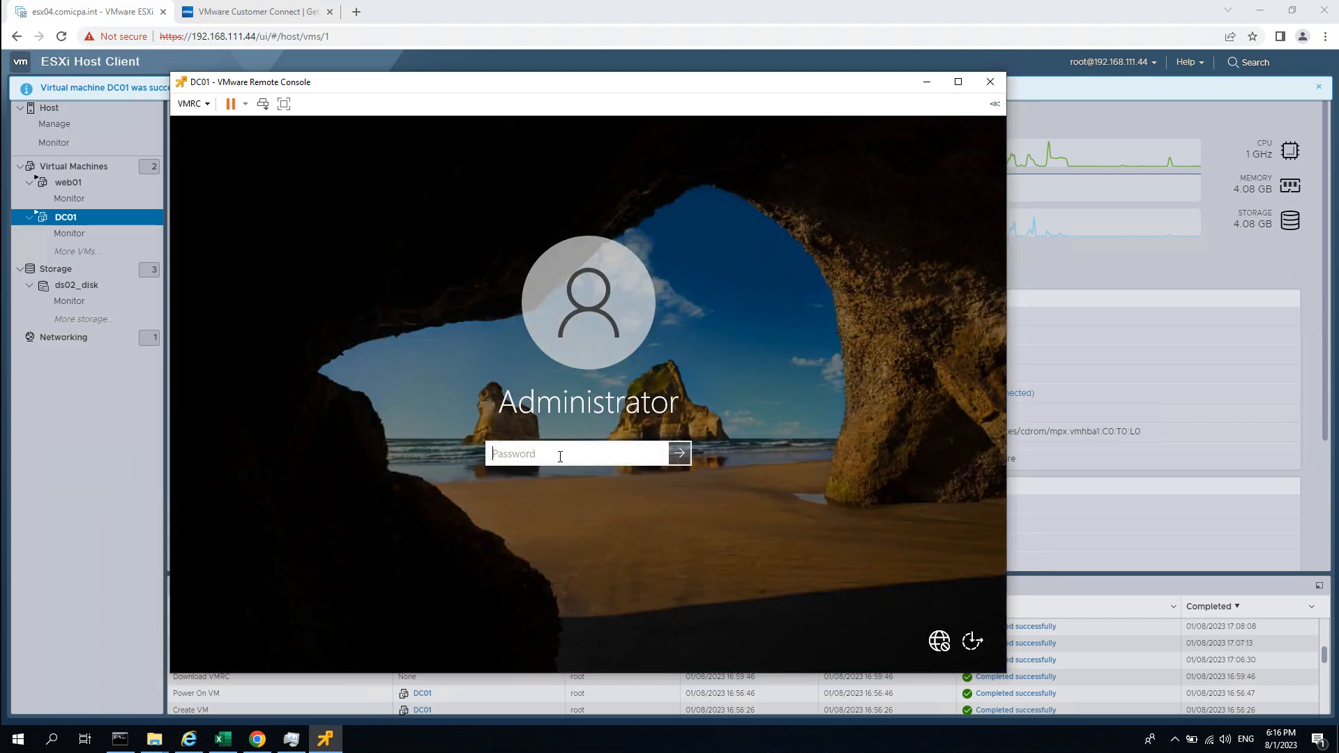
pyautogui.press('BackSpace')
pyautogui.press('BackSpace')
pyautogui.write('••••••••••••••')
pyautogui.press('Return')
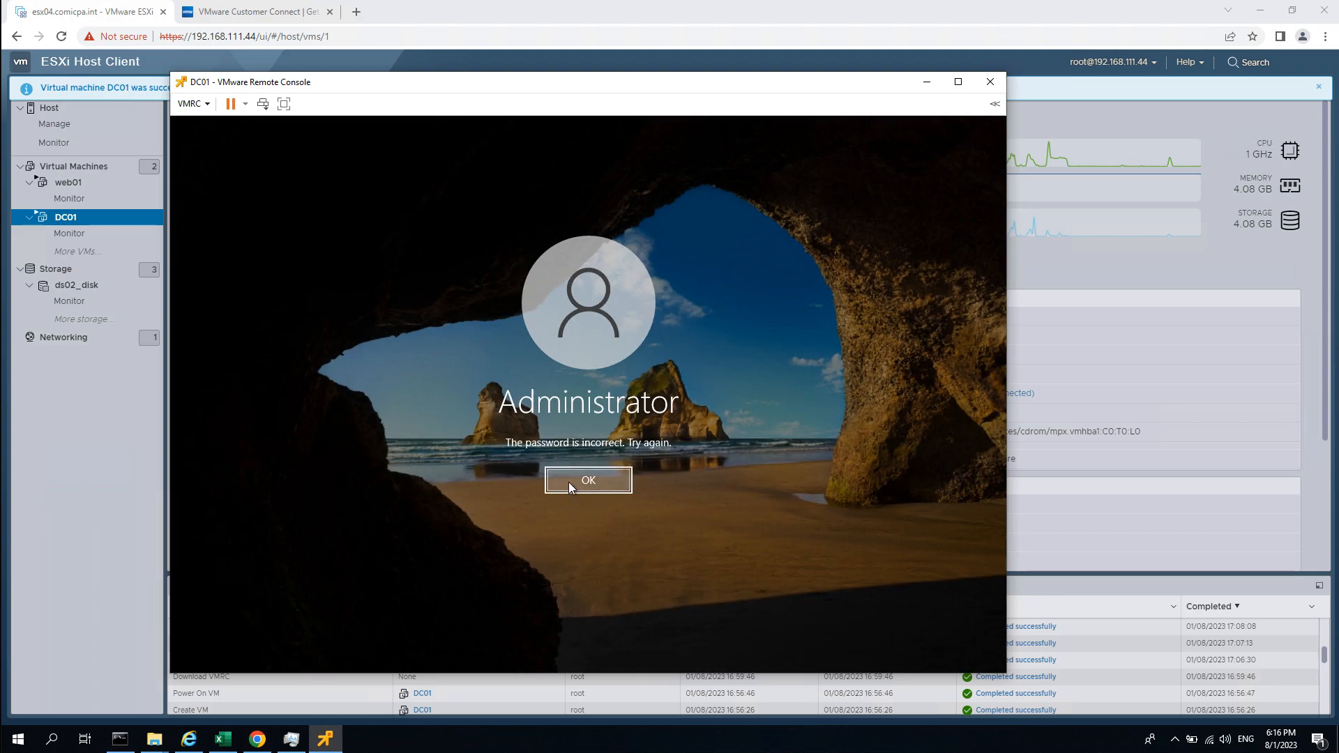
pyautogui.click(568, 482)
pyautogui.write('•••••••')
pyautogui.press('Return')
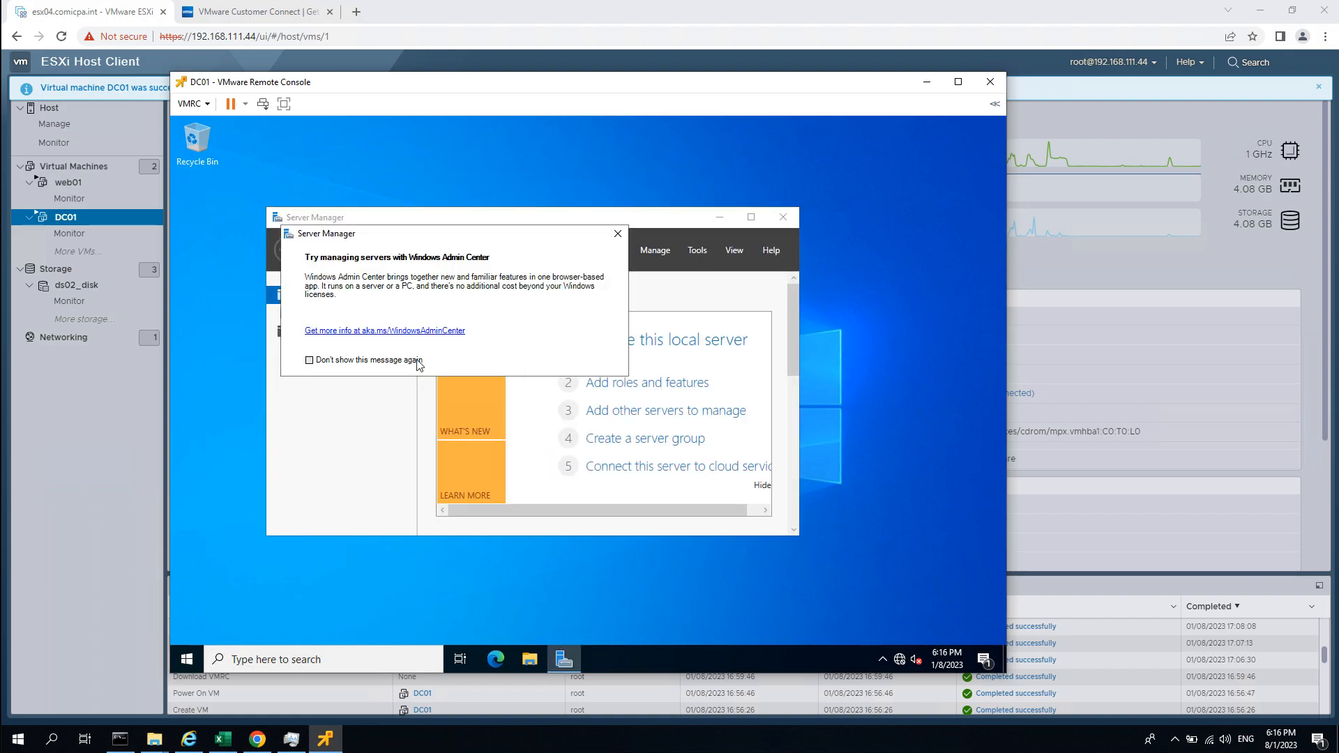
# Close the Windows Admin Center notice and enlarge Server Manager to show roles and server groups.
pyautogui.click(618, 233)
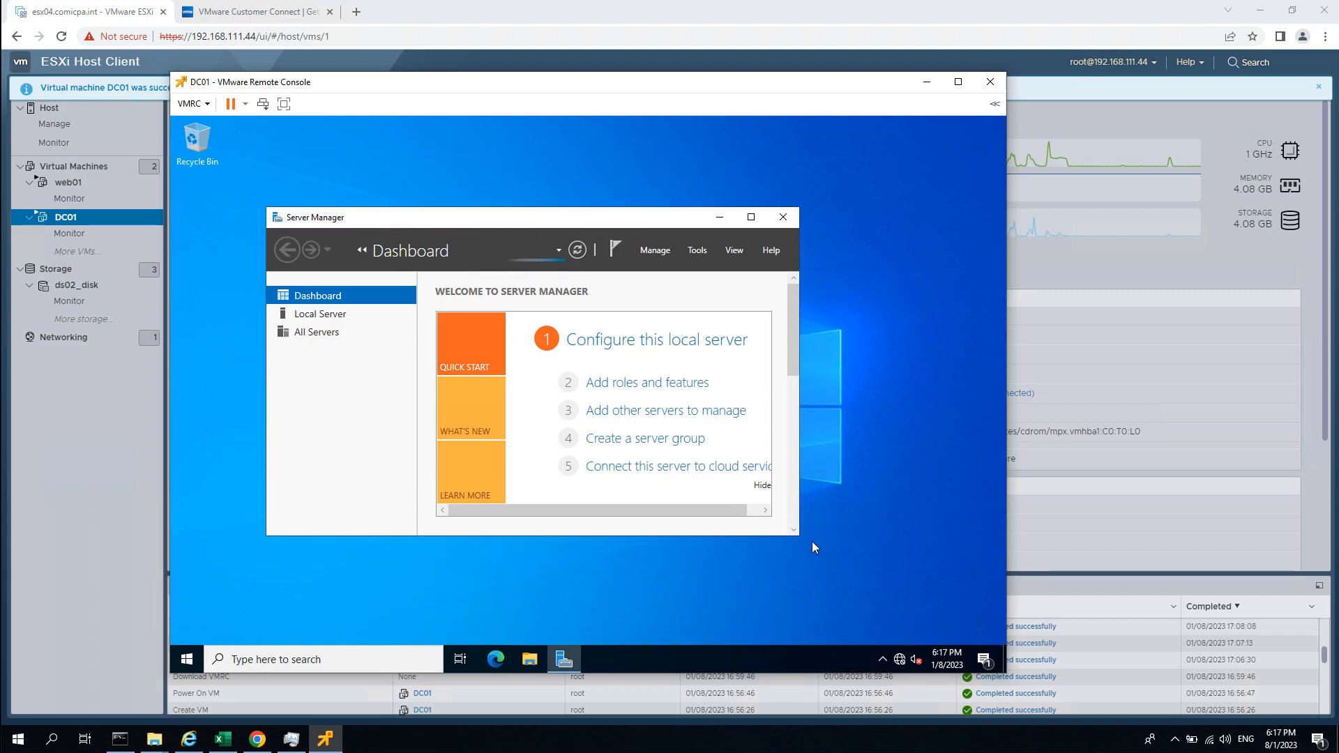
pyautogui.moveTo(797, 534); pyautogui.dragTo(945, 618)
pyautogui.moveTo(267, 207); pyautogui.dragTo(235, 144)
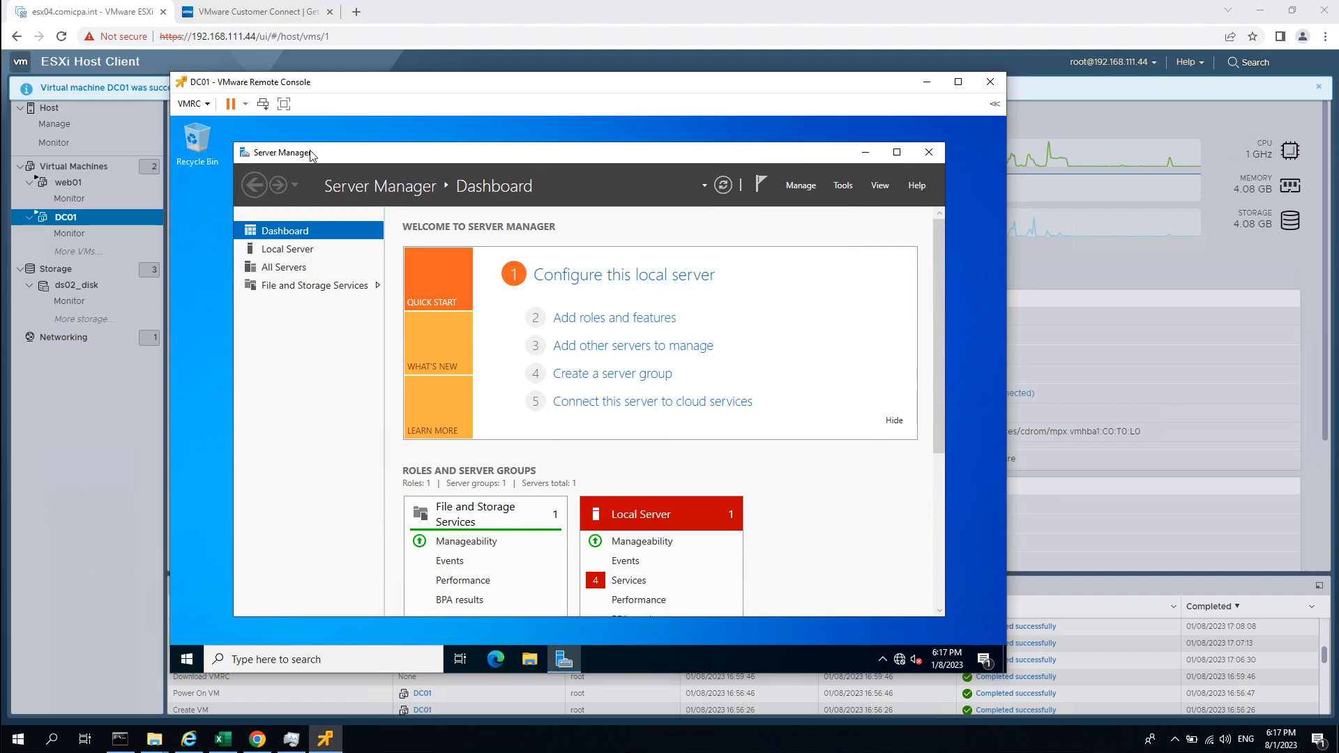
pyautogui.moveTo(311, 137); pyautogui.dragTo(312, 133)
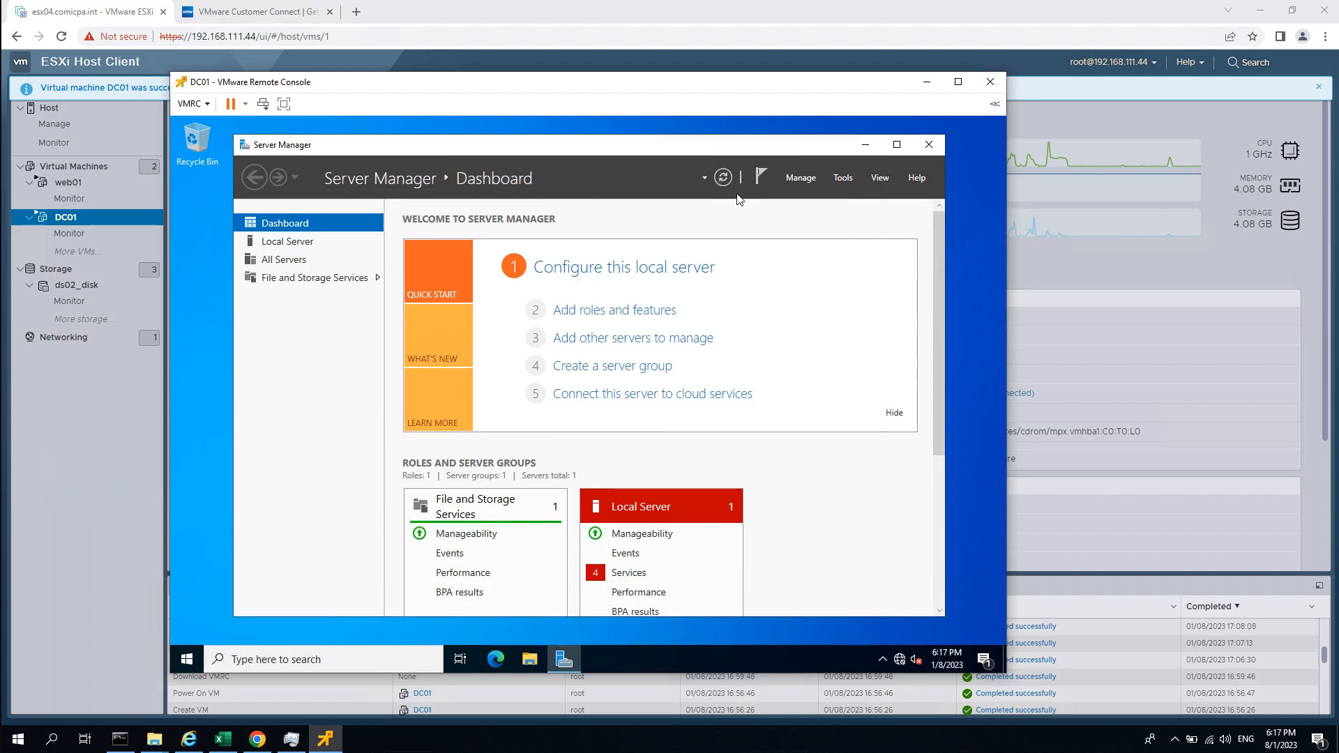
# Launch Add Roles and Features with role-based installation and DC01 as the destination server.
pyautogui.click(799, 179)
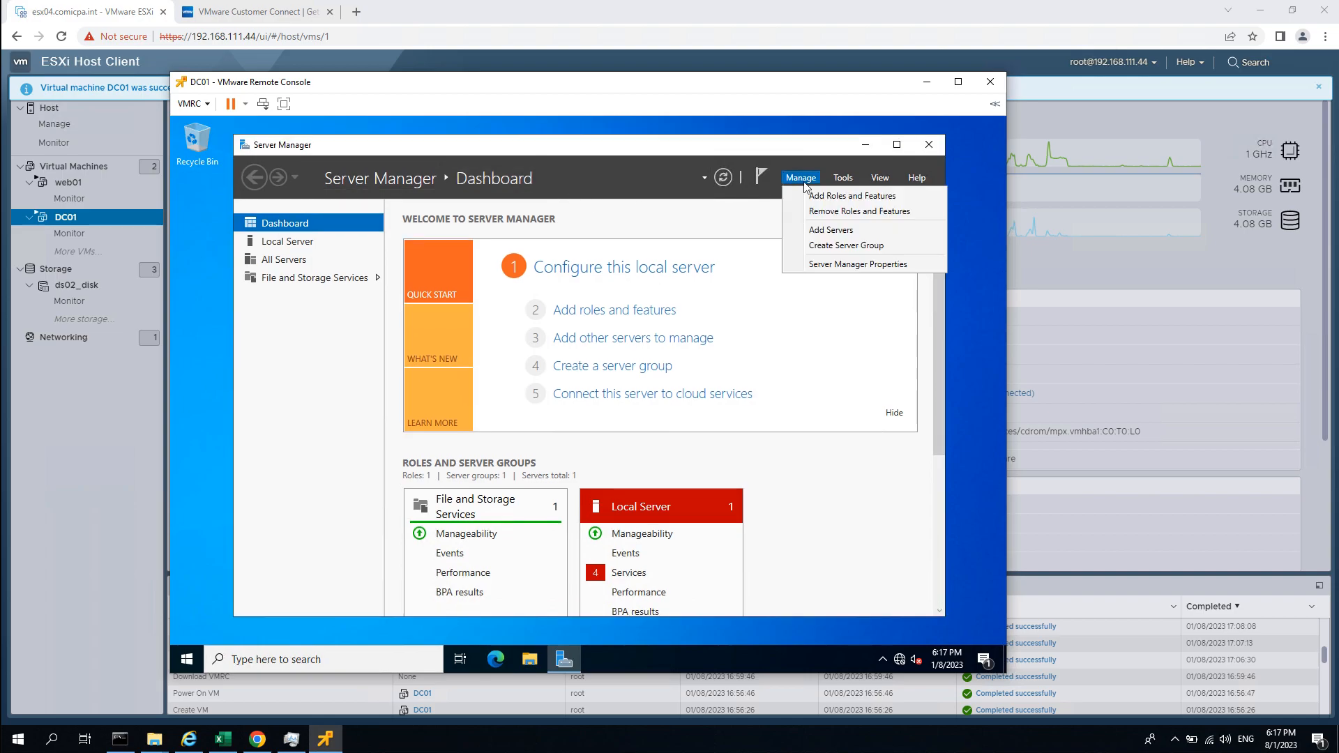
pyautogui.click(836, 197)
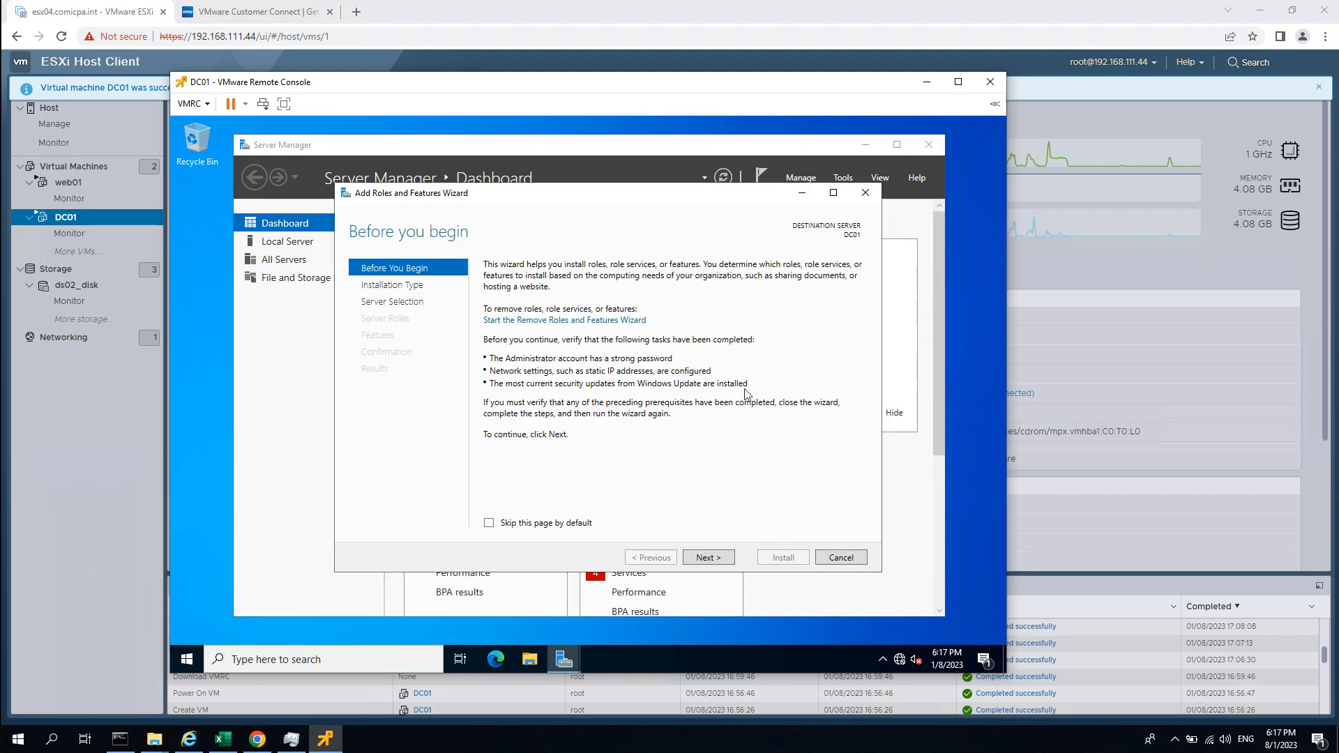
pyautogui.click(864, 193)
pyautogui.click(802, 178)
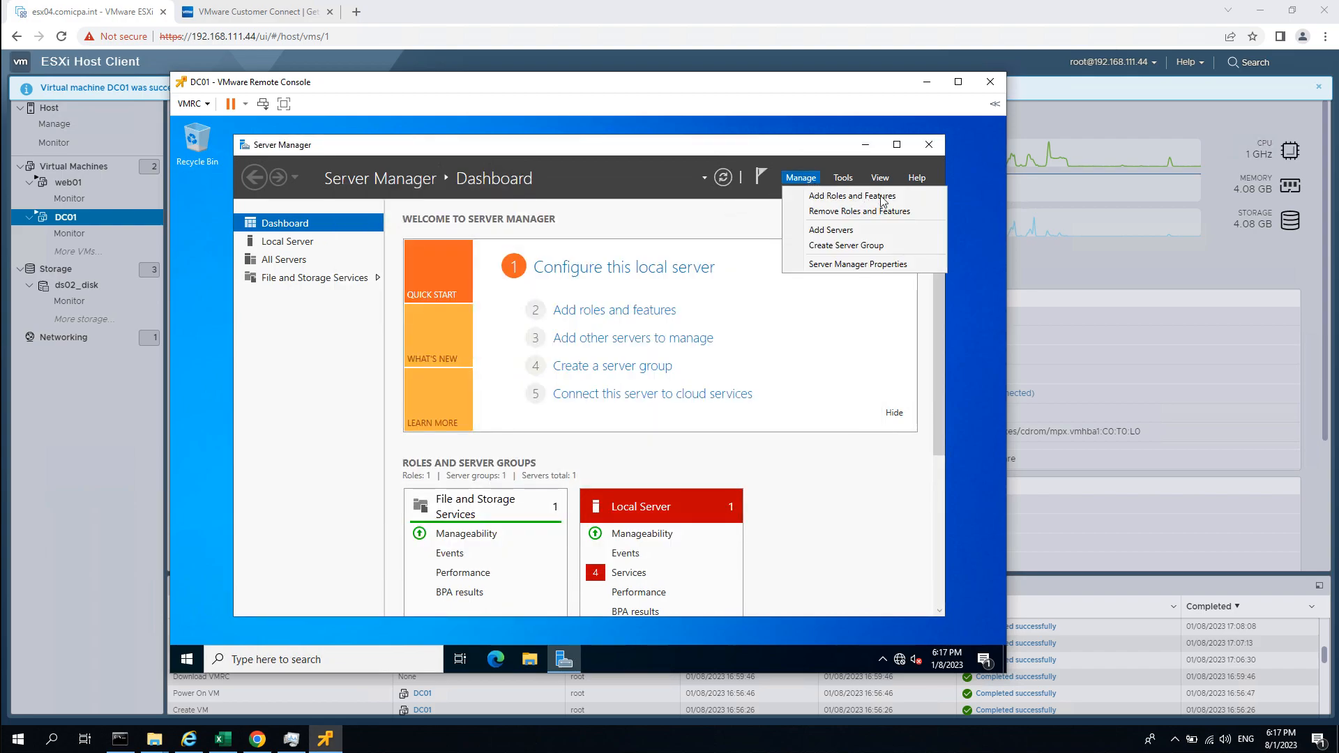
pyautogui.click(899, 195)
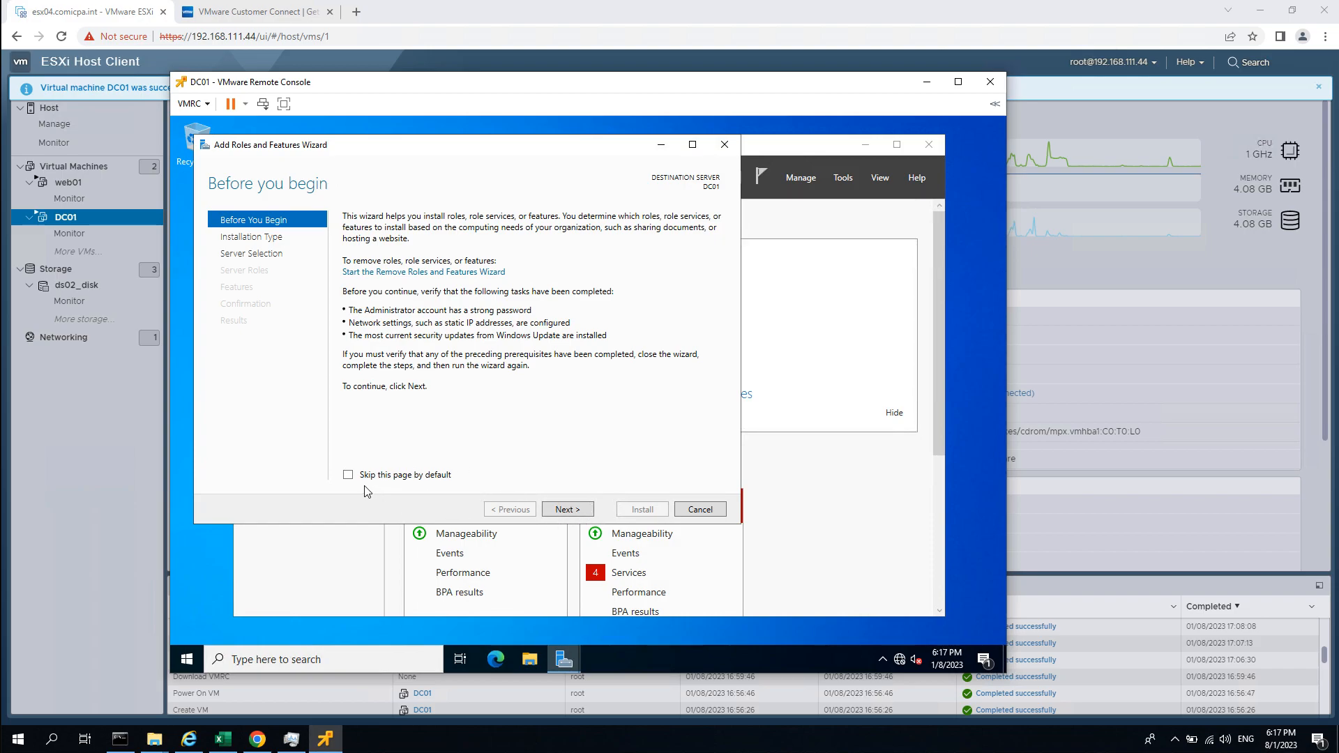
pyautogui.click(568, 510)
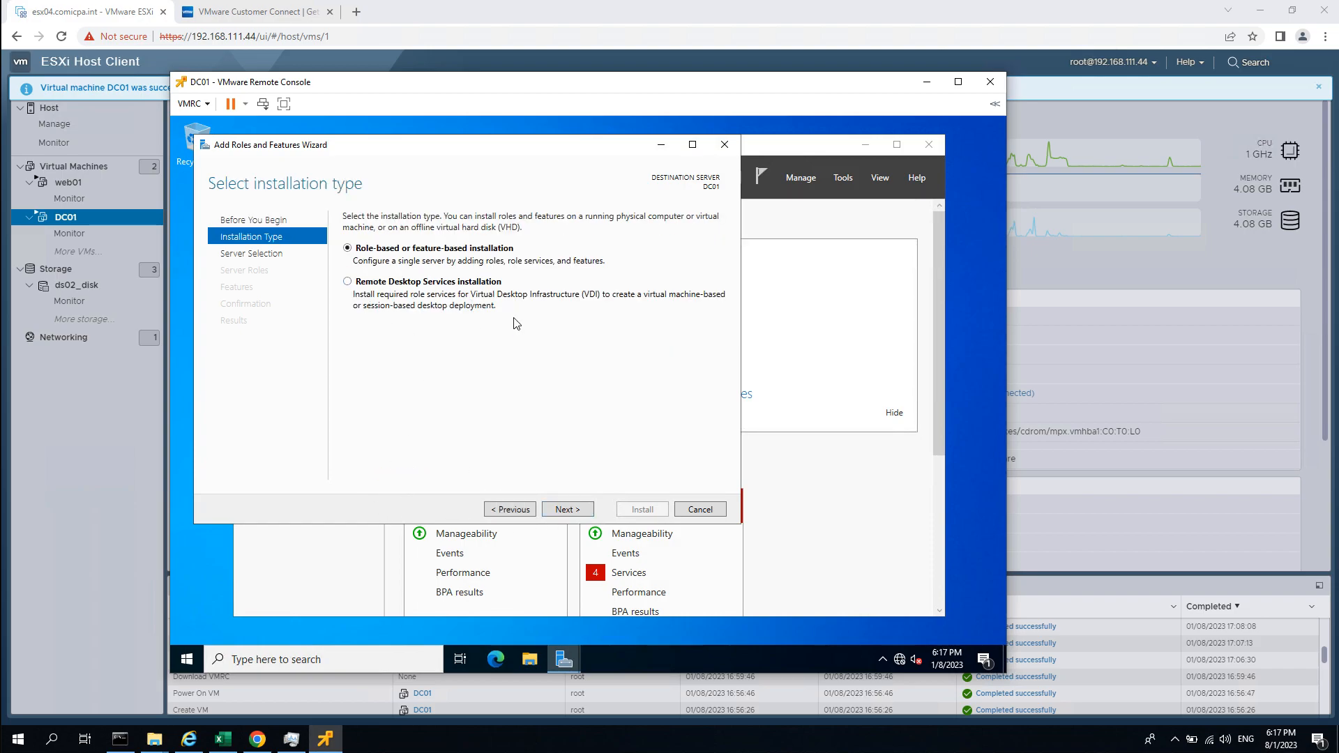
pyautogui.click(566, 510)
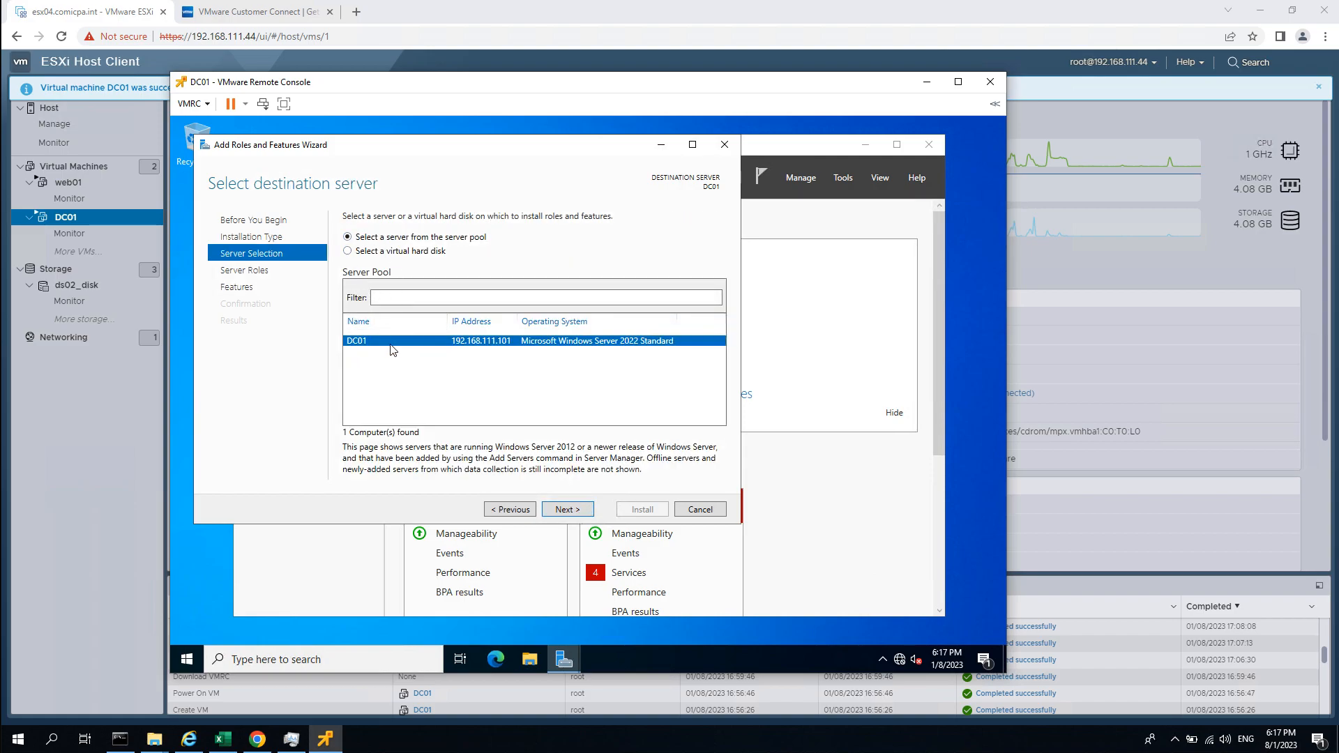
pyautogui.click(583, 511)
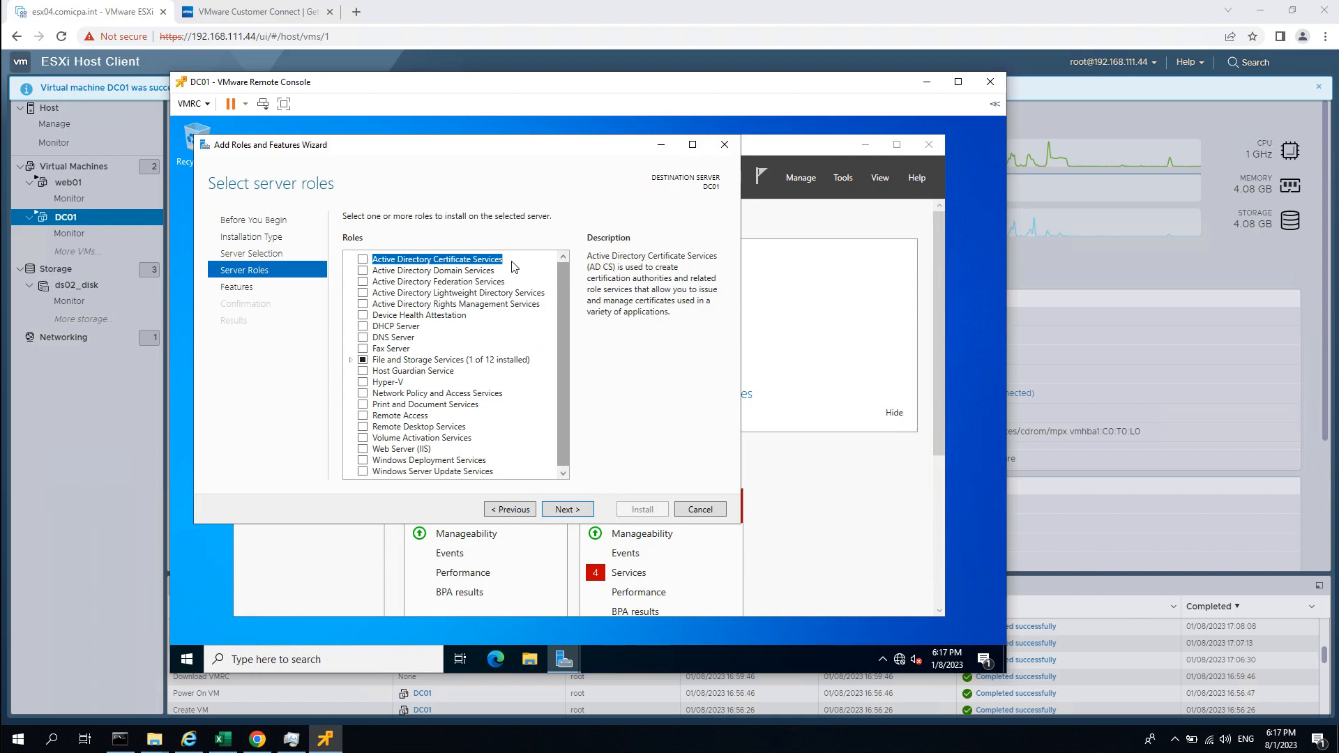
# Select Active Directory Domain Services plus its management features and advance to Confirmation.
pyautogui.click(432, 272)
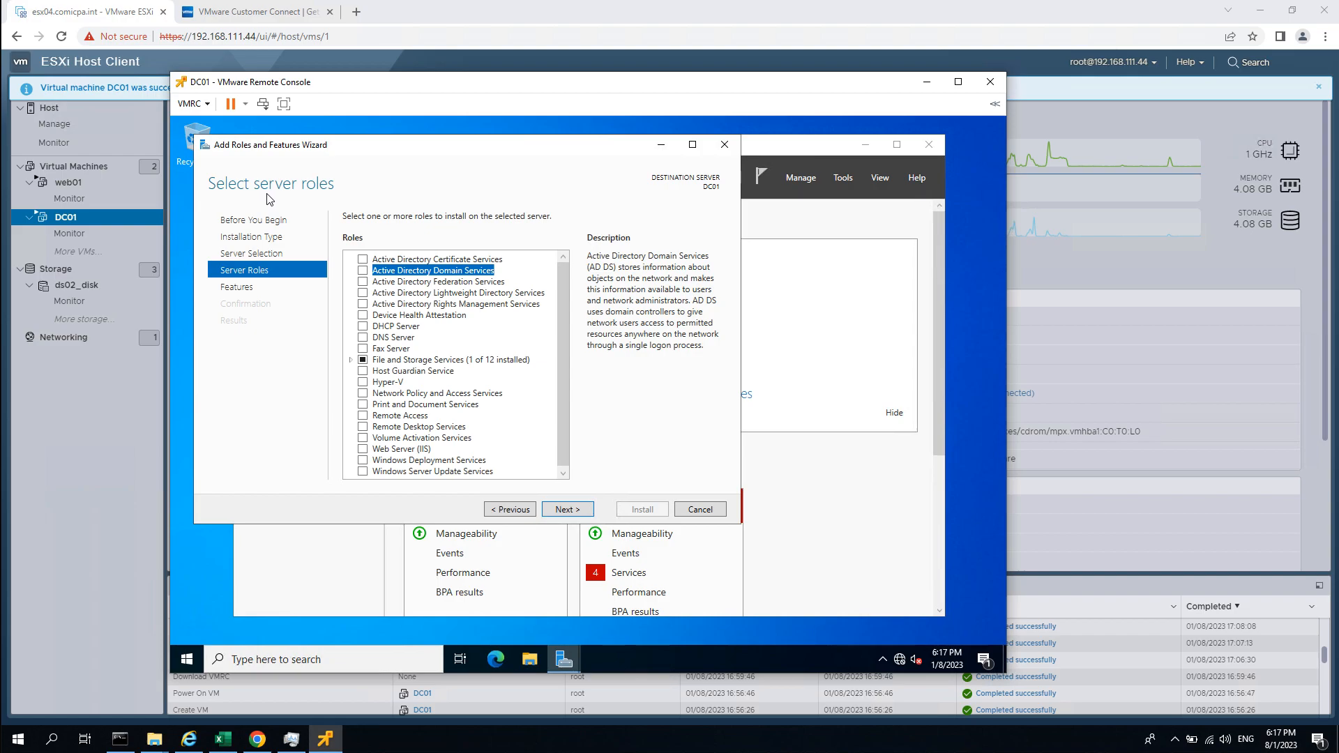
pyautogui.click(363, 272)
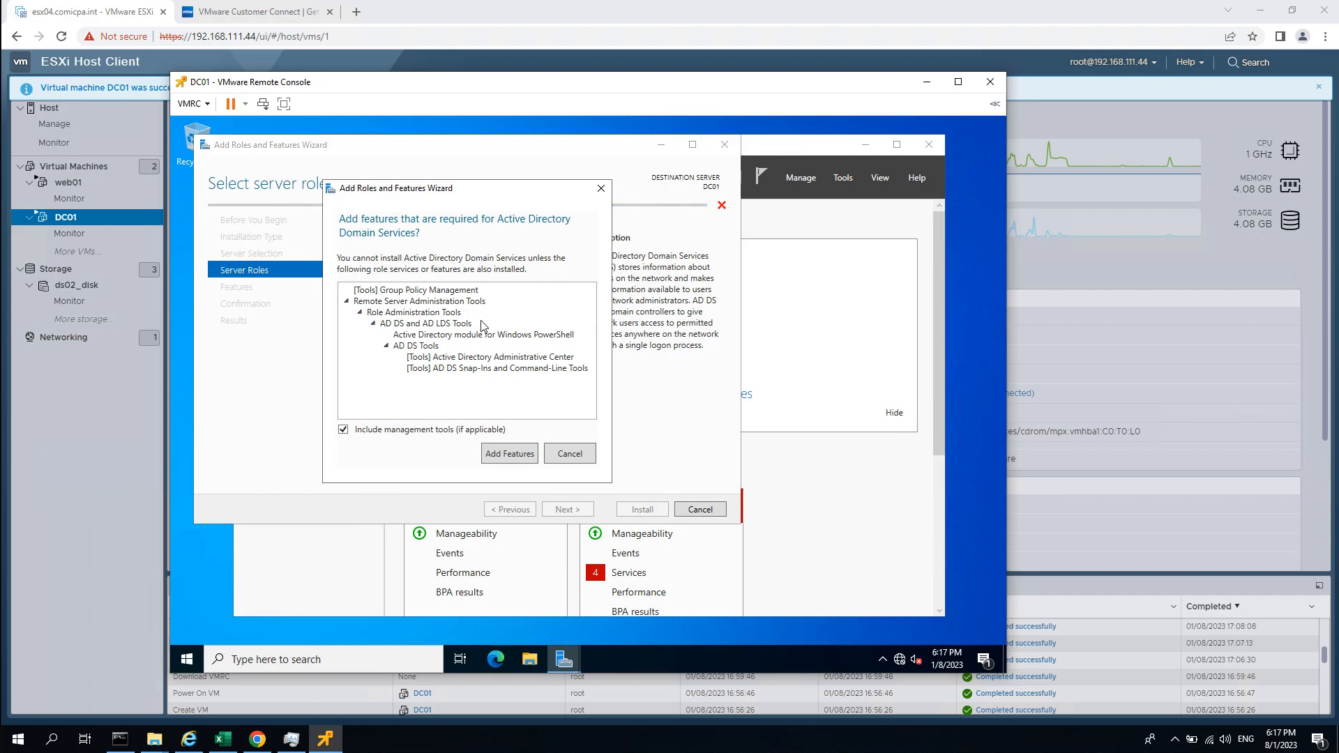
pyautogui.click(501, 457)
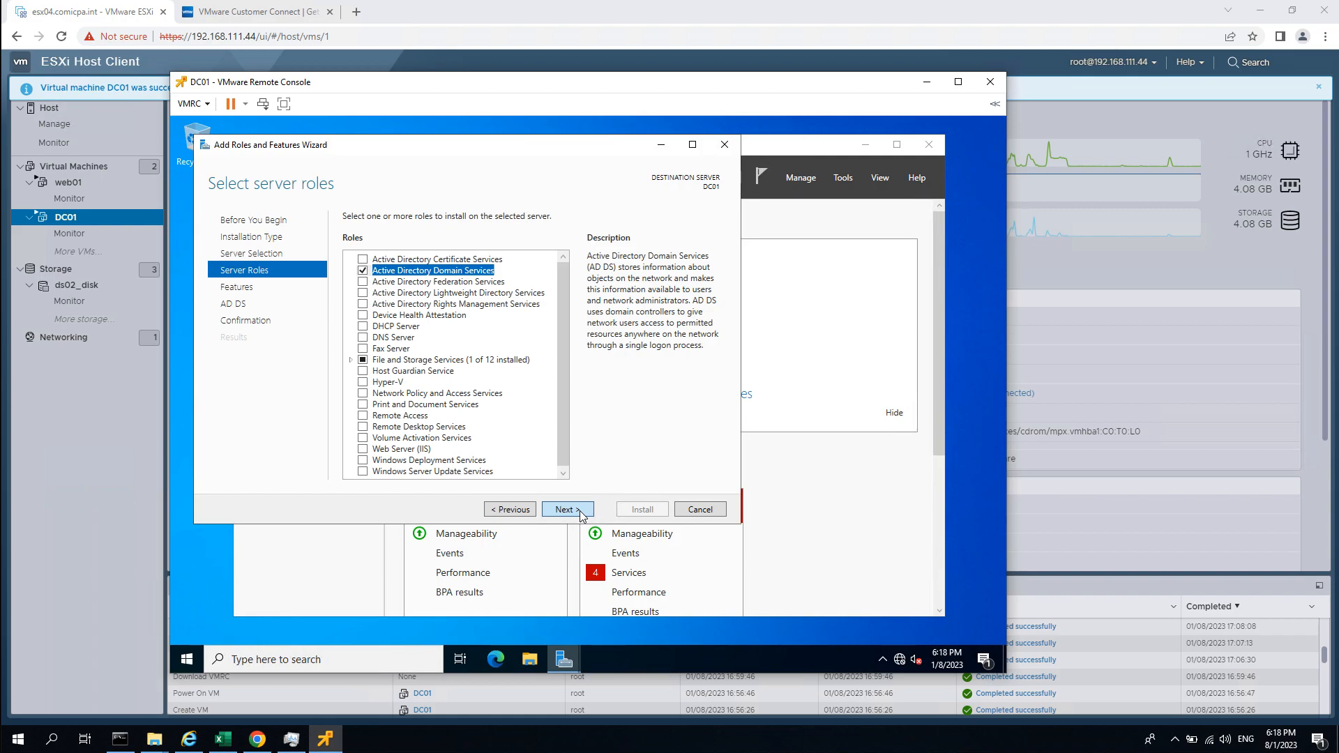
pyautogui.click(579, 510)
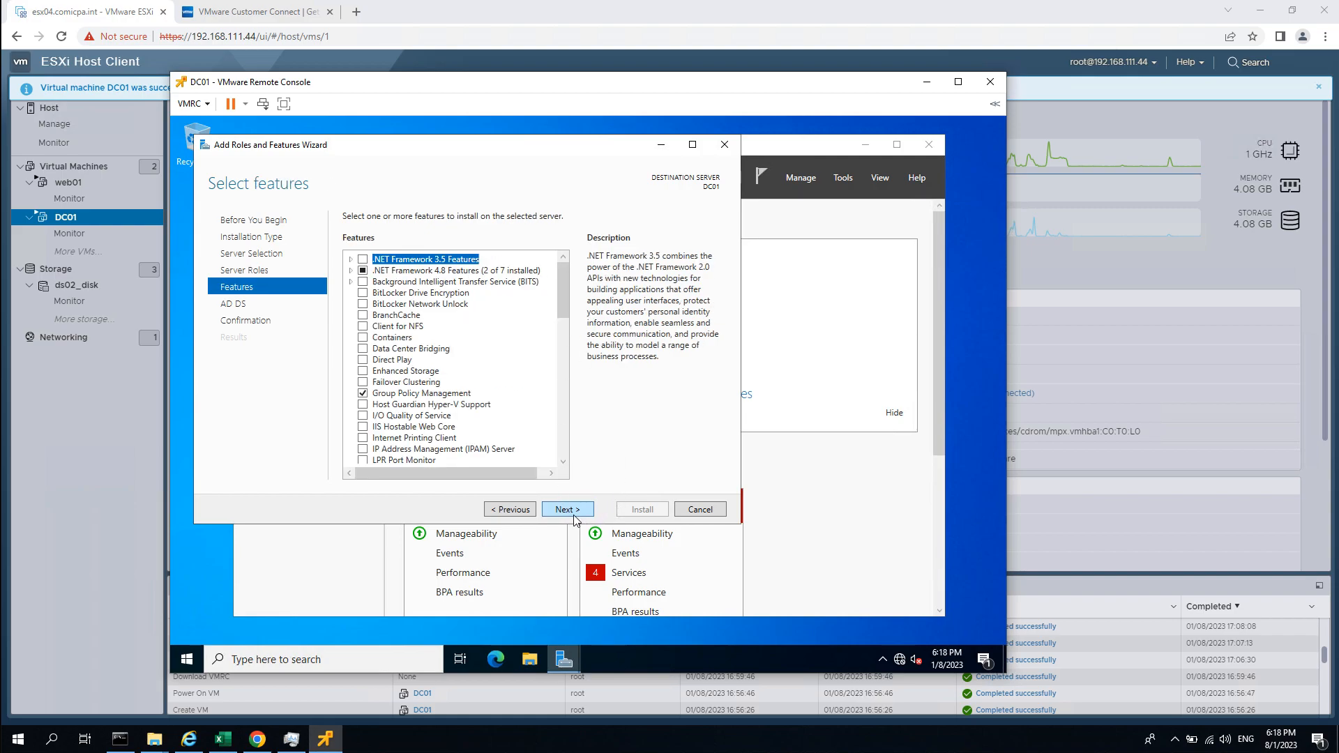
pyautogui.click(566, 510)
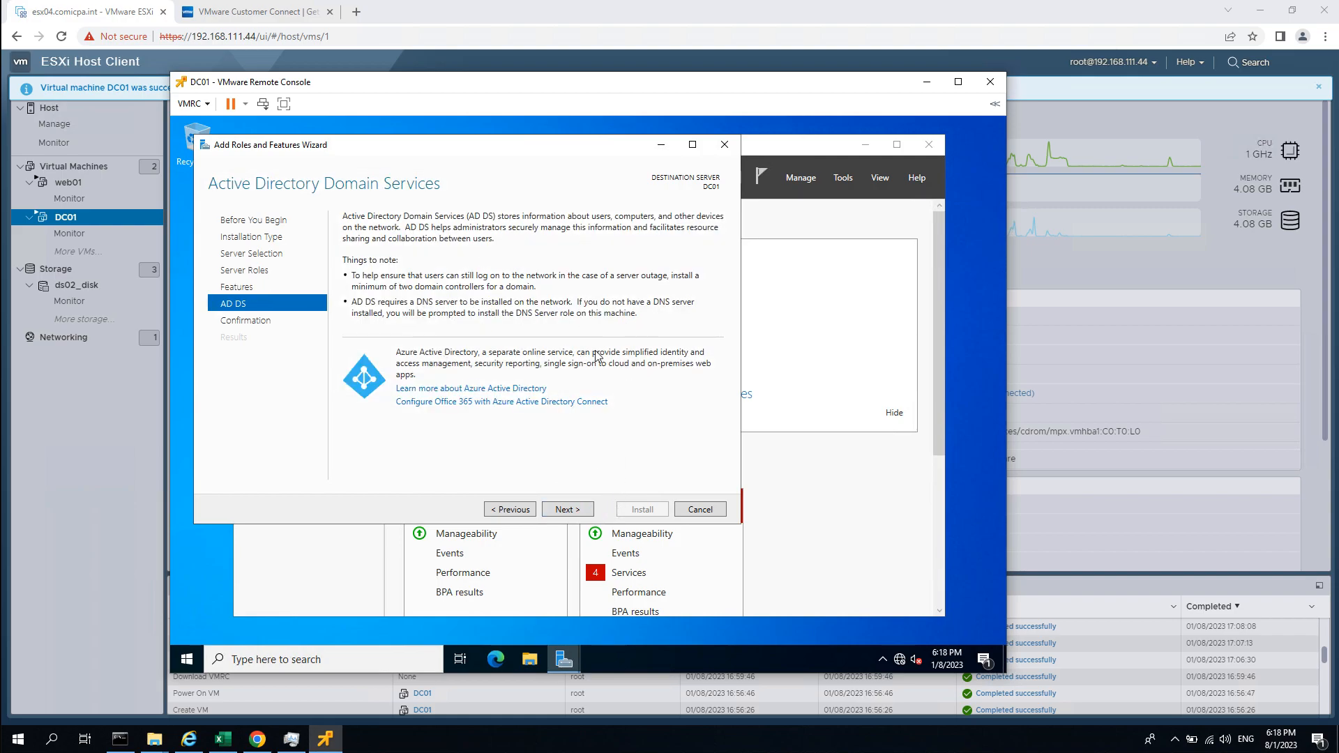
pyautogui.click(583, 509)
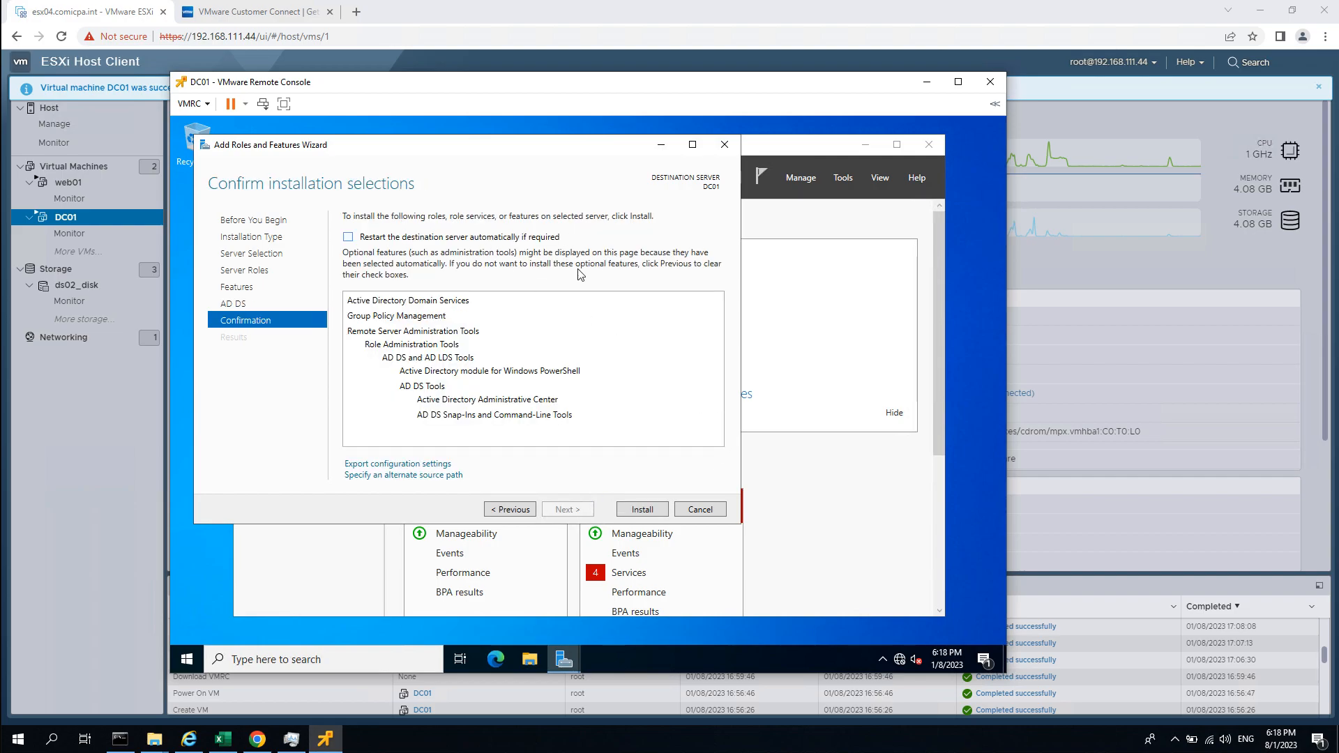
# Install AD DS with its management tools and reposition the wizard window.
pyautogui.click(651, 516)
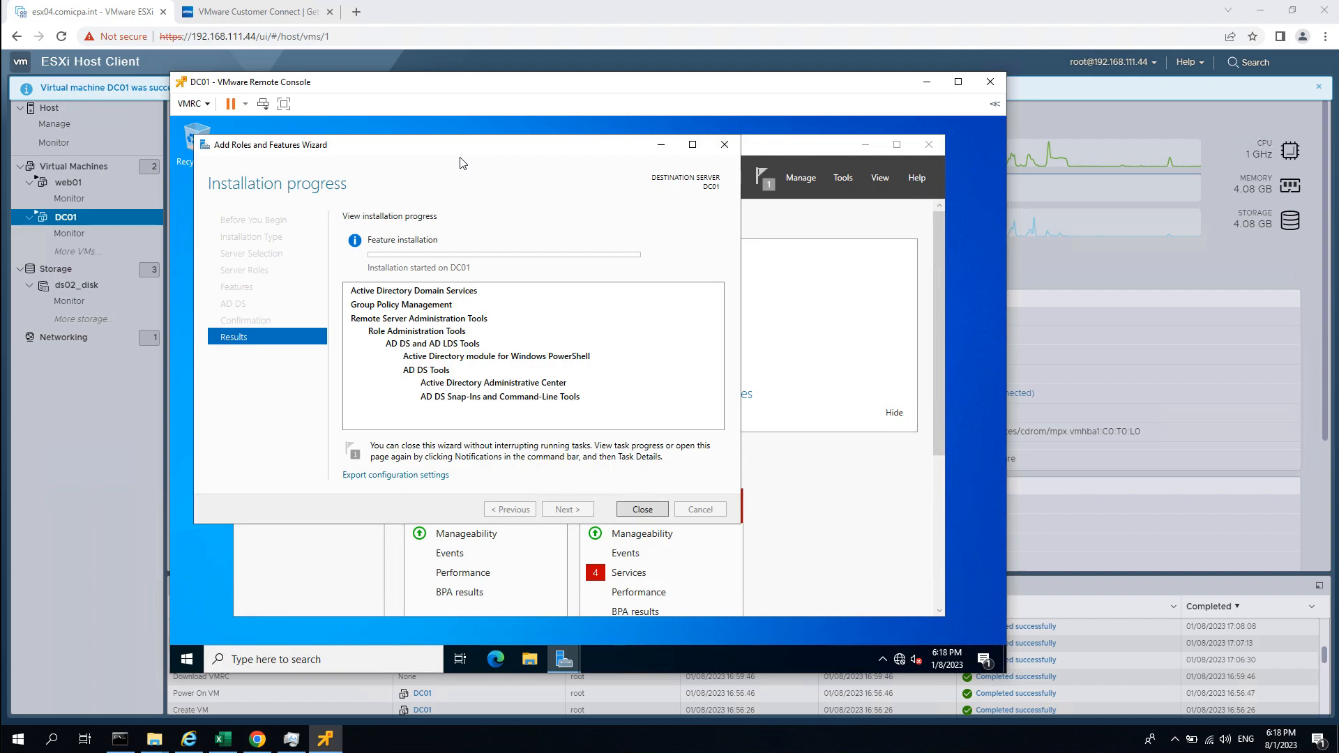
pyautogui.moveTo(480, 156); pyautogui.dragTo(487, 154)
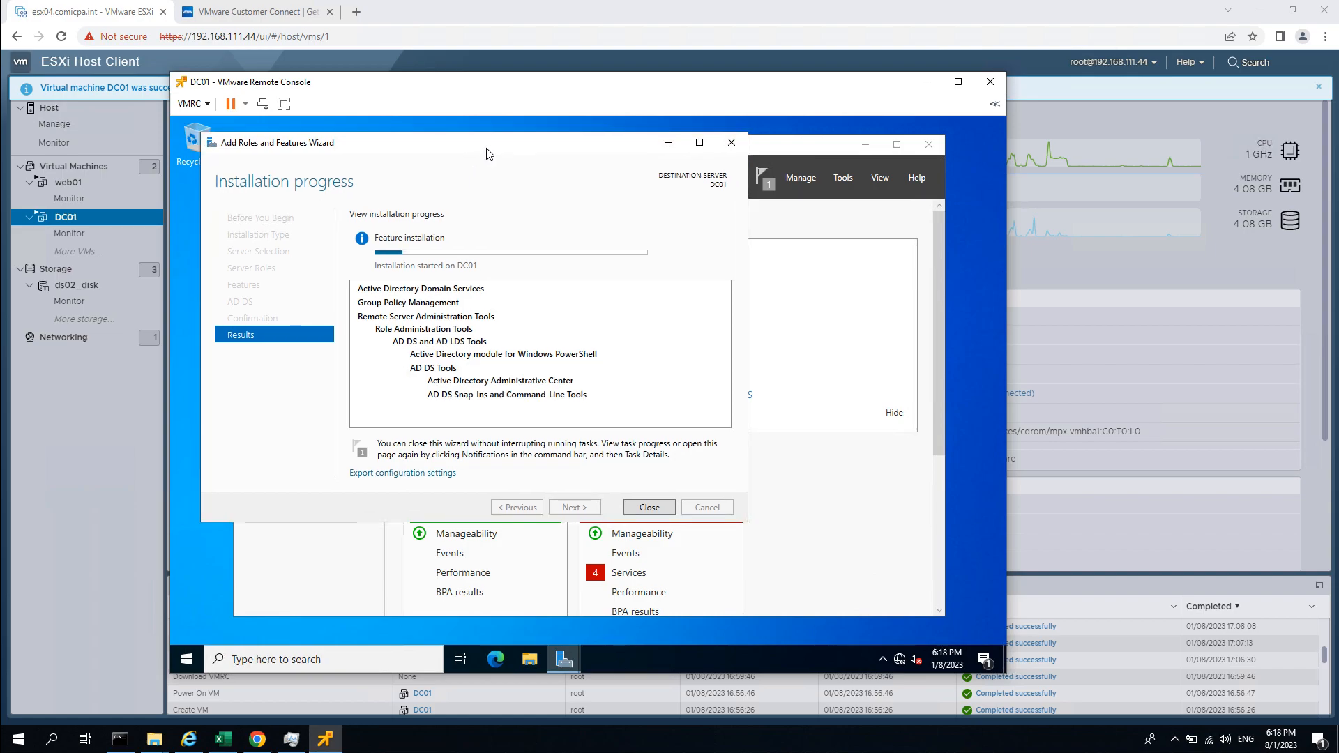
pyautogui.moveTo(487, 154); pyautogui.dragTo(472, 143)
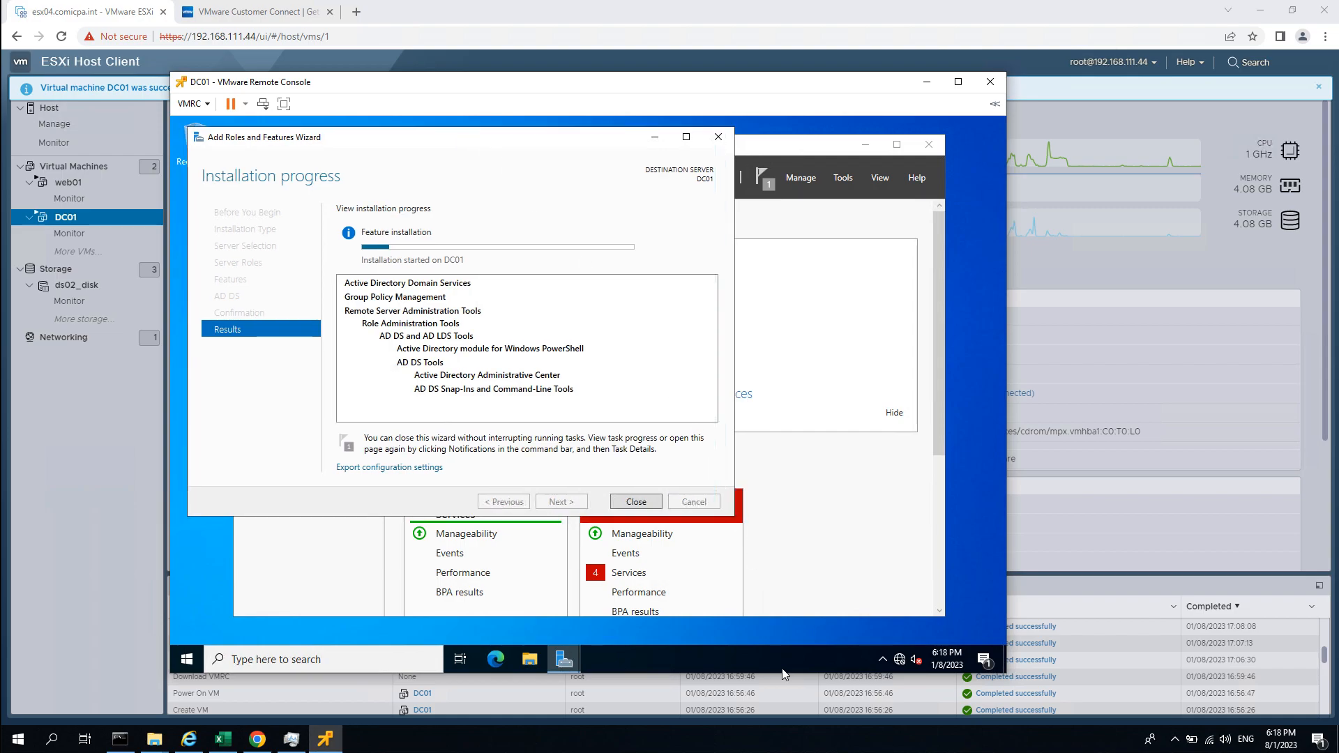
# Show Task Manager's CPU graph per logical processor, then minimize it while installation runs.
pyautogui.rightClick(790, 667)
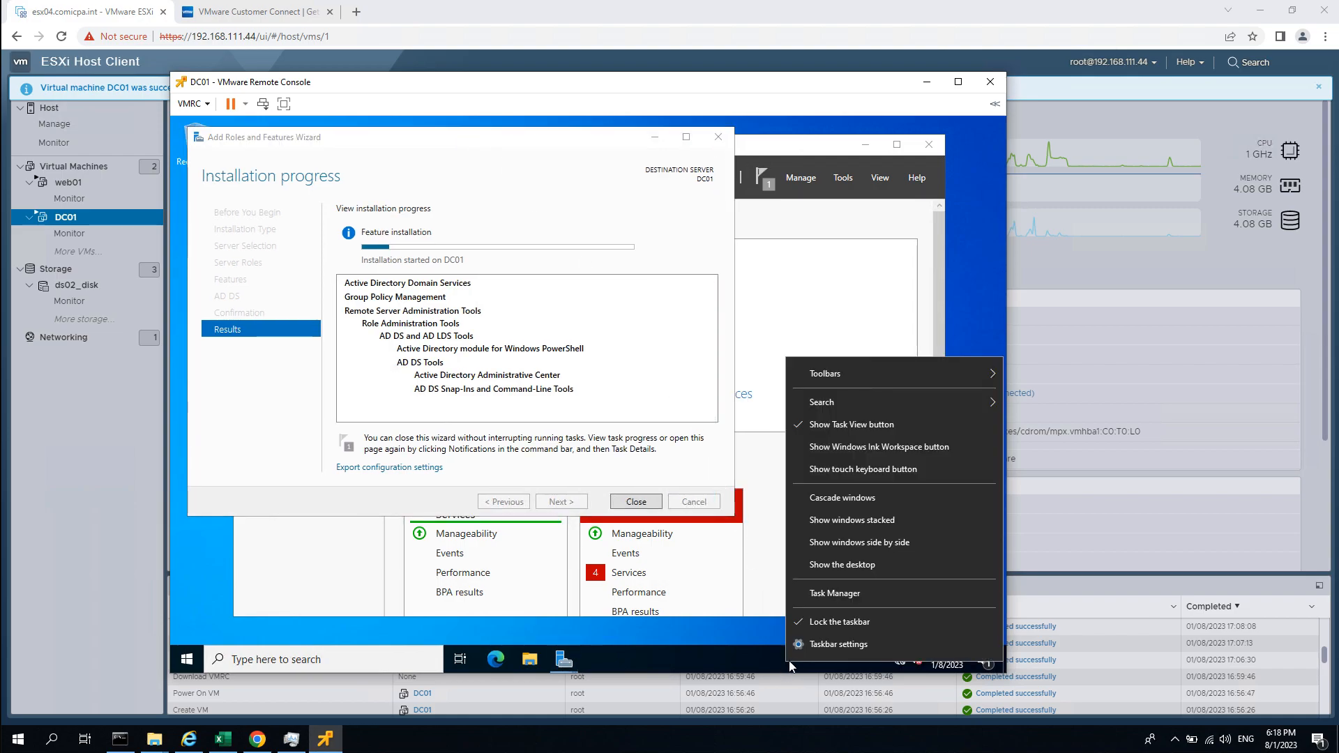
pyautogui.click(837, 595)
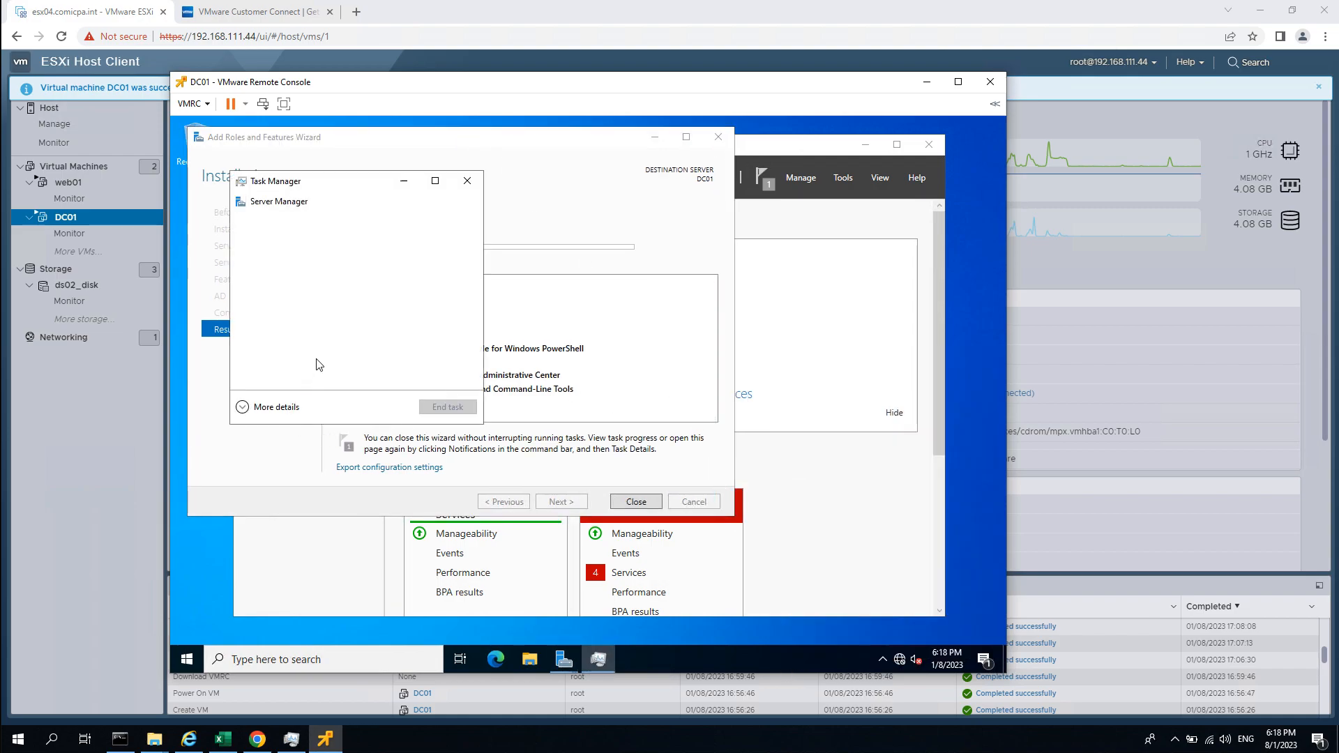
pyautogui.click(307, 218)
pyautogui.moveTo(391, 180); pyautogui.dragTo(654, 196)
pyautogui.rightClick(737, 339)
pyautogui.moveTo(760, 349)
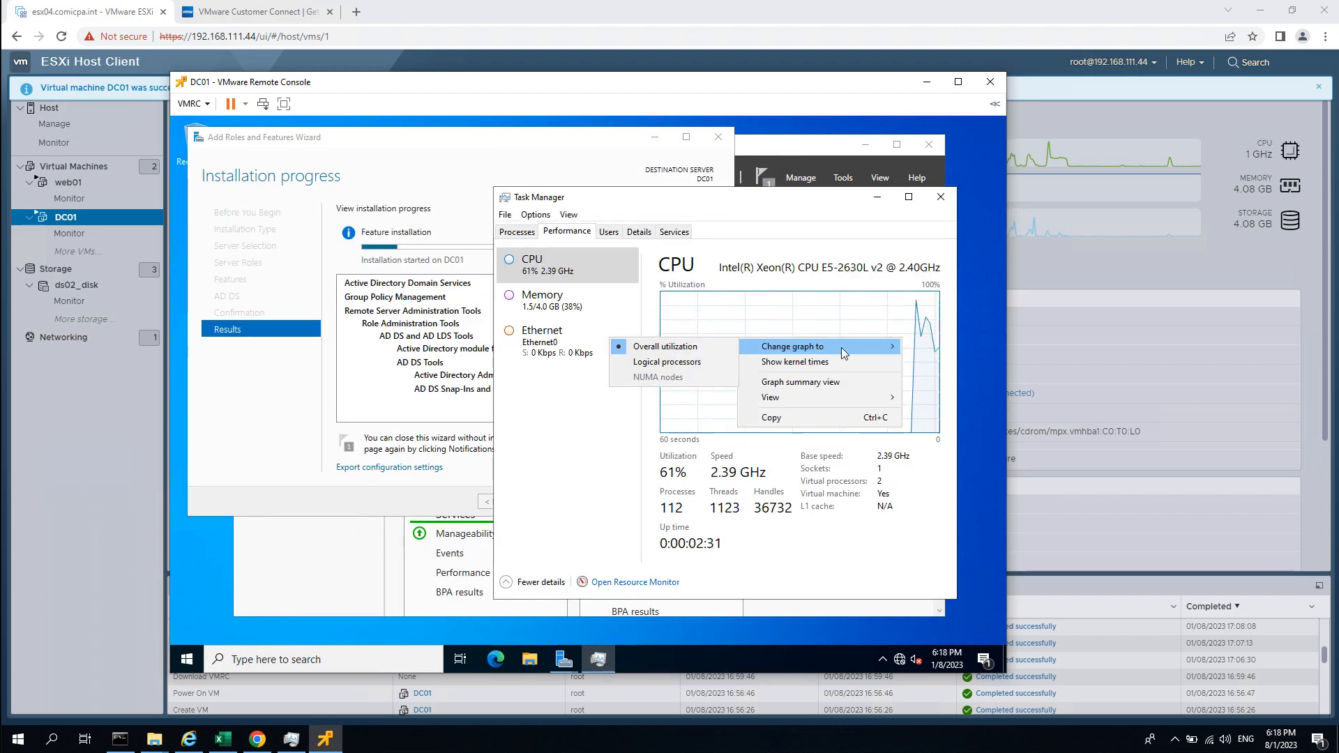
pyautogui.click(686, 362)
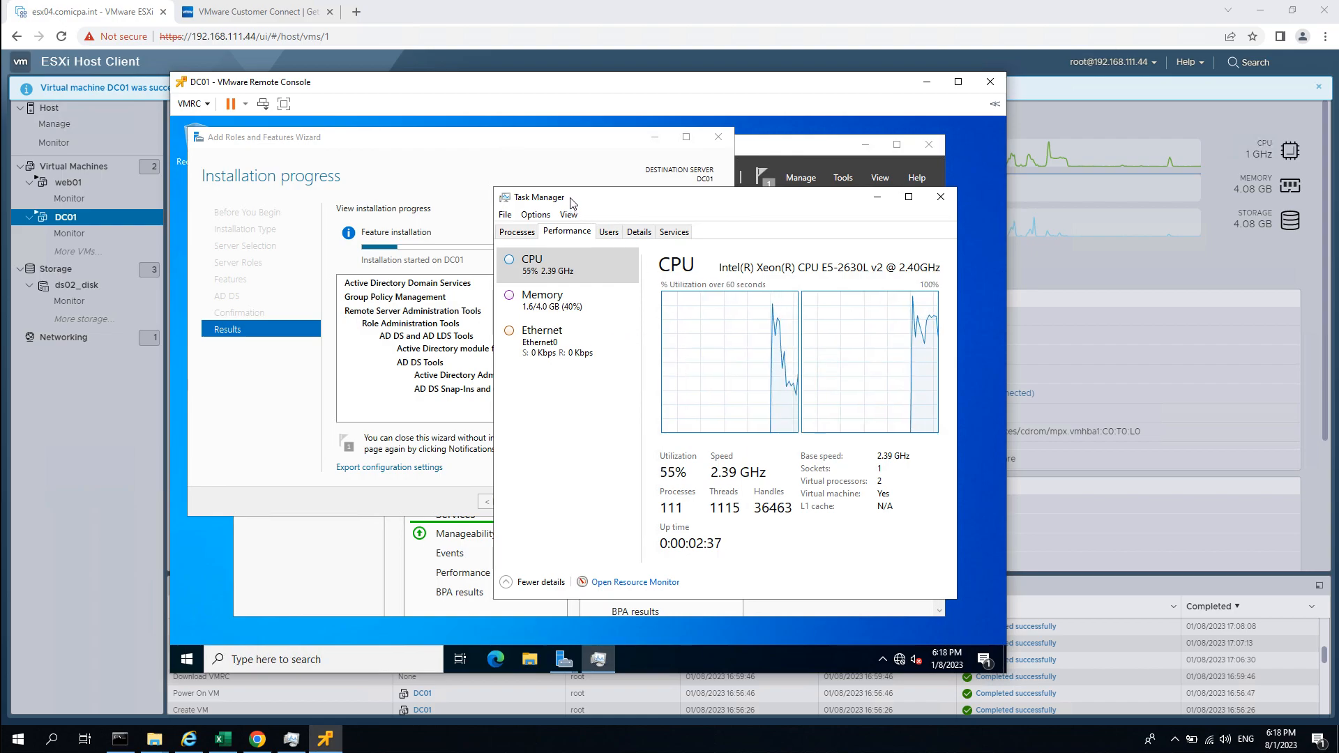
pyautogui.moveTo(571, 202); pyautogui.dragTo(648, 204)
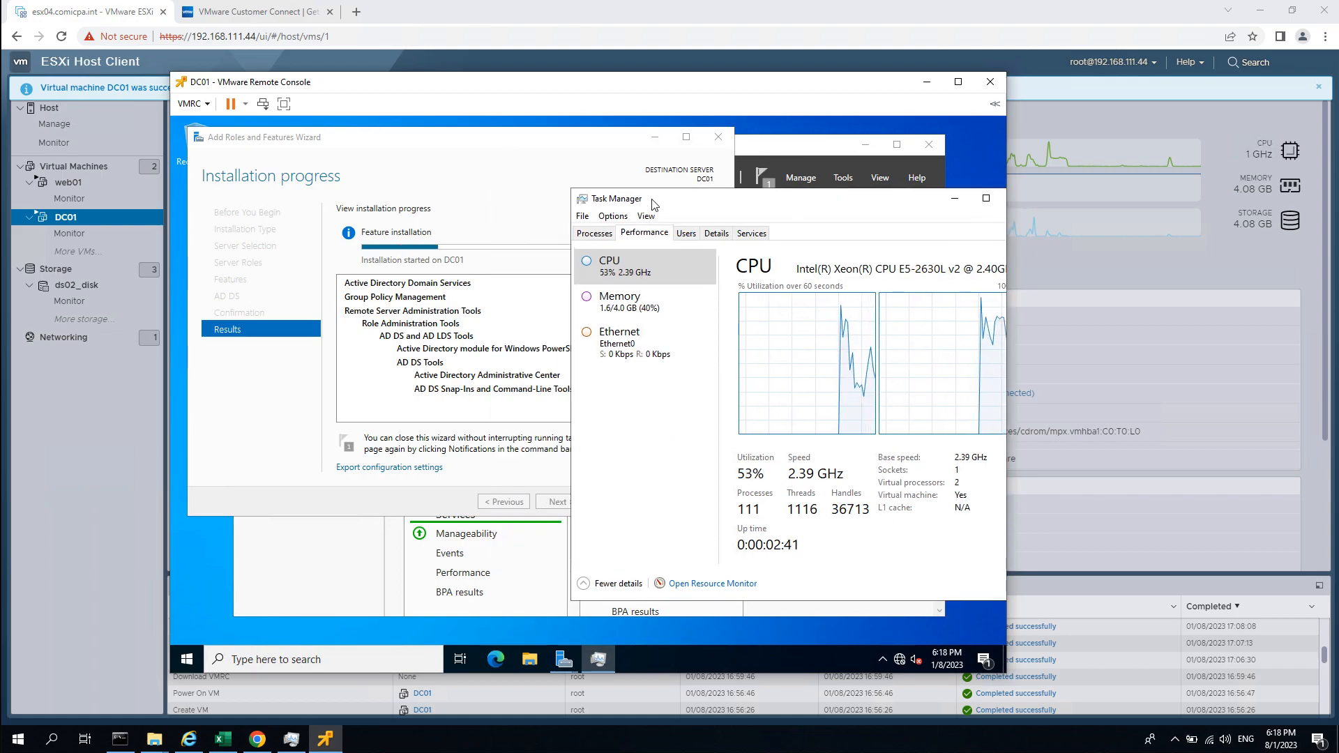
pyautogui.moveTo(676, 200); pyautogui.dragTo(591, 203)
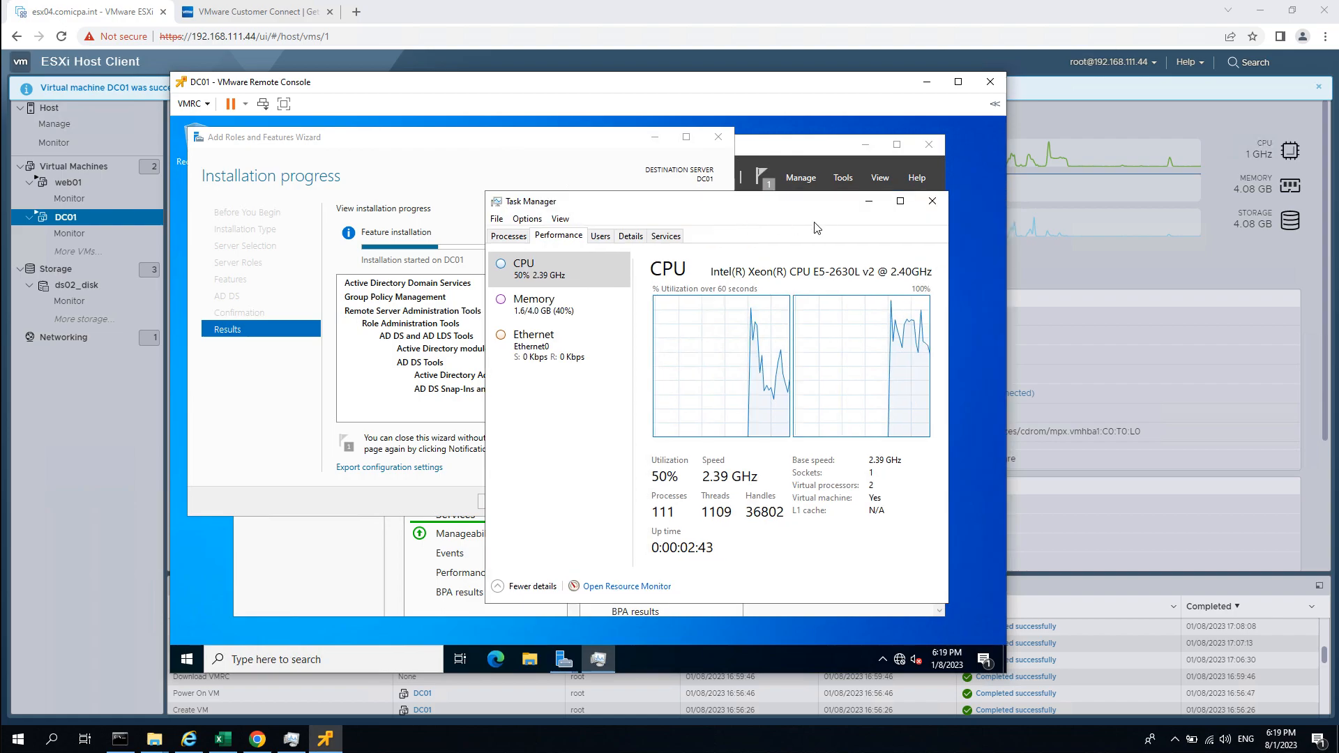
pyautogui.click(868, 203)
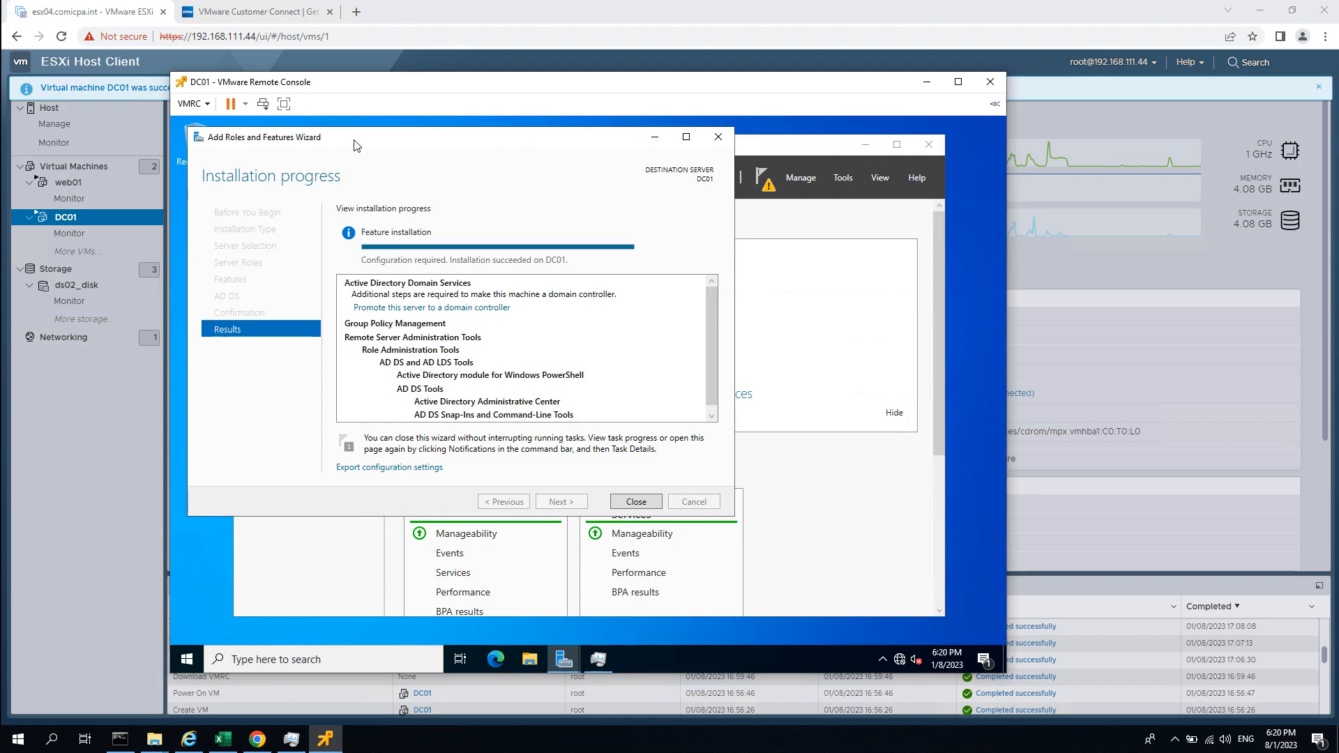
# Close the finished roles wizard and view the Post-deployment Configuration notification in Server Manager.
pyautogui.moveTo(354, 145); pyautogui.dragTo(420, 161)
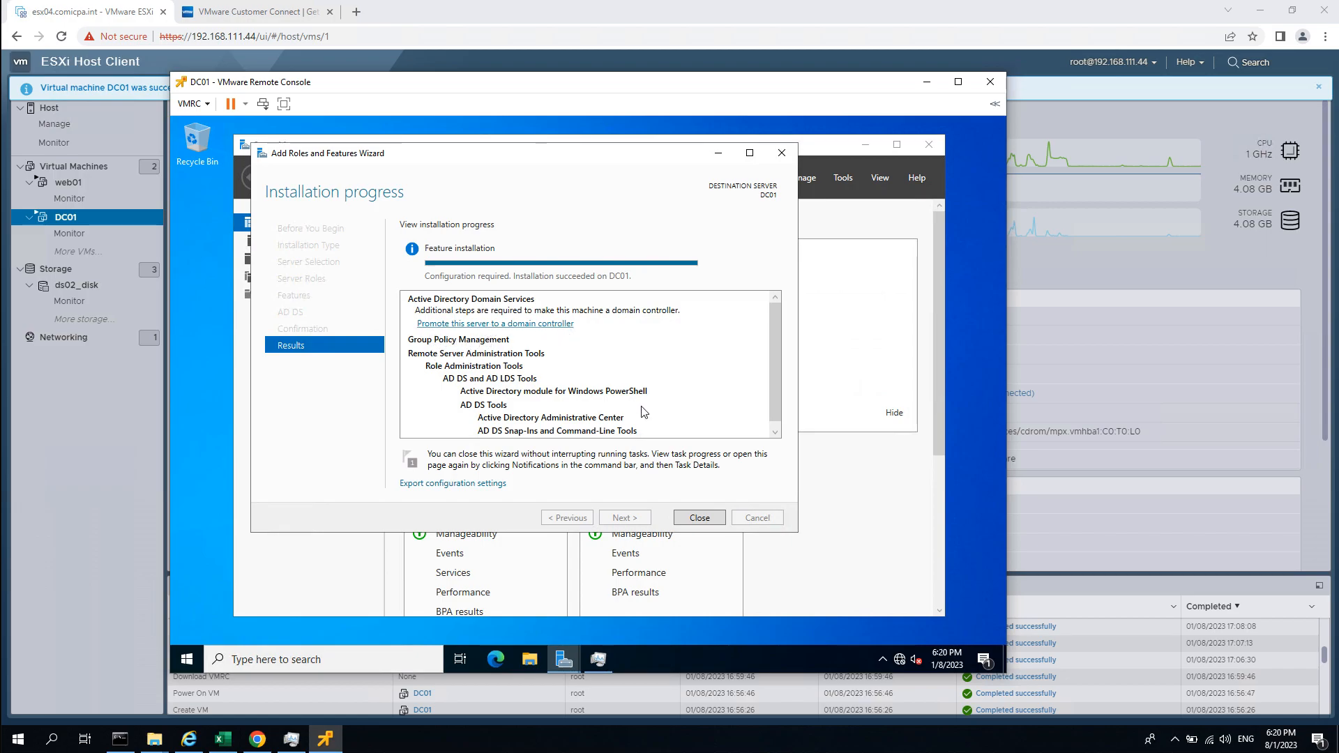
pyautogui.click(699, 518)
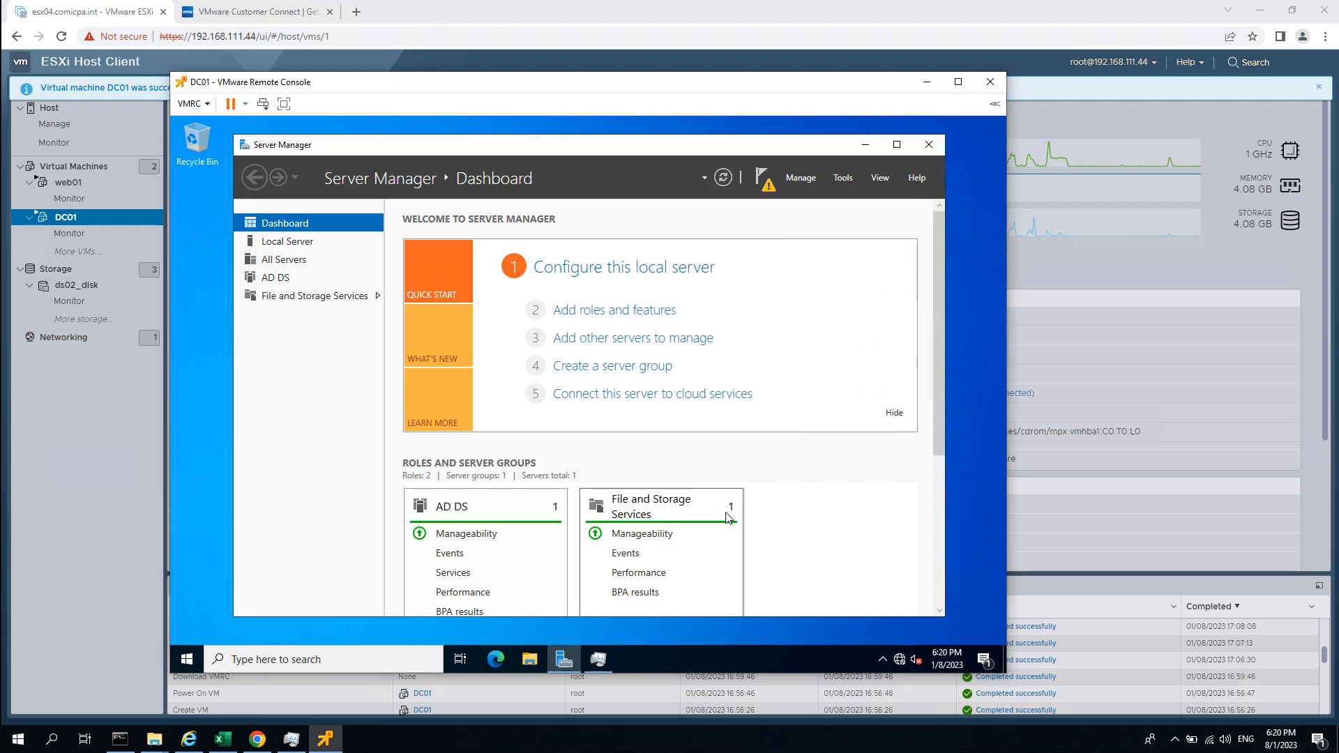
pyautogui.click(770, 193)
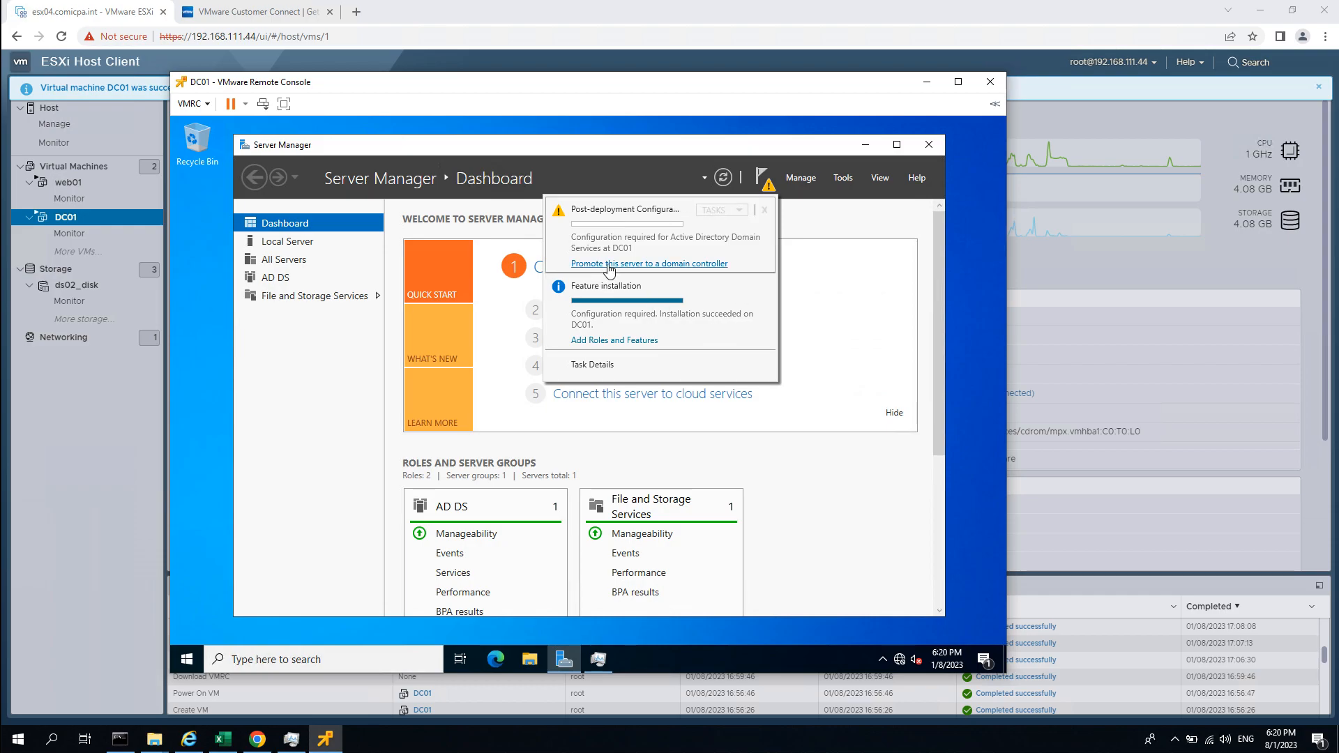
# Start promoting DC01 to a domain controller with a new forest named simplelab.int.
pyautogui.click(693, 271)
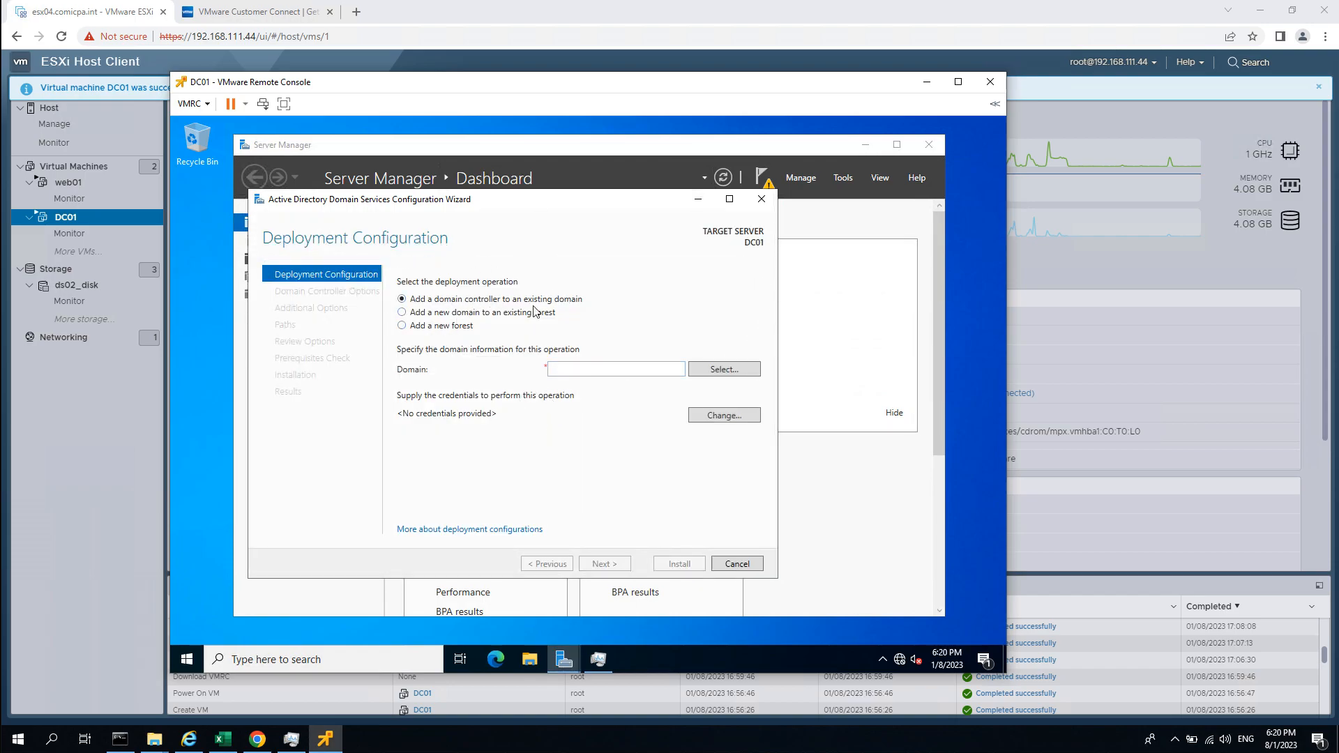
pyautogui.click(457, 326)
pyautogui.click(579, 369)
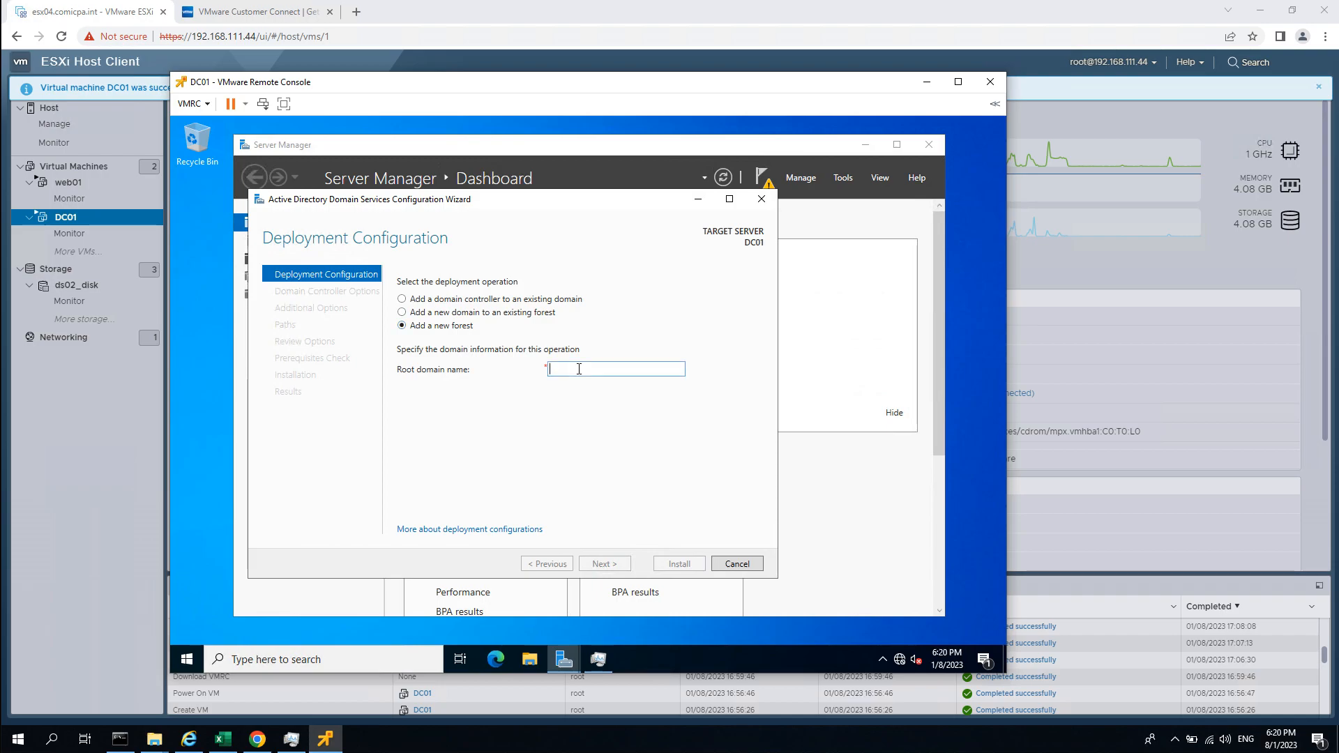
pyautogui.click(223, 739)
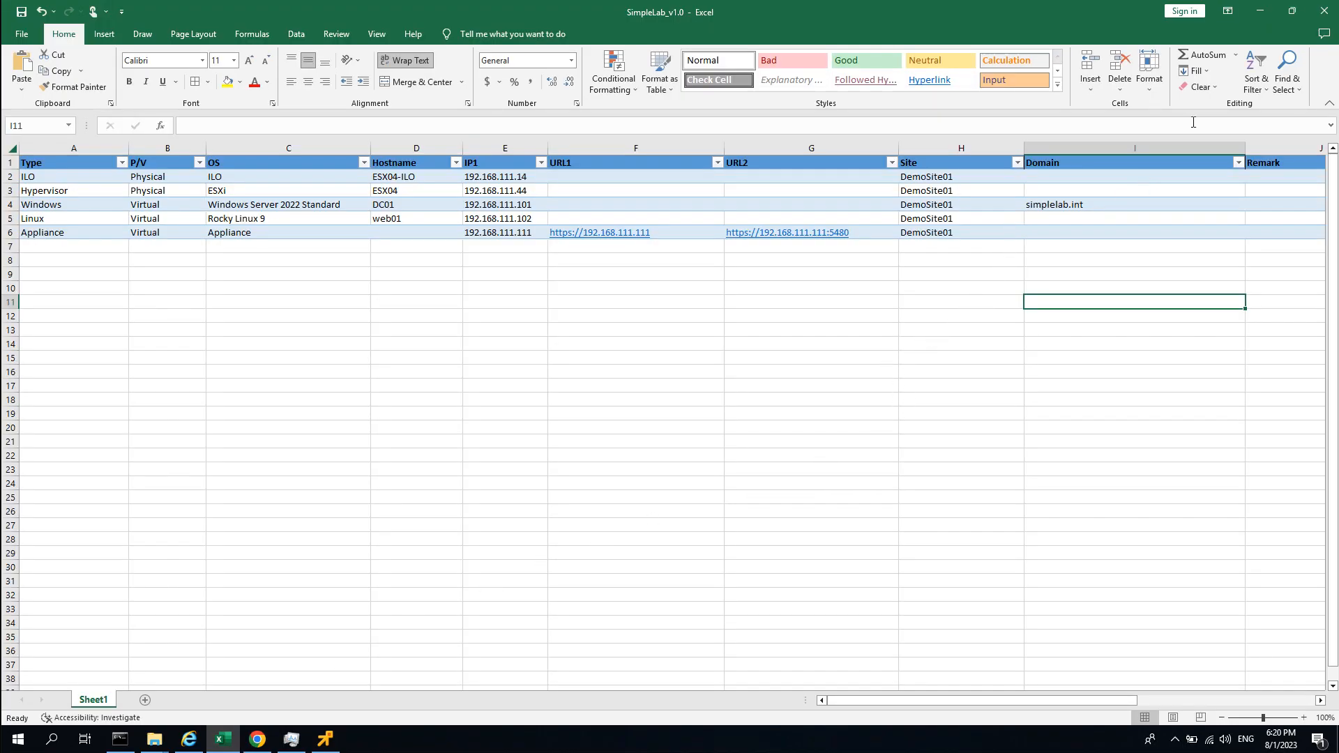
pyautogui.click(1260, 11)
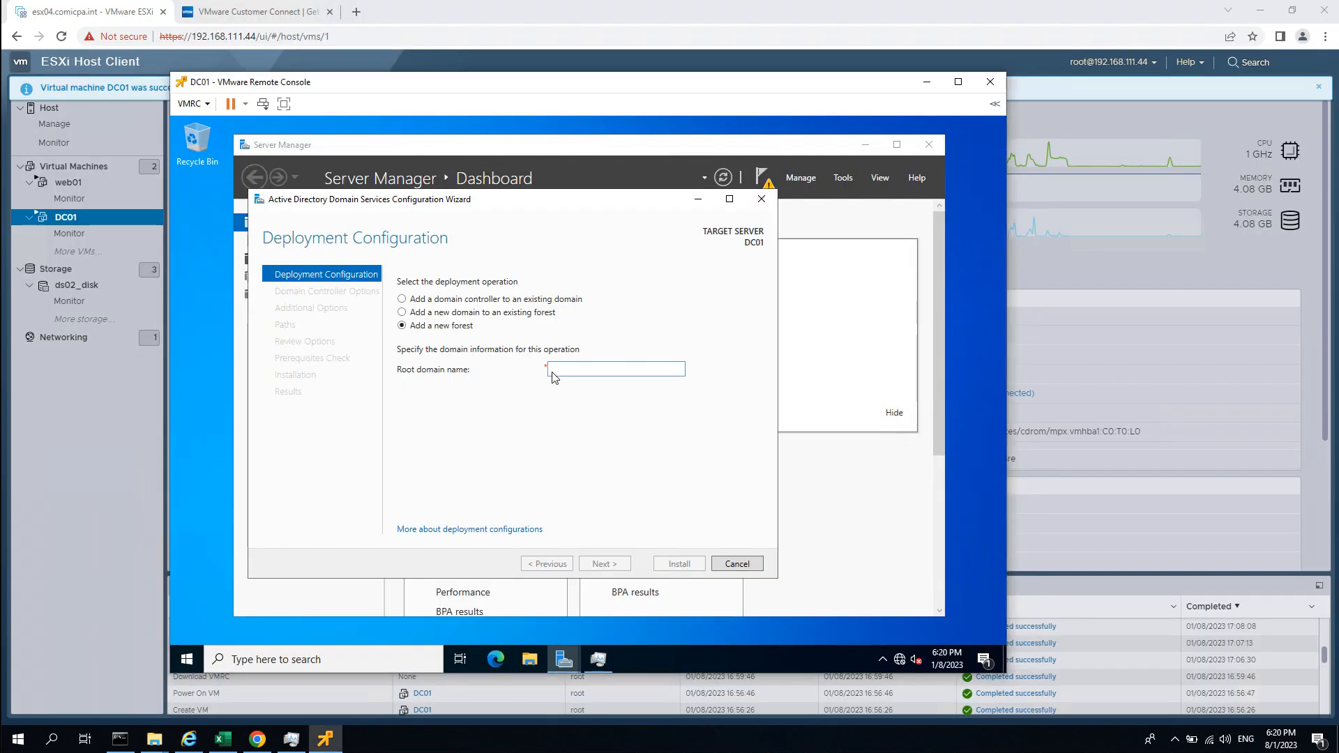
pyautogui.write('simplelab.int')
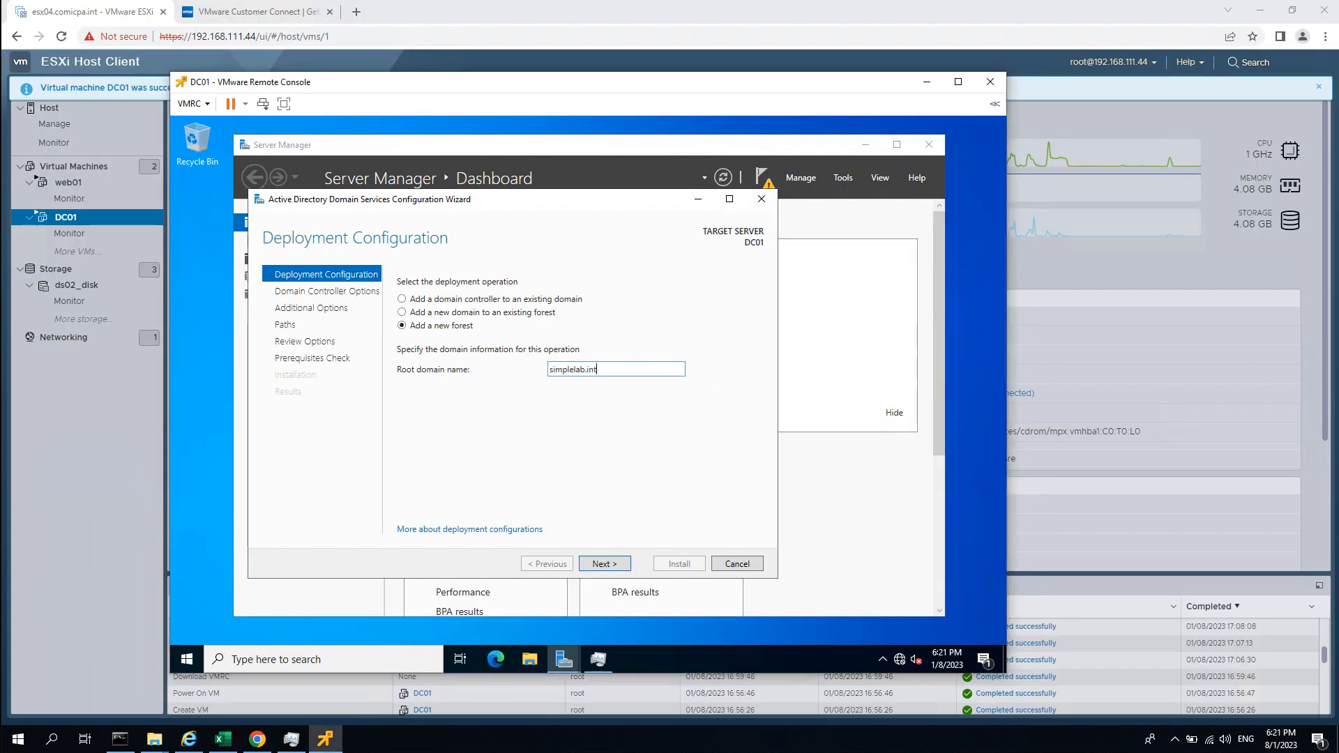
pyautogui.press('Return')
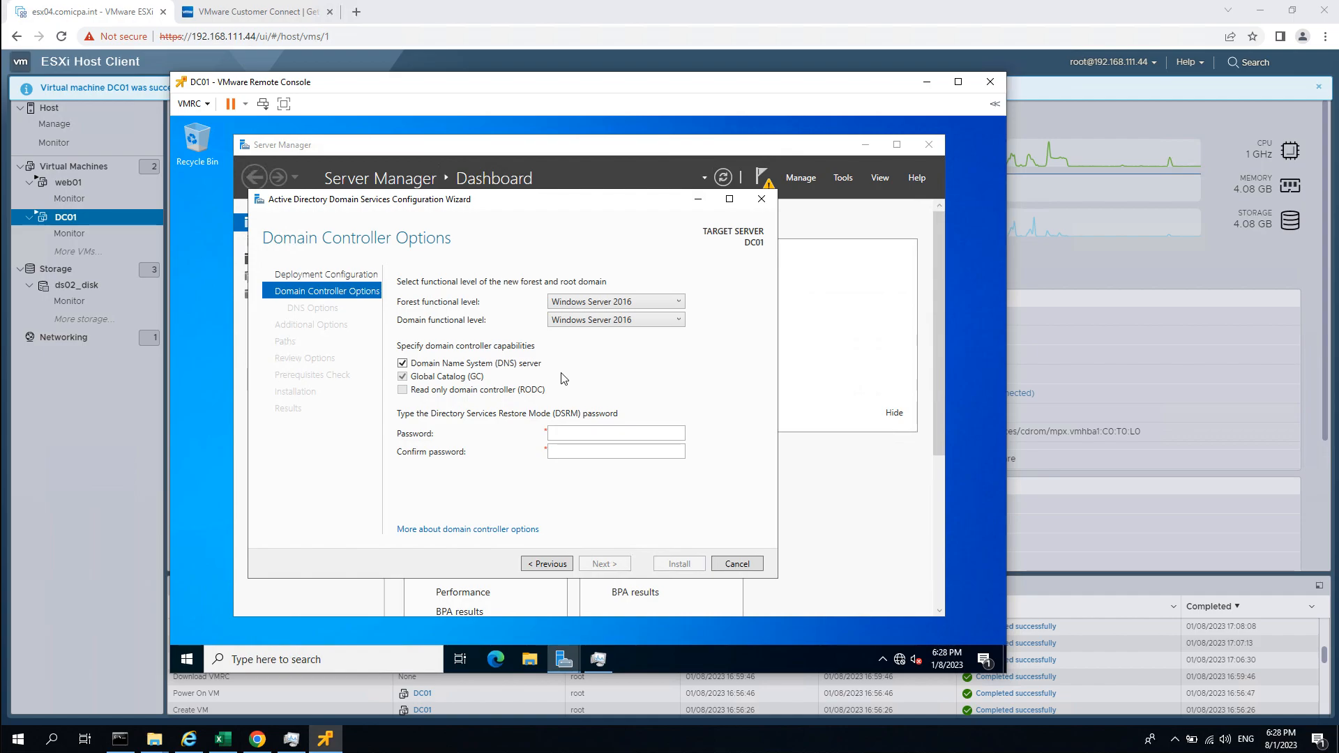
# Review the forest and domain functional level options, trying Windows Server 2016 and 2008.
pyautogui.click(611, 305)
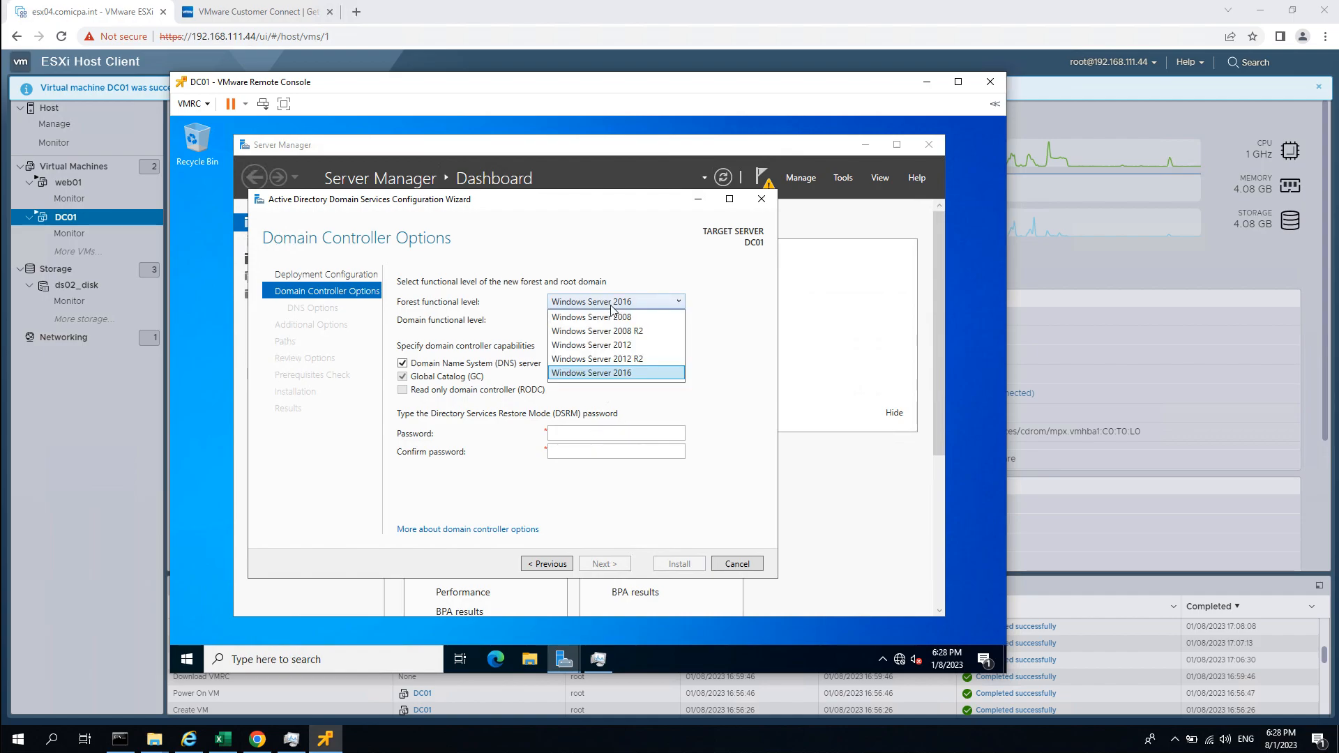
pyautogui.click(643, 280)
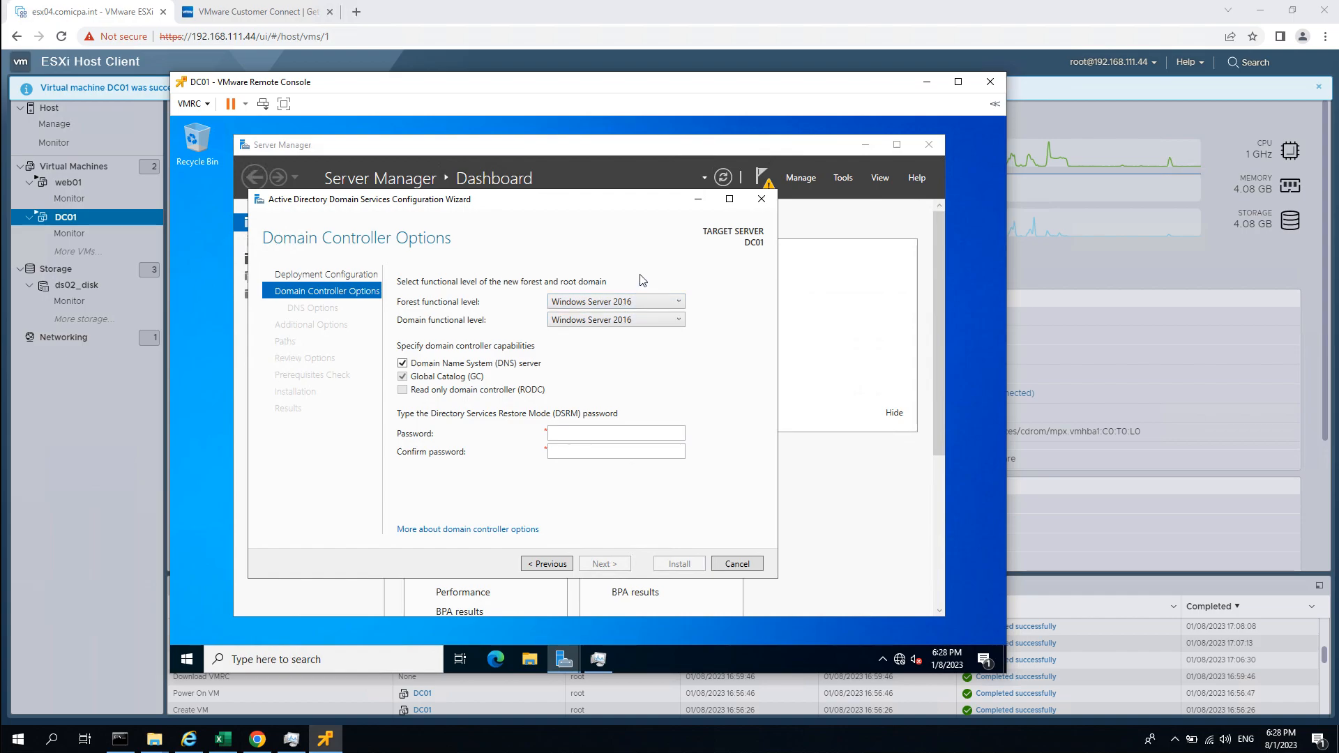
pyautogui.click(633, 326)
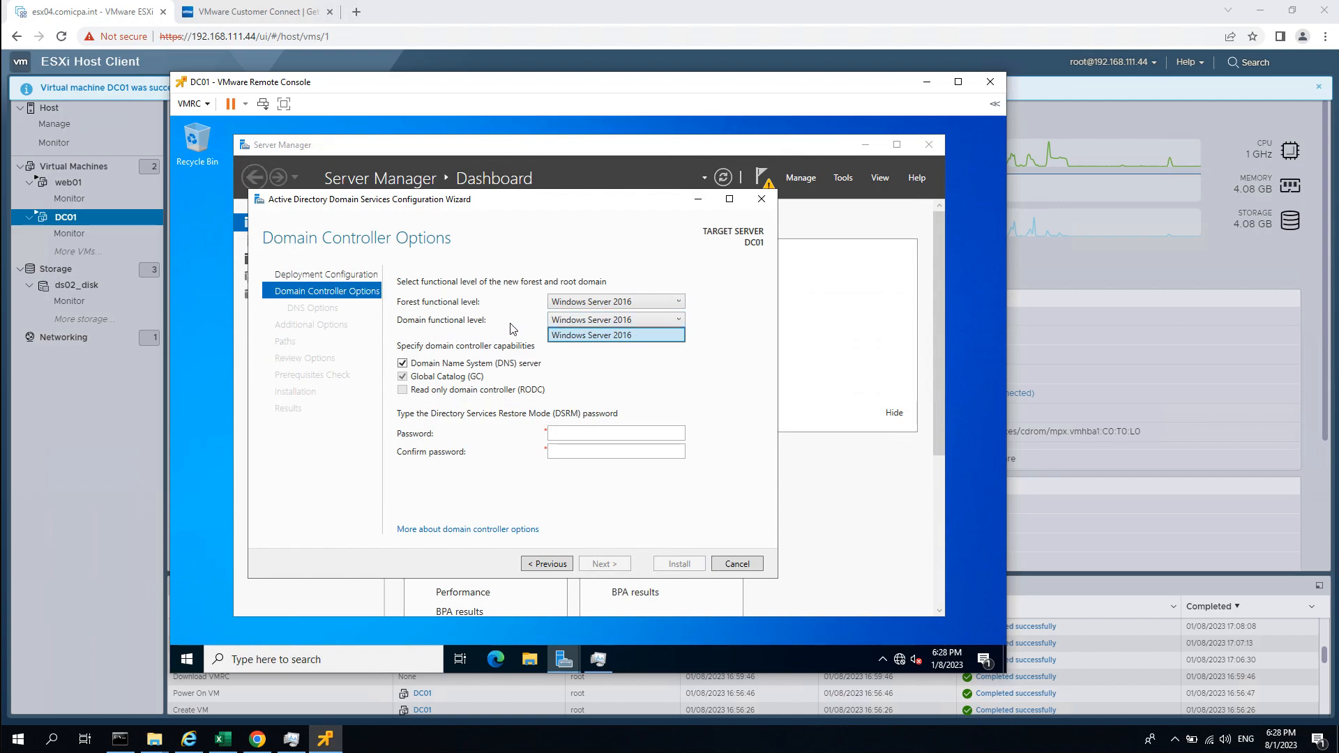
pyautogui.click(729, 311)
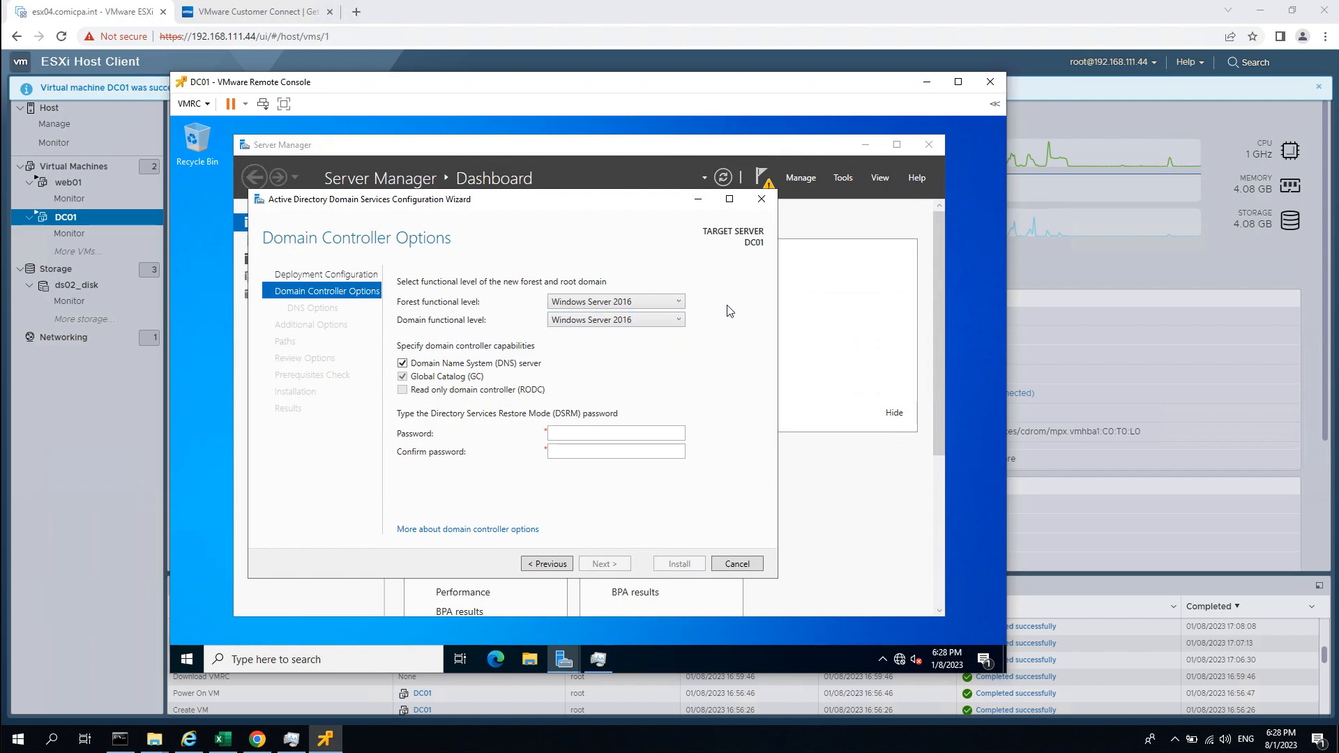
pyautogui.click(660, 306)
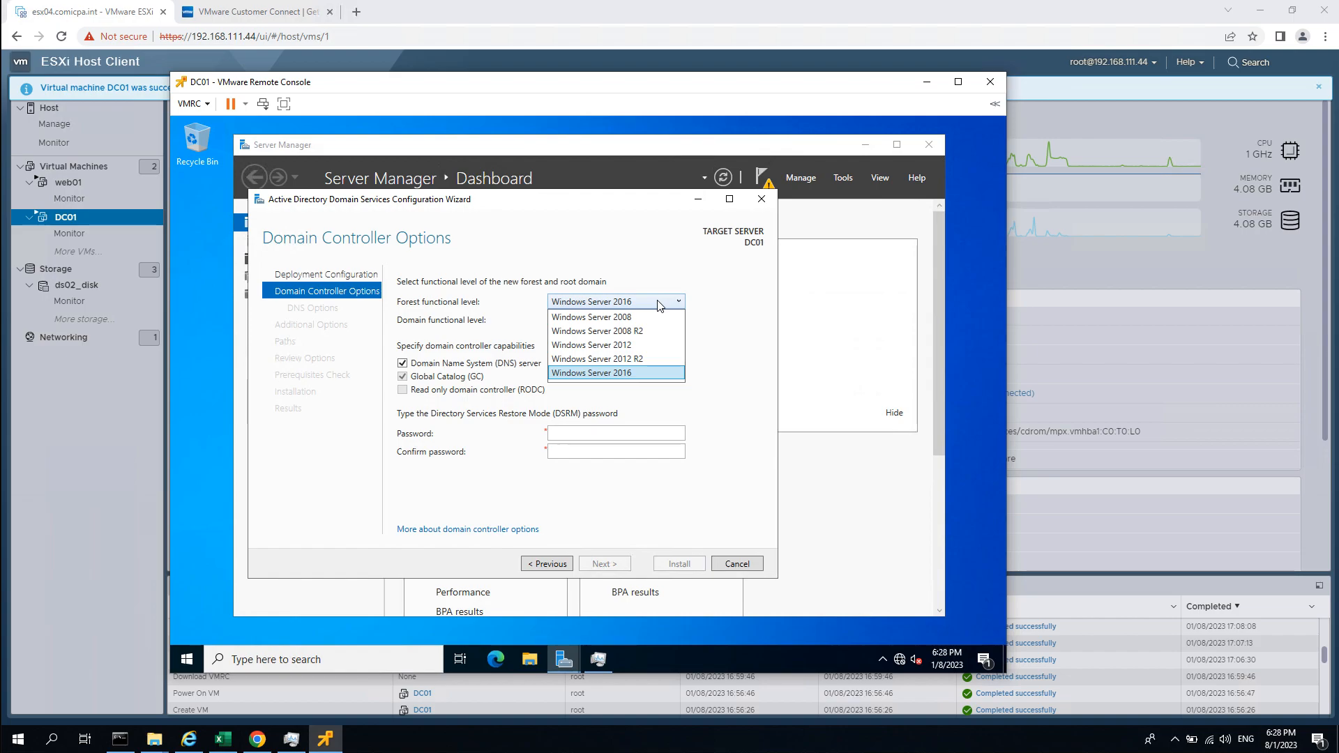
pyautogui.click(708, 313)
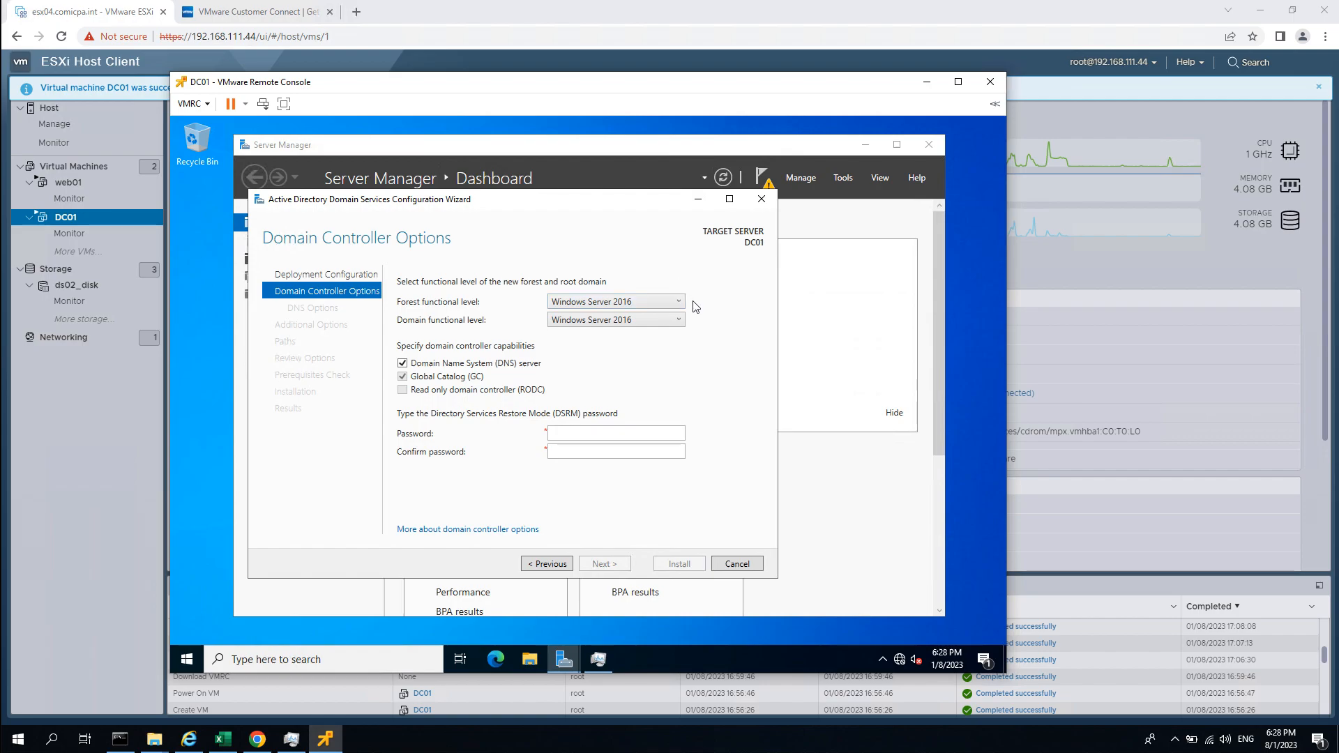
pyautogui.click(679, 303)
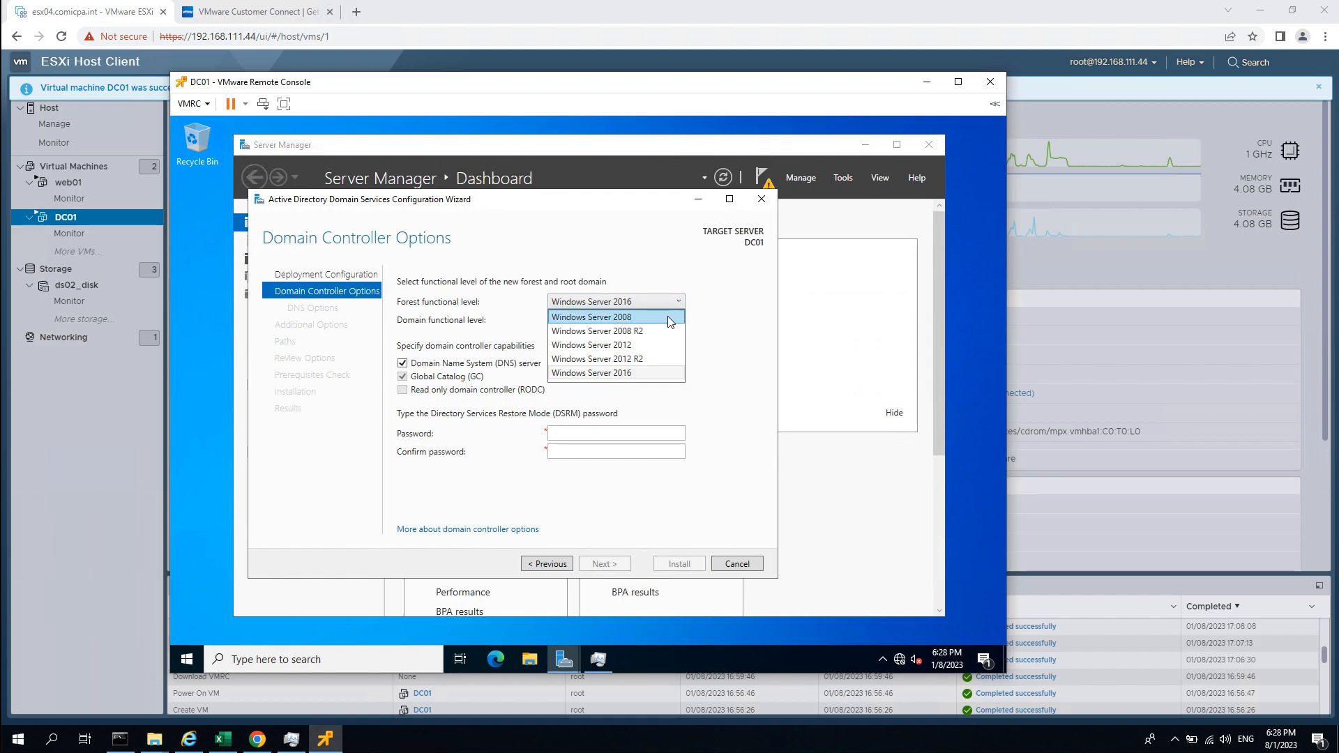
pyautogui.click(668, 318)
pyautogui.click(668, 321)
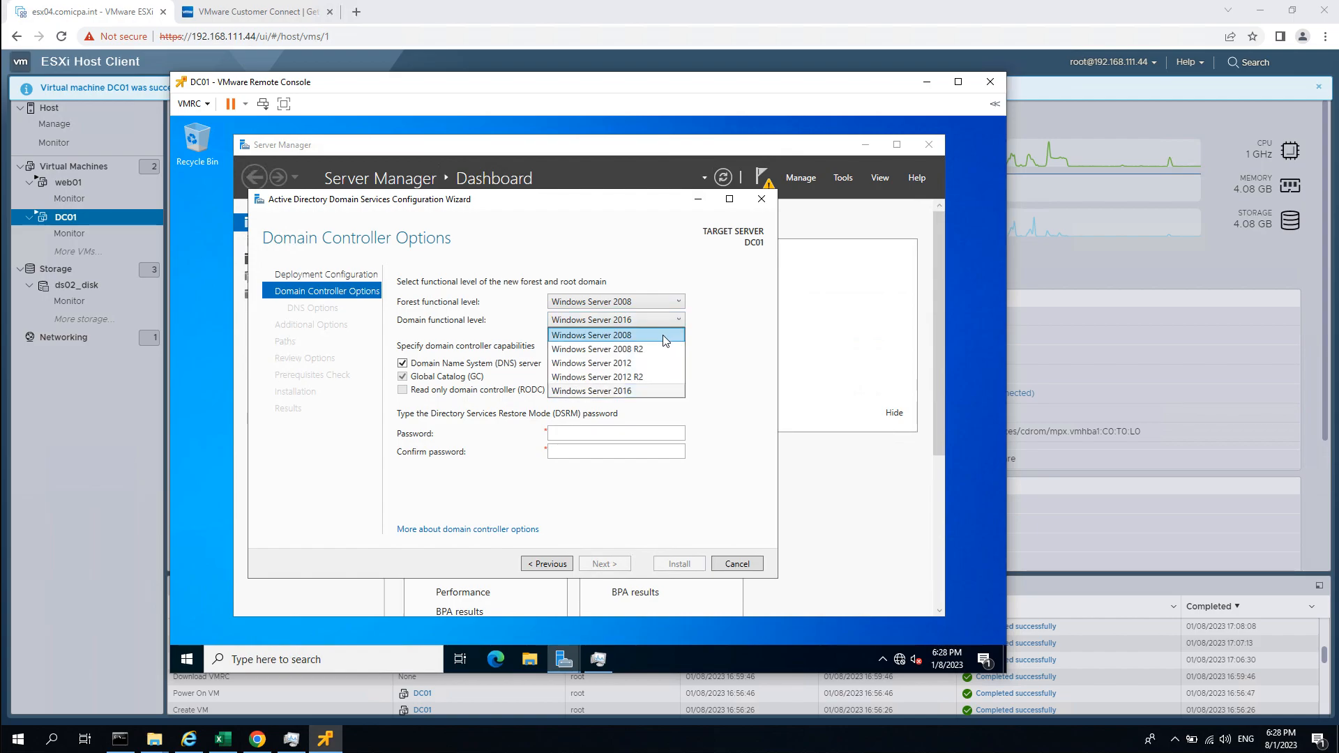
pyautogui.click(681, 325)
# Choose Windows Server 2012 R2 for both forest and domain functional levels.
pyautogui.click(668, 301)
pyautogui.click(652, 377)
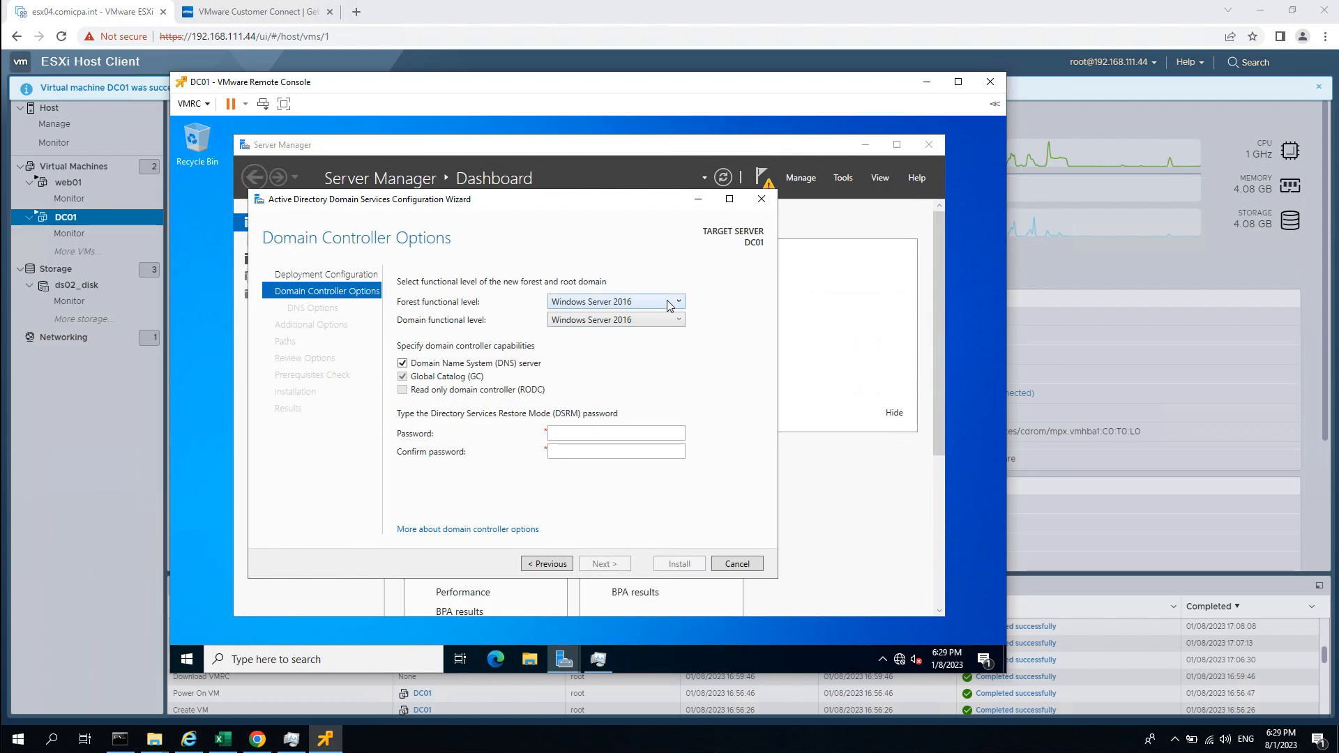
pyautogui.click(668, 305)
pyautogui.click(649, 358)
pyautogui.click(659, 322)
pyautogui.click(657, 334)
pyautogui.moveTo(488, 207)
pyautogui.mouseDown()
pyautogui.moveTo(531, 193)
pyautogui.moveTo(510, 202)
pyautogui.mouseUp()
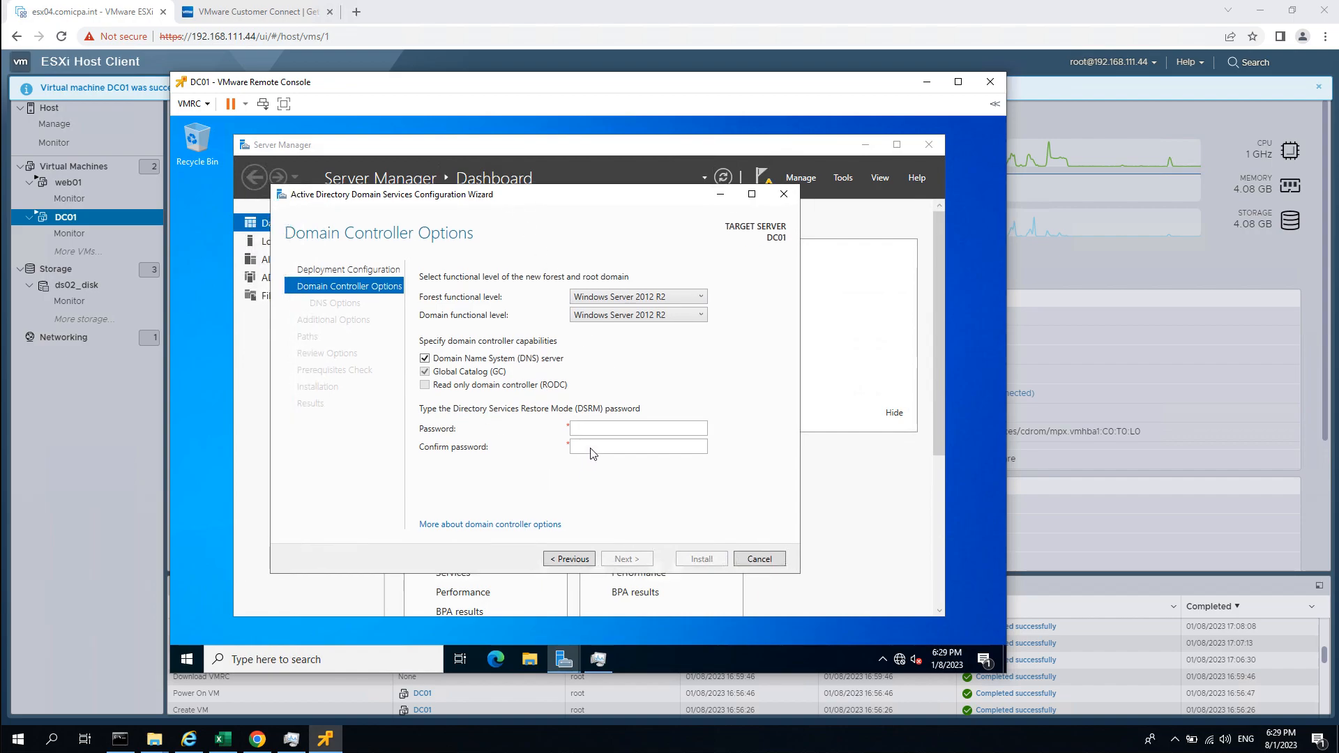
# Enter and confirm the DSRM password, then continue to DNS Options.
pyautogui.click(582, 429)
pyautogui.write('ssw0rd')
pyautogui.press('Tab')
pyautogui.write('P@ssw0rd')
pyautogui.press('Return')
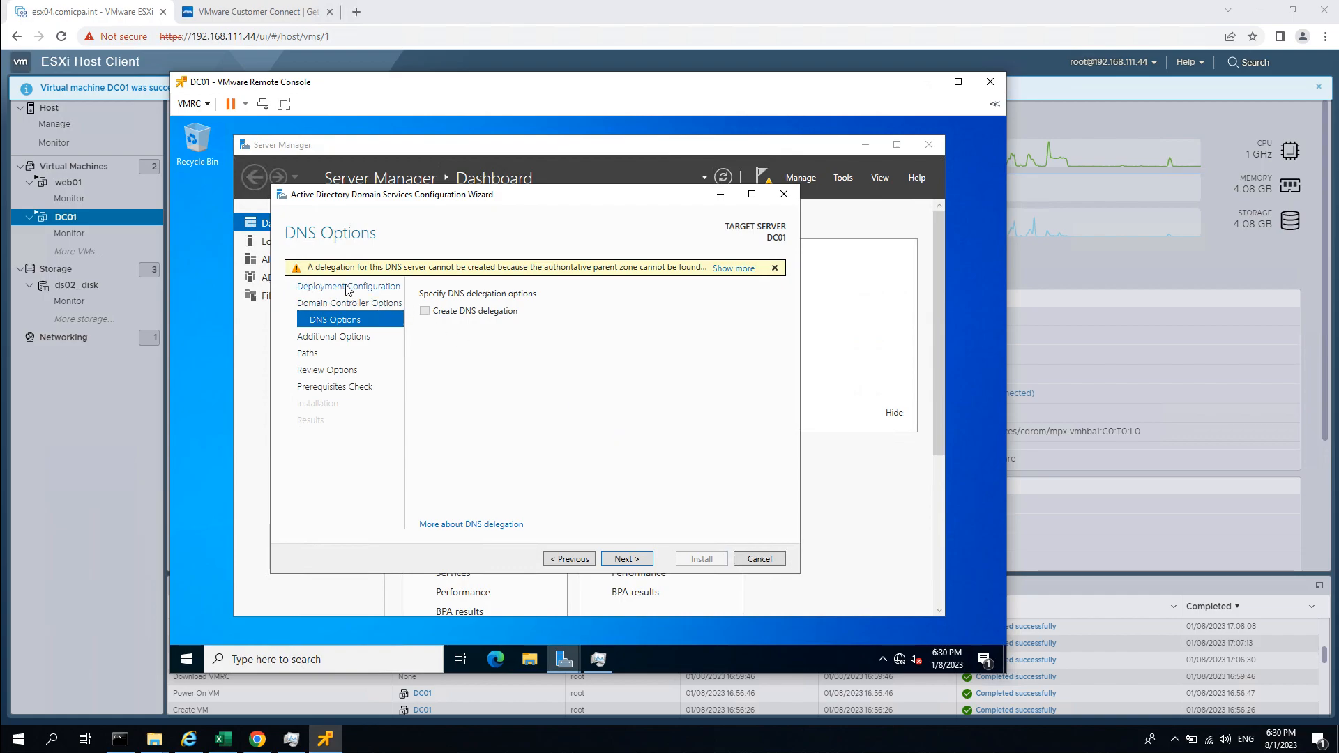
# Accept DNS options, the SIMPLELAB NetBIOS name and default database, log and SYSVOL paths.
pyautogui.click(625, 559)
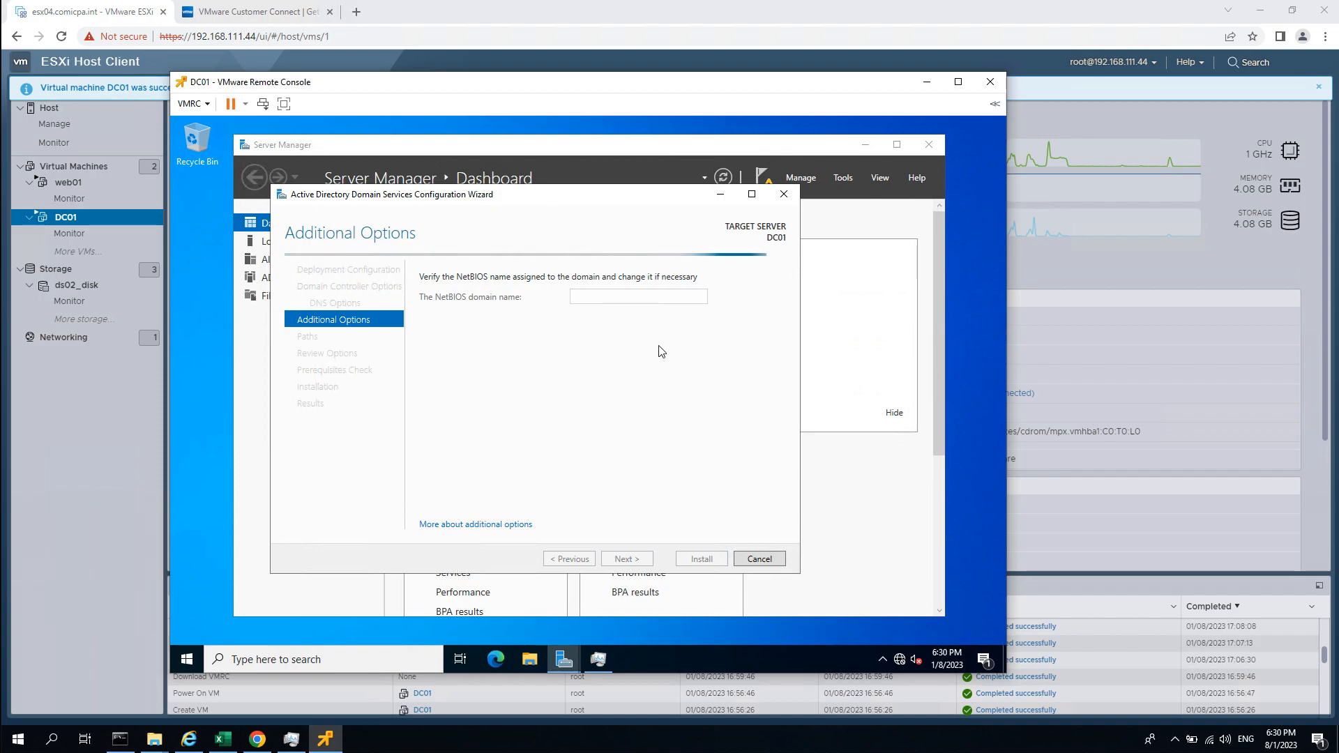
pyautogui.doubleClick(597, 302)
pyautogui.click(631, 559)
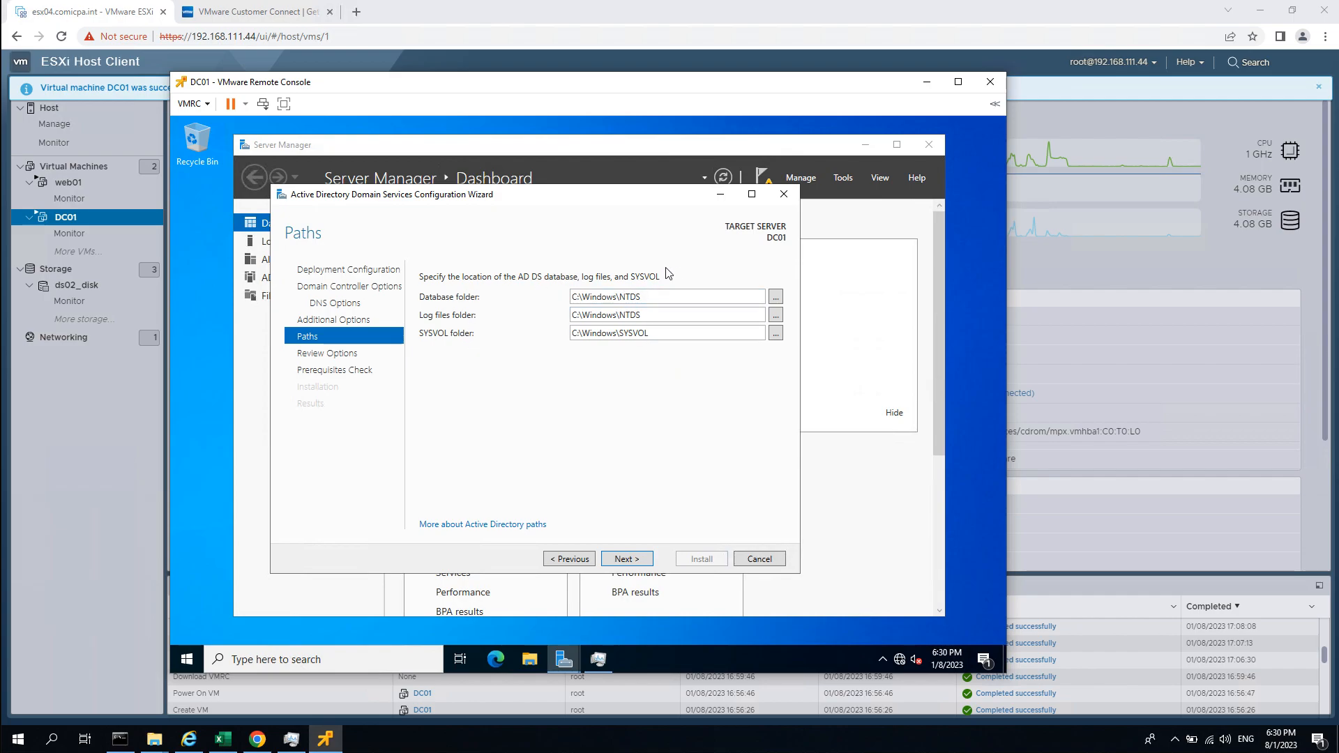
pyautogui.click(637, 561)
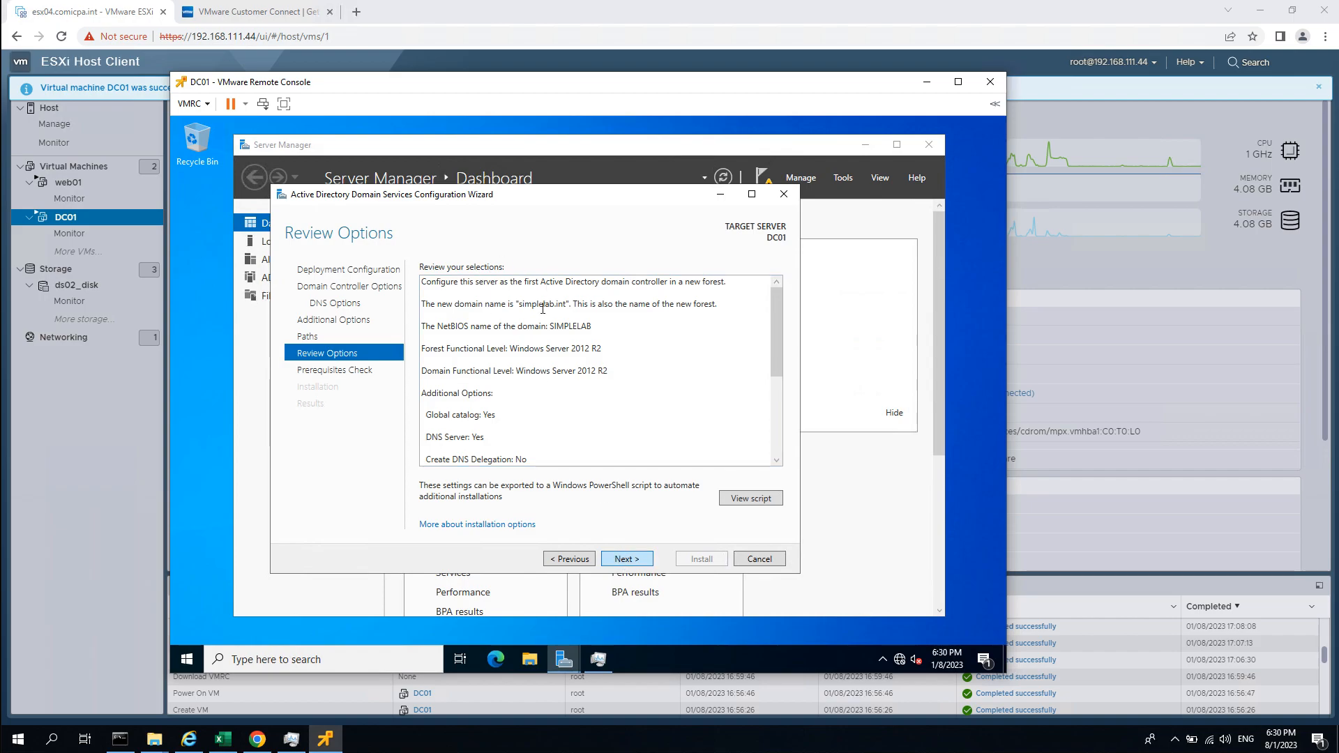
pyautogui.click(633, 558)
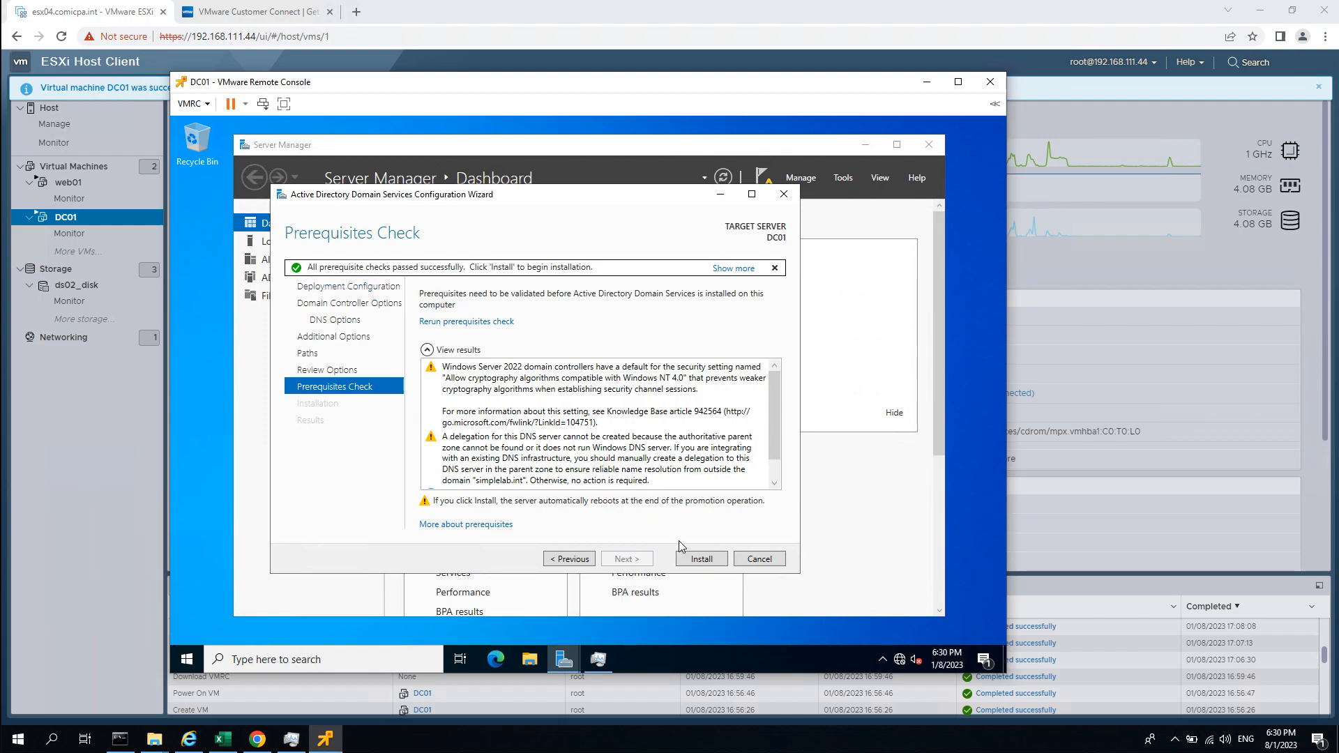
# Begin the domain controller installation on DC01 from the Prerequisites Check page.
pyautogui.click(695, 559)
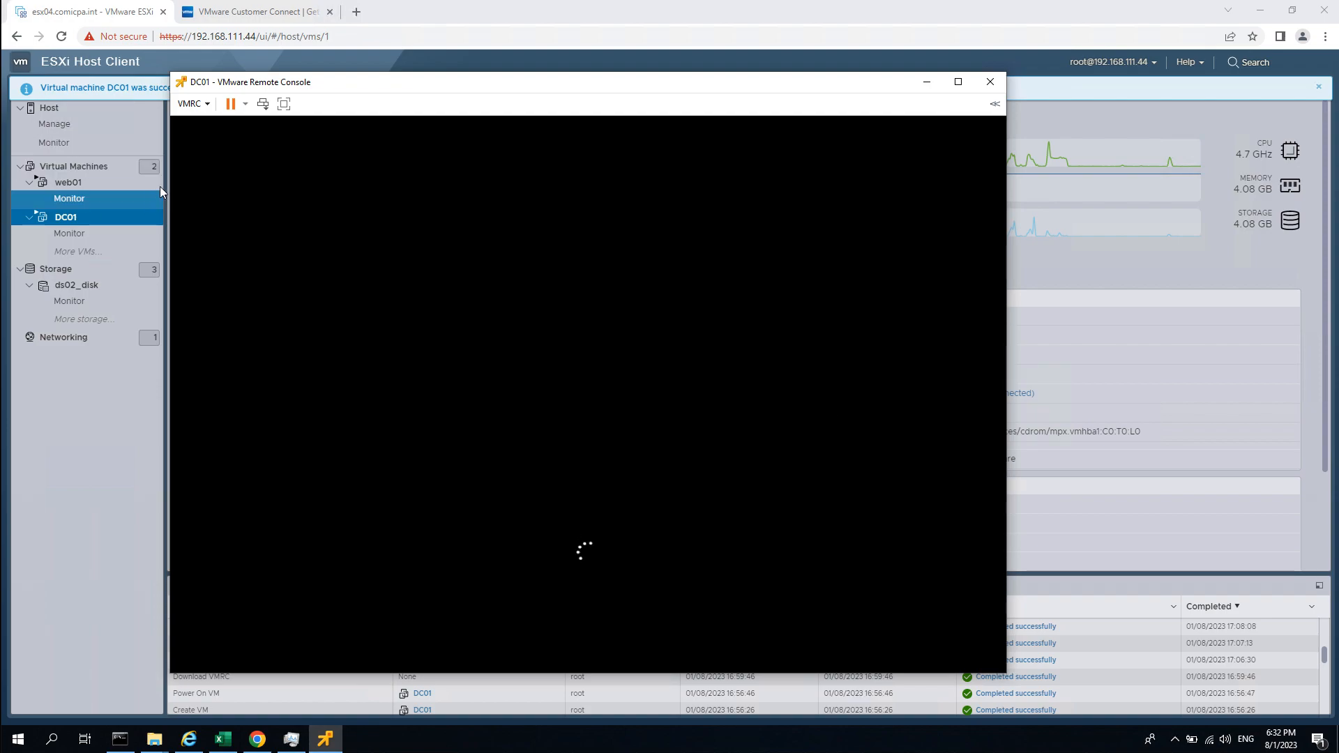
# Move the DC01 console aside while DC01 reboots after promotion to its lock screen.
pyautogui.moveTo(364, 84); pyautogui.dragTo(489, 76)
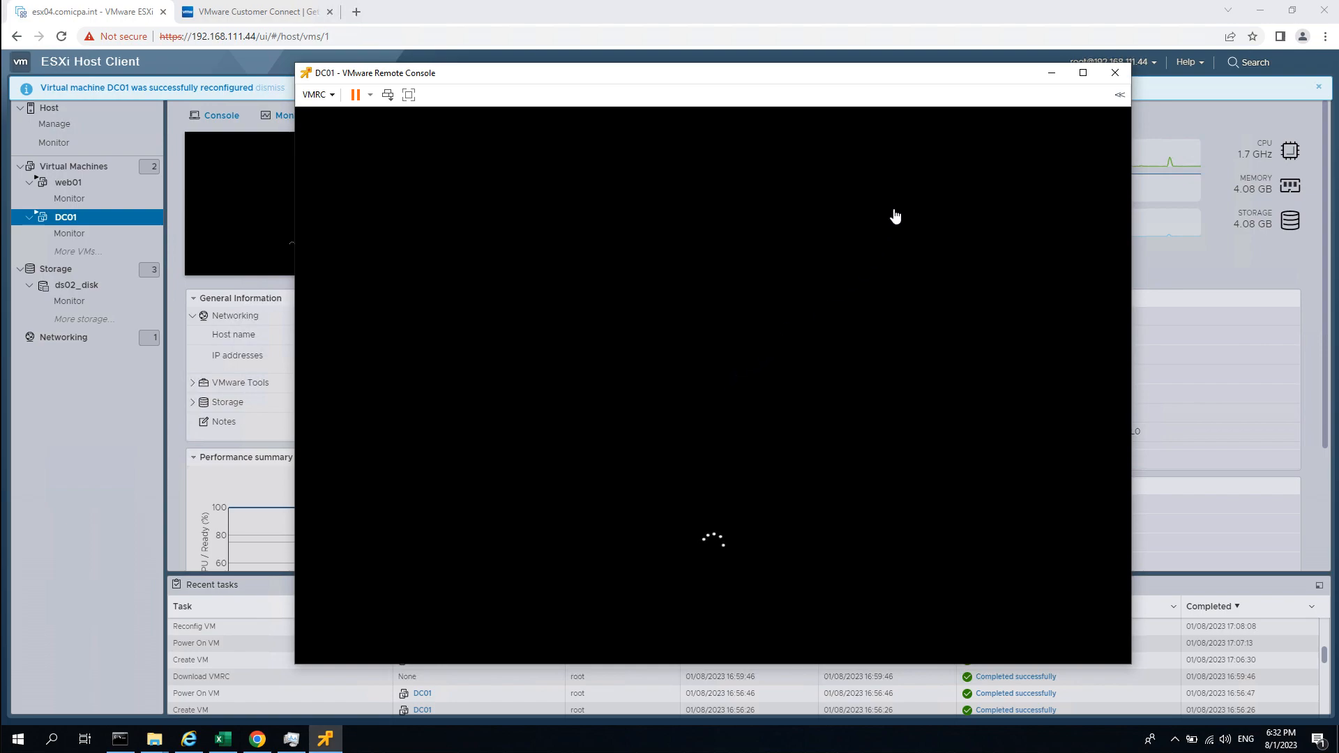
pyautogui.moveTo(851, 80); pyautogui.dragTo(1051, 27)
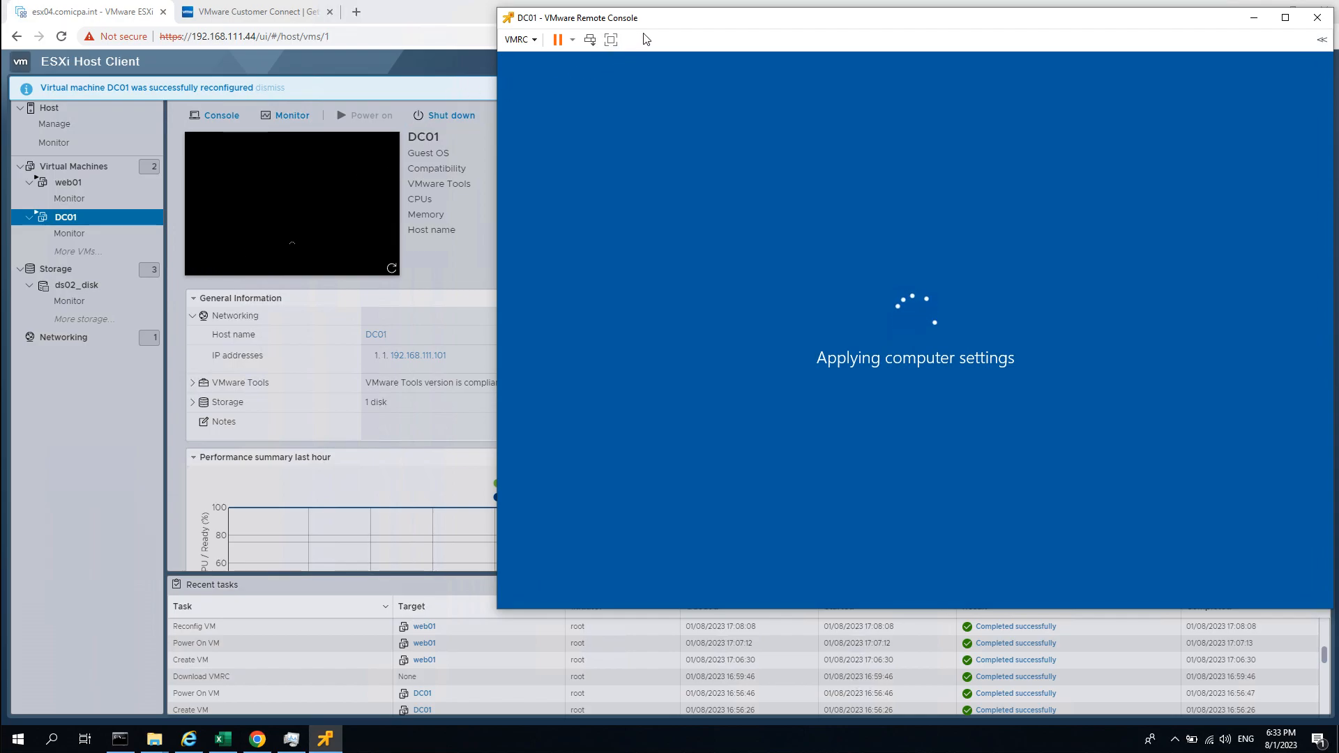
pyautogui.moveTo(655, 25); pyautogui.dragTo(652, 25)
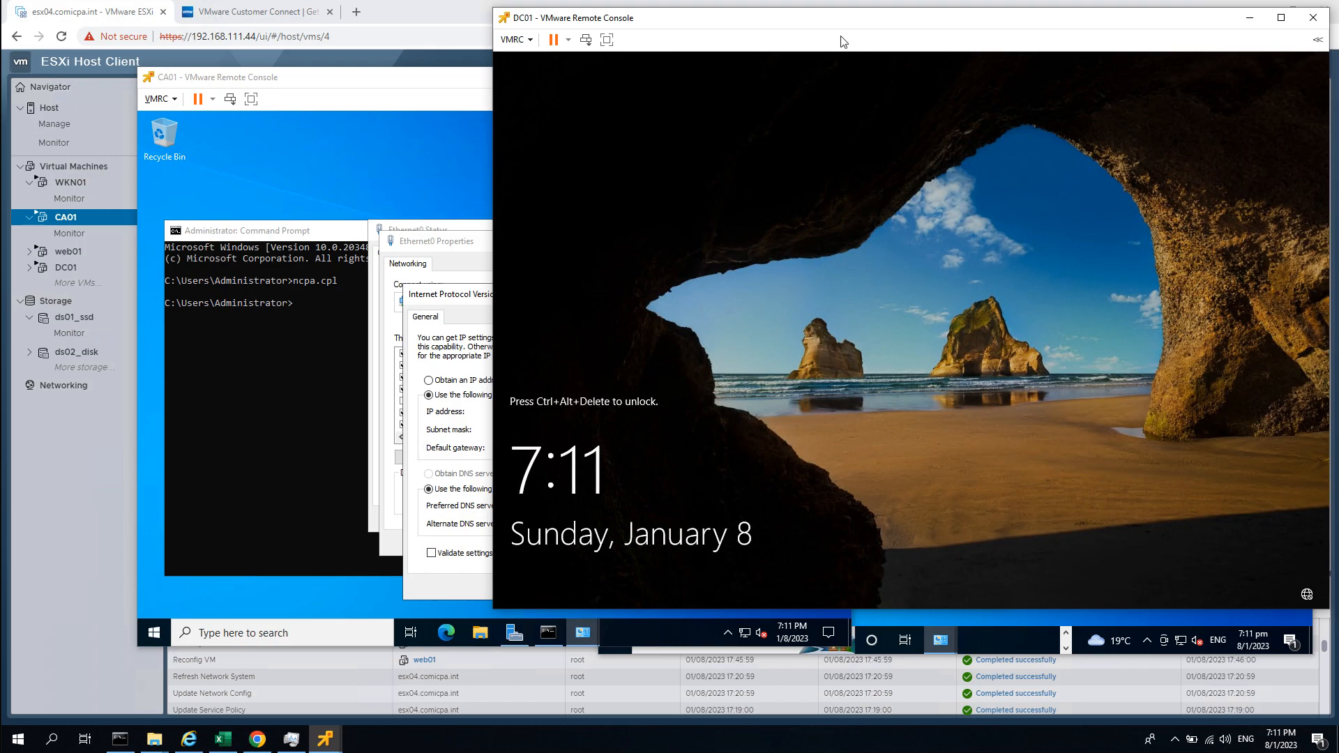
# Unlock DC01 with Ctrl+Alt+Insert and sign in as SIMPLELAB\Administrator with the account password.
pyautogui.moveTo(850, 25); pyautogui.dragTo(832, 26)
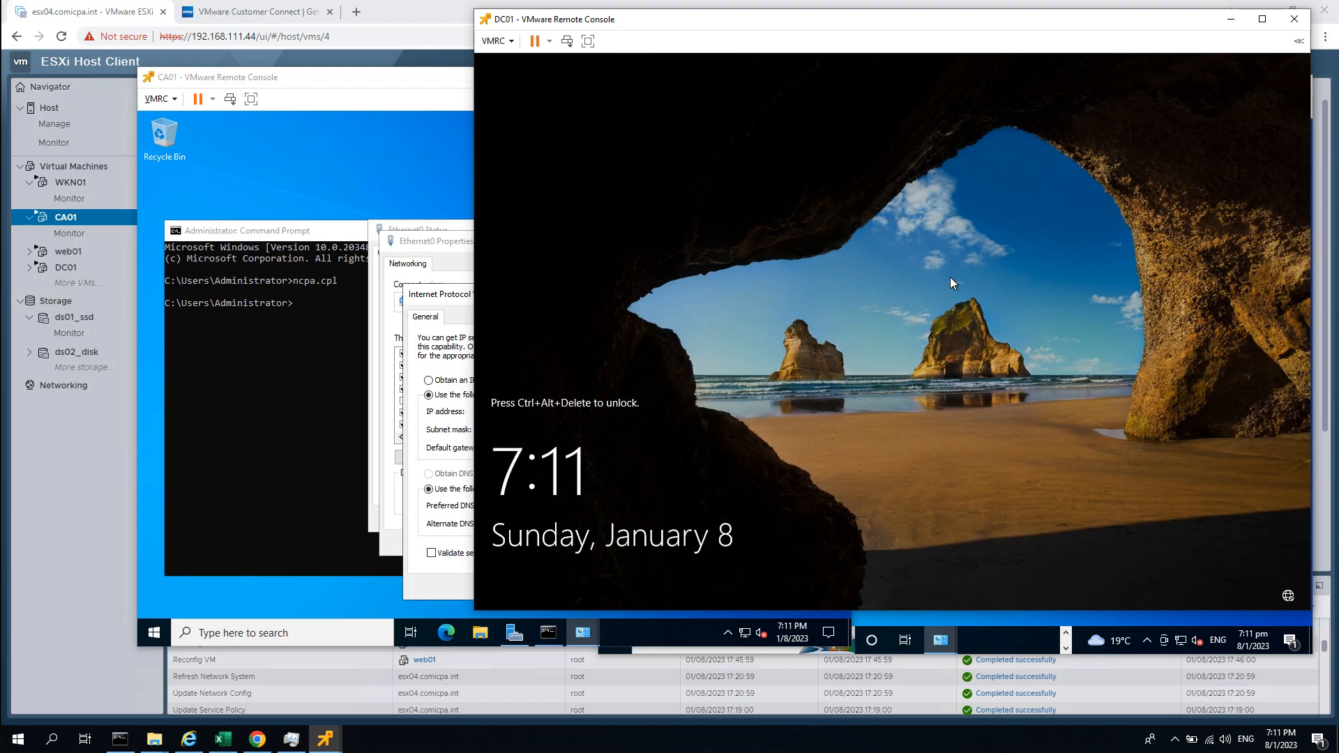
pyautogui.press('ctrl+alt+Insert')
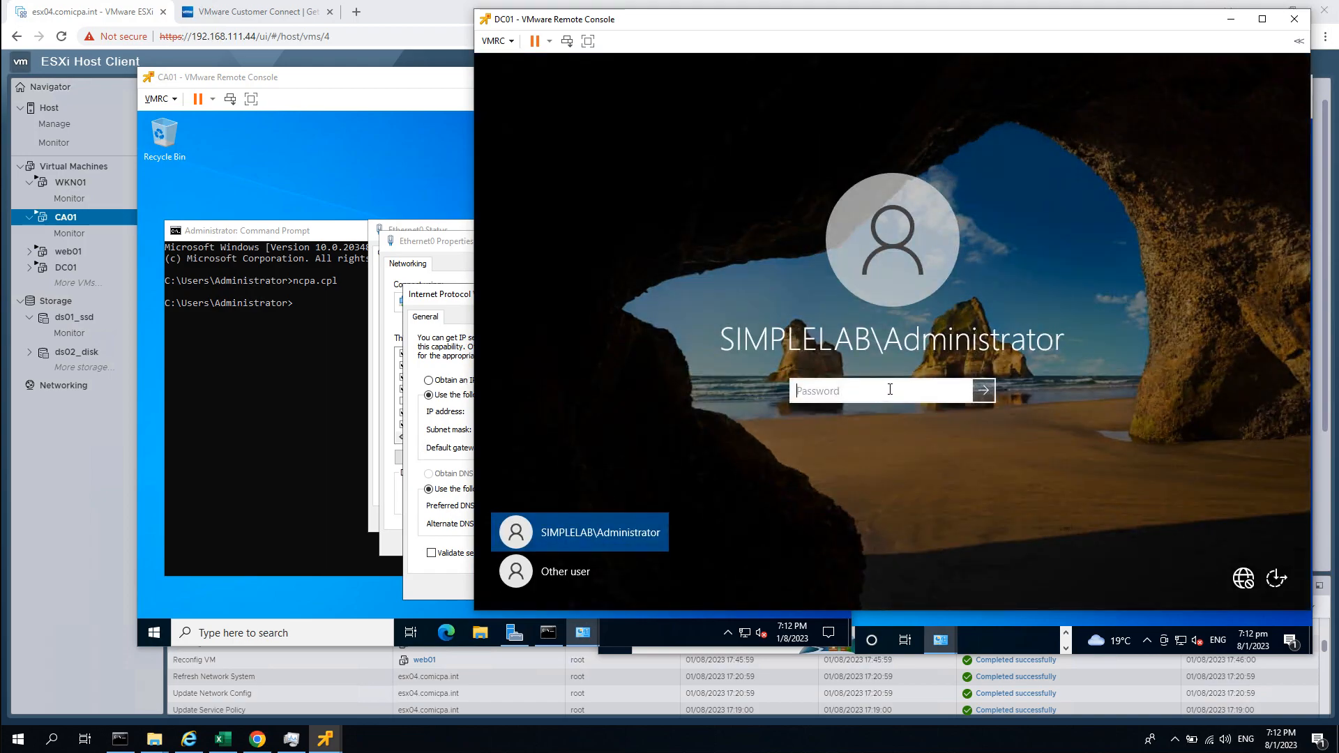
pyautogui.click(900, 385)
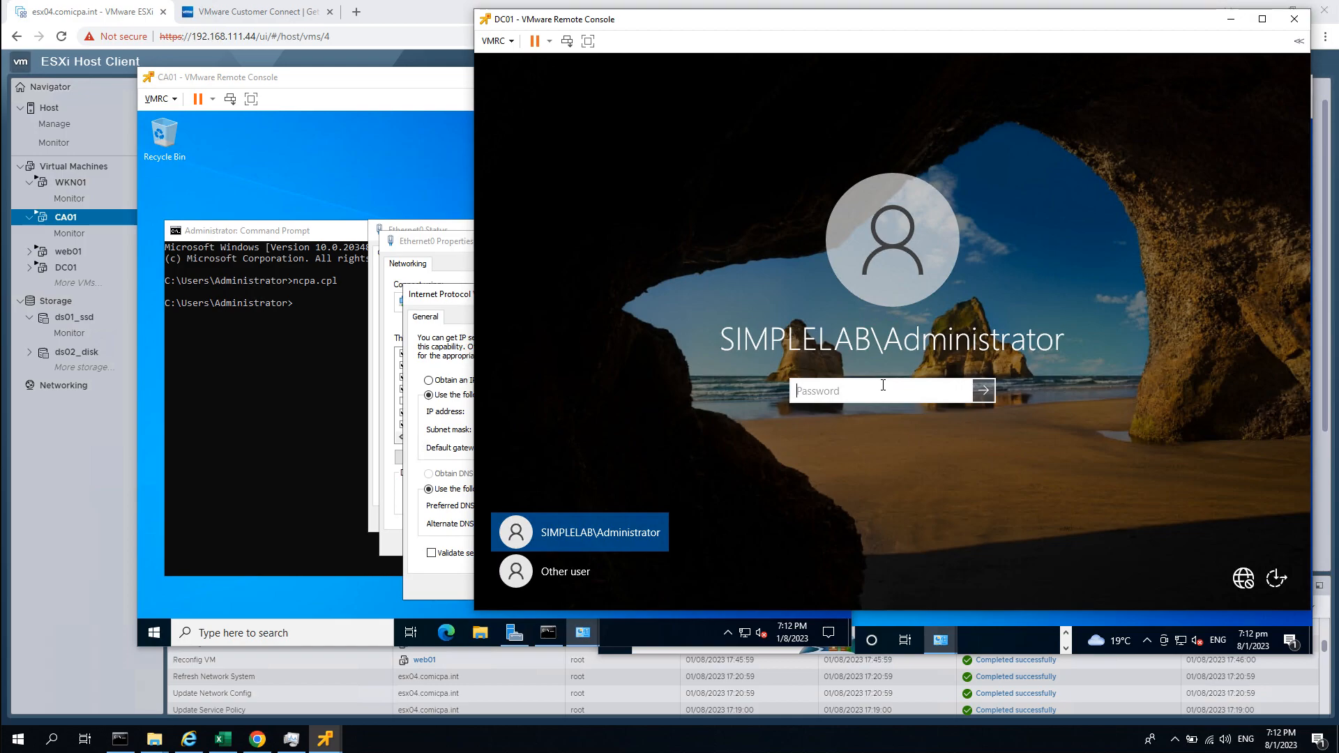
pyautogui.write('••')
pyautogui.press('BackSpace')
pyautogui.press('BackSpace')
pyautogui.write('••••••••')
pyautogui.press('BackSpace')
pyautogui.press('BackSpace')
pyautogui.press('BackSpace')
pyautogui.press('BackSpace')
pyautogui.press('BackSpace')
pyautogui.press('BackSpace')
pyautogui.press('BackSpace')
pyautogui.press('BackSpace')
pyautogui.write('••••••••••')
pyautogui.press('BackSpace')
pyautogui.press('BackSpace')
pyautogui.press('BackSpace')
pyautogui.press('BackSpace')
pyautogui.press('BackSpace')
pyautogui.press('BackSpace')
pyautogui.press('BackSpace')
pyautogui.press('BackSpace')
pyautogui.press('BackSpace')
pyautogui.press('BackSpace')
pyautogui.press('BackSpace')
pyautogui.write('••••')
pyautogui.press('Return')
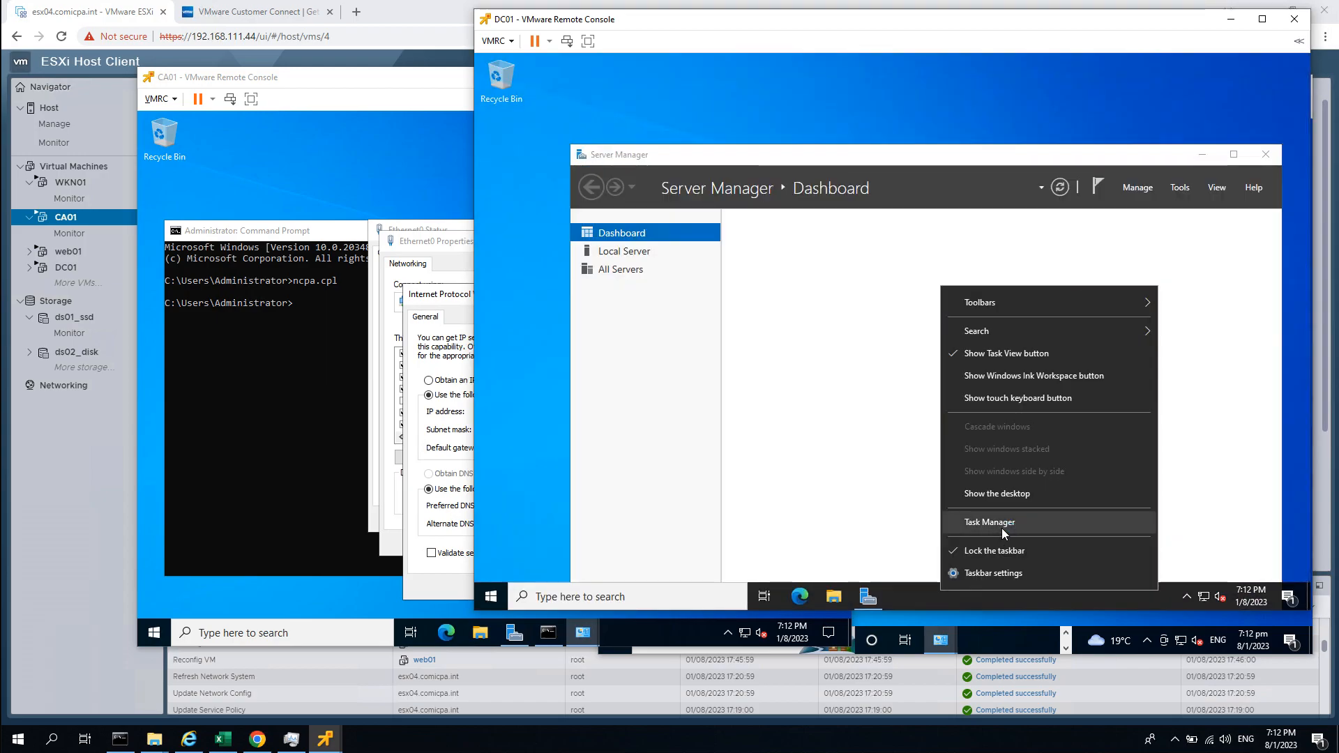
# Launch Active Directory Users and Computers via dsa.msc and enable Advanced Features.
pyautogui.click(1036, 125)
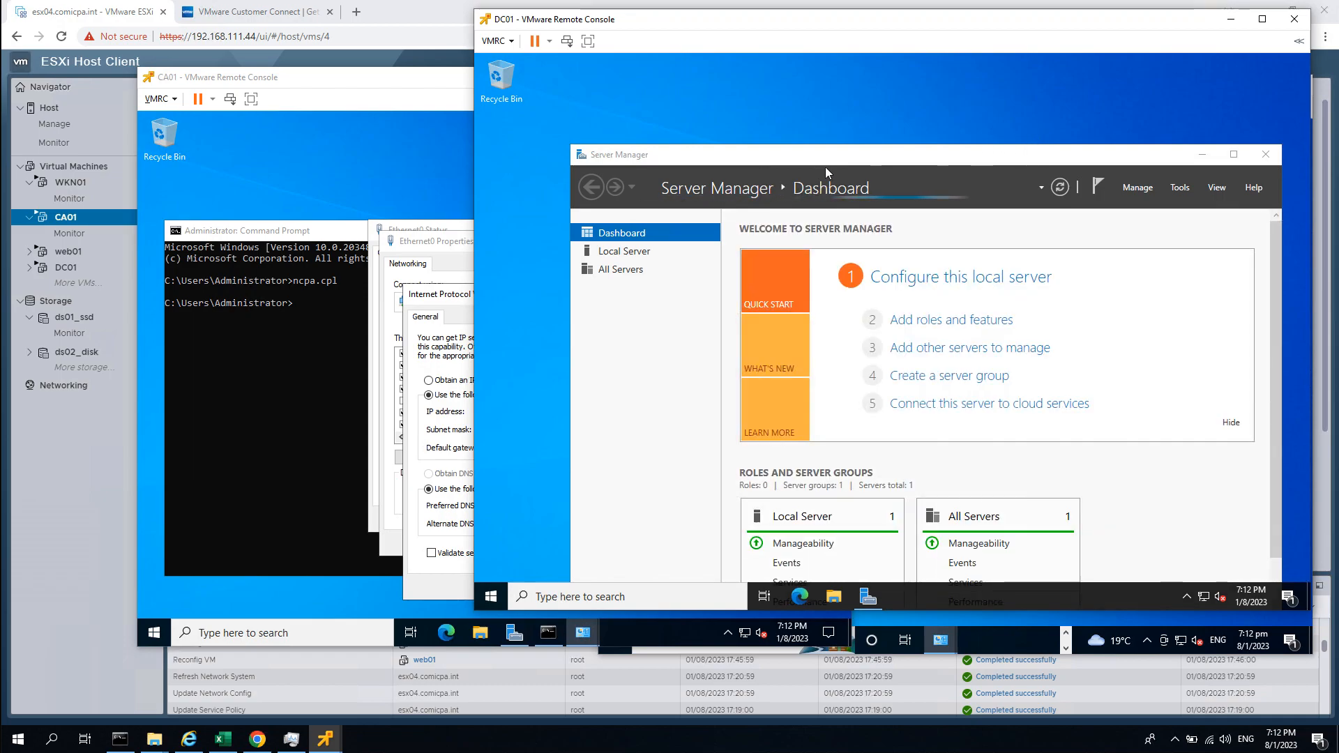
pyautogui.click(497, 596)
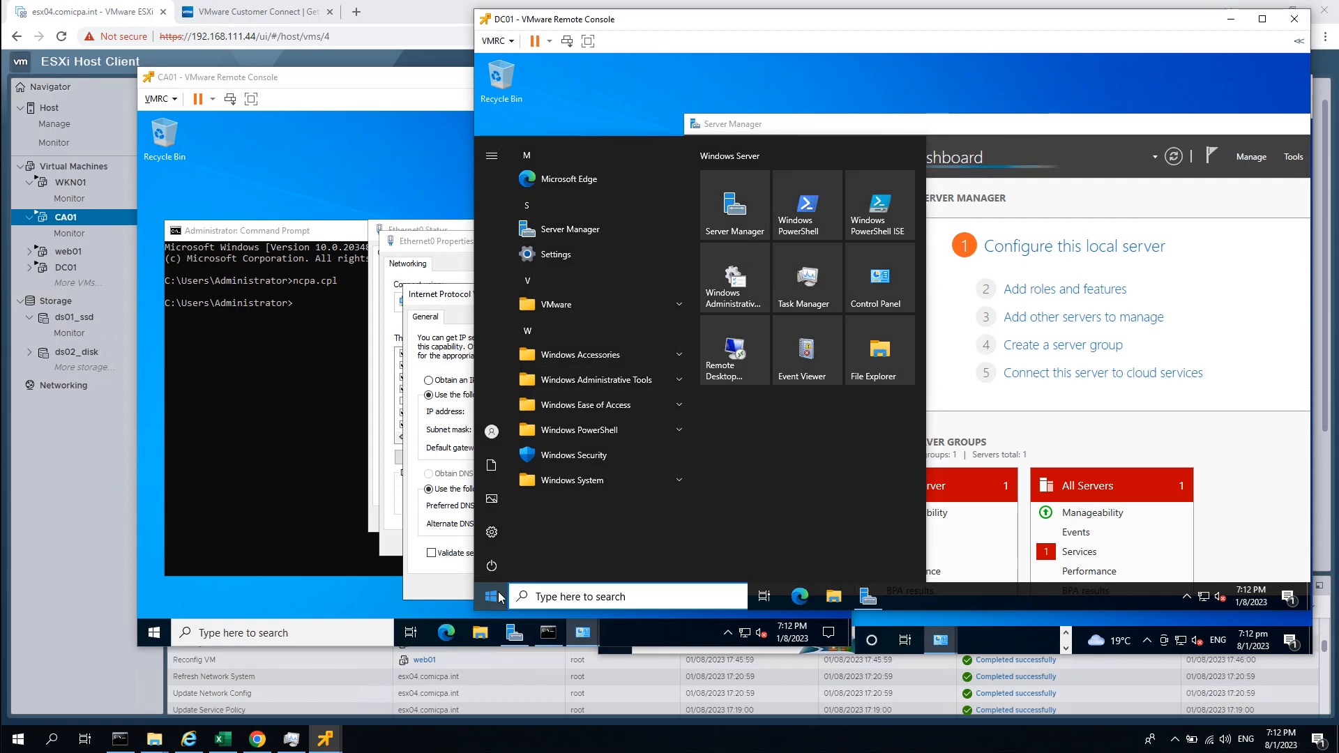
pyautogui.write('dsa.msc')
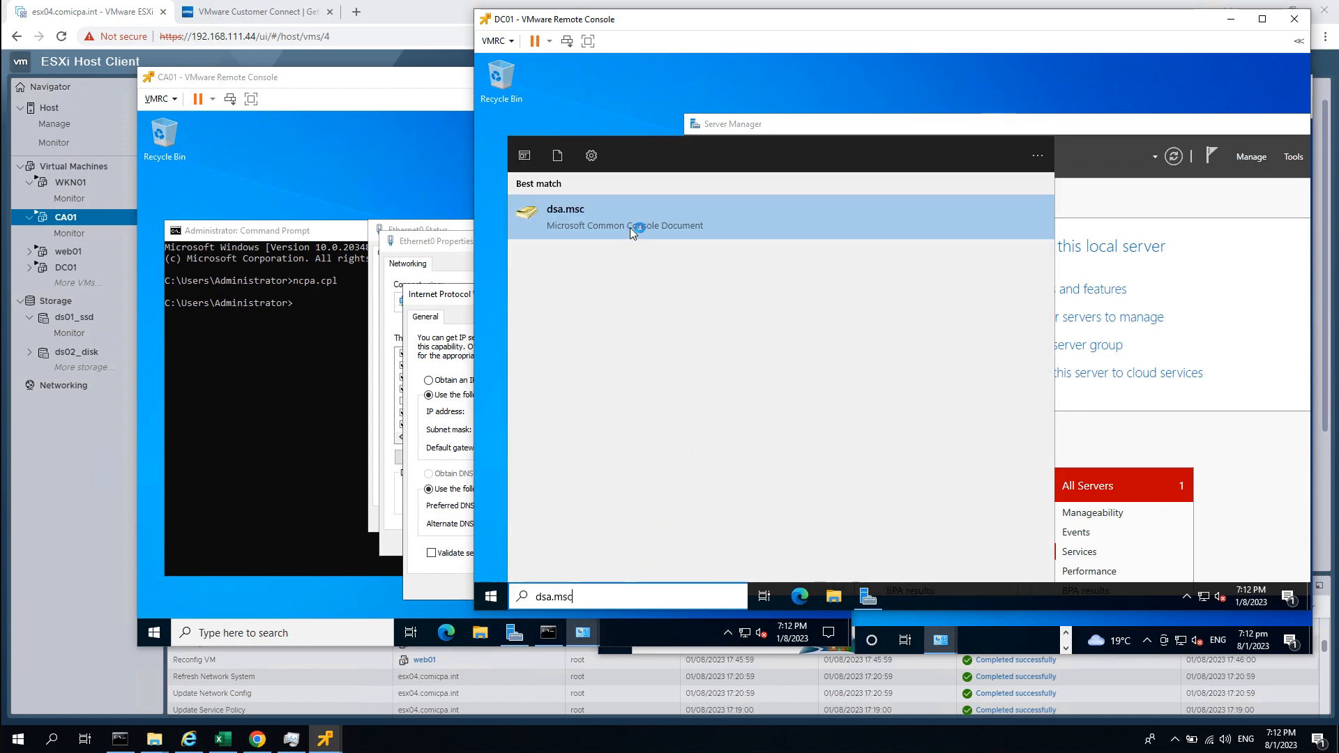
pyautogui.click(631, 232)
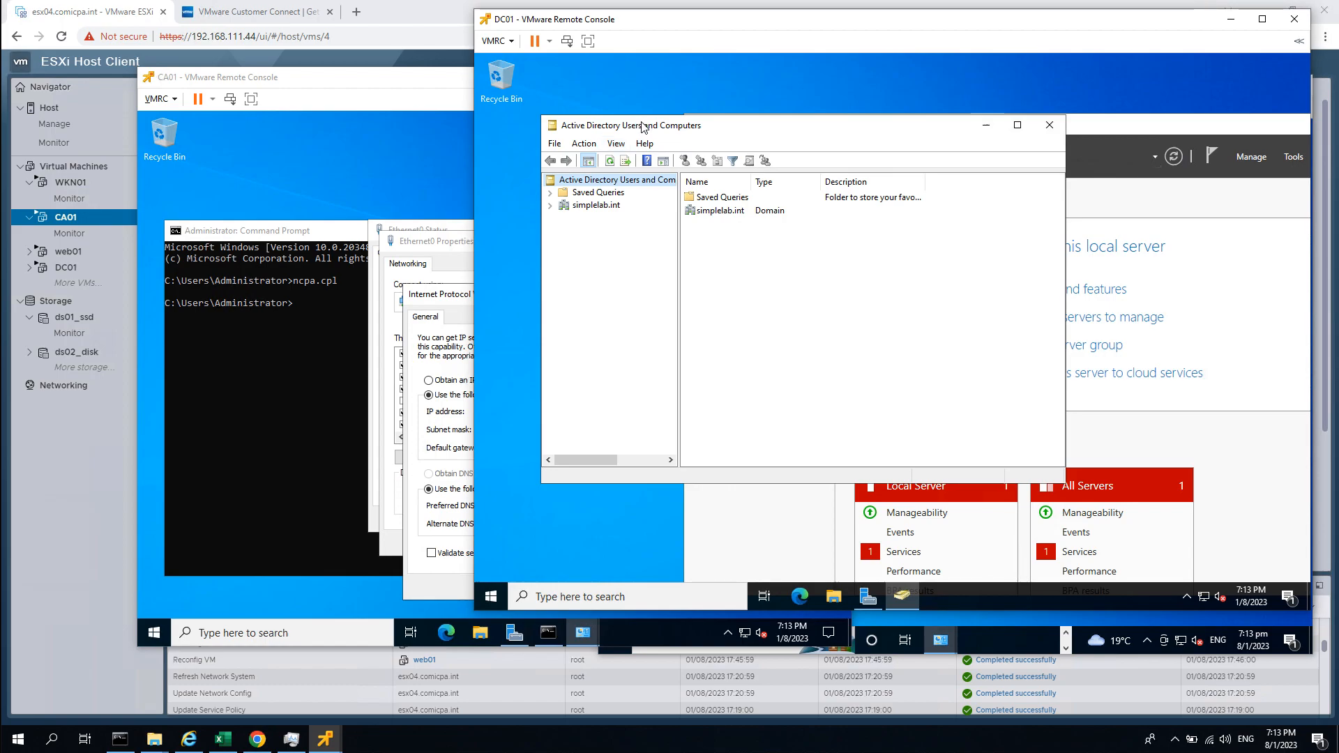
pyautogui.click(616, 143)
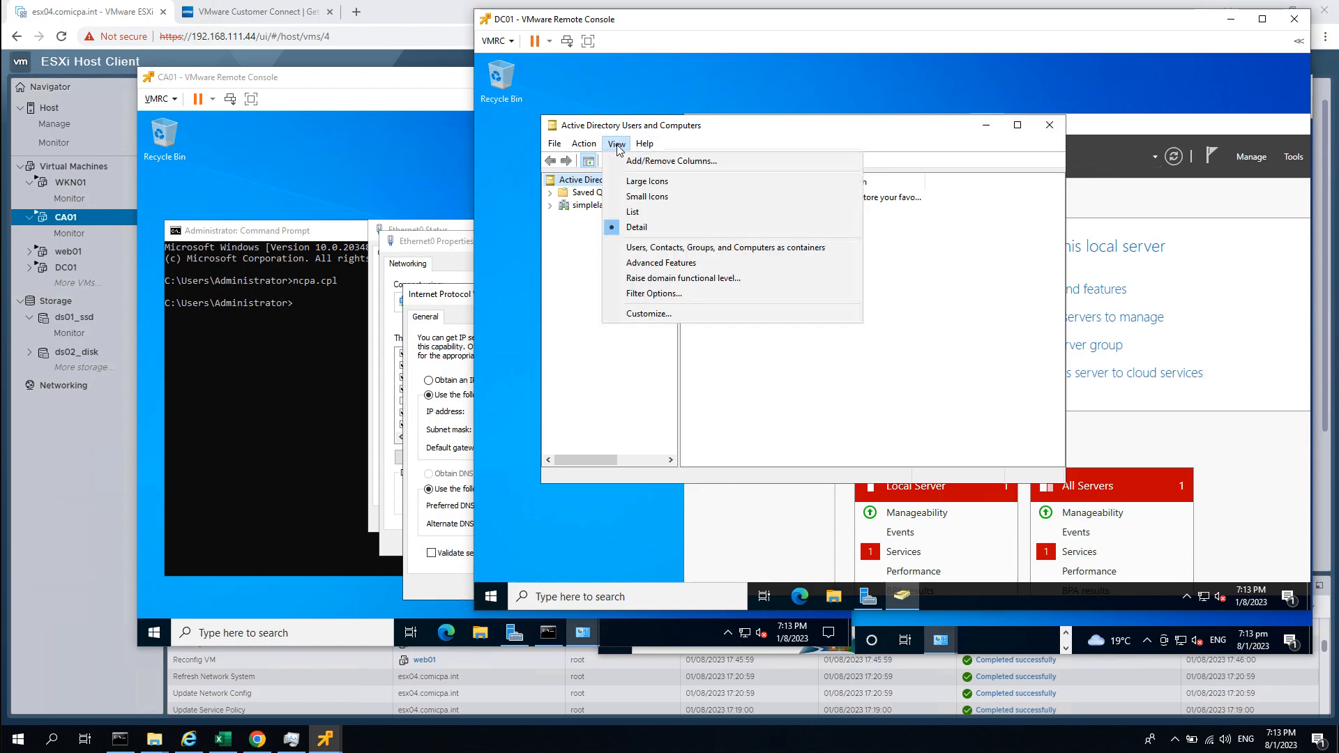
pyautogui.click(670, 264)
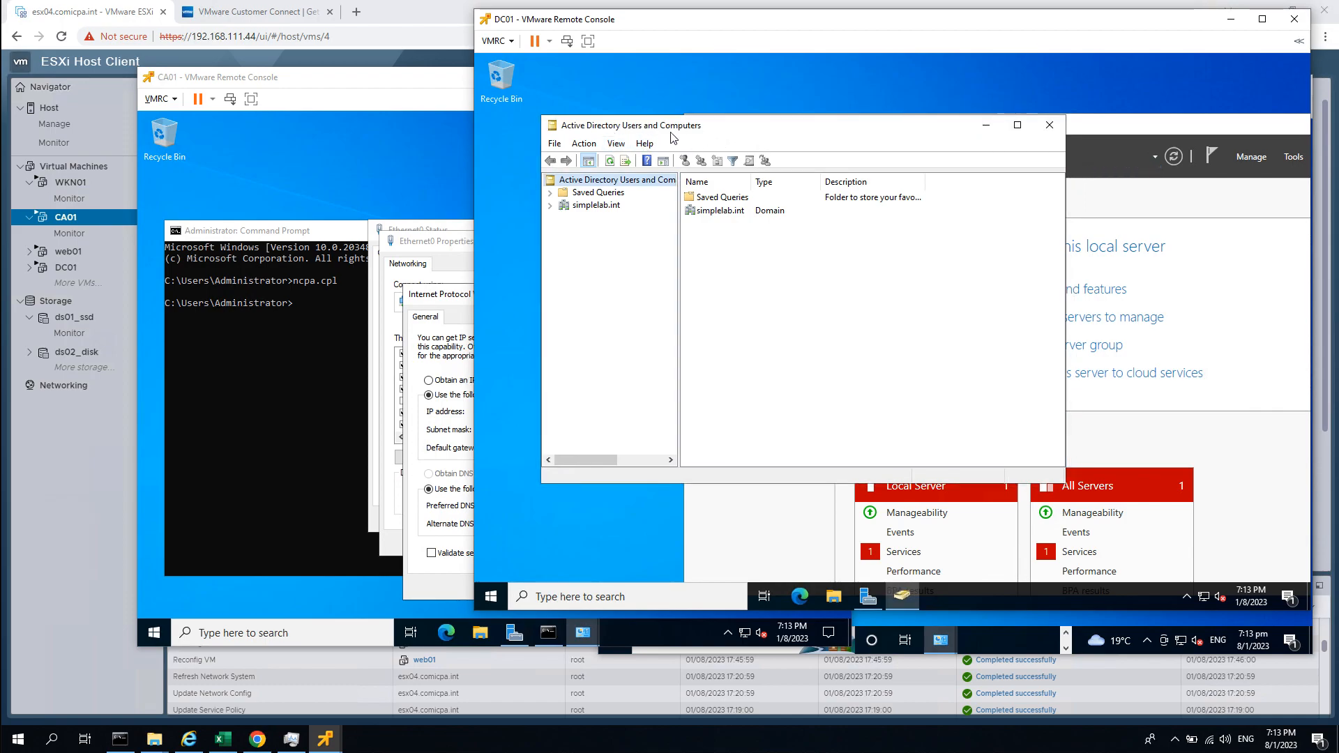
# Expand simplelab.int, widen the tree, confirm DC01 under Domain Controllers, then show the domain's containers.
pyautogui.click(550, 206)
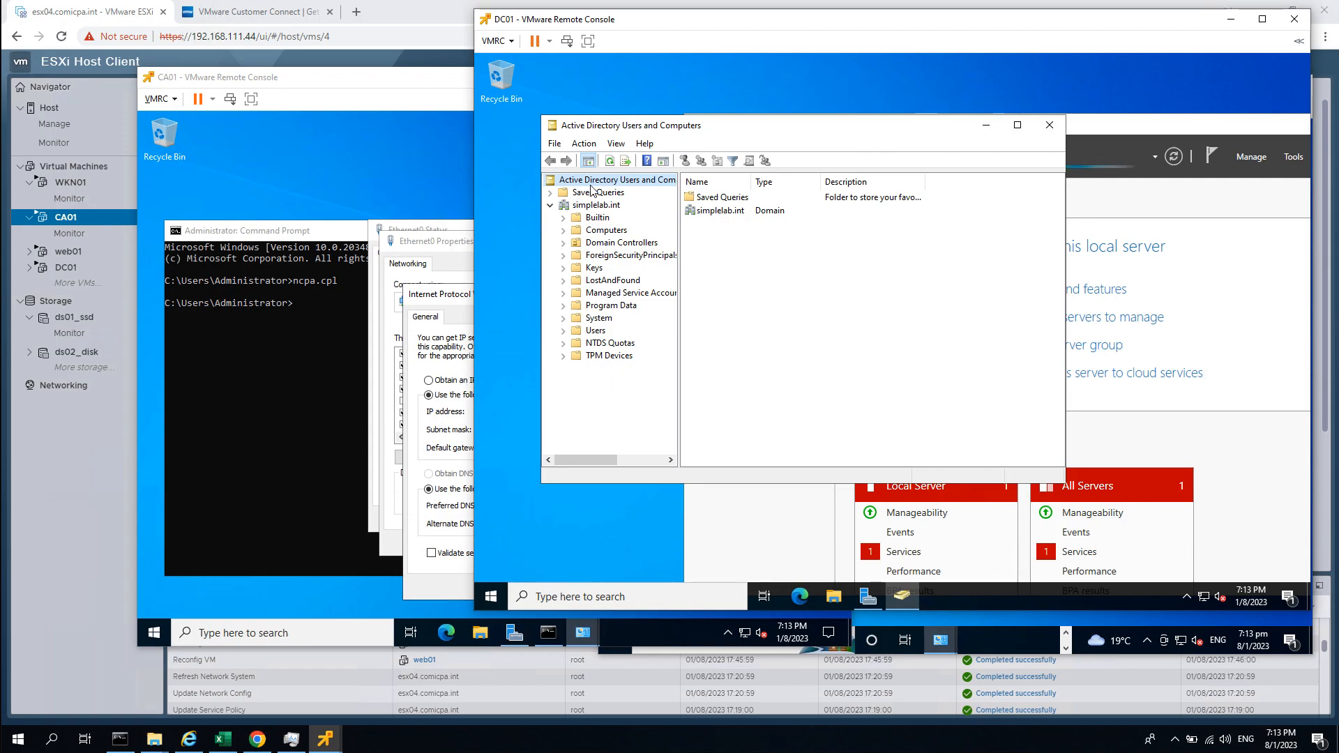
pyautogui.moveTo(679, 325); pyautogui.dragTo(736, 337)
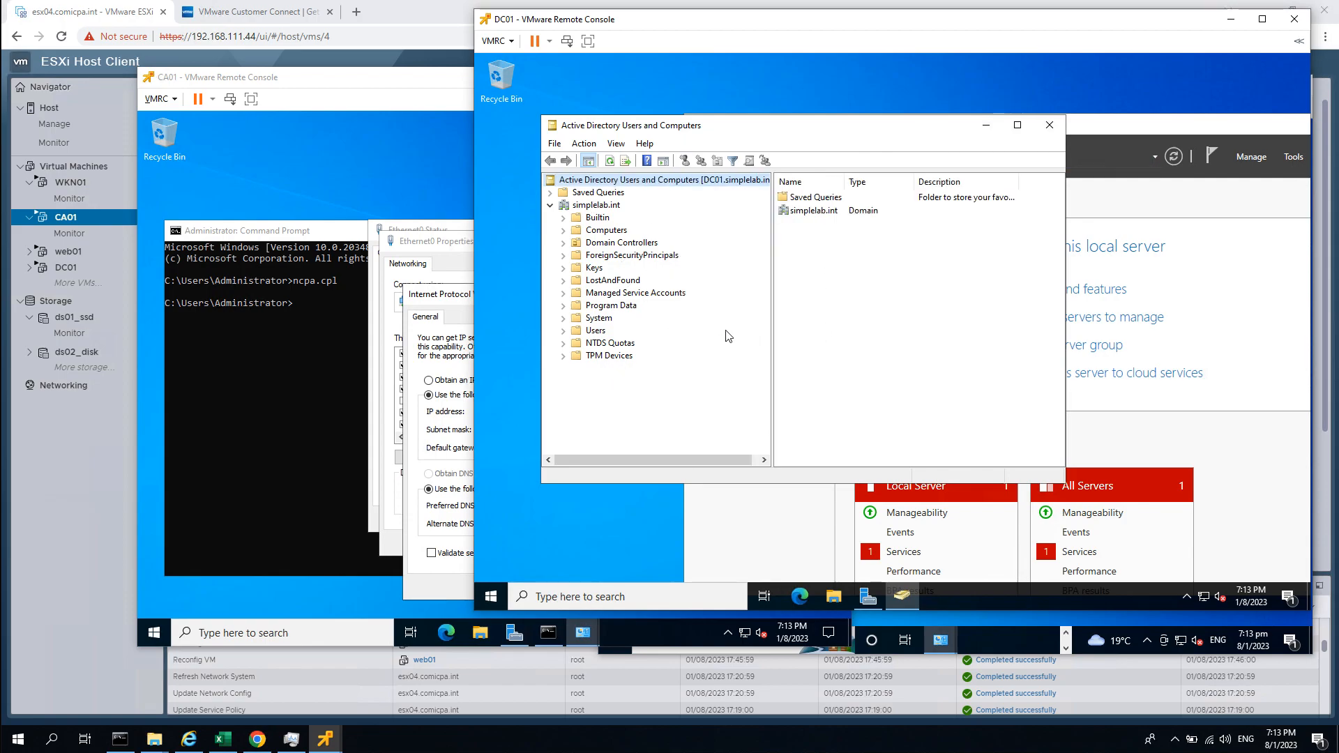
pyautogui.click(611, 244)
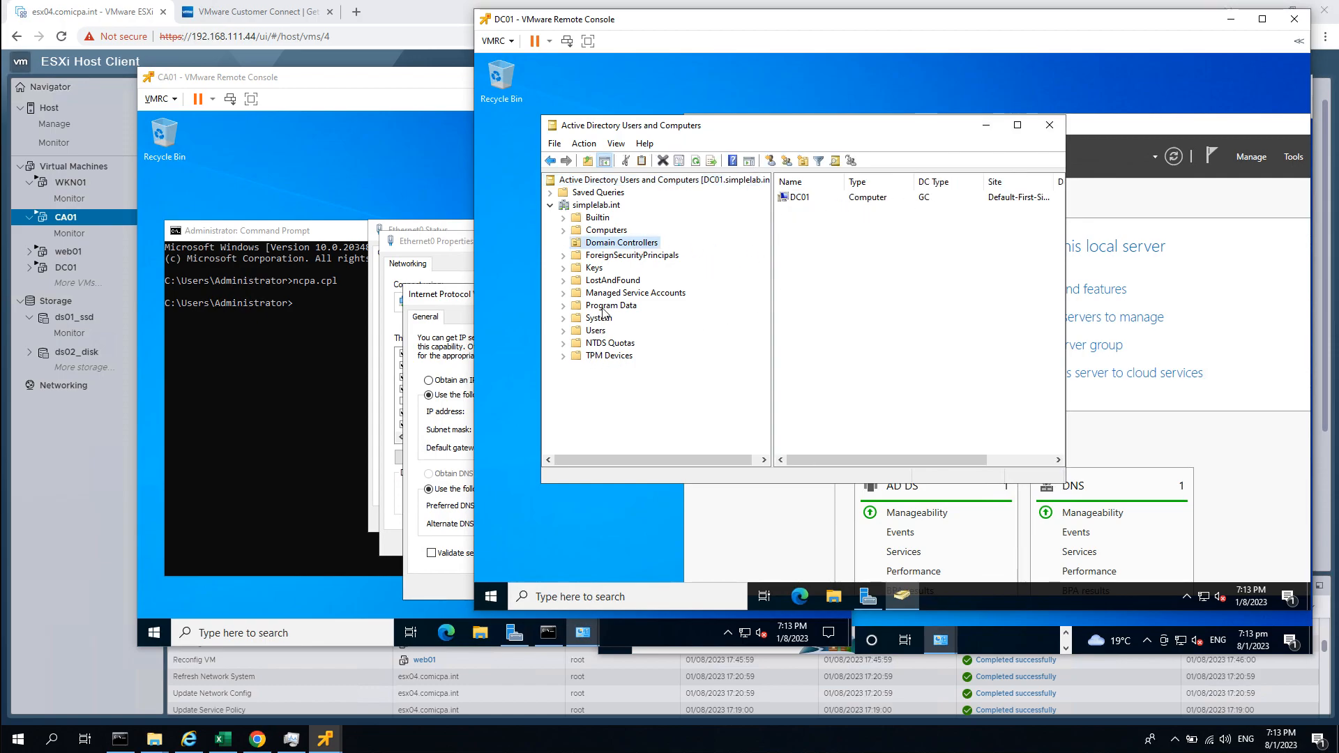
pyautogui.click(604, 206)
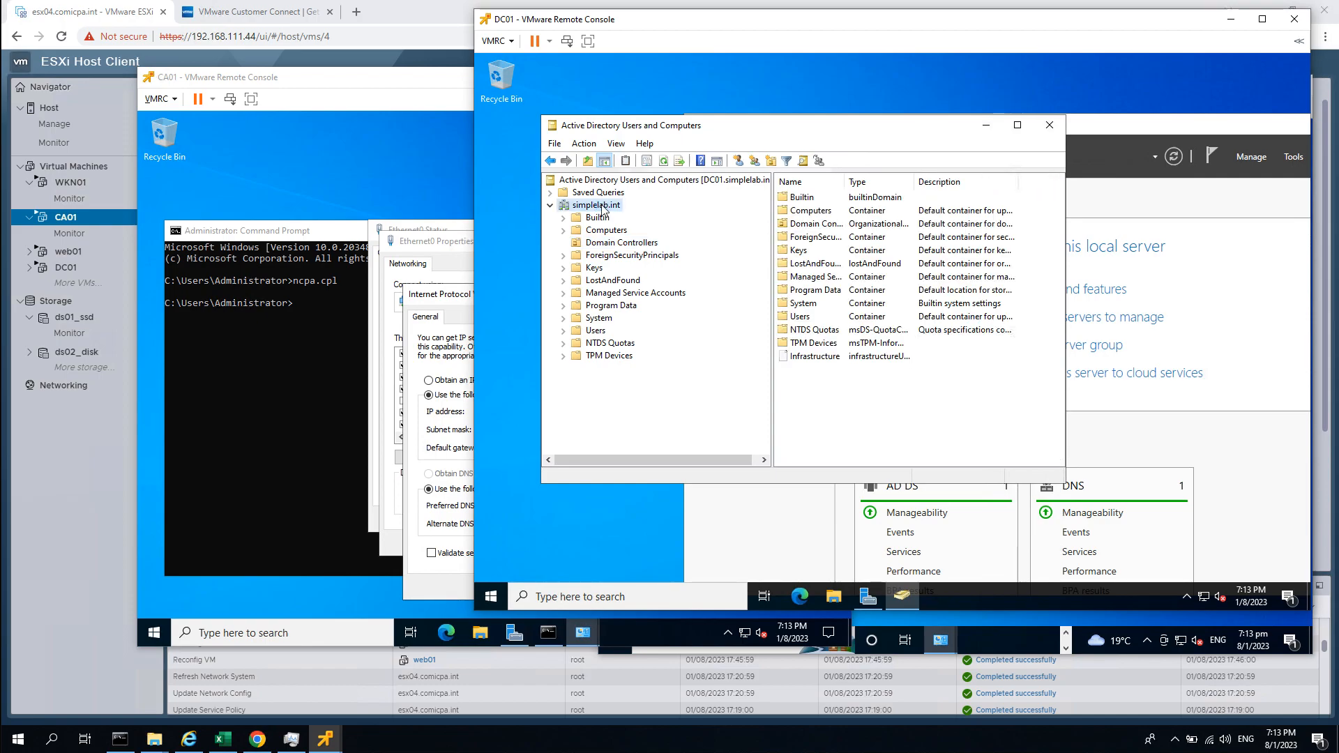
# Find Computers in simplelab.int to confirm DC01 is the only one, then open the Builtin container.
pyautogui.click(802, 163)
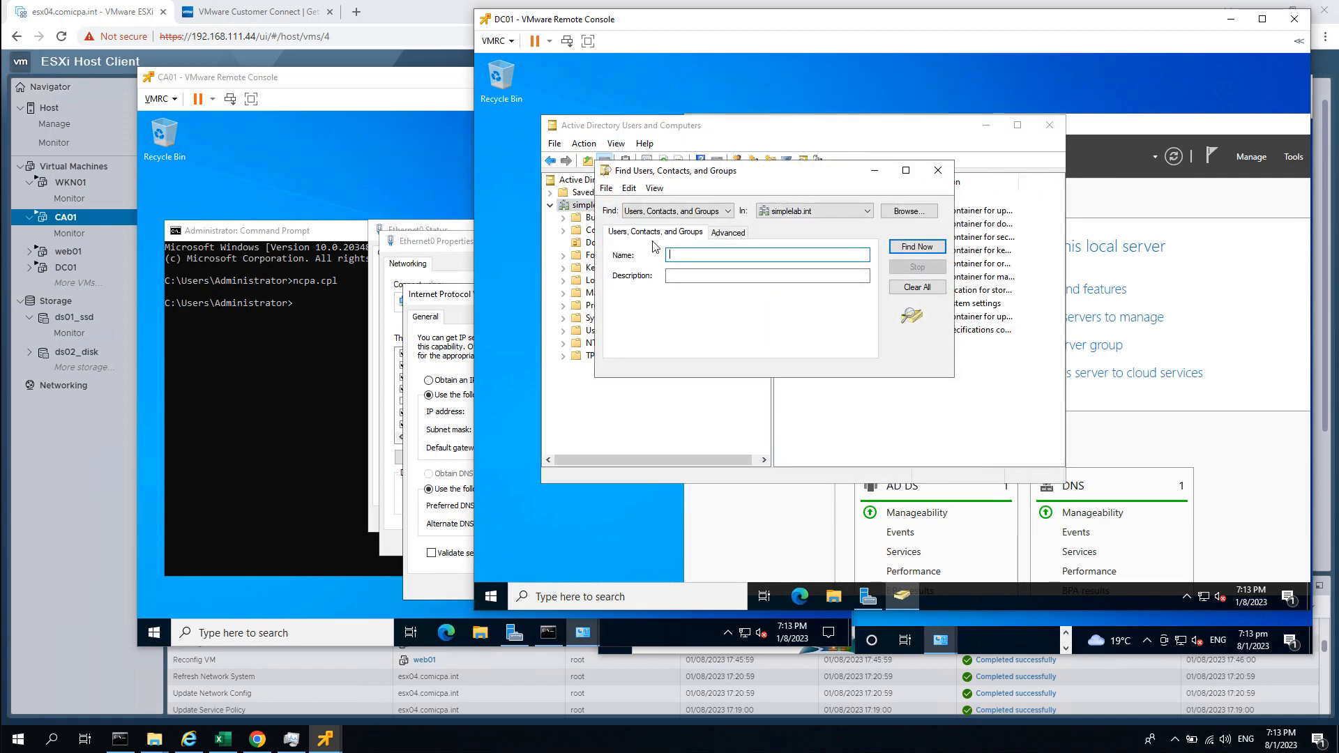
pyautogui.click(697, 212)
pyautogui.click(680, 237)
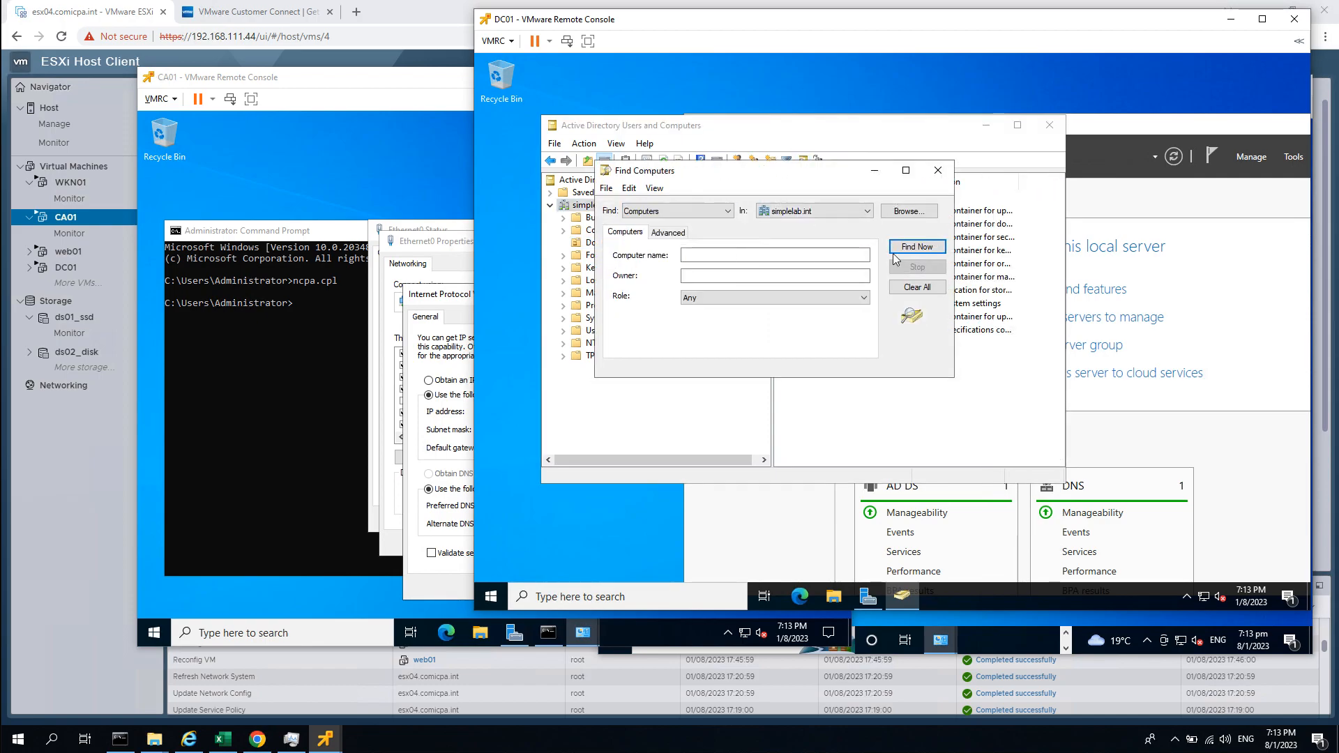
pyautogui.click(904, 248)
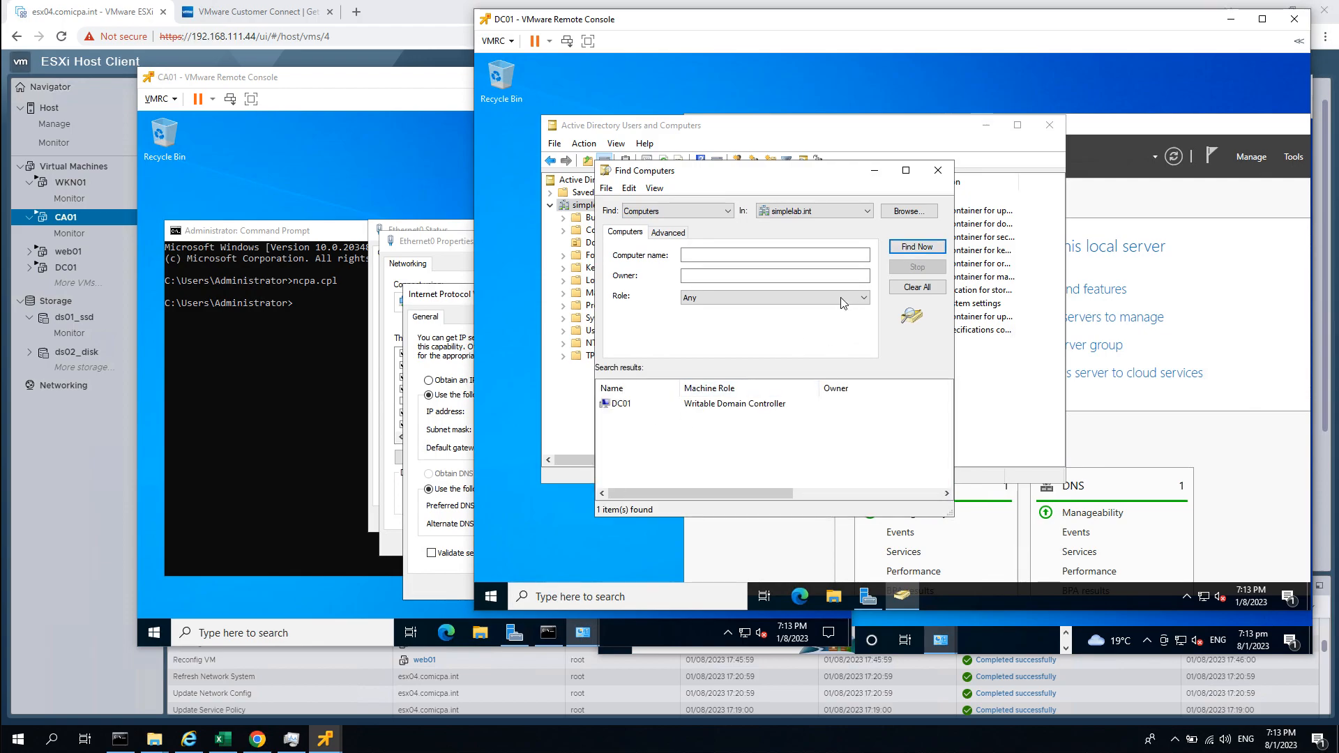
pyautogui.click(938, 171)
pyautogui.click(597, 218)
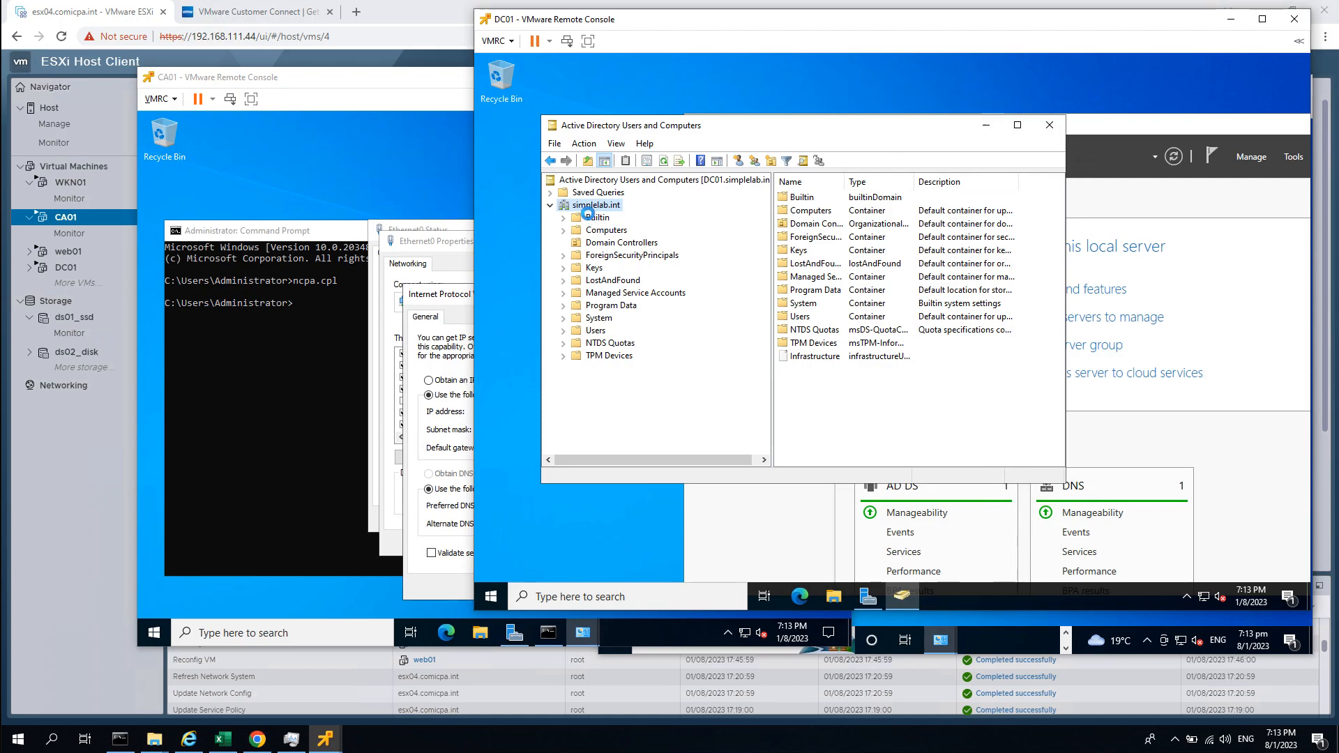
# Maximize the ADUC window and list the Users container with a wider Name column.
pyautogui.doubleClick(844, 182)
pyautogui.doubleClick(829, 125)
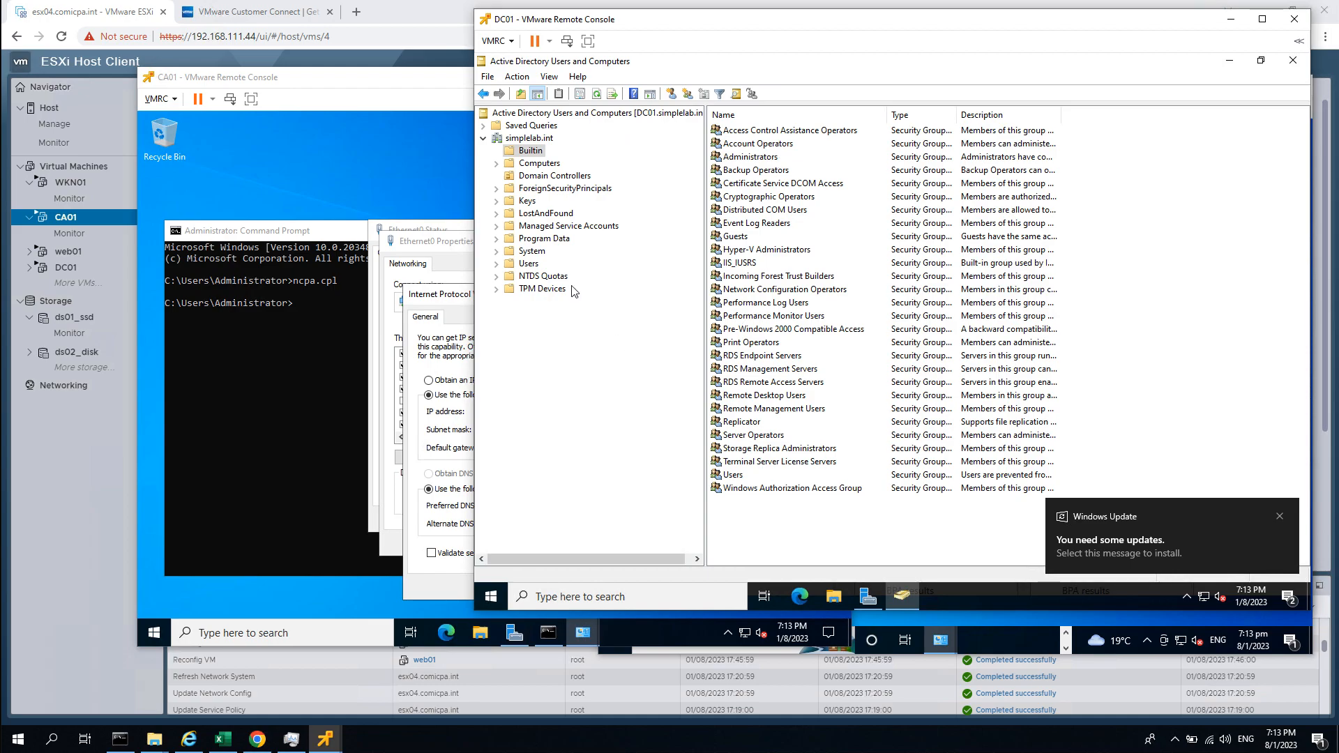
pyautogui.click(528, 265)
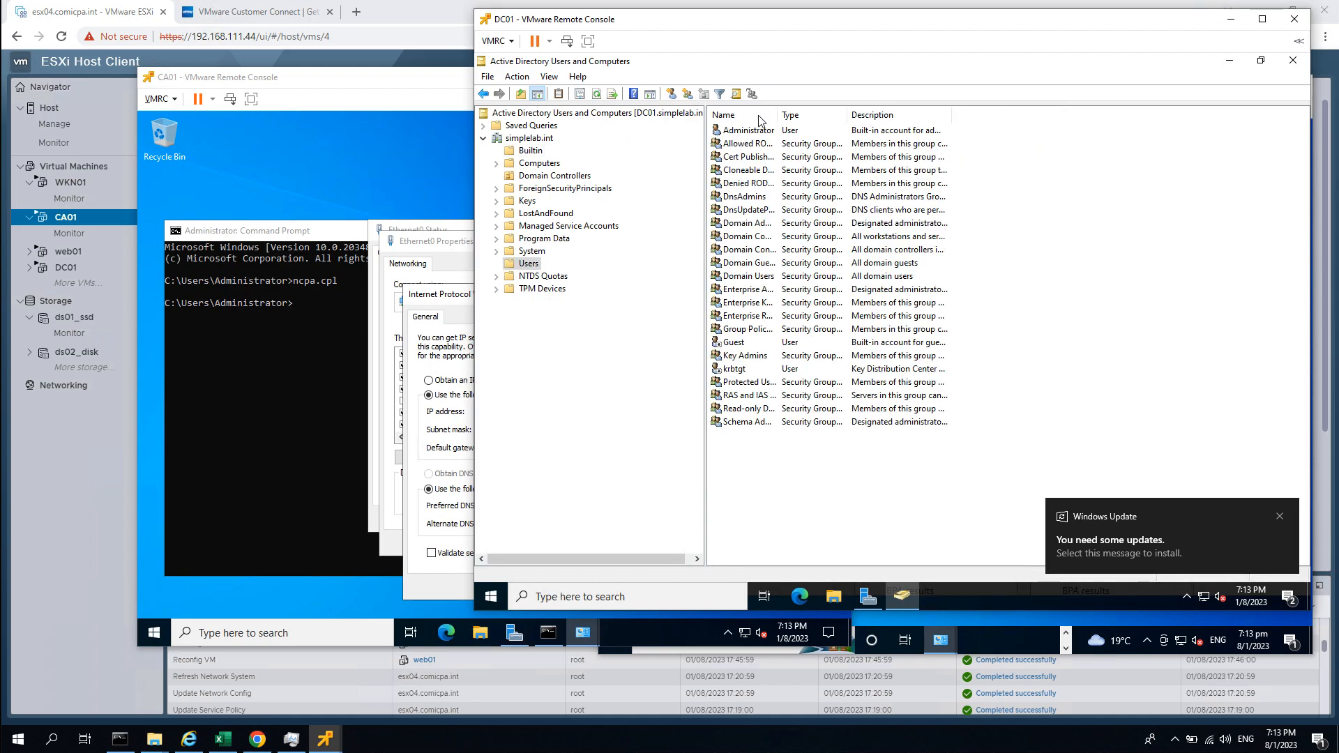
pyautogui.moveTo(773, 115); pyautogui.dragTo(837, 115)
# Open Administrator's properties and review its Member Of groups, including Schema Admins and Administrators.
pyautogui.doubleClick(787, 132)
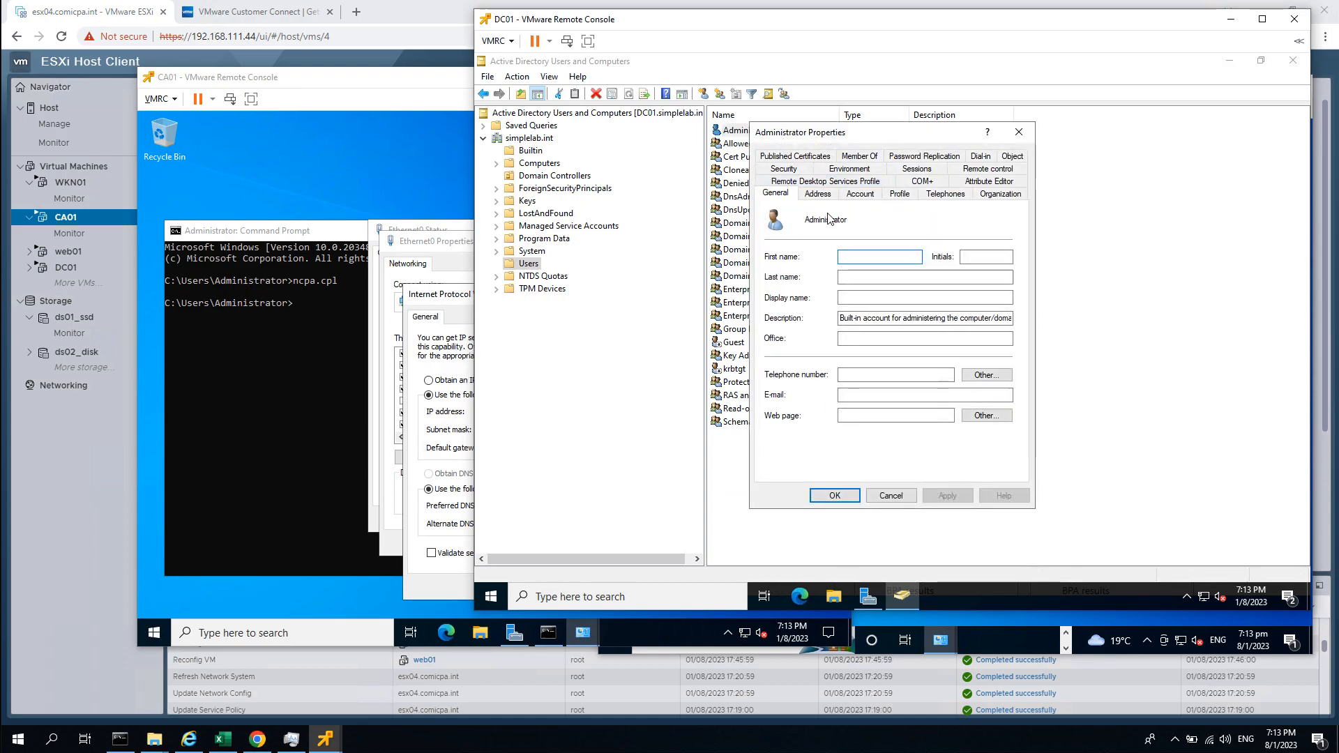
pyautogui.click(859, 157)
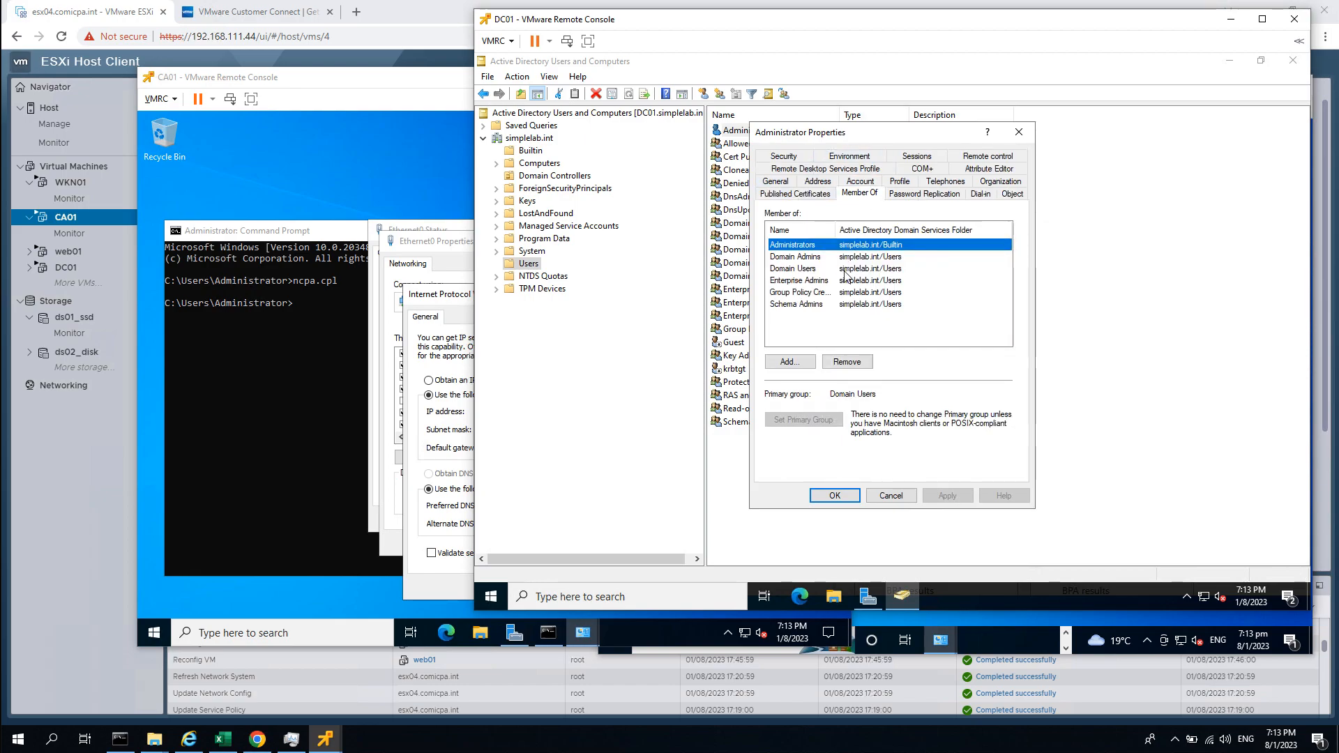
pyautogui.click(820, 306)
pyautogui.click(825, 245)
pyautogui.moveTo(835, 229); pyautogui.dragTo(882, 235)
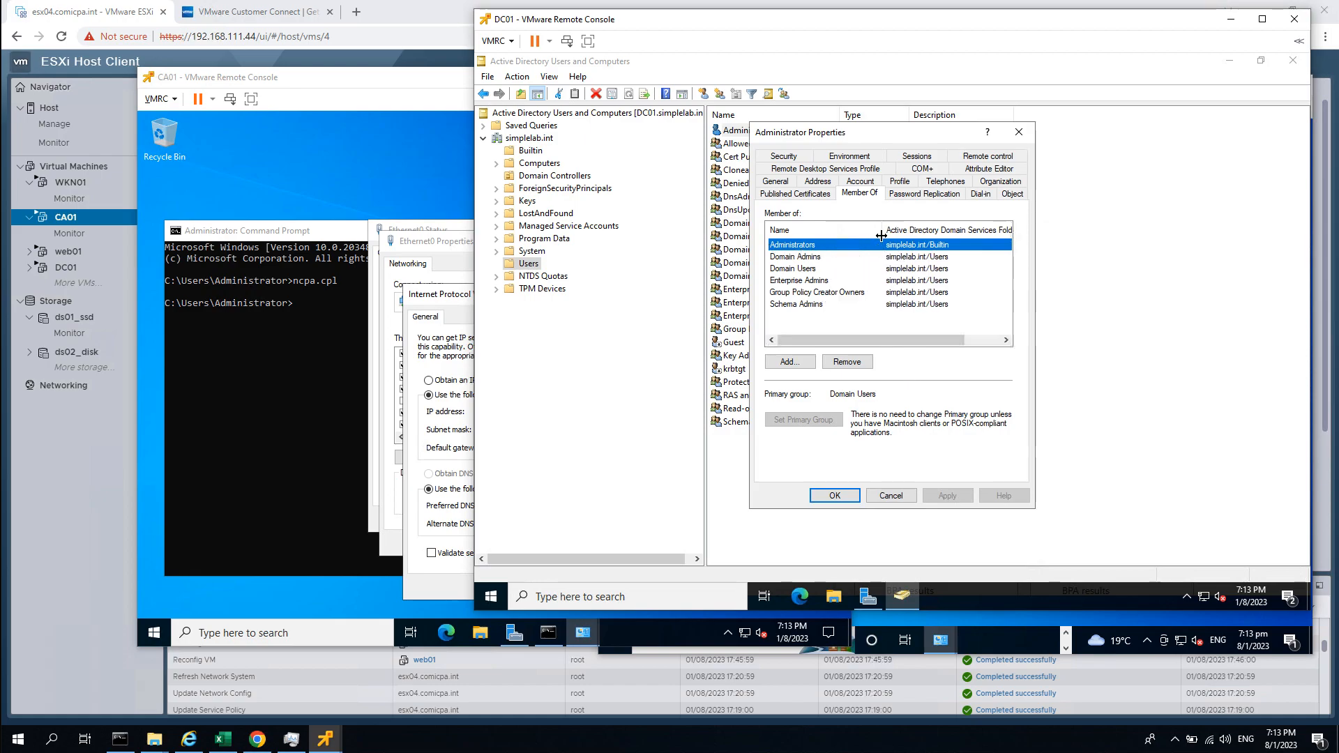
pyautogui.click(802, 325)
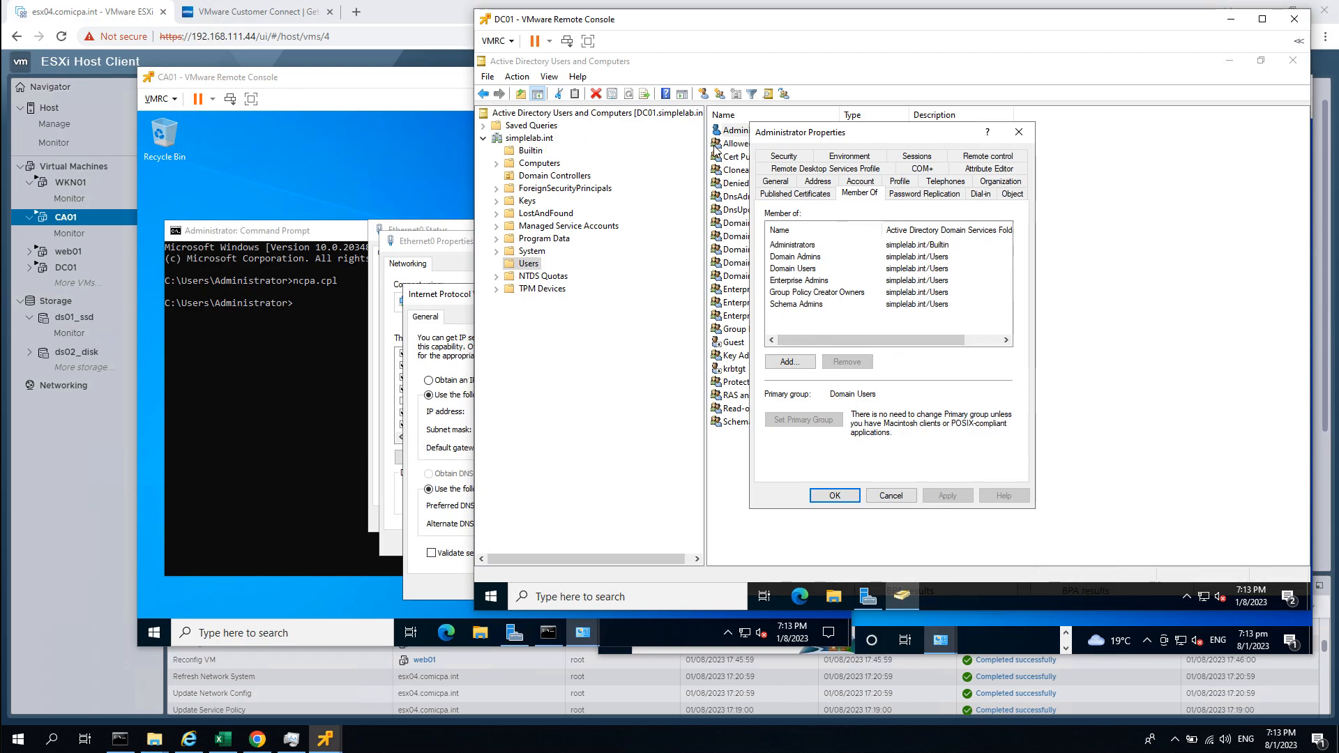
# Cancel Administrator Properties and widen the Users list's Description column.
pyautogui.click(893, 496)
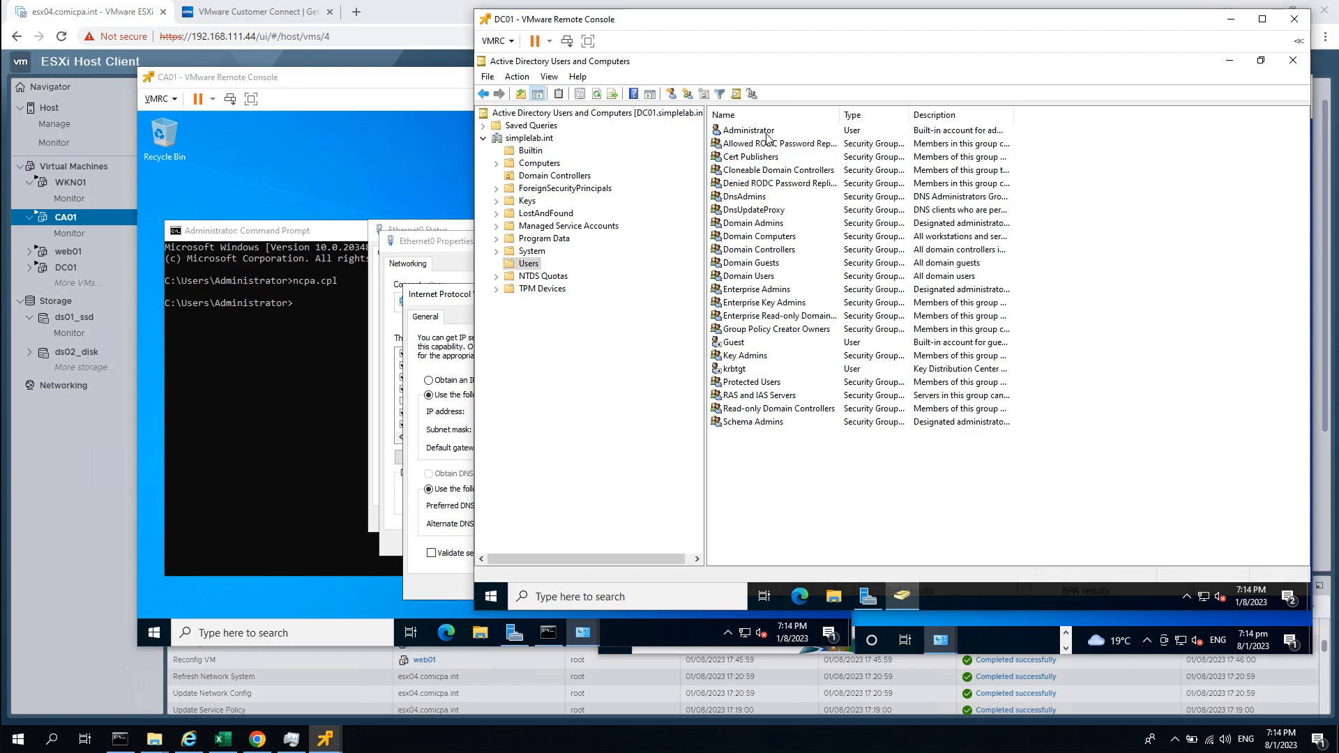
pyautogui.moveTo(1015, 113); pyautogui.dragTo(1083, 115)
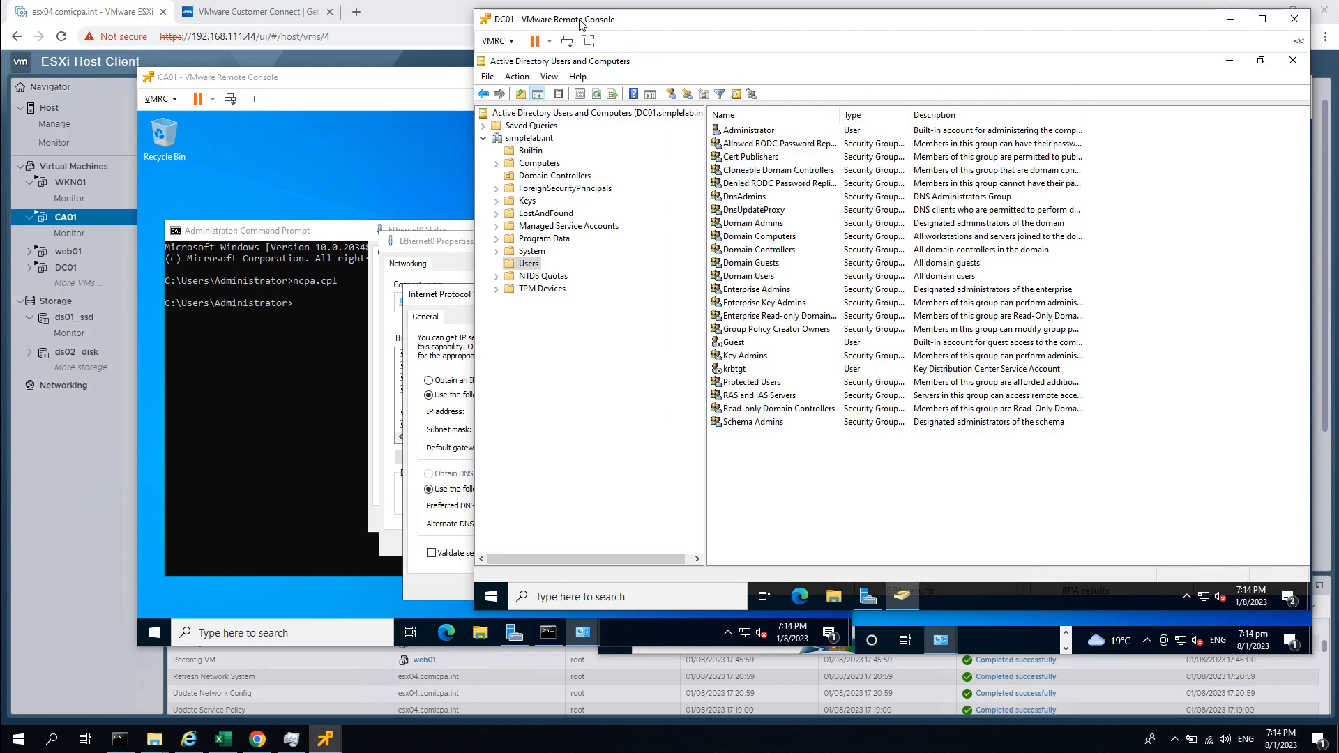
# Arrange the DC01, CA01 and WKN01 consoles so both IPv4 Properties dialogs can be compared.
pyautogui.moveTo(575, 22); pyautogui.dragTo(526, 21)
pyautogui.click(382, 99)
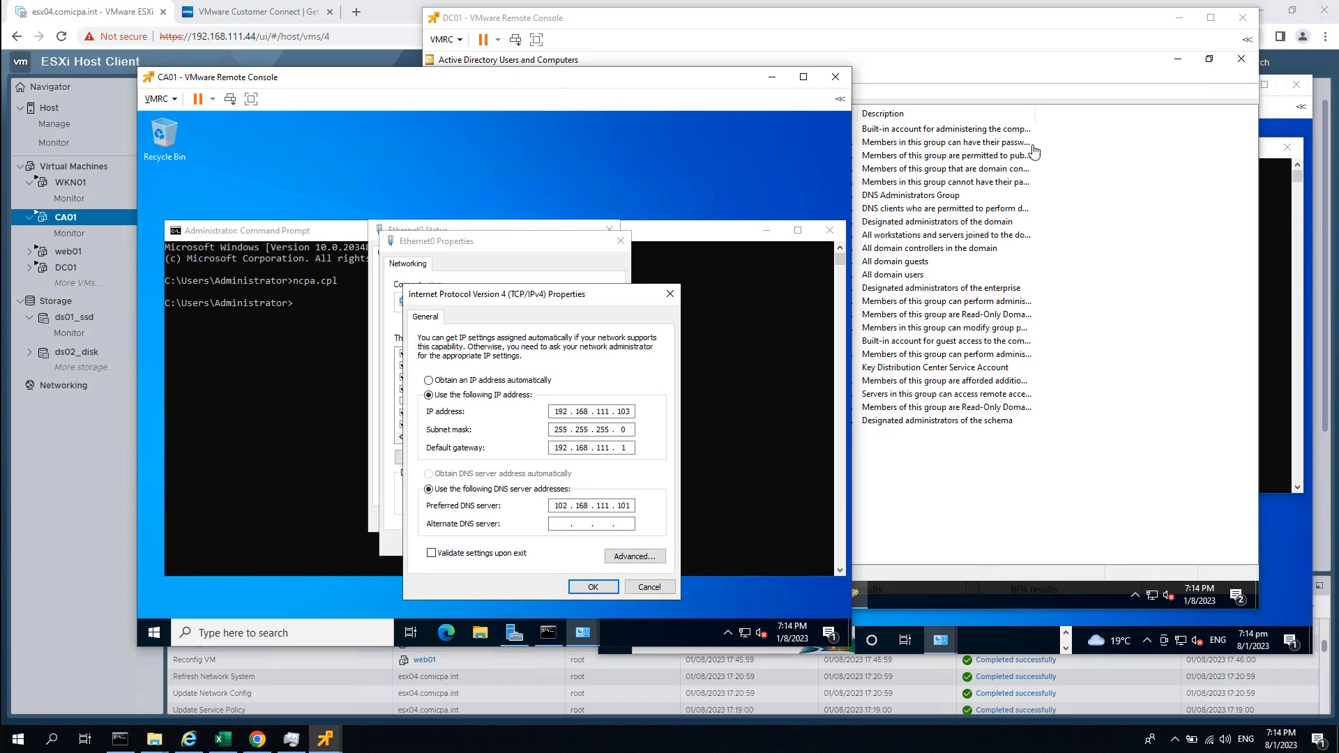
pyautogui.click(1271, 116)
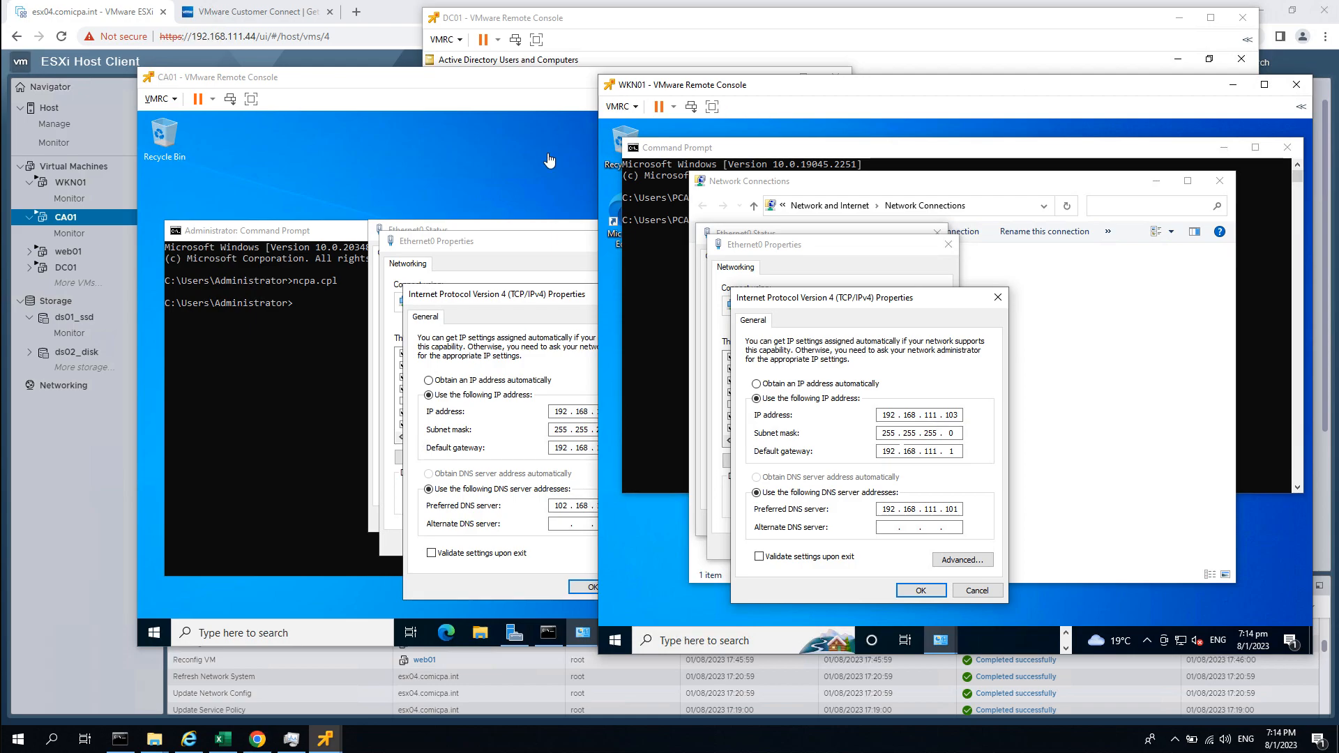
pyautogui.click(424, 89)
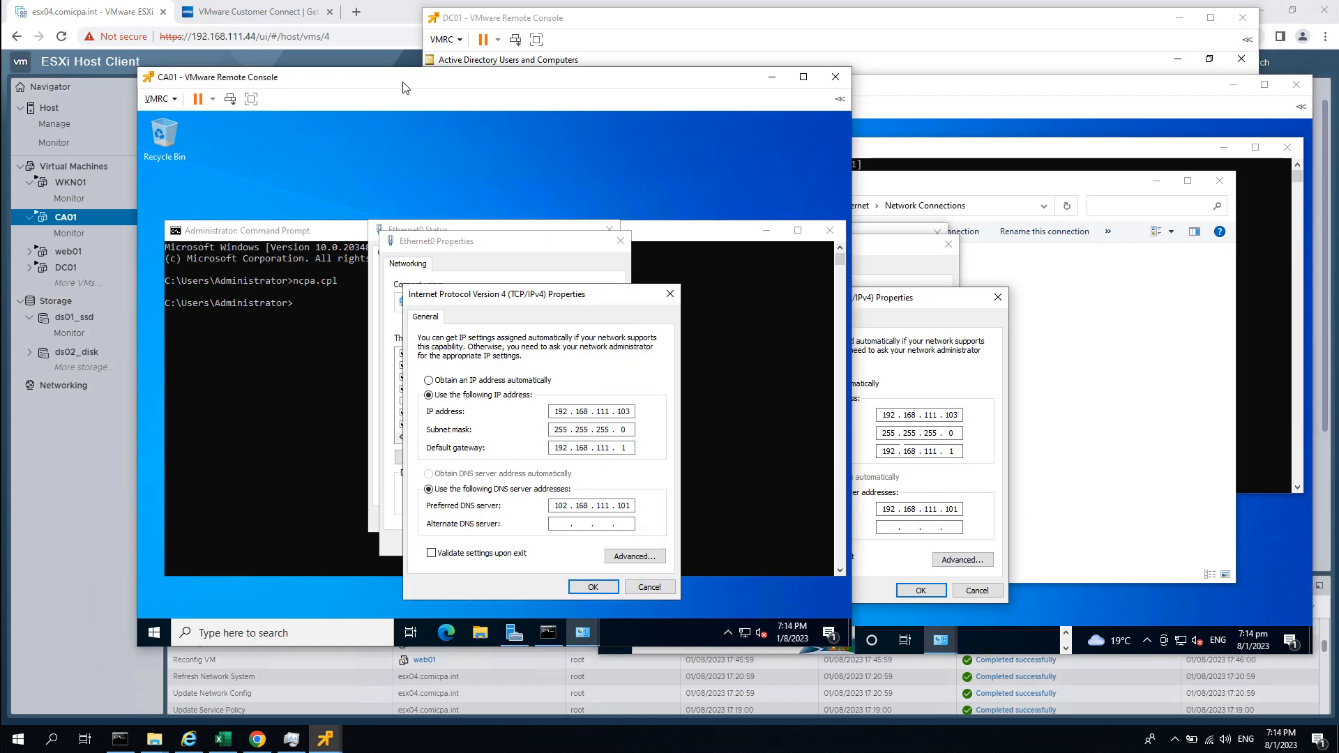
pyautogui.moveTo(406, 90); pyautogui.dragTo(362, 89)
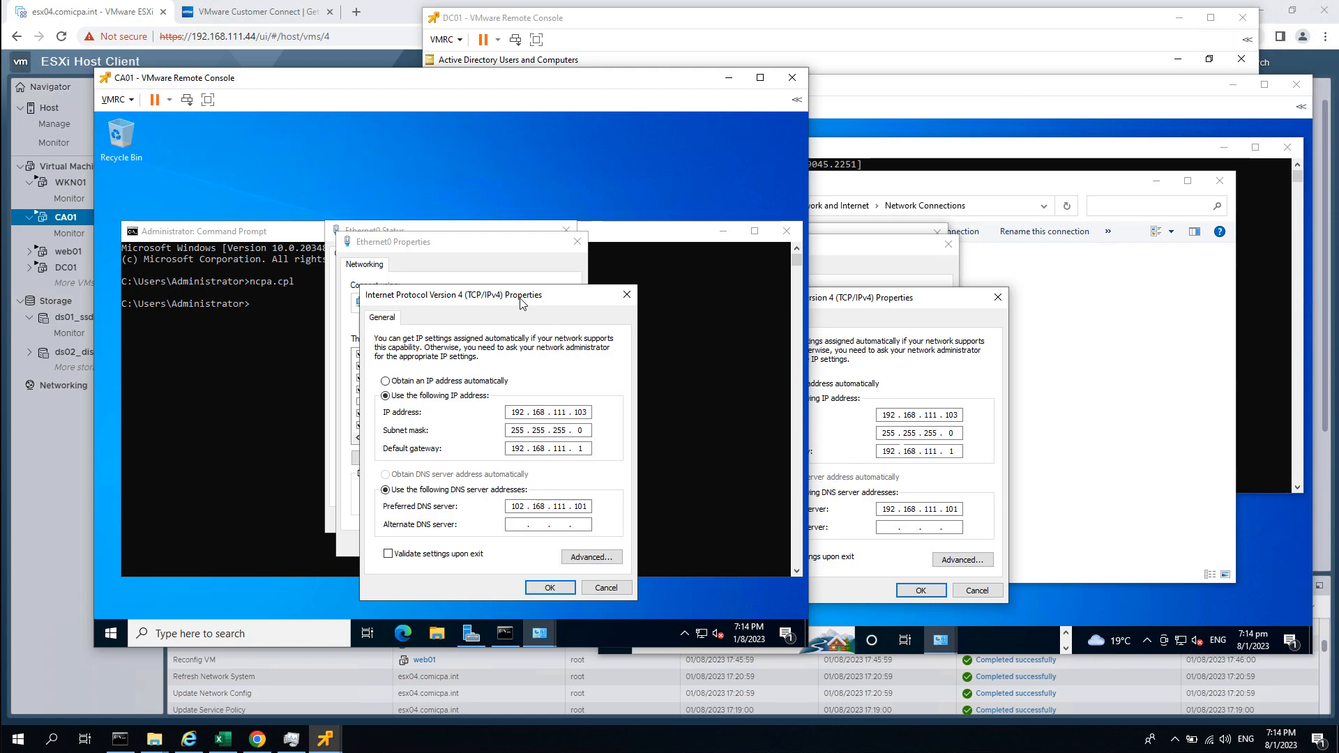
pyautogui.moveTo(488, 295); pyautogui.dragTo(498, 236)
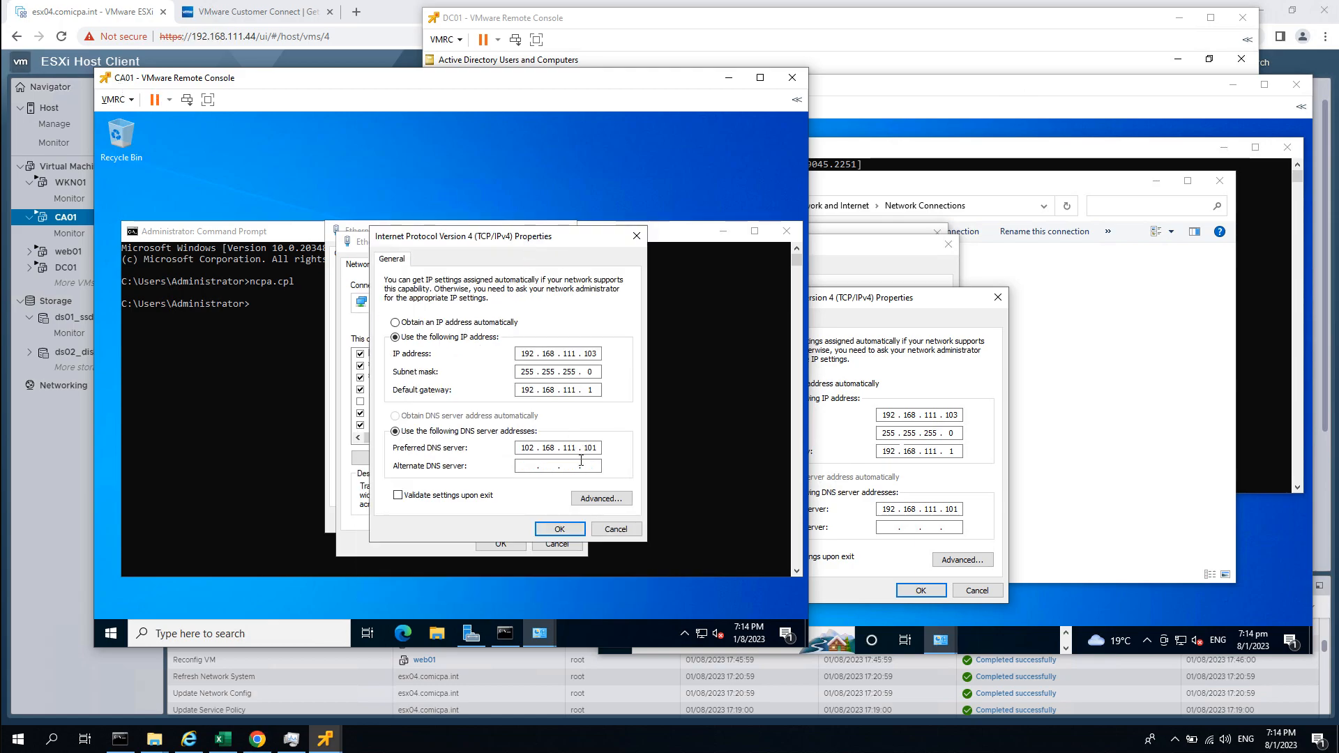
pyautogui.click(879, 323)
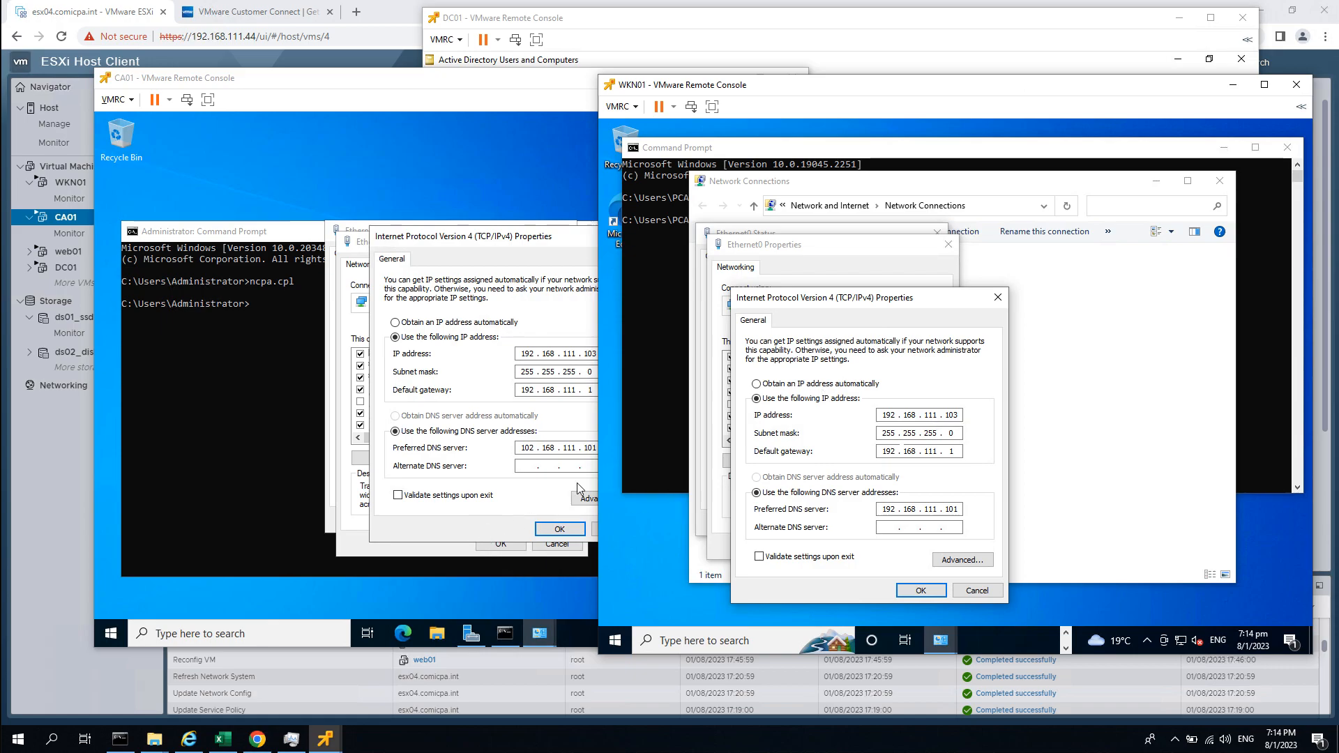
pyautogui.click(482, 534)
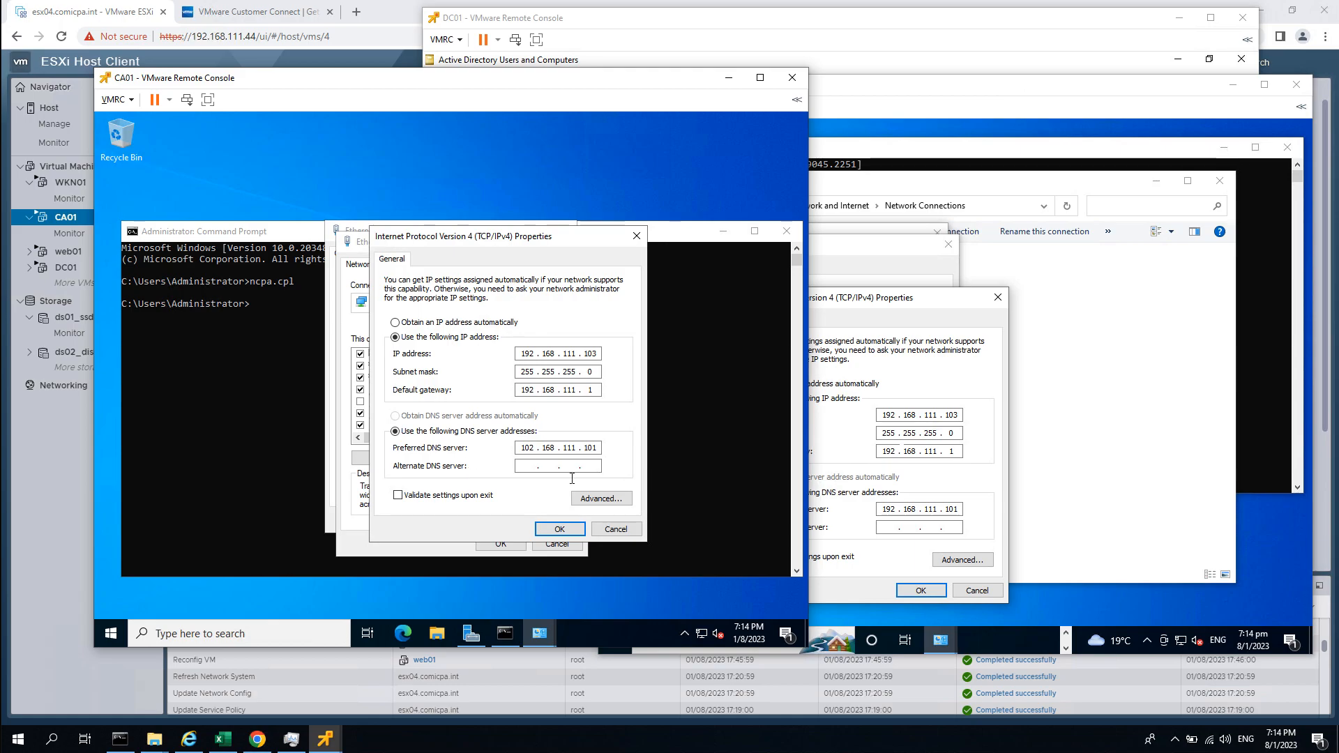
# Check the planned ca01 and wkn01 addresses in SimpleLab_v1.0 cells D6:E7, then minimize Excel.
pyautogui.click(232, 738)
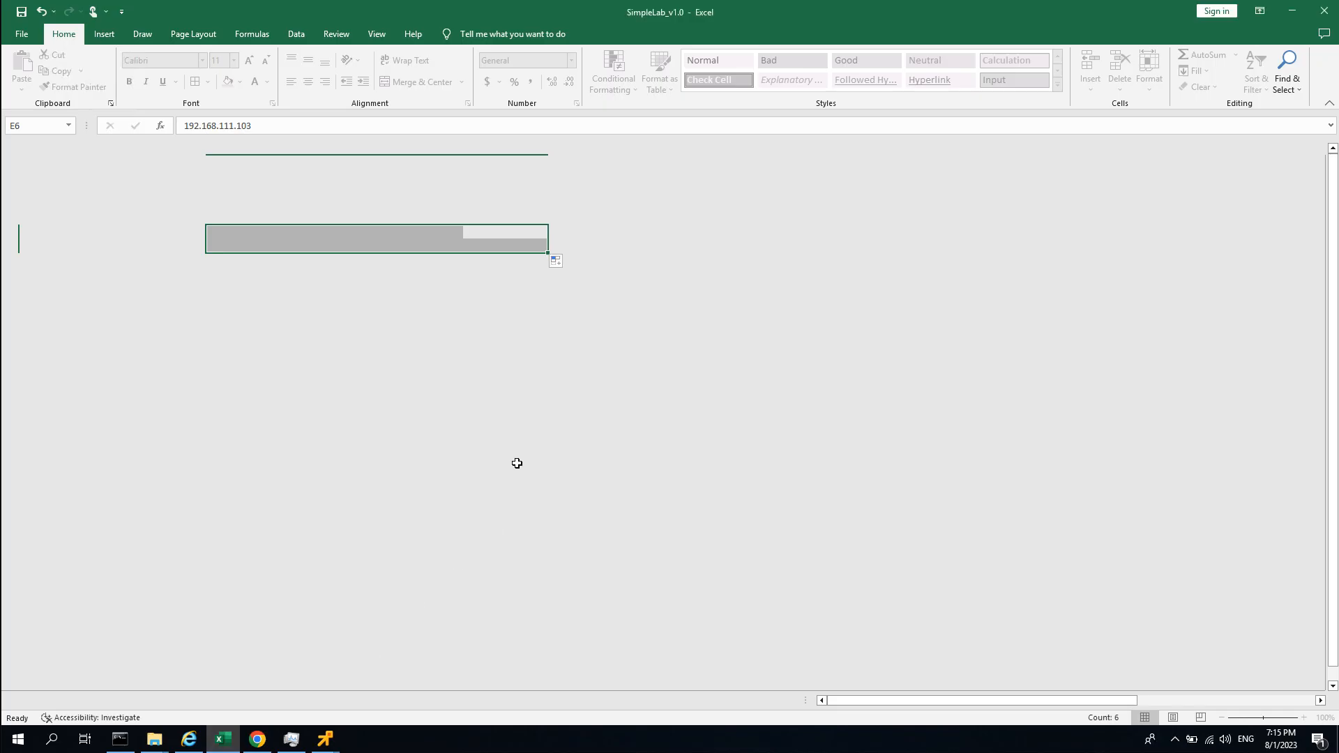
pyautogui.click(516, 378)
pyautogui.moveTo(535, 206); pyautogui.dragTo(535, 218)
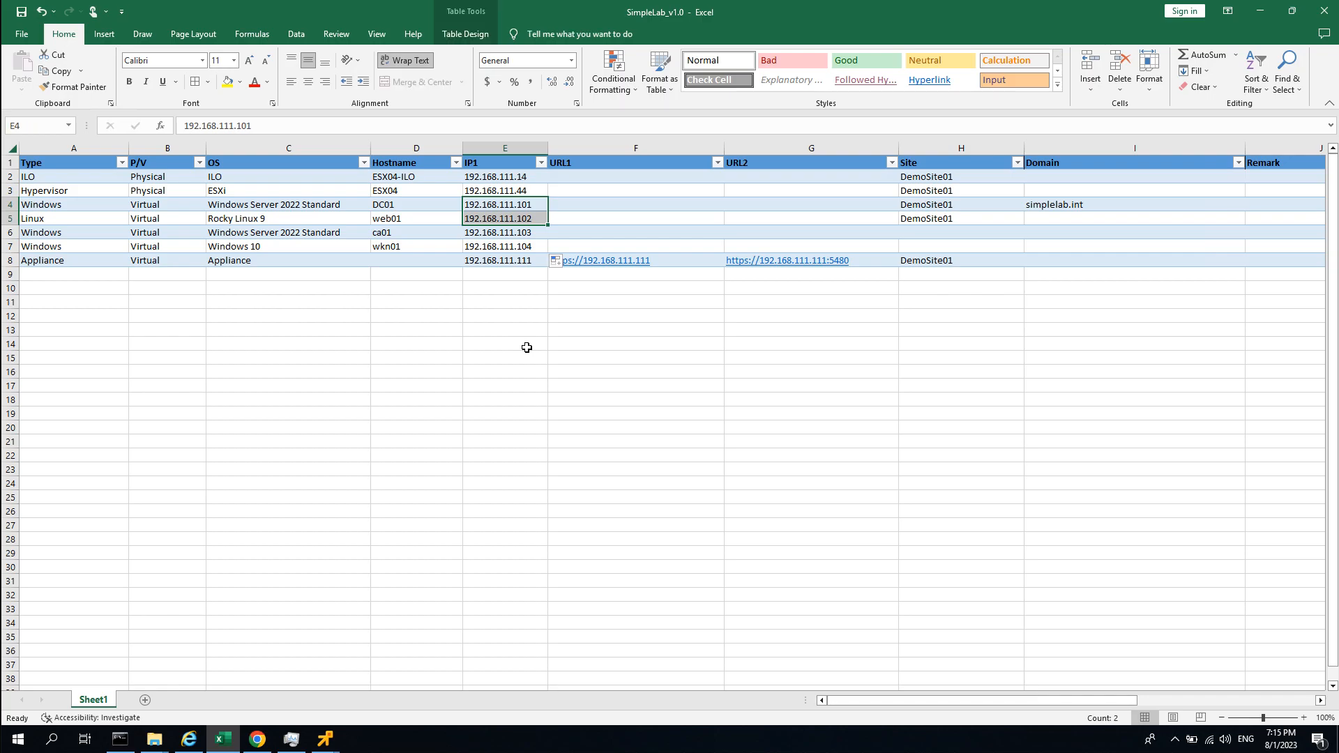
pyautogui.click(537, 235)
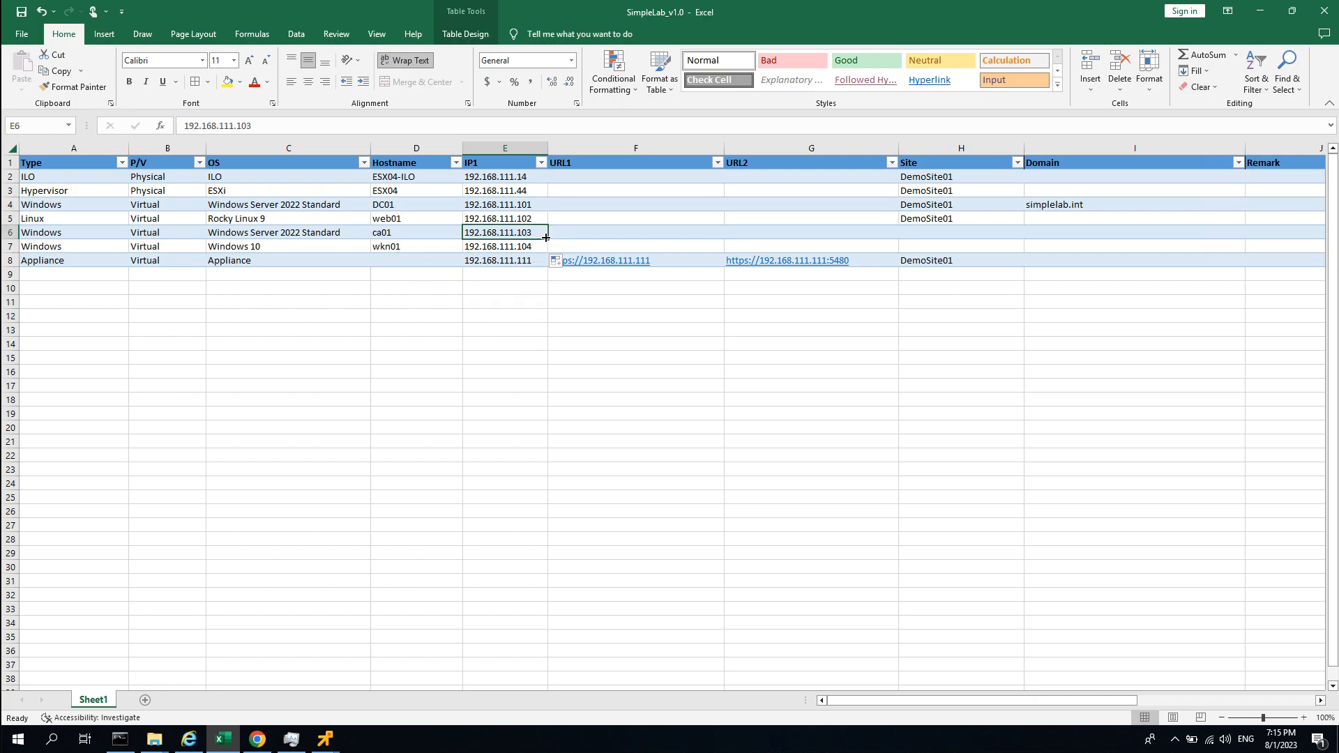
pyautogui.click(393, 235)
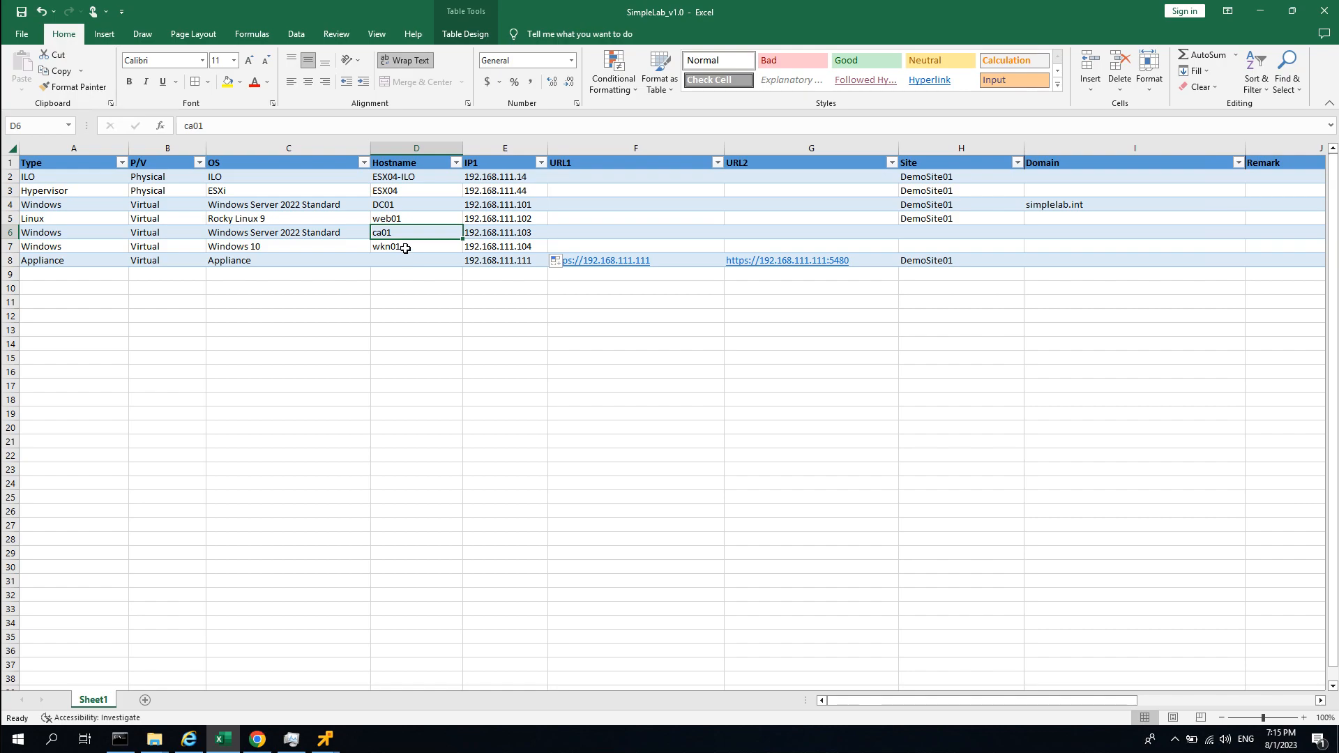
pyautogui.press('Down')
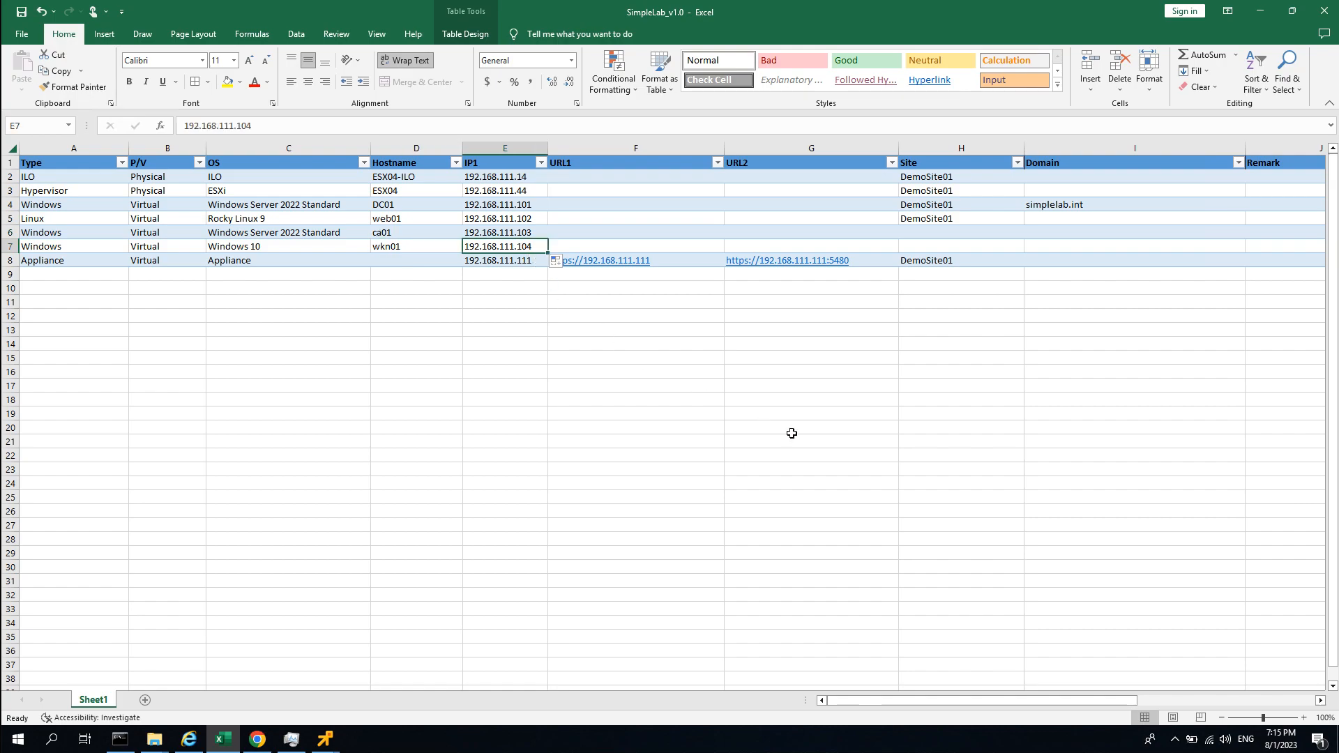
pyautogui.click(959, 469)
pyautogui.click(1260, 12)
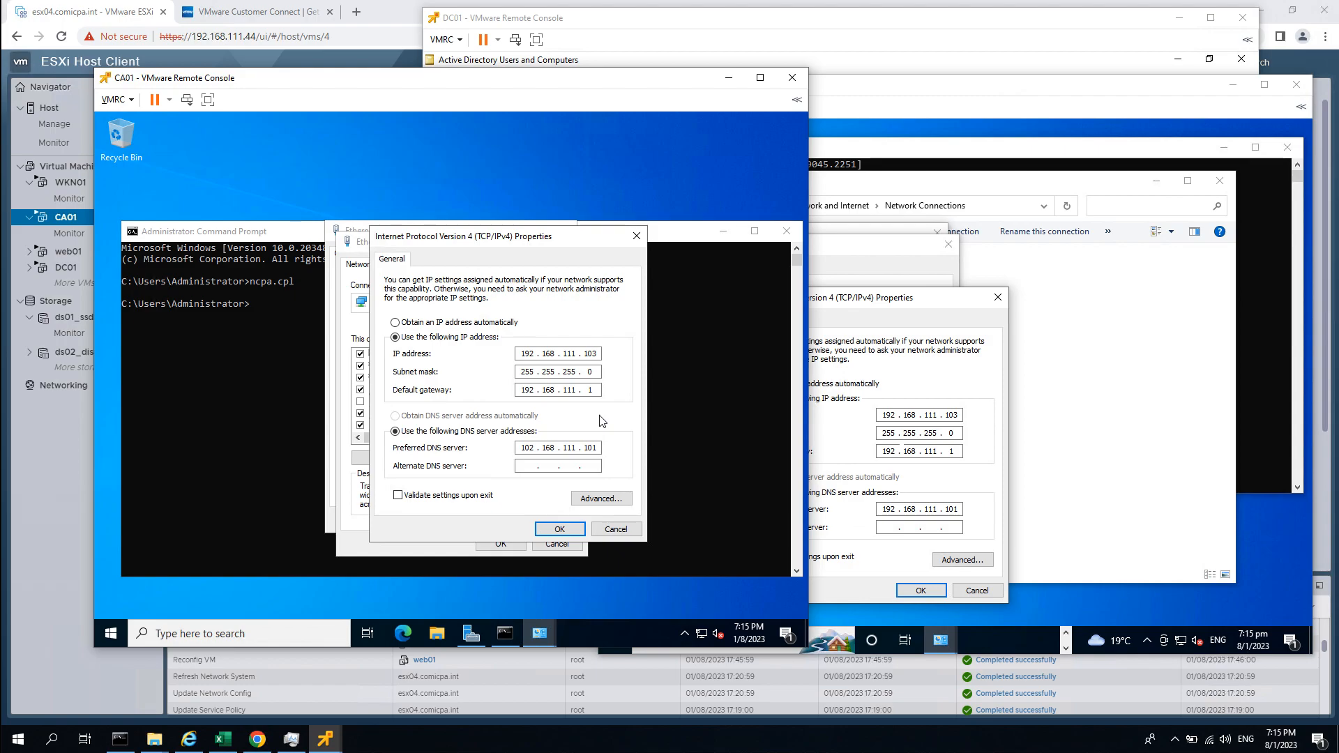
# Verify CA01's DNS server 192.168.111.101 in the IPv4 and advanced TCP/IP settings, then OK the IPv4 dialog.
pyautogui.moveTo(525, 242); pyautogui.dragTo(527, 232)
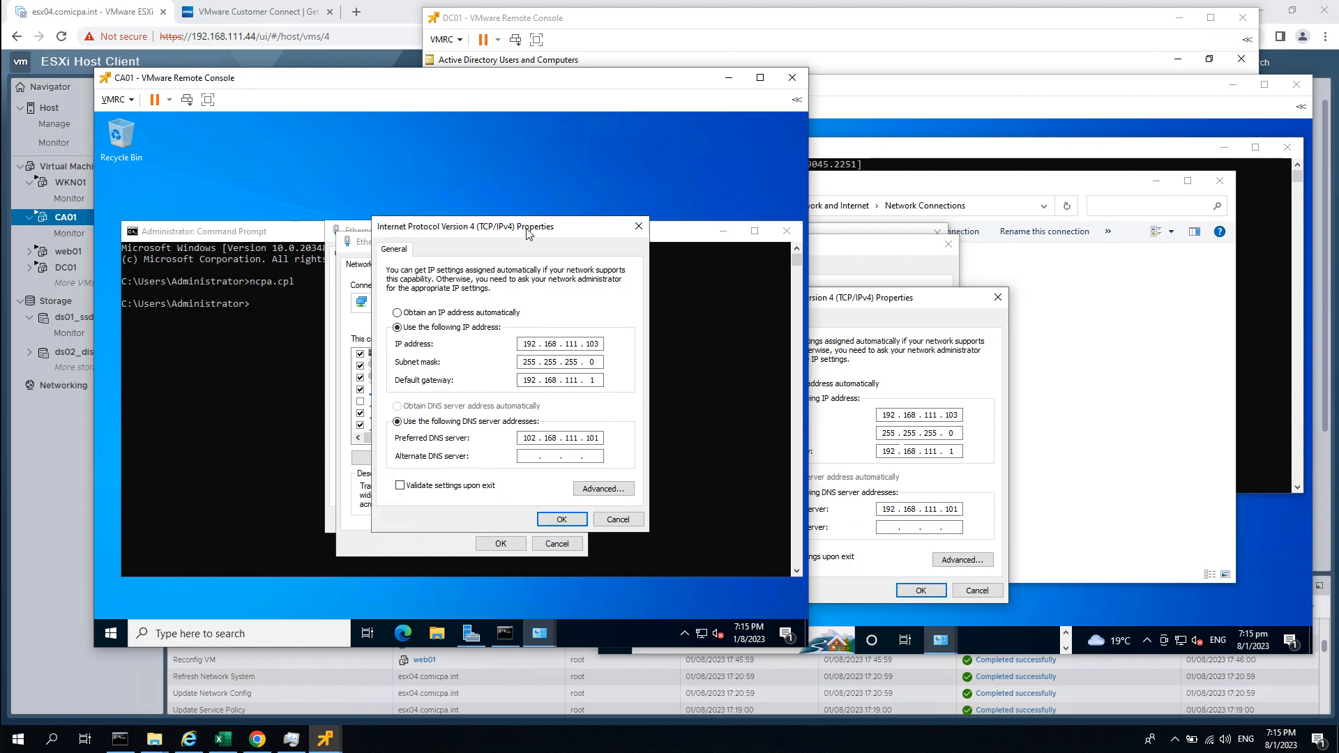
pyautogui.click(531, 457)
pyautogui.click(599, 491)
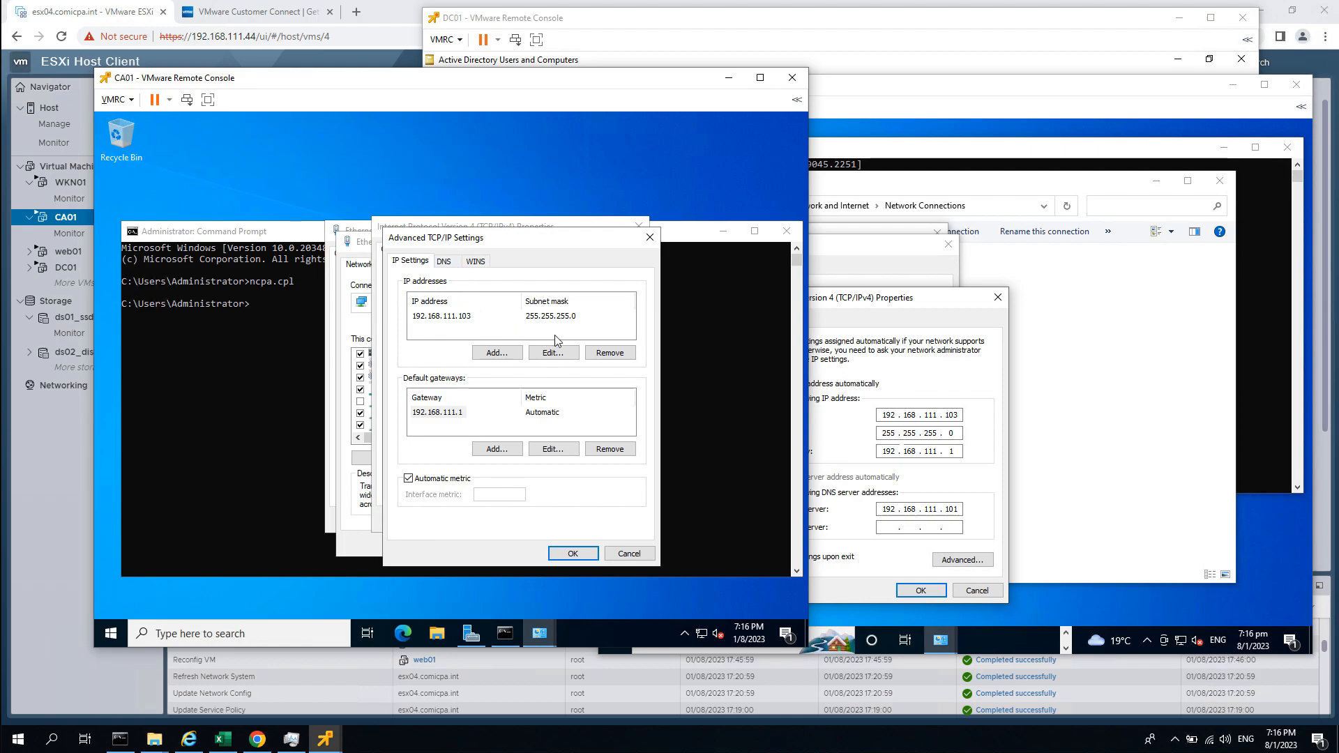
pyautogui.click(444, 260)
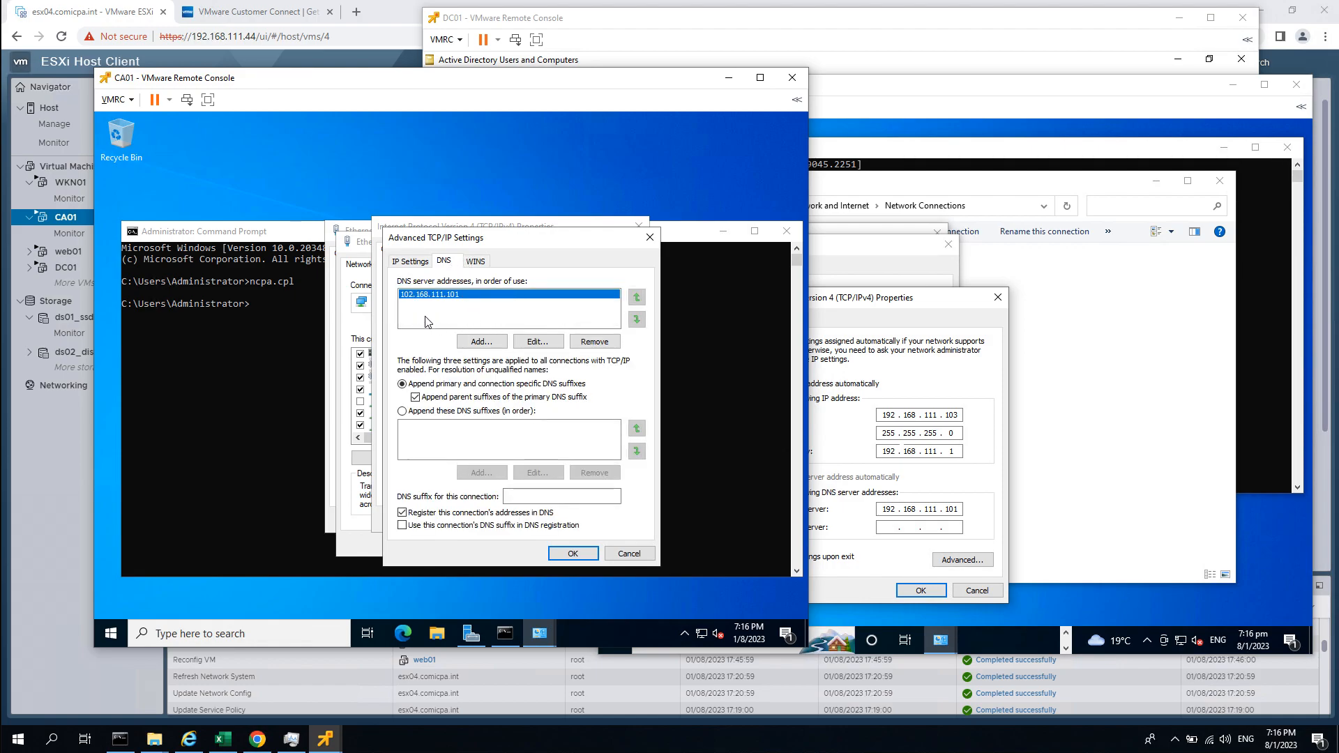
pyautogui.click(573, 553)
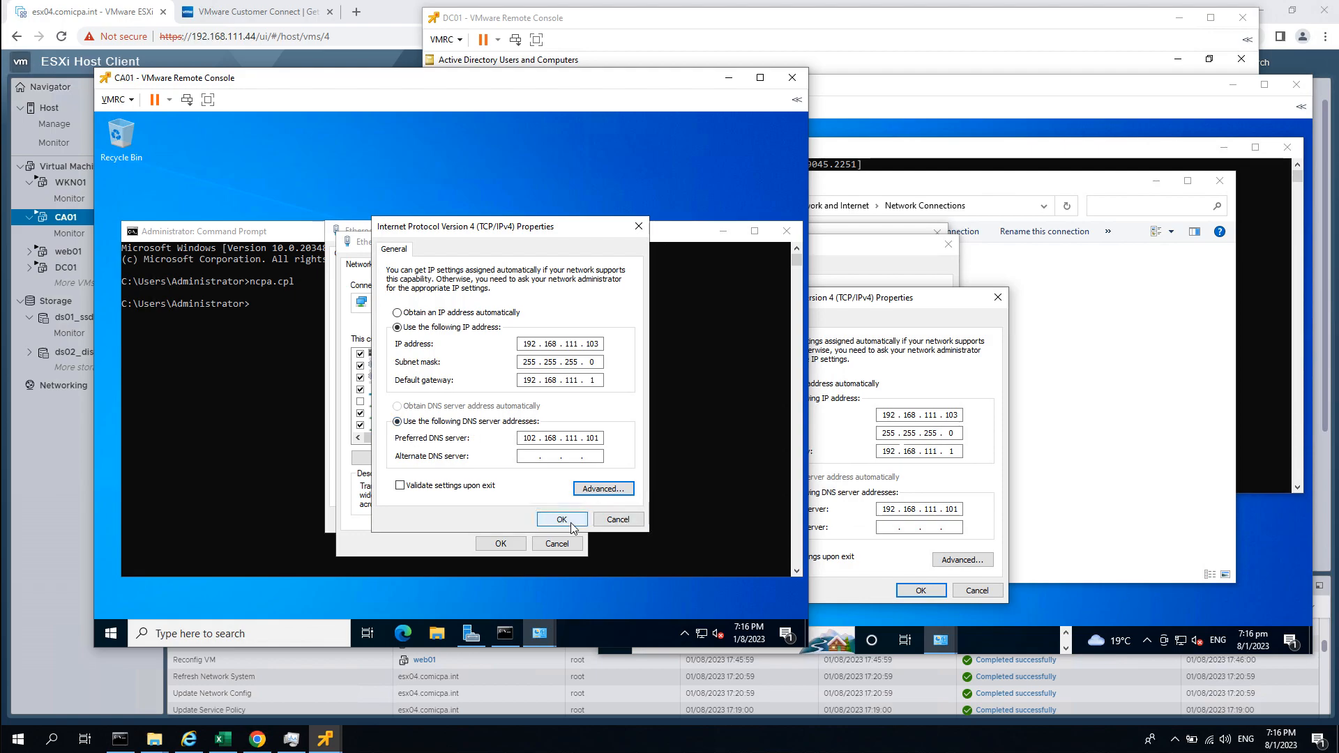
pyautogui.doubleClick(591, 440)
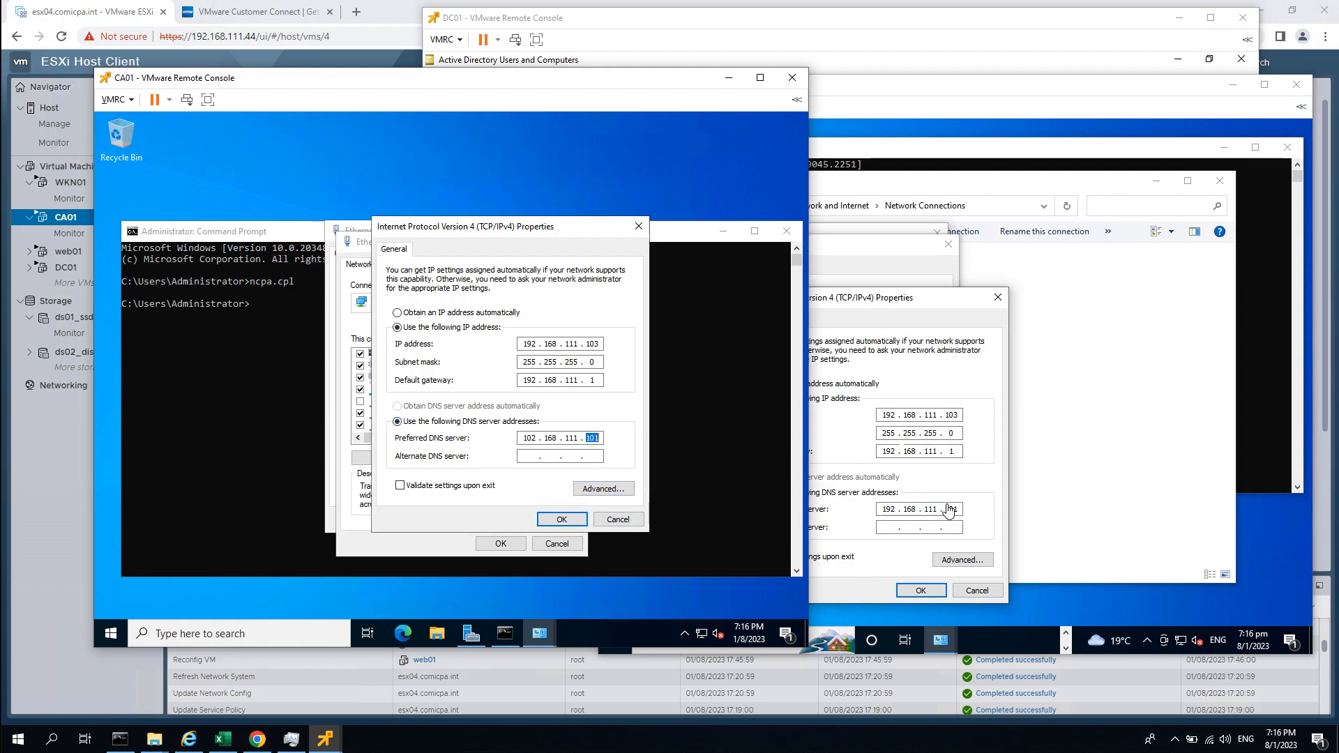
pyautogui.click(558, 519)
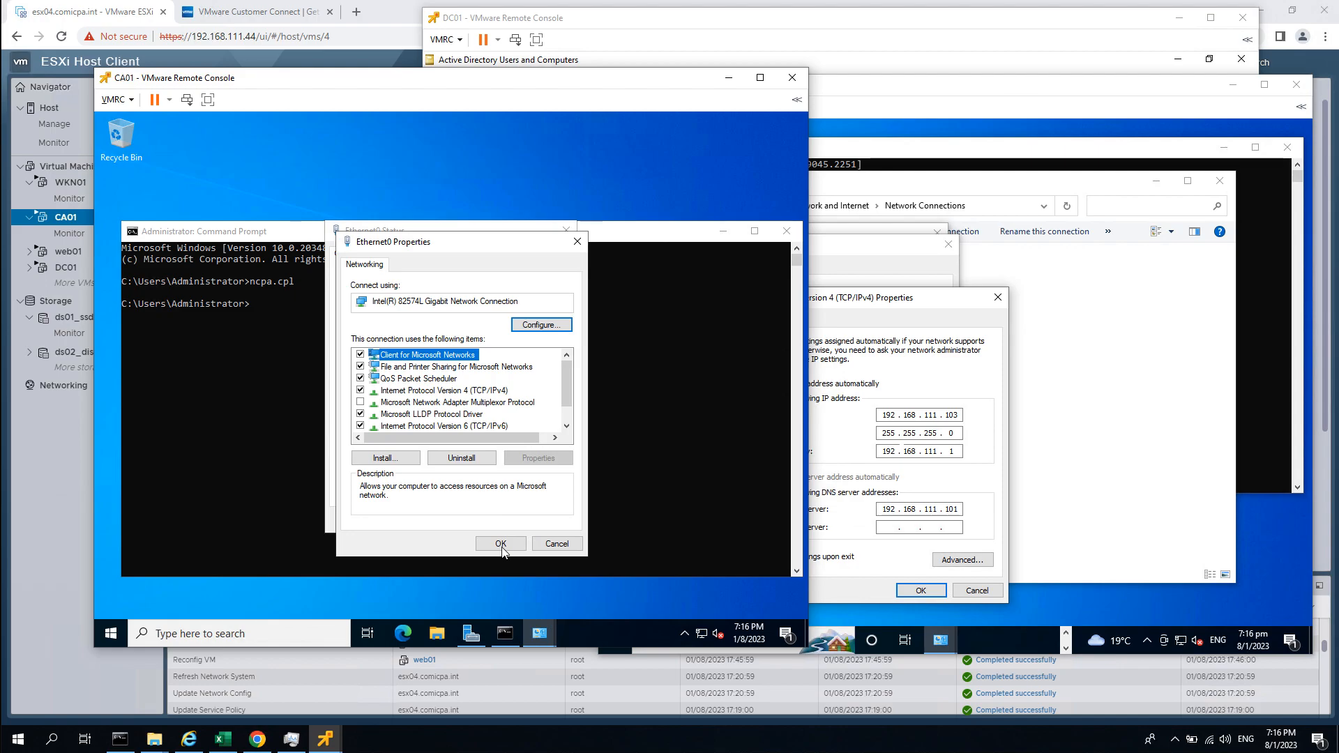
# Confirm CA01's adapter properties and WKN01's IPv4 and adapter settings, dismissing the discoverability prompt.
pyautogui.click(507, 544)
pyautogui.click(546, 520)
pyautogui.click(921, 591)
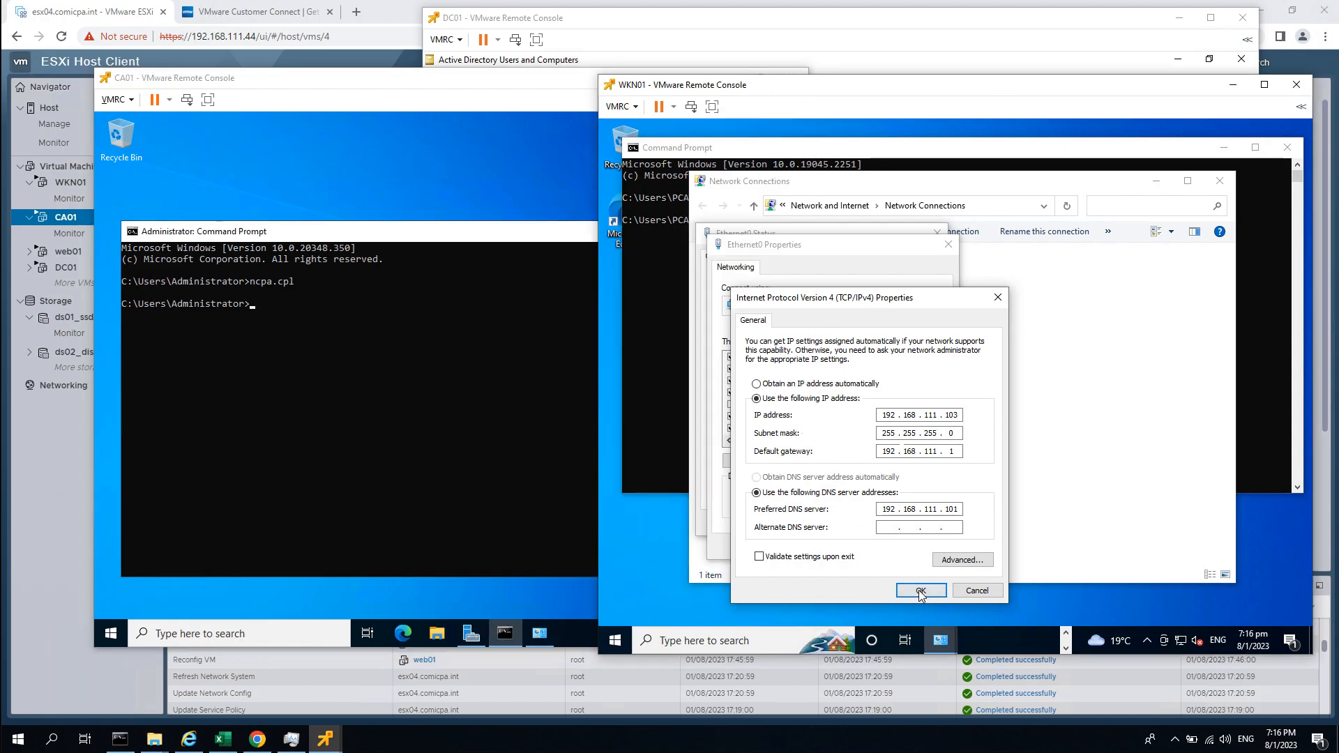
pyautogui.click(921, 591)
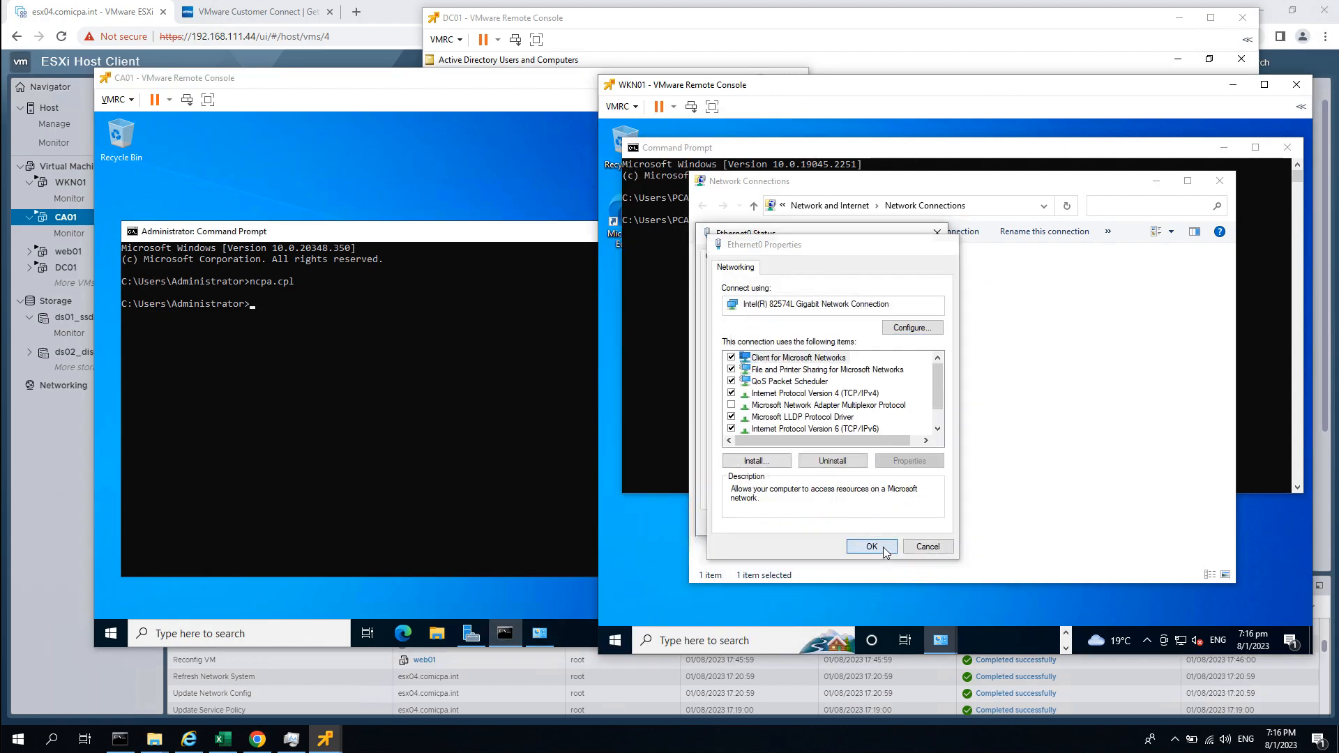
pyautogui.click(872, 546)
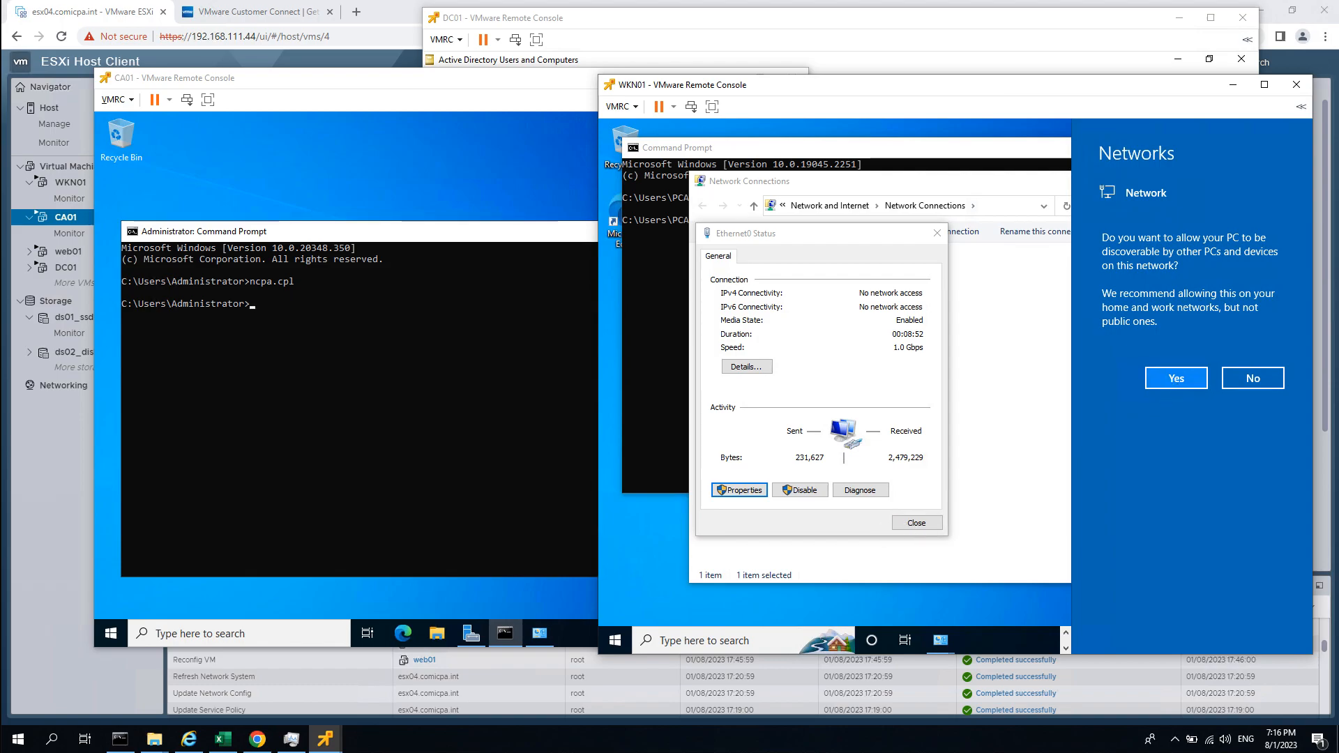
pyautogui.click(916, 523)
pyautogui.click(907, 408)
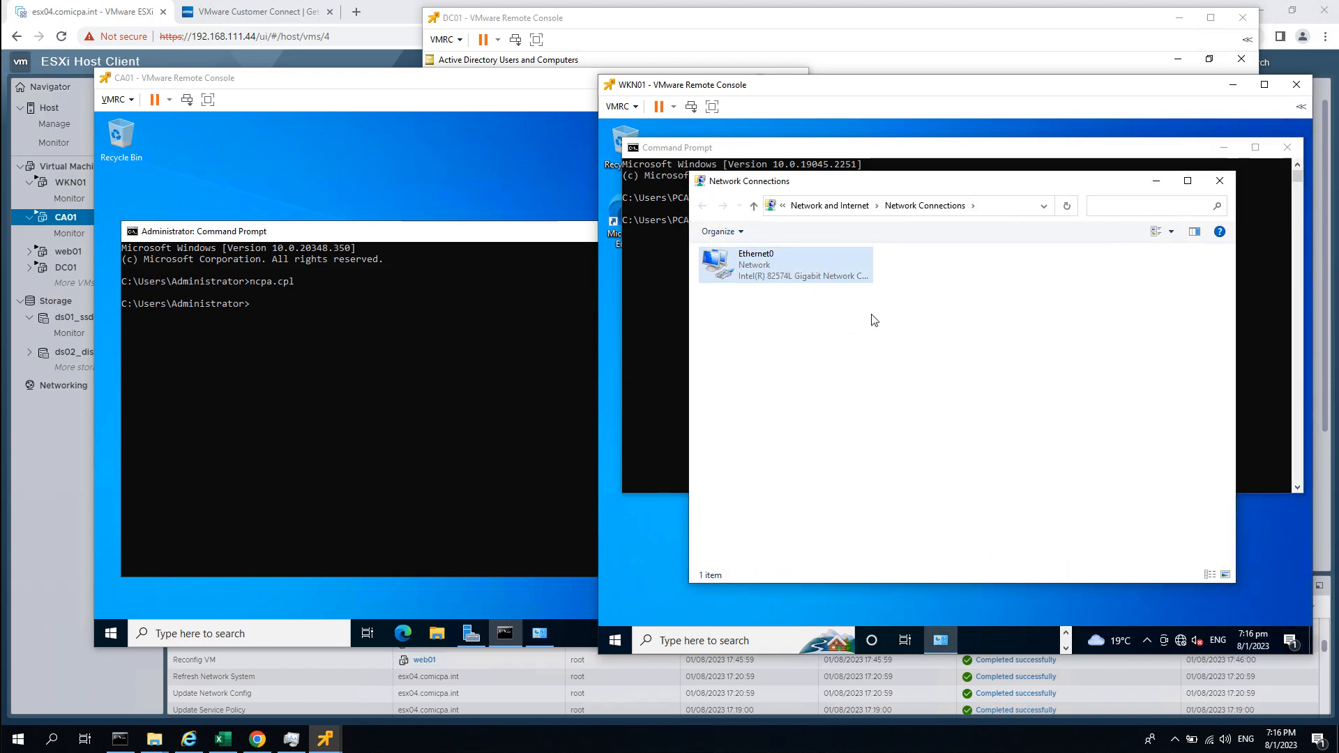
# Check WKN01's Ethernet0 status for Internet access, then minimize the network and Command Prompt windows on both VMs.
pyautogui.doubleClick(773, 280)
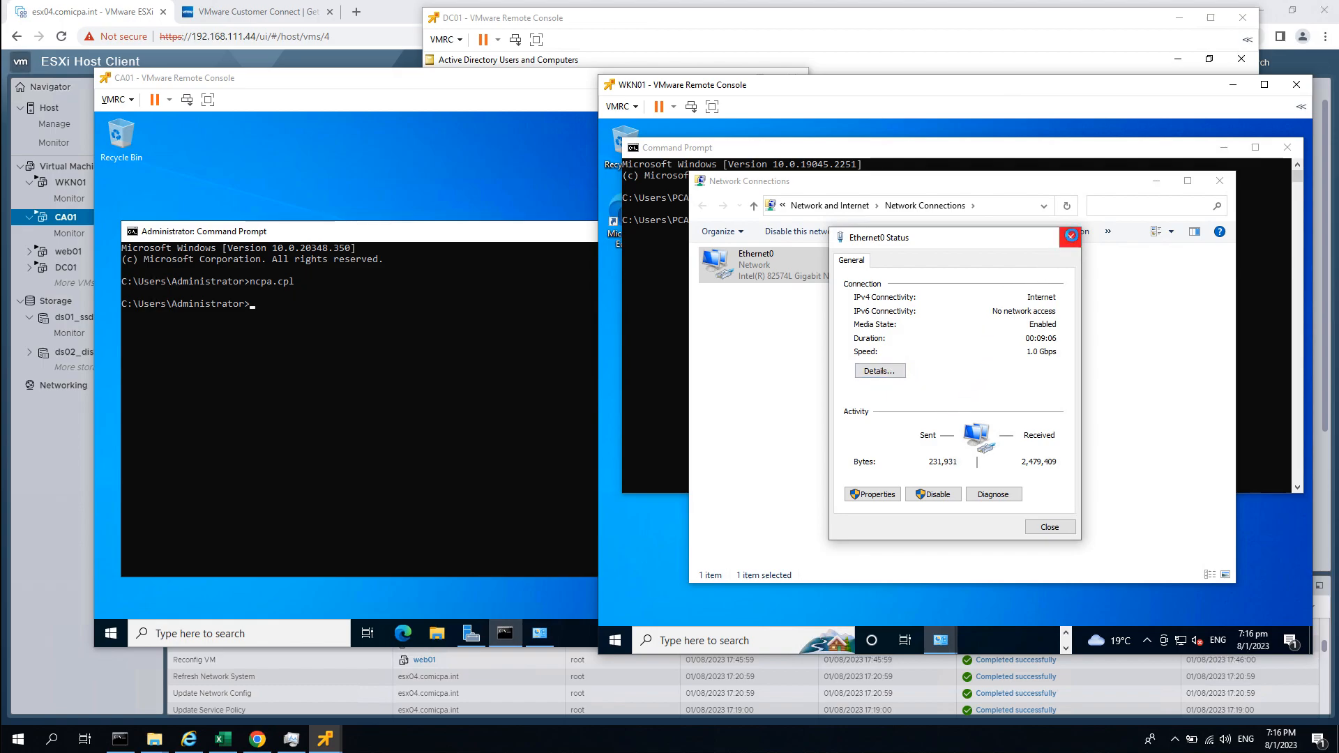
pyautogui.click(1071, 238)
pyautogui.click(996, 349)
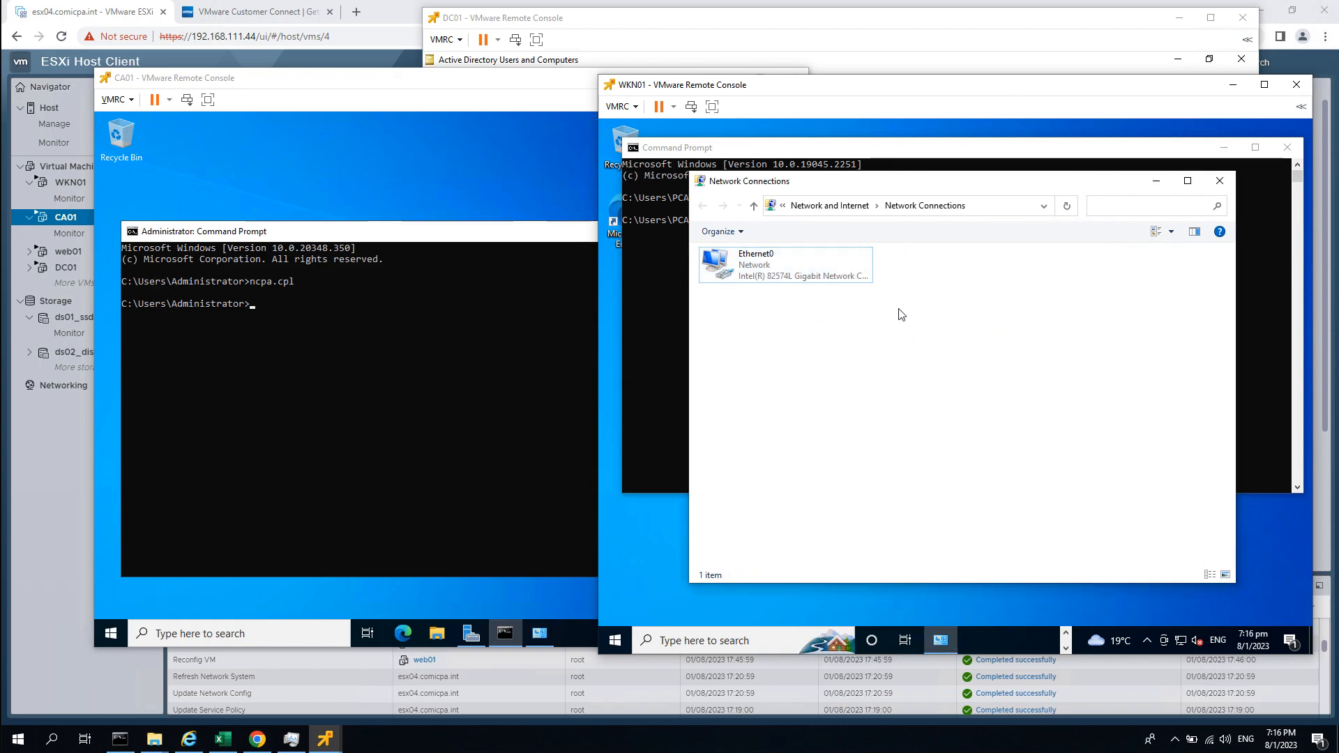
pyautogui.click(1141, 182)
pyautogui.click(1223, 147)
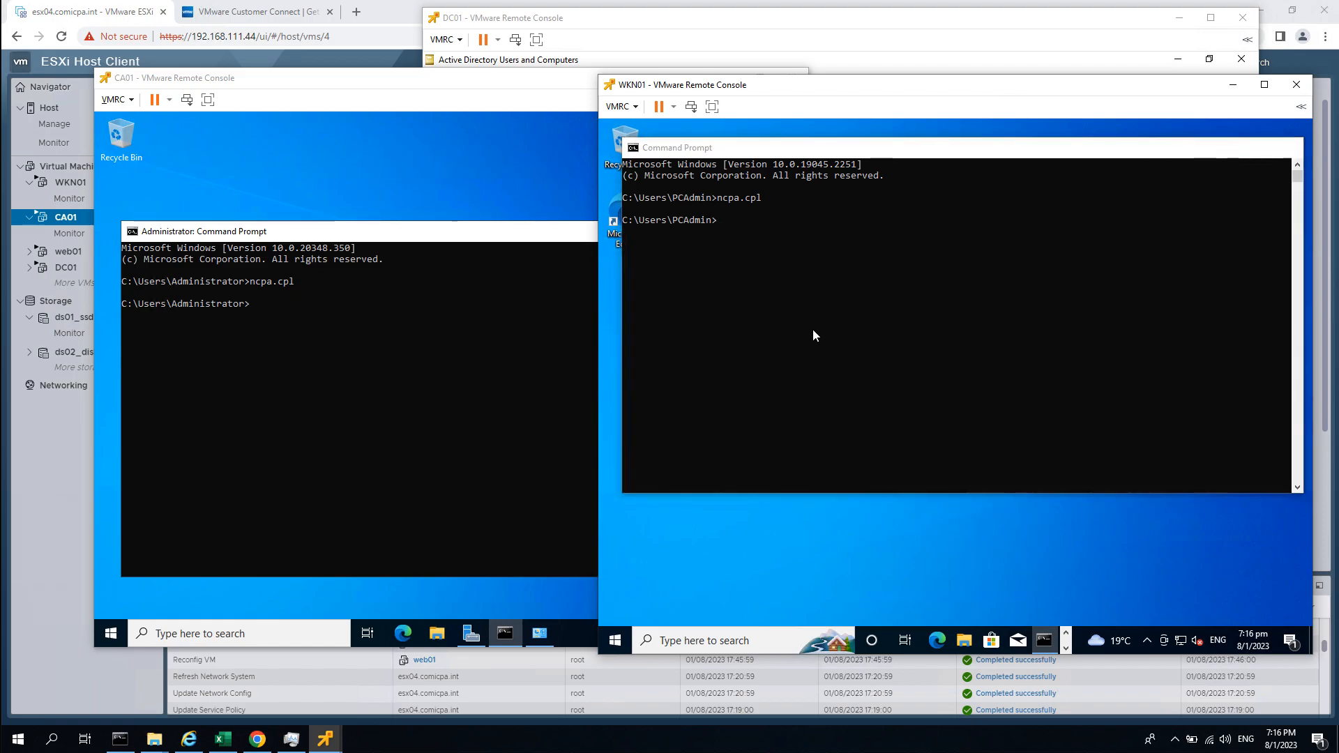
pyautogui.click(520, 210)
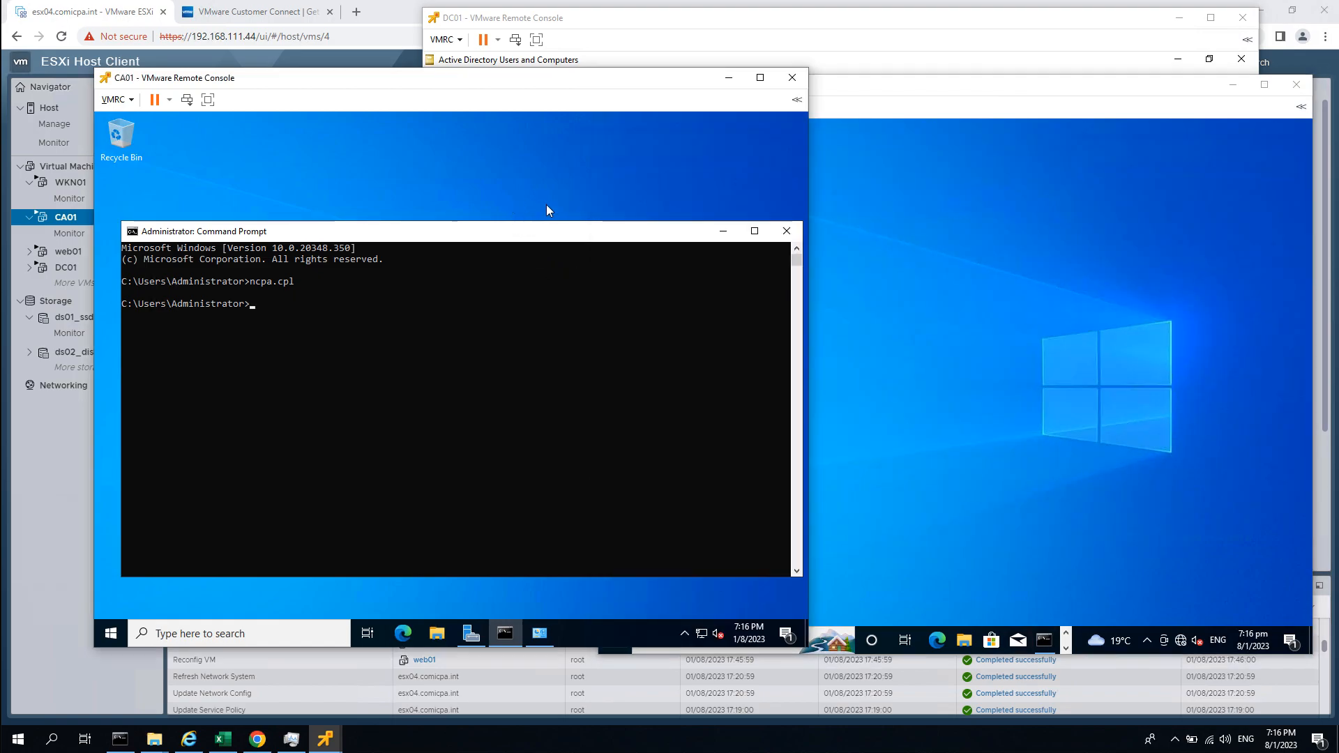
pyautogui.click(721, 235)
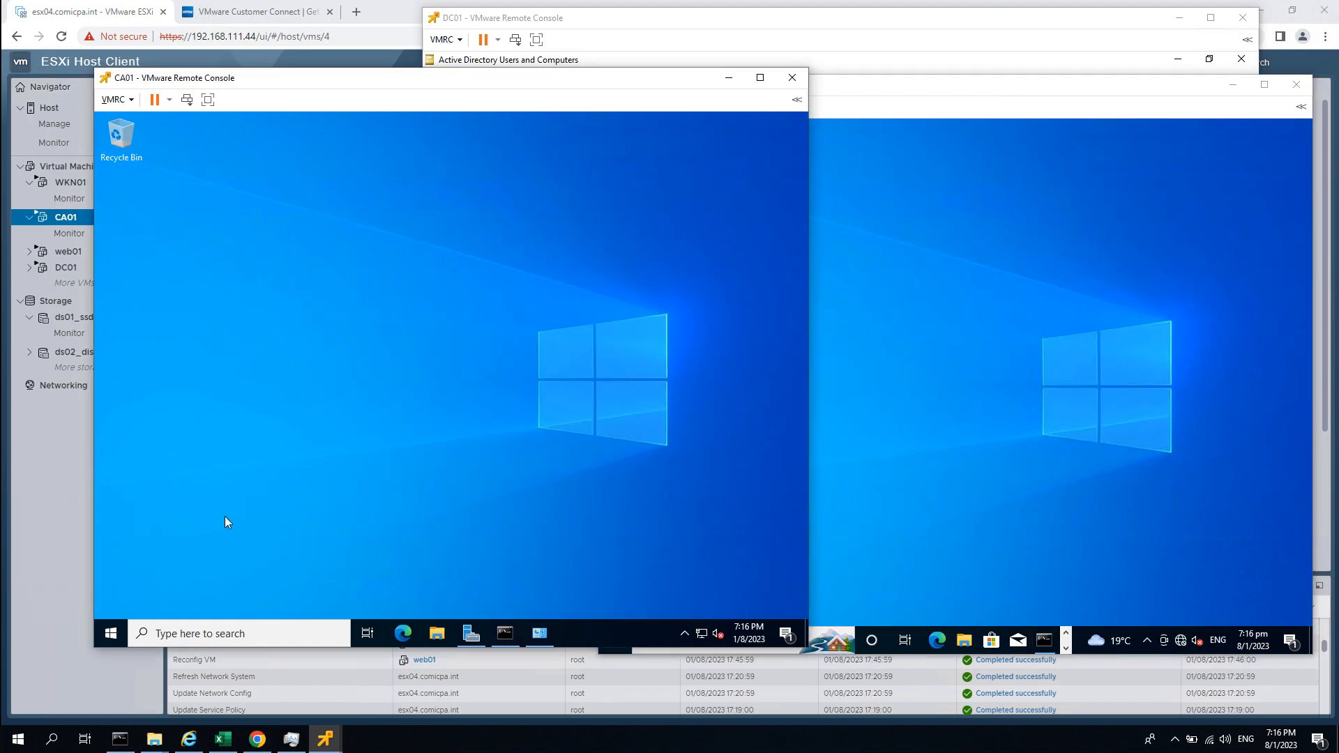
# On CA01, run sysdm.cpl from the Start menu to open System Properties.
pyautogui.click(986, 432)
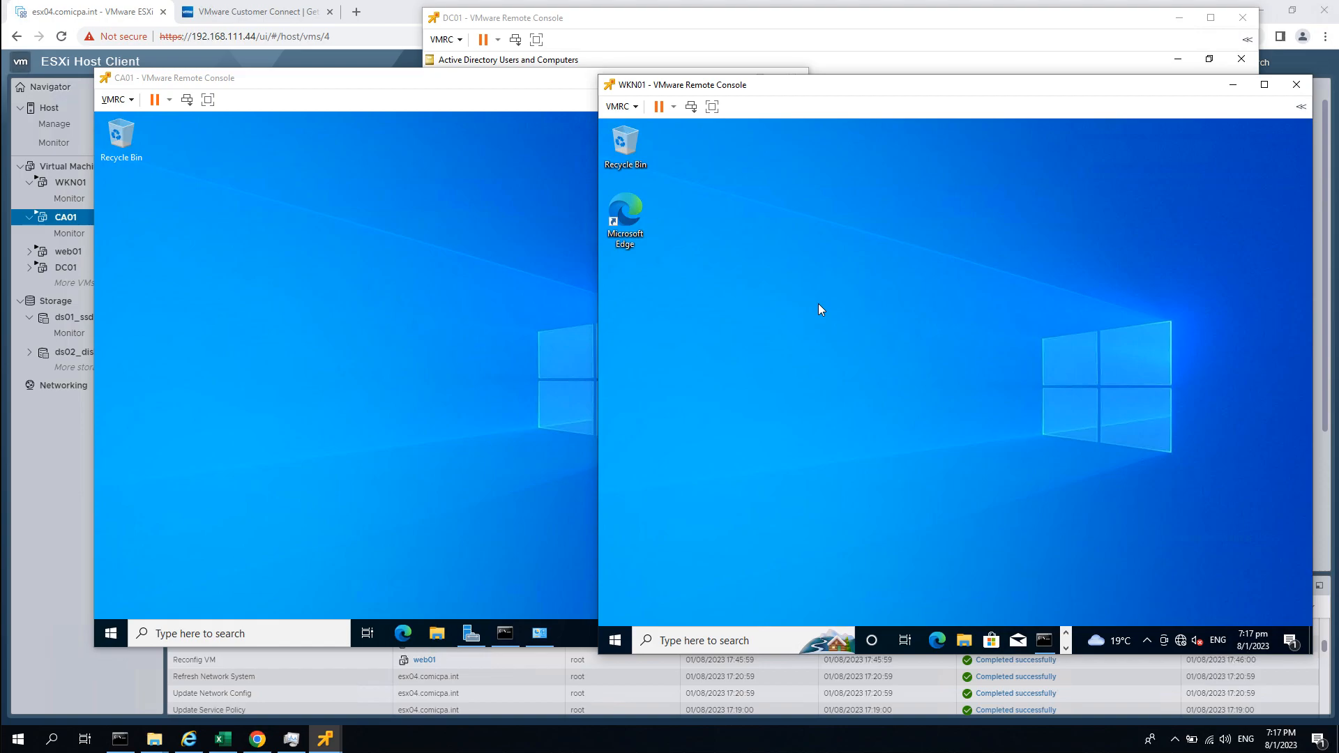
pyautogui.click(359, 455)
pyautogui.click(110, 635)
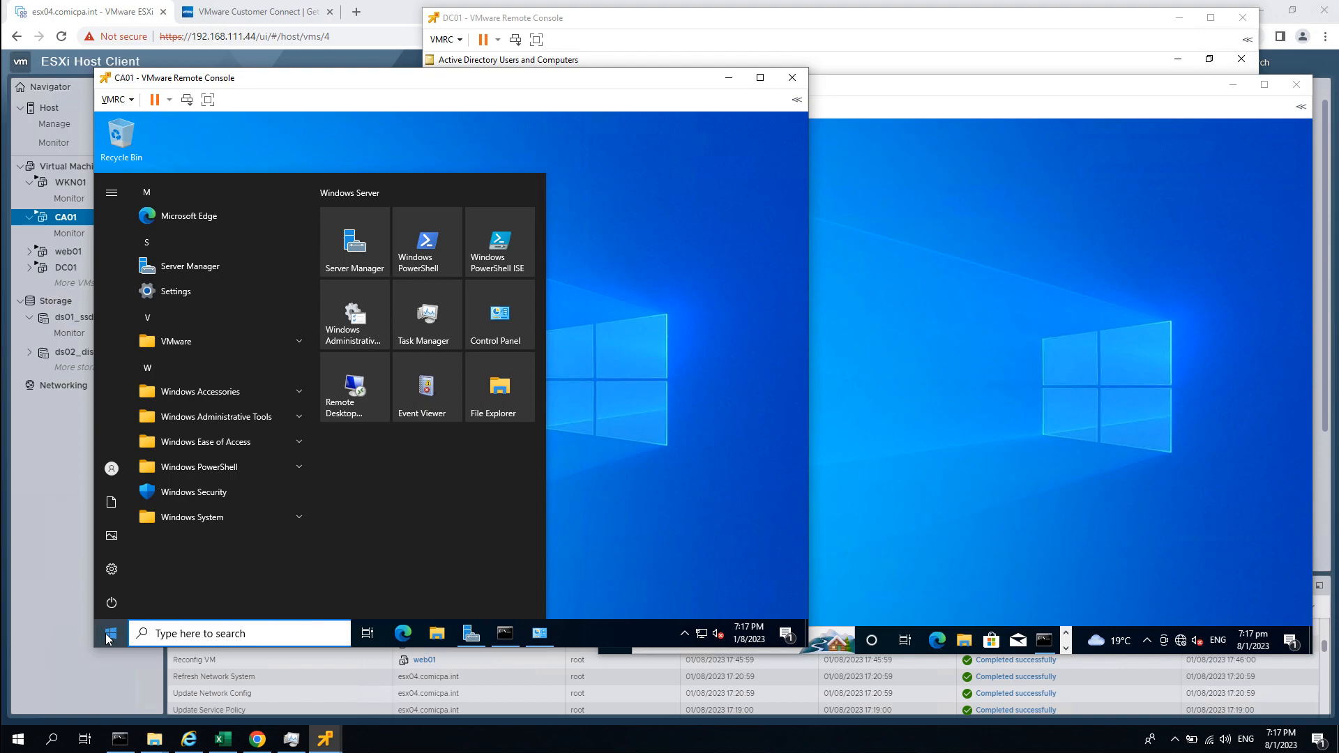
pyautogui.write('sysdm.cpl')
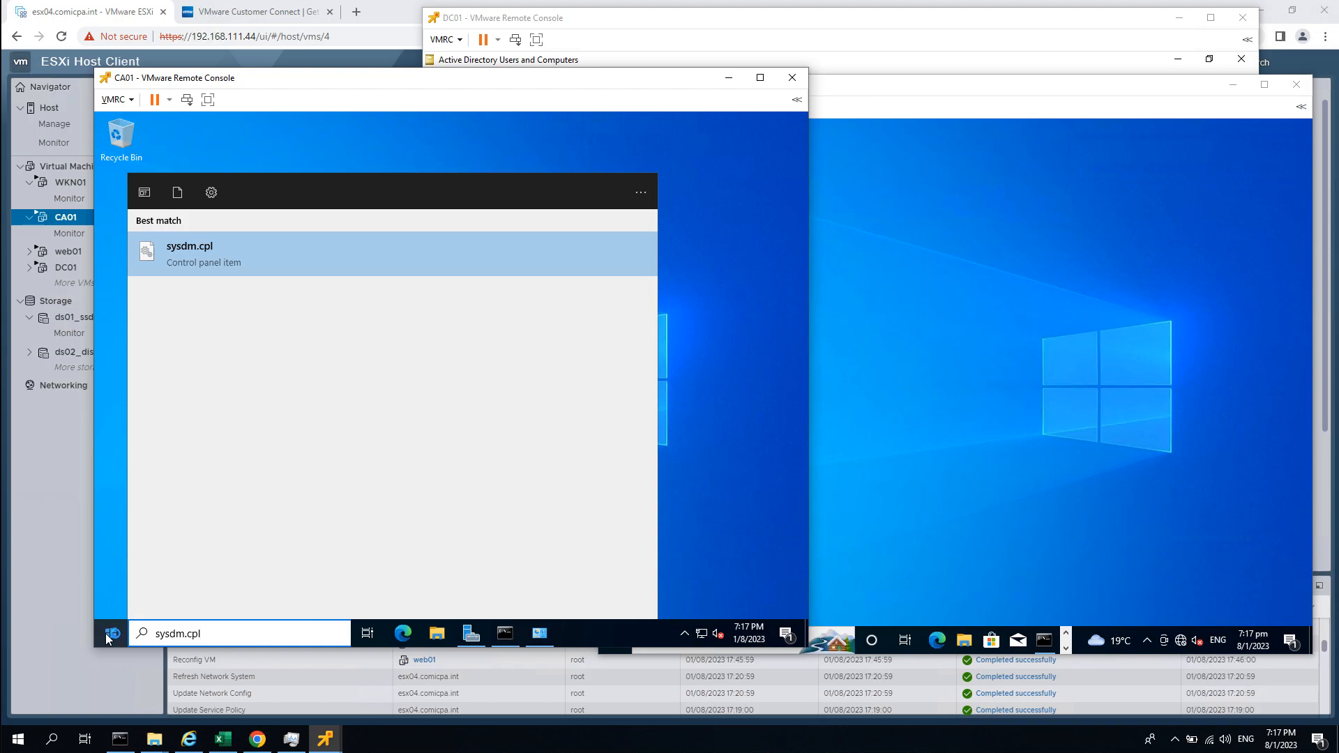
pyautogui.press('Return')
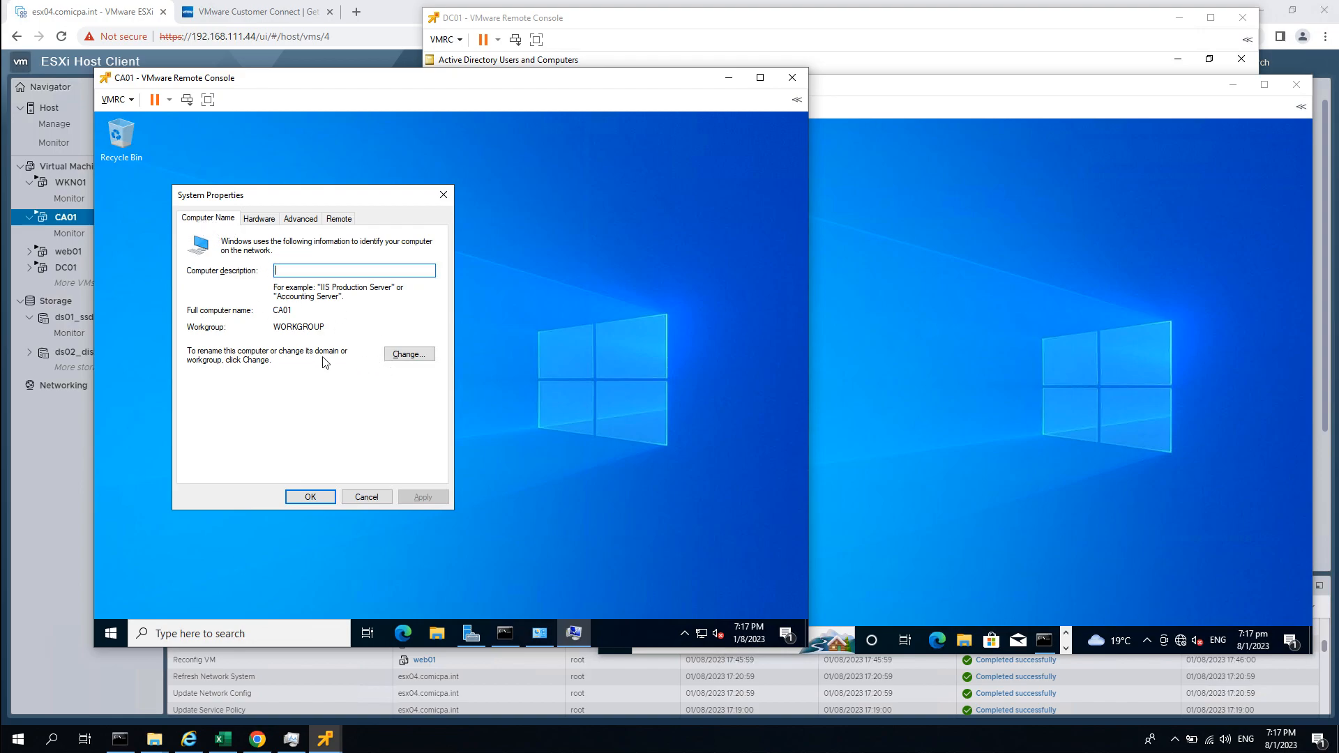
# On CA01, switch membership from workgroup to Domain and enter simplelab.int.
pyautogui.click(415, 357)
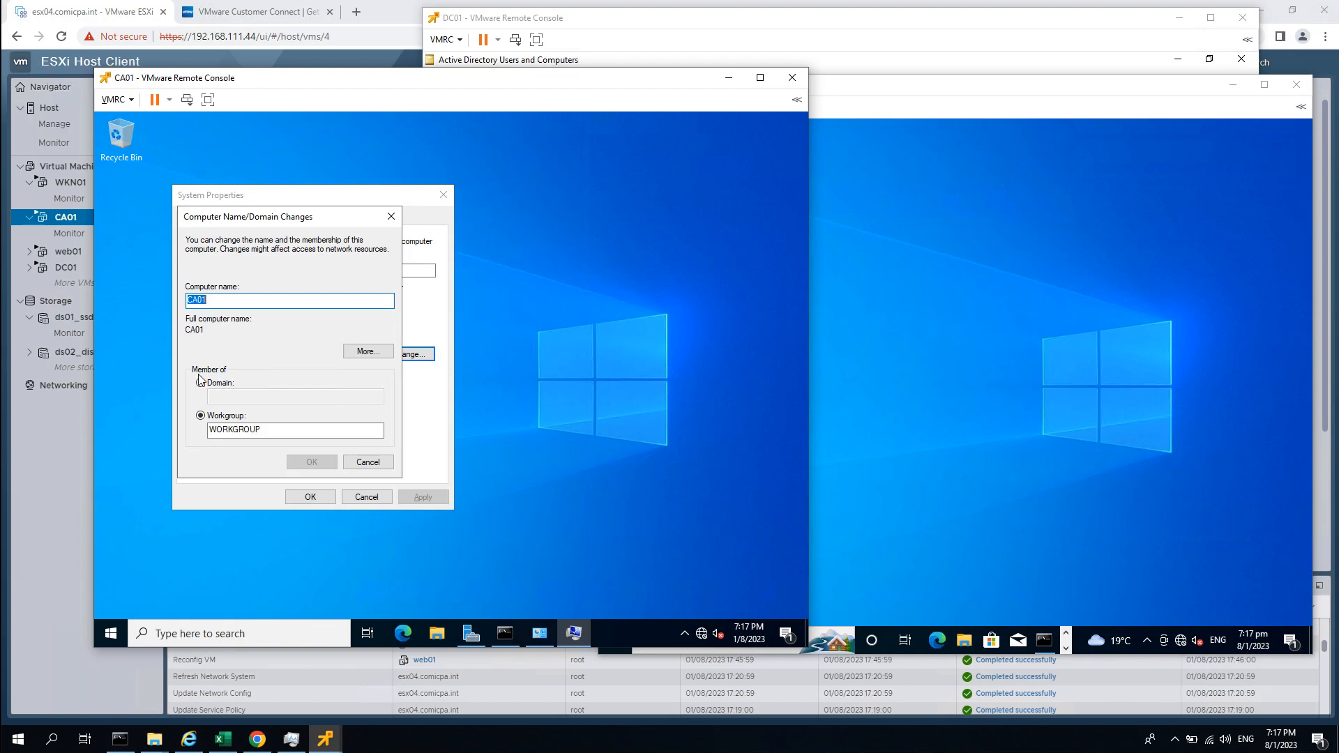
pyautogui.click(223, 384)
pyautogui.click(247, 395)
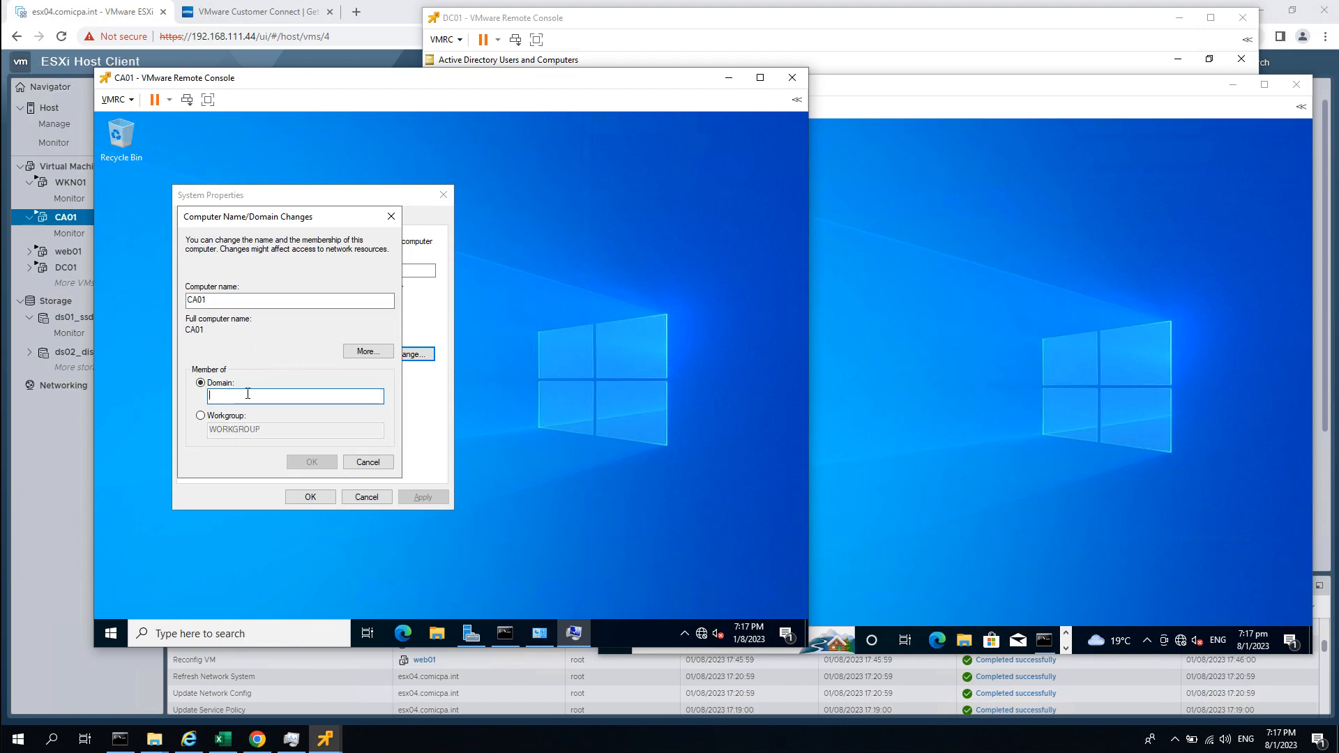
pyautogui.write('si')
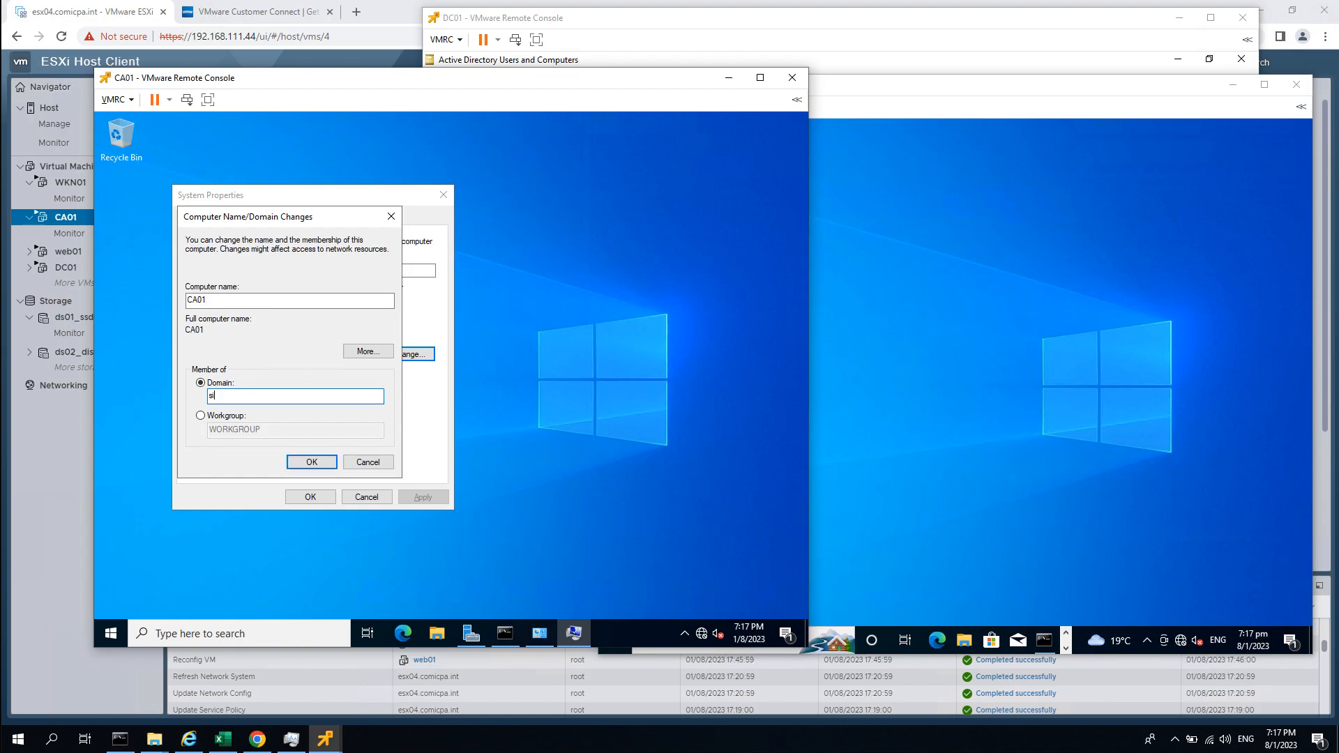
pyautogui.write('mplelab.int')
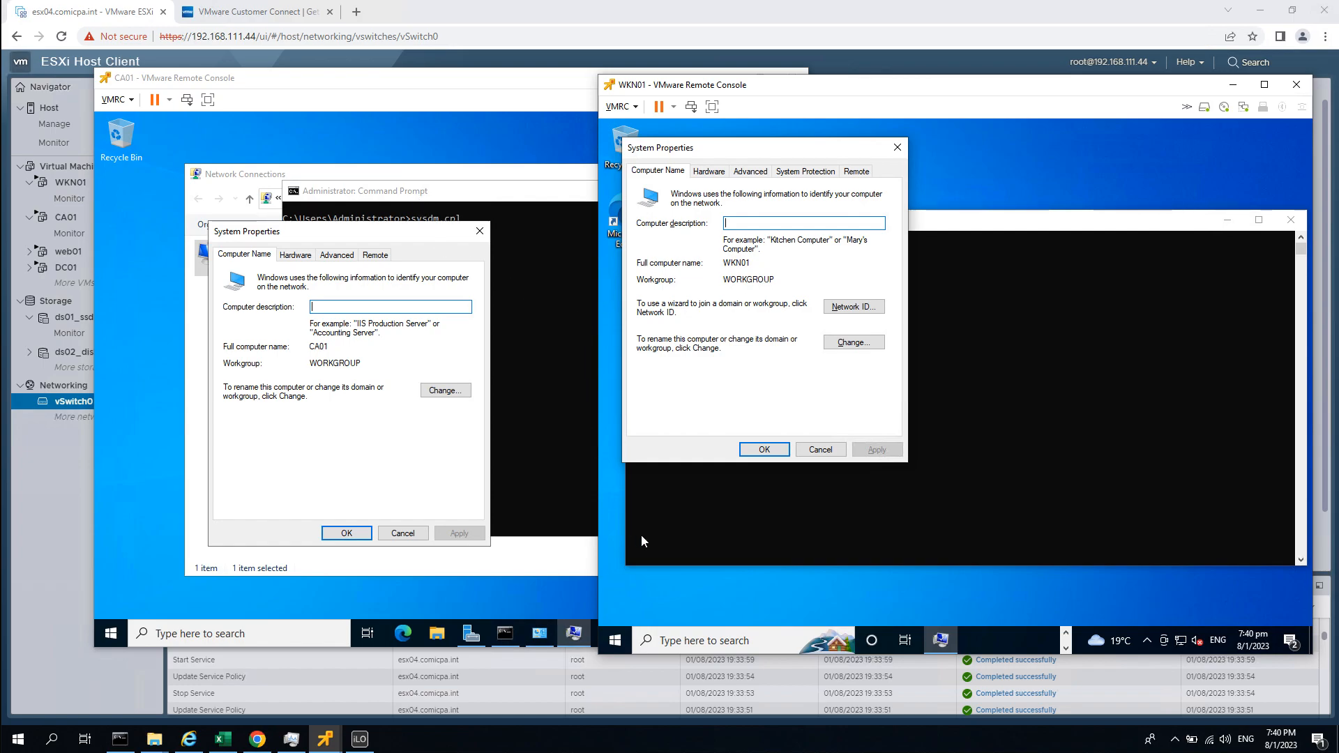
# Bring CA01's console and its Command Prompt window to the front.
pyautogui.click(463, 208)
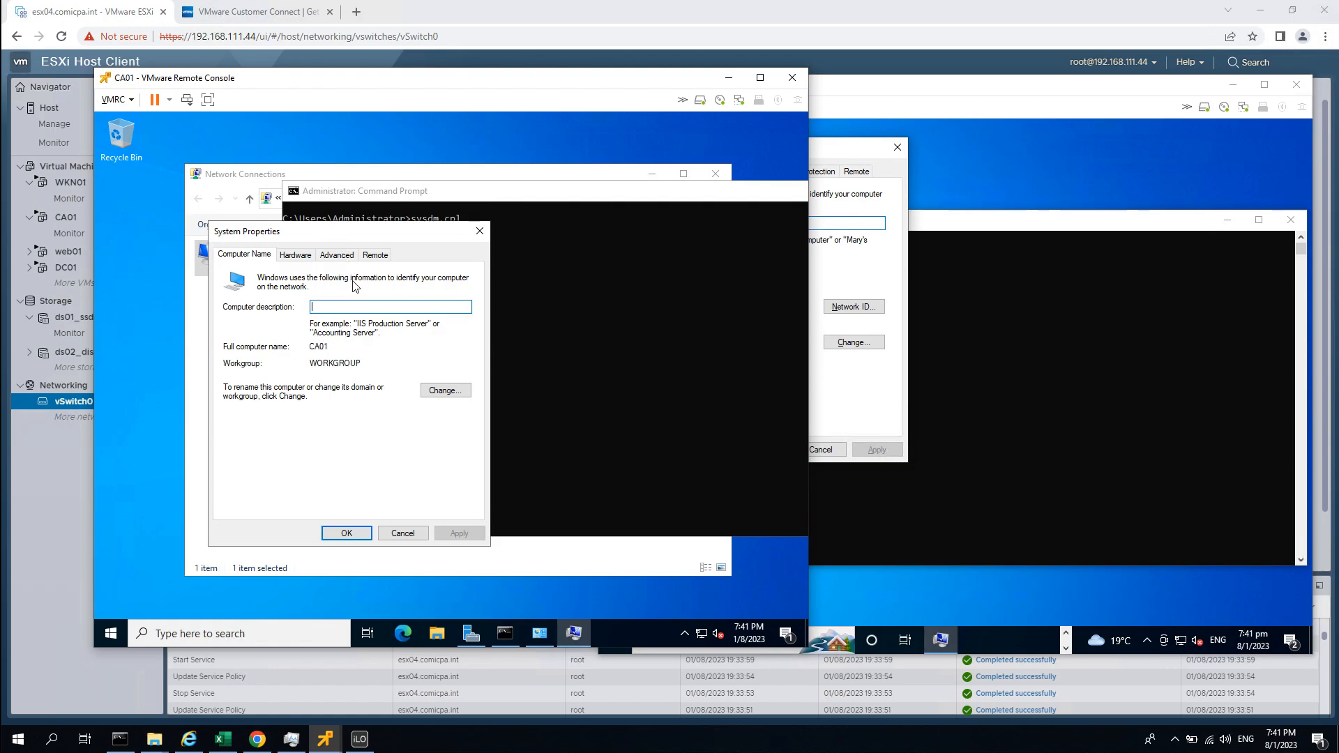
pyautogui.click(579, 300)
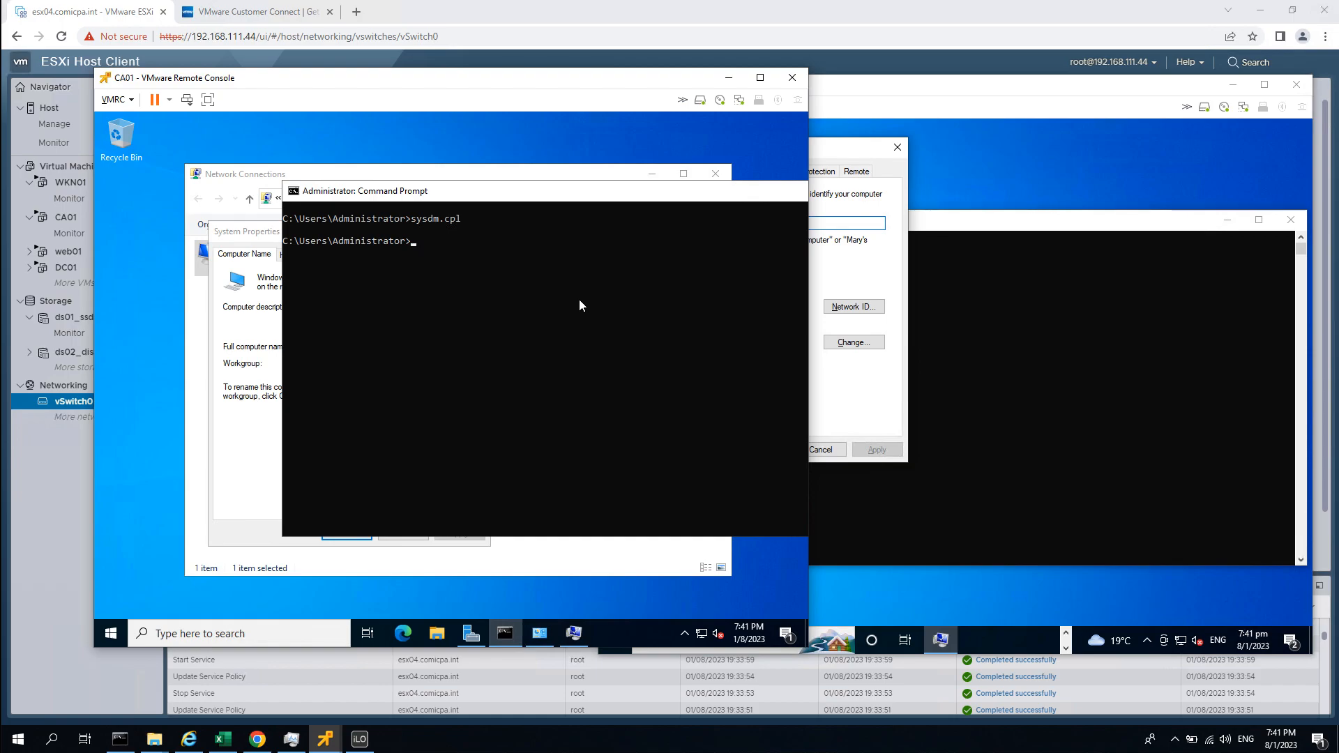
# On CA01, run nslookup on simplelab.int and highlight the resolved address 192.168.111.101.
pyautogui.write('nslookup')
pyautogui.press('Return')
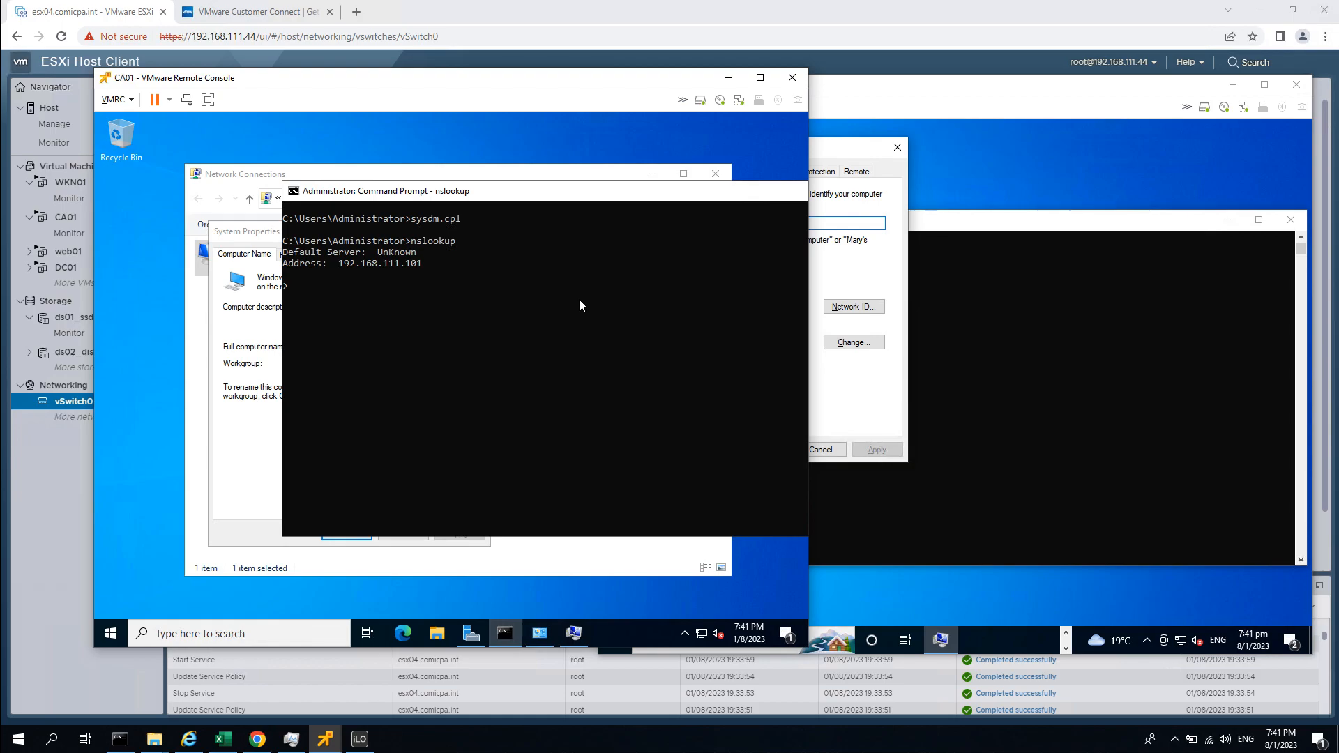
pyautogui.write('simplelab.int')
pyautogui.press('Return')
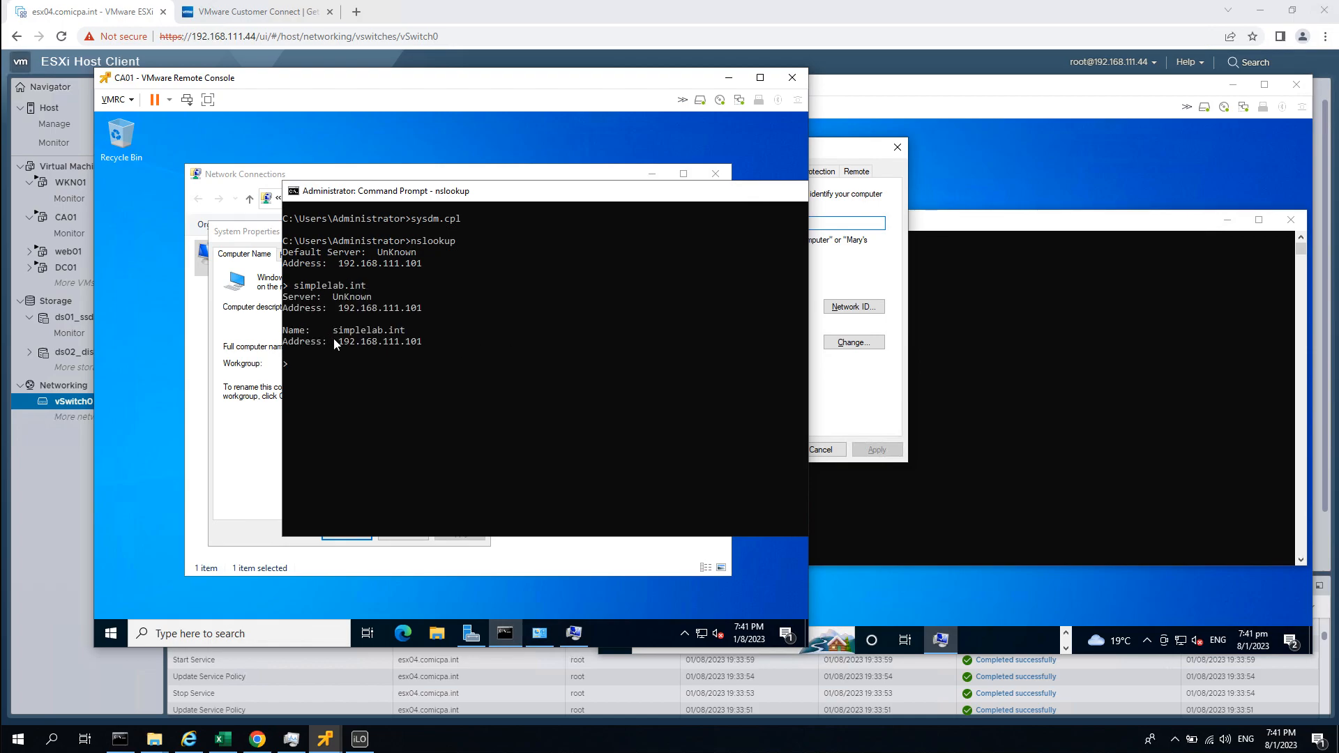
pyautogui.moveTo(341, 340); pyautogui.dragTo(422, 342)
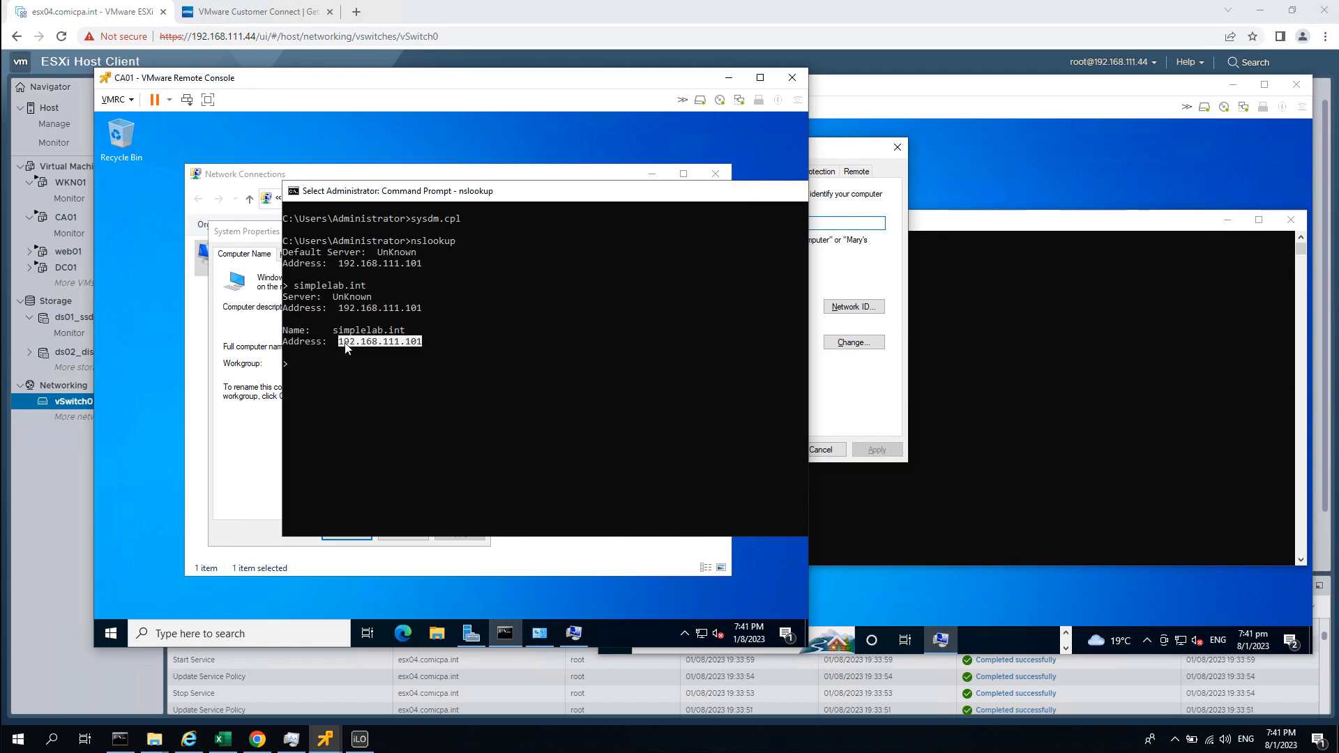
pyautogui.moveTo(382, 332); pyautogui.dragTo(328, 332)
pyautogui.moveTo(419, 340); pyautogui.dragTo(343, 349)
# Resolve simplelab.int with nslookup on WKN01, then exit nslookup on both machines.
pyautogui.click(886, 259)
pyautogui.click(820, 450)
pyautogui.click(969, 427)
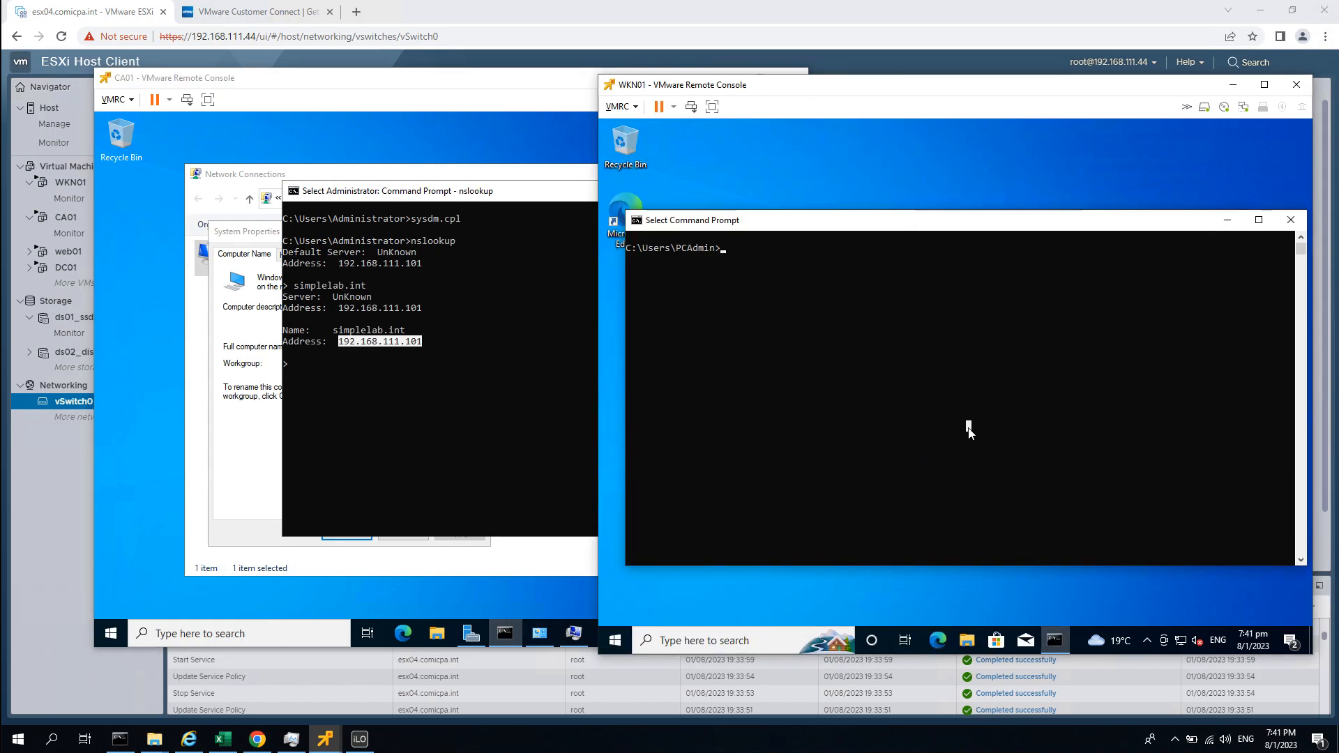
pyautogui.write('nslookup')
pyautogui.press('Return')
pyautogui.write('sim')
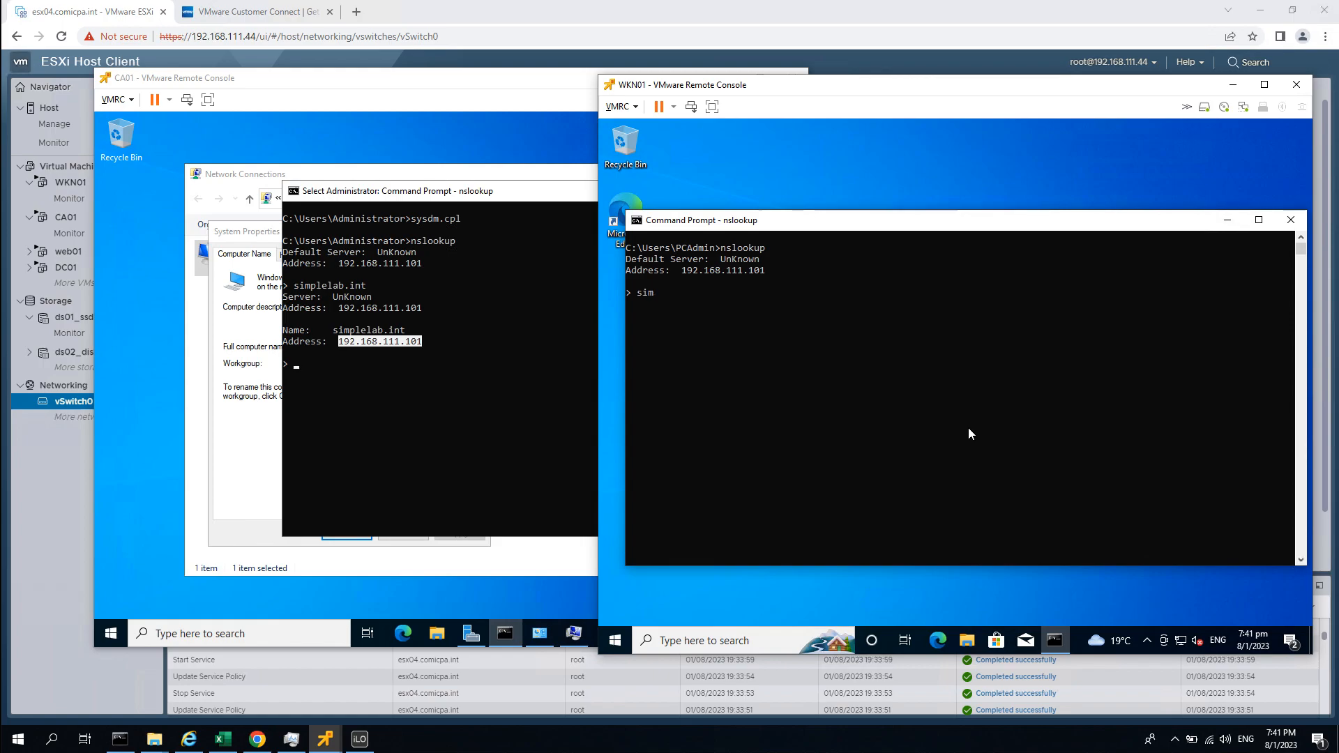
pyautogui.write('plelab.int')
pyautogui.press('Return')
pyautogui.hotkey('ctrl', 'c')
pyautogui.press('Return')
pyautogui.press('Return')
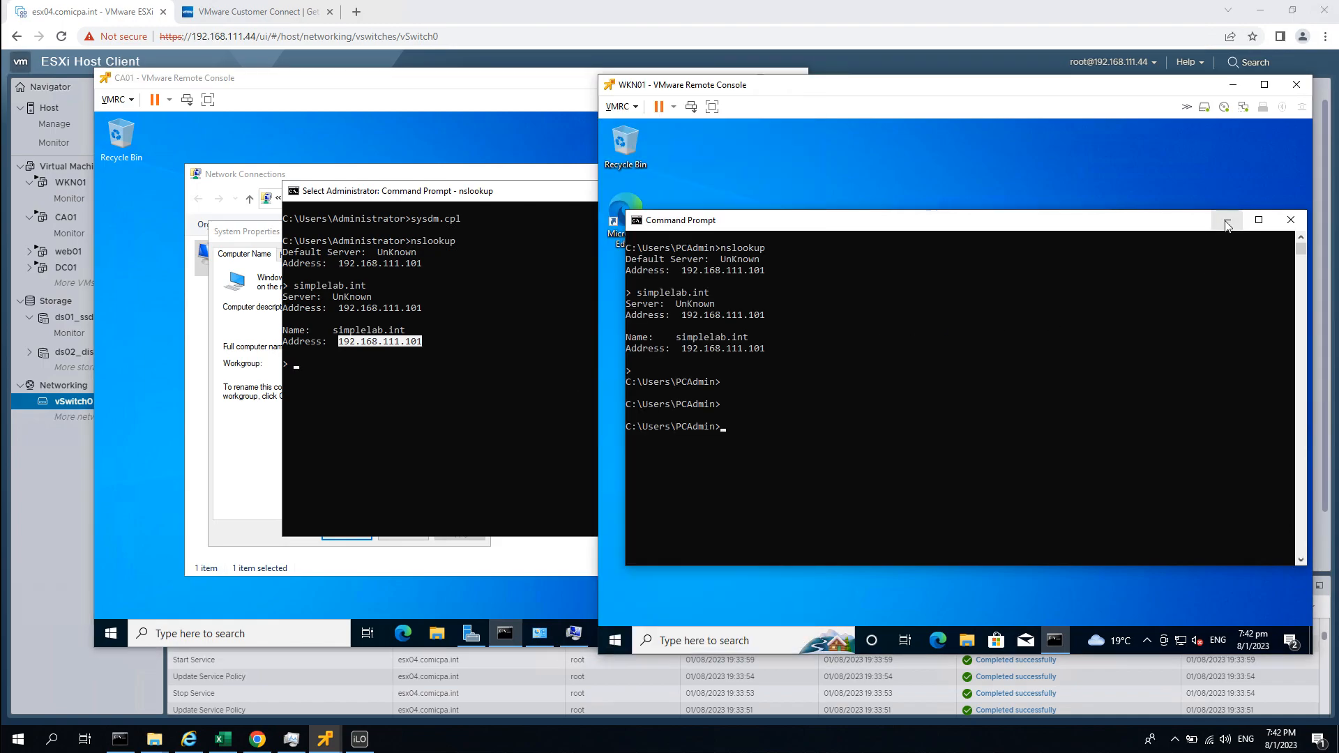
pyautogui.click(439, 463)
pyautogui.hotkey('ctrl', 'c')
pyautogui.hotkey('ctrl', 'c')
# Minimize CA01's Command Prompt, then set its membership to domain simplelab.int and submit.
pyautogui.moveTo(723, 196); pyautogui.dragTo(589, 222)
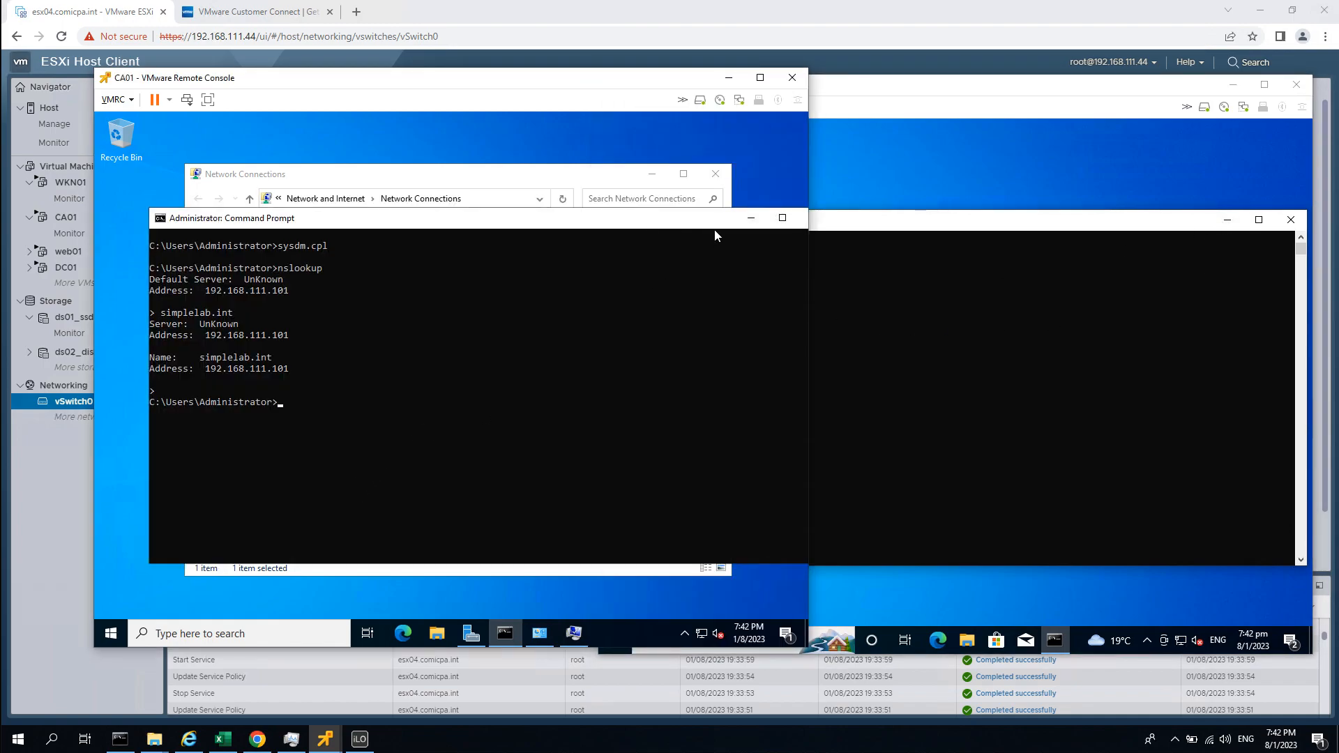
pyautogui.click(749, 219)
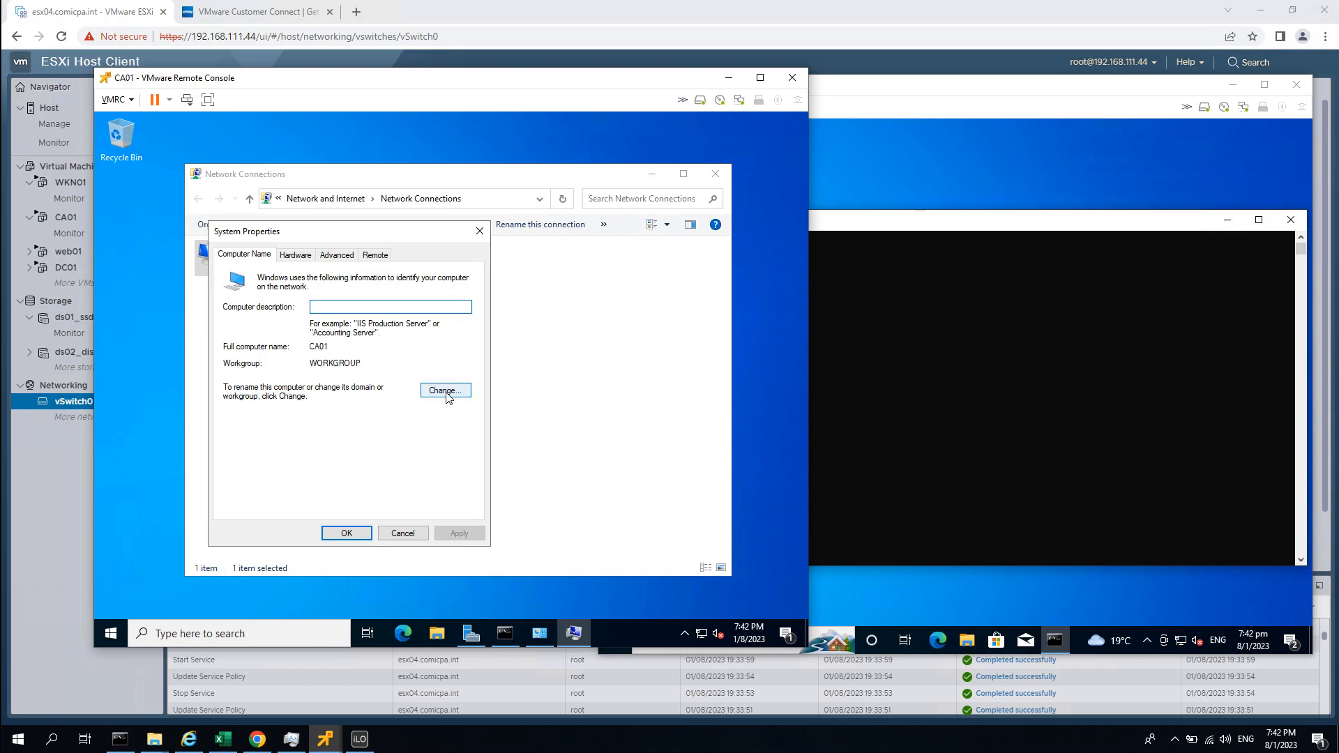
pyautogui.click(448, 392)
pyautogui.click(256, 420)
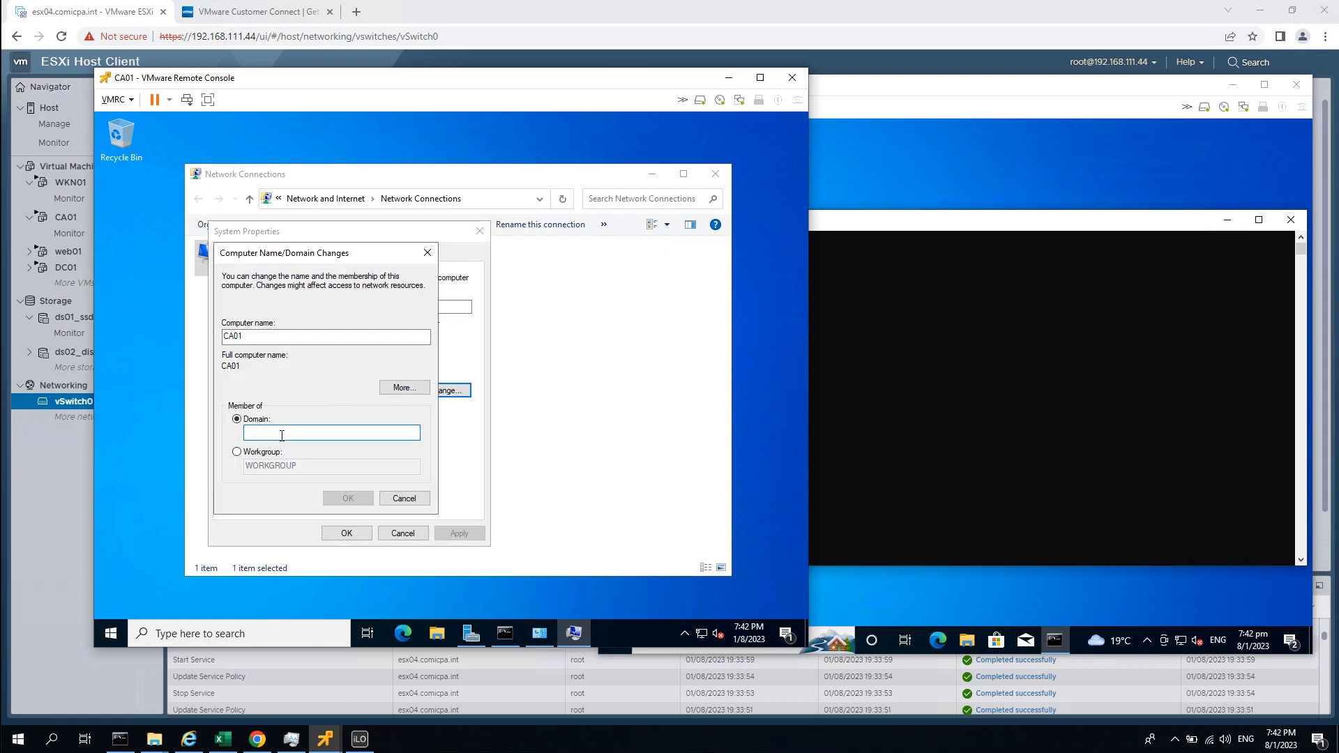
pyautogui.write('simplelab')
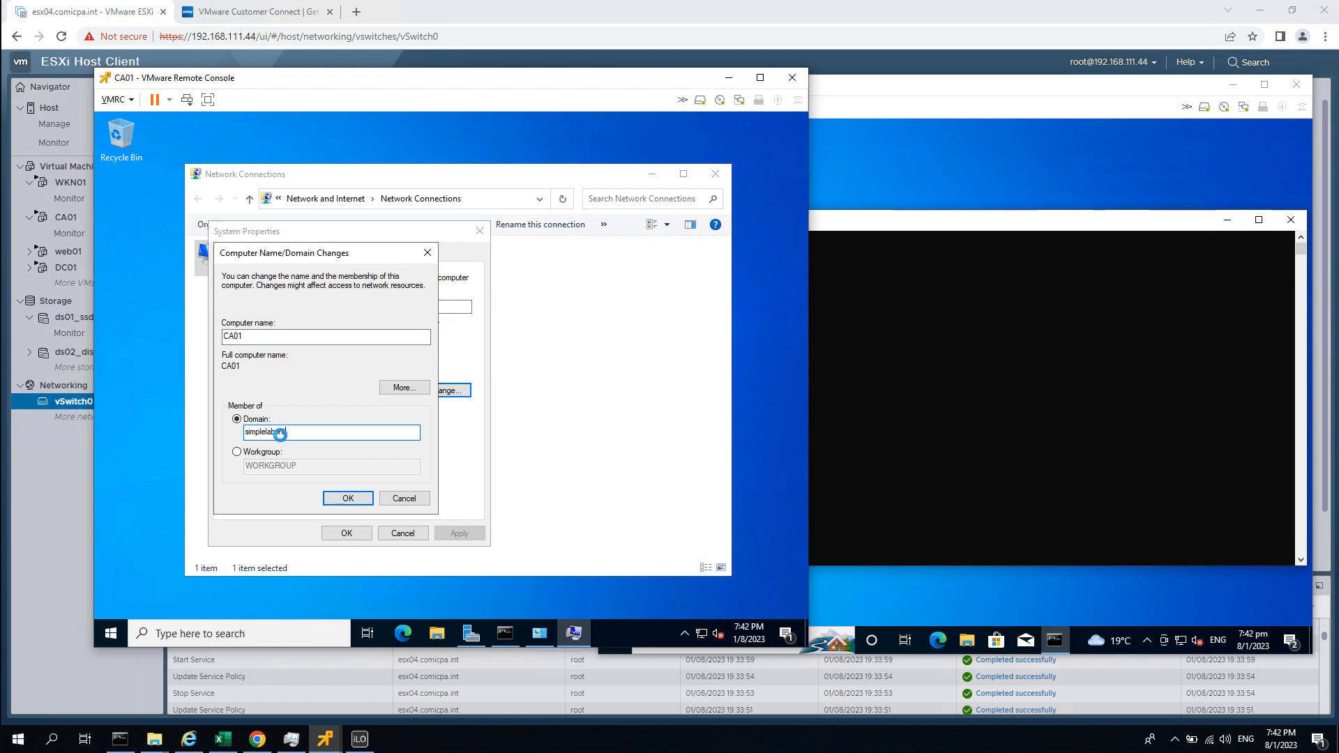
pyautogui.press('Return')
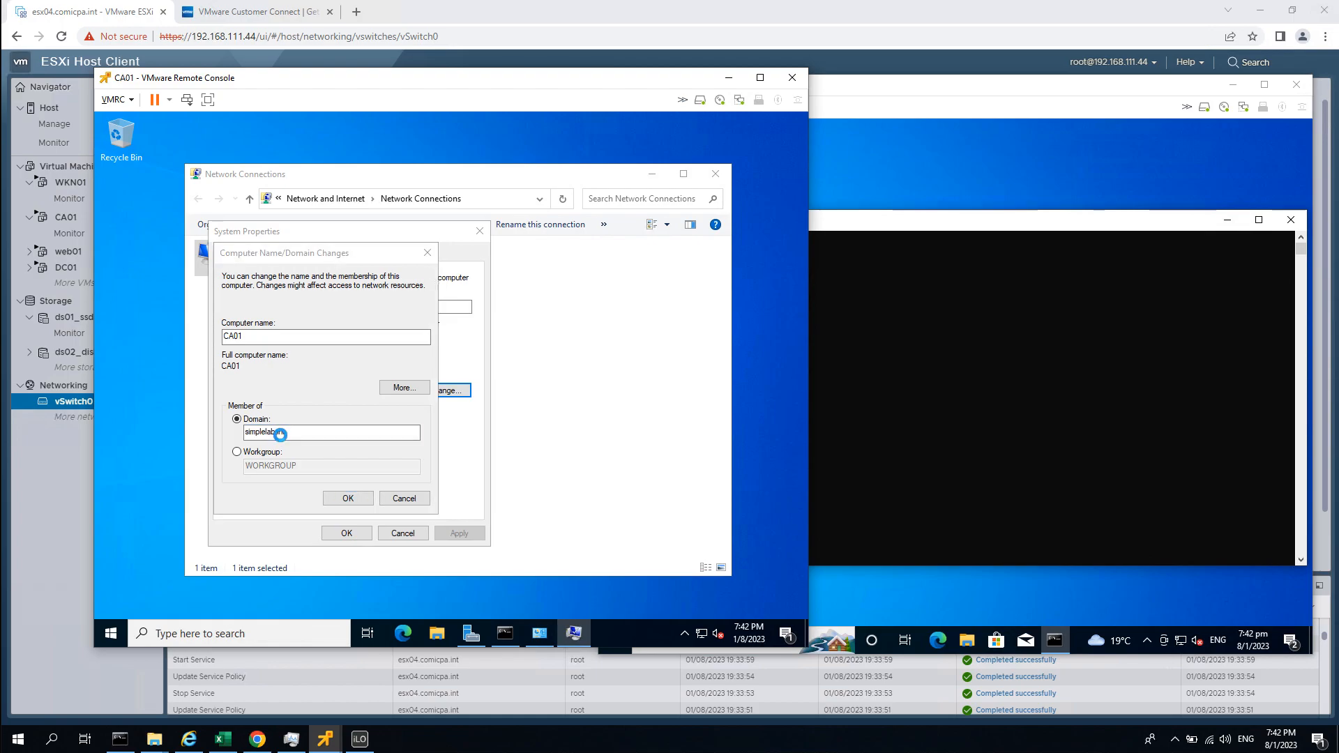
# Authenticate as Administrator and acknowledge the domain welcome and restart messages.
pyautogui.write('Admin')
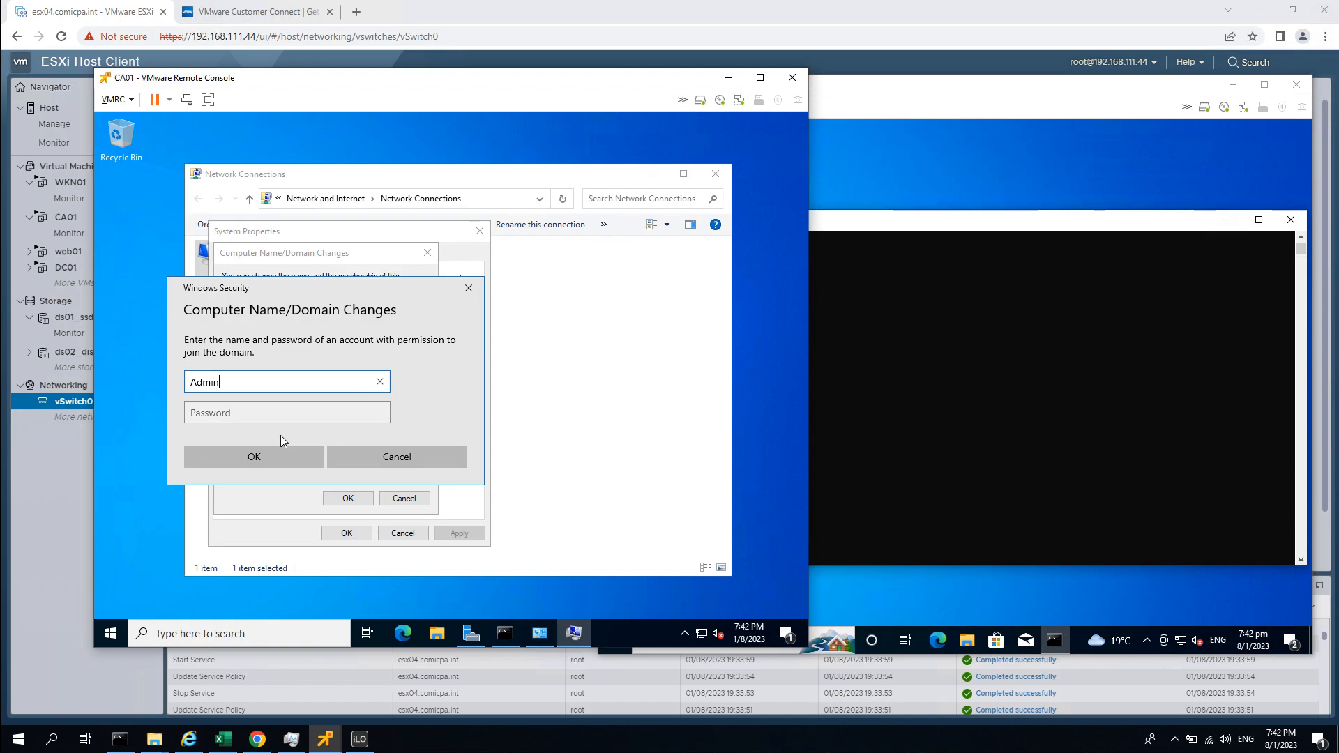
pyautogui.write('istrator')
pyautogui.press('Tab')
pyautogui.write('********')
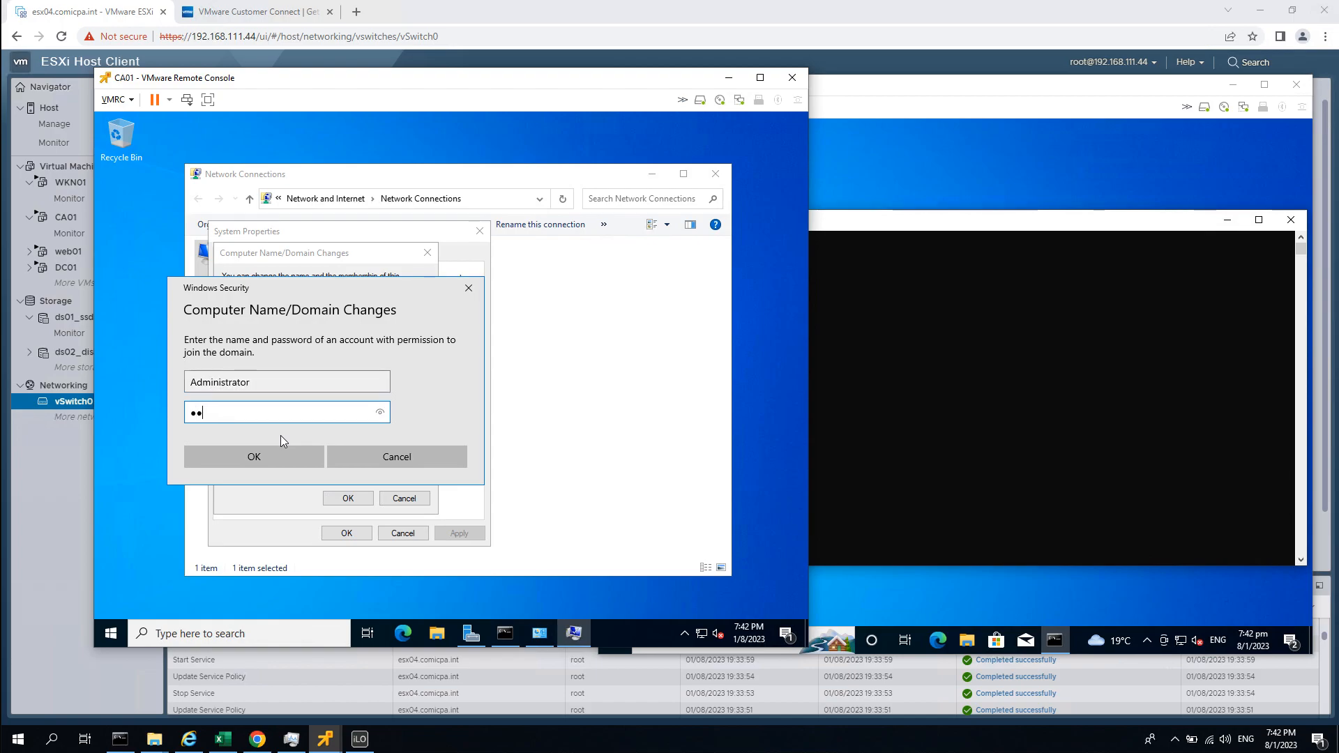
pyautogui.press('Return')
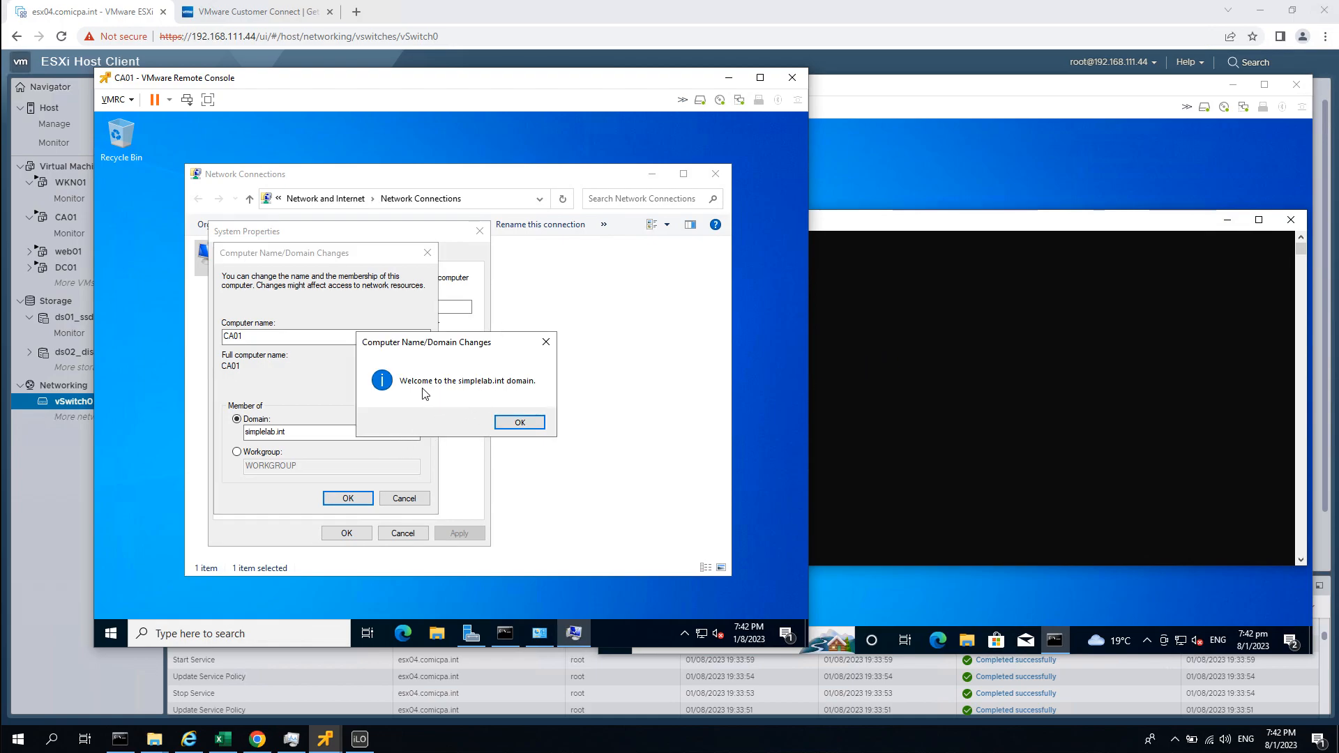
pyautogui.click(520, 422)
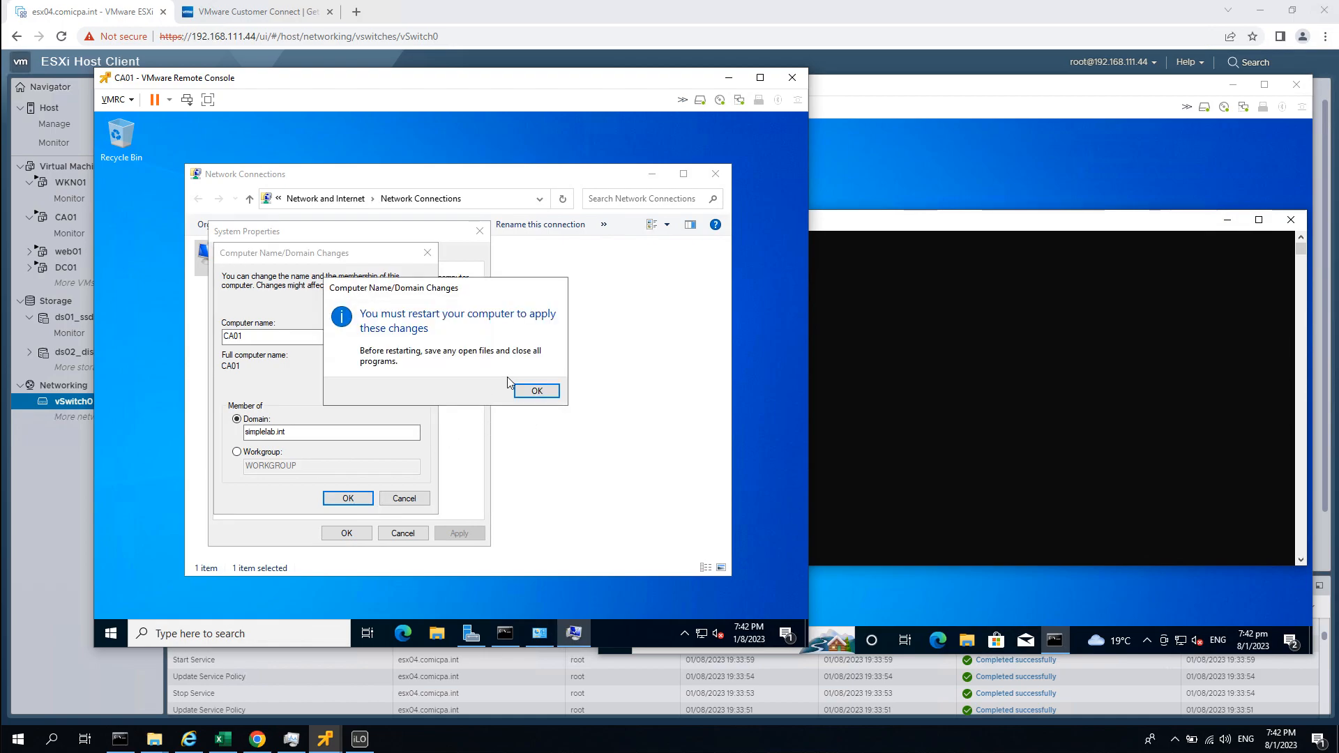
pyautogui.click(531, 393)
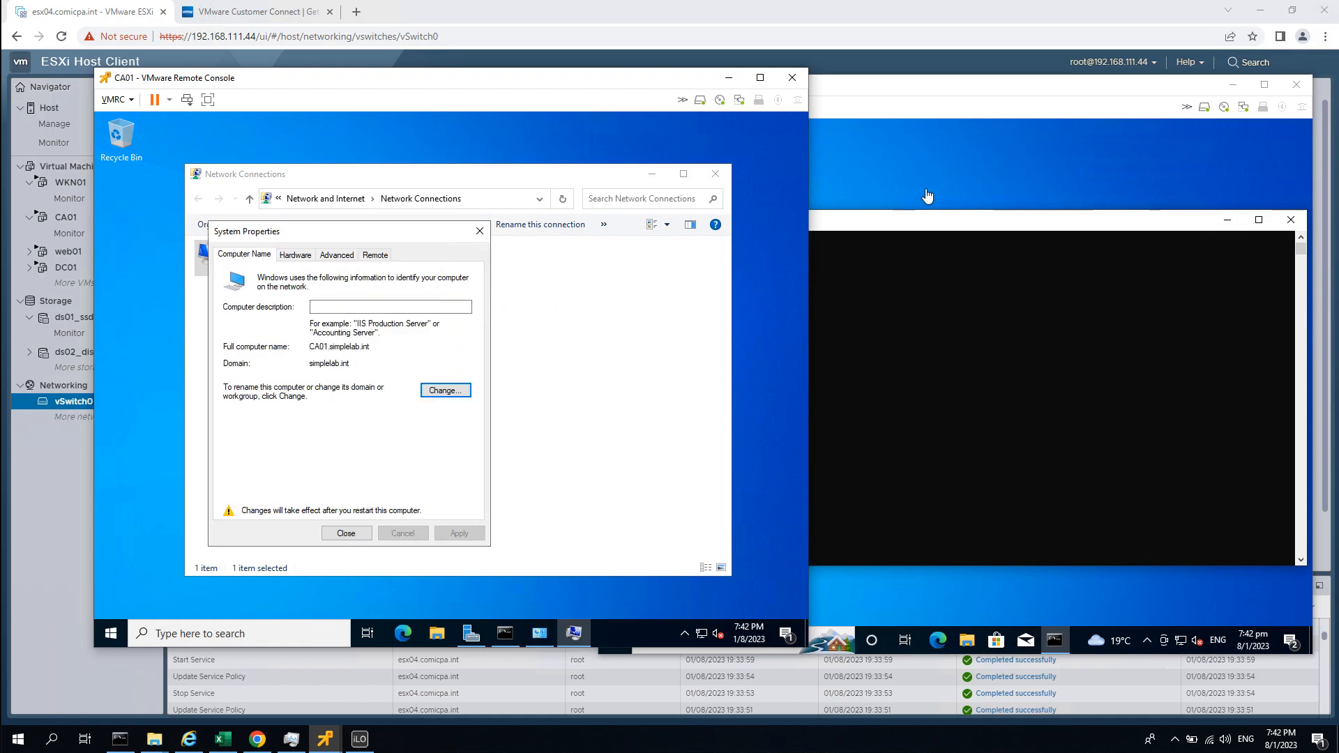
# Type sysdm.cpl on WKN01, then close CA01's System Properties and restart CA01 now.
pyautogui.click(859, 295)
pyautogui.click(765, 481)
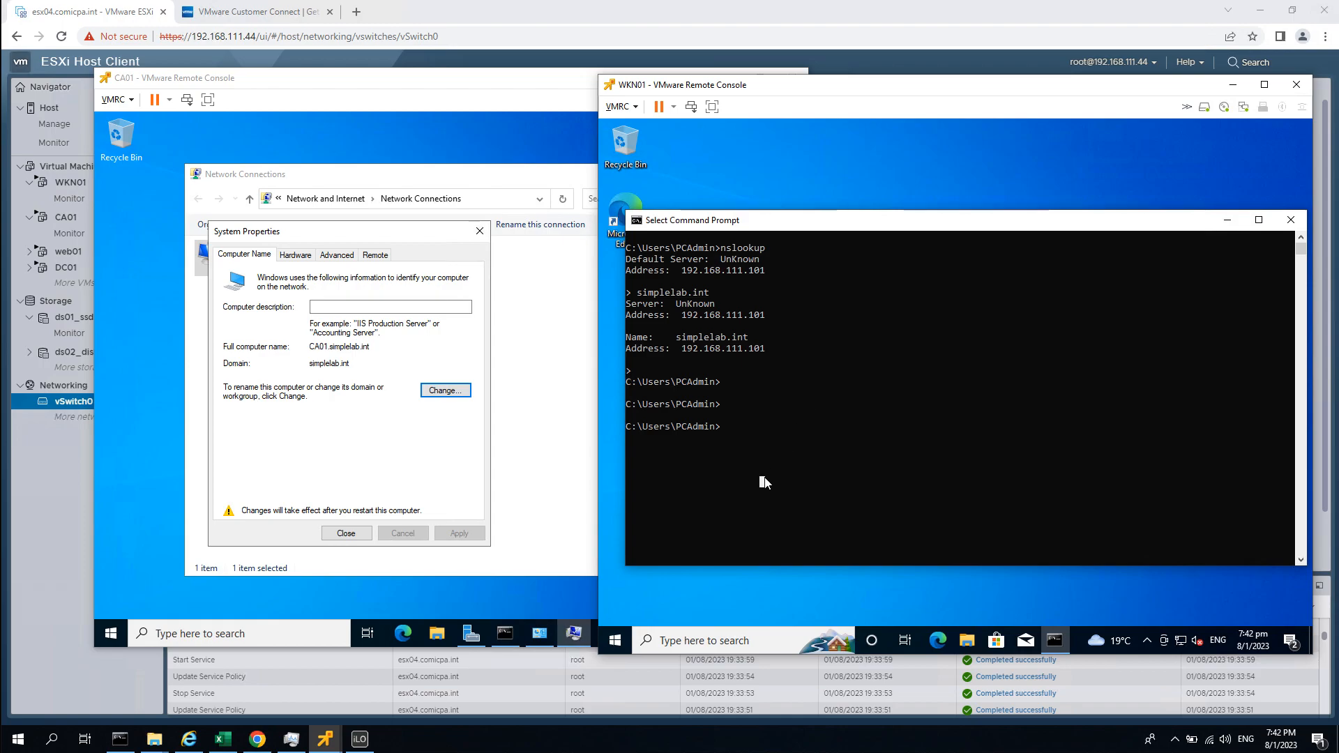
pyautogui.write('sysdm.cpl')
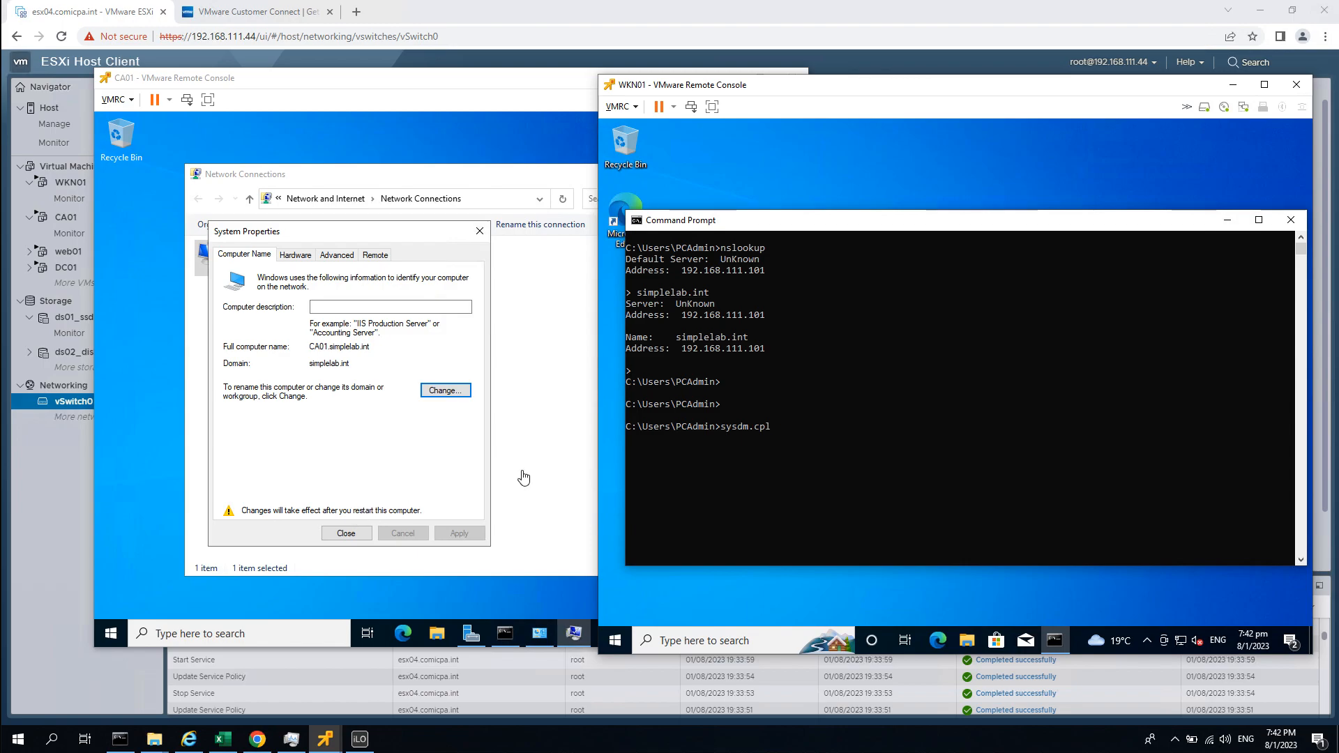
pyautogui.click(380, 493)
pyautogui.click(346, 534)
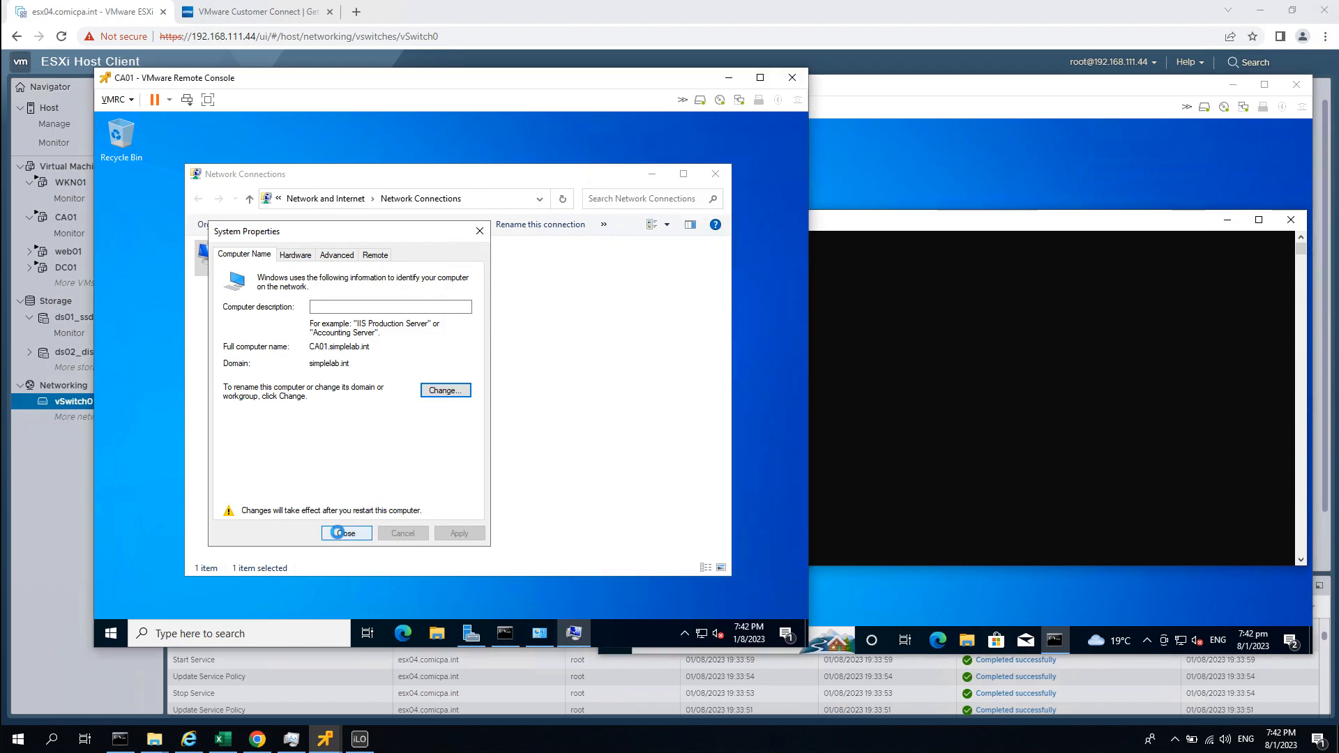
pyautogui.click(444, 385)
# Open WKN01's System Properties and submit domain membership simplelab.int.
pyautogui.click(869, 447)
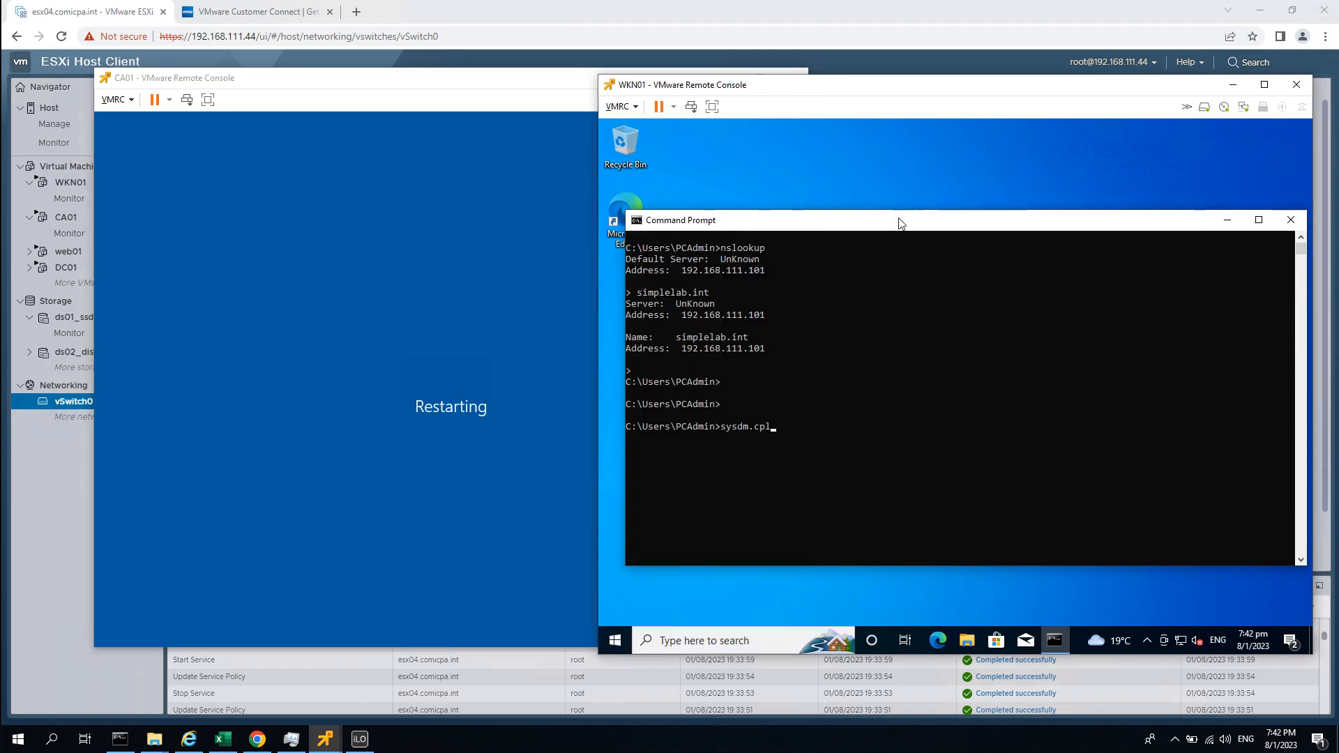
pyautogui.press('Return')
pyautogui.press('Return')
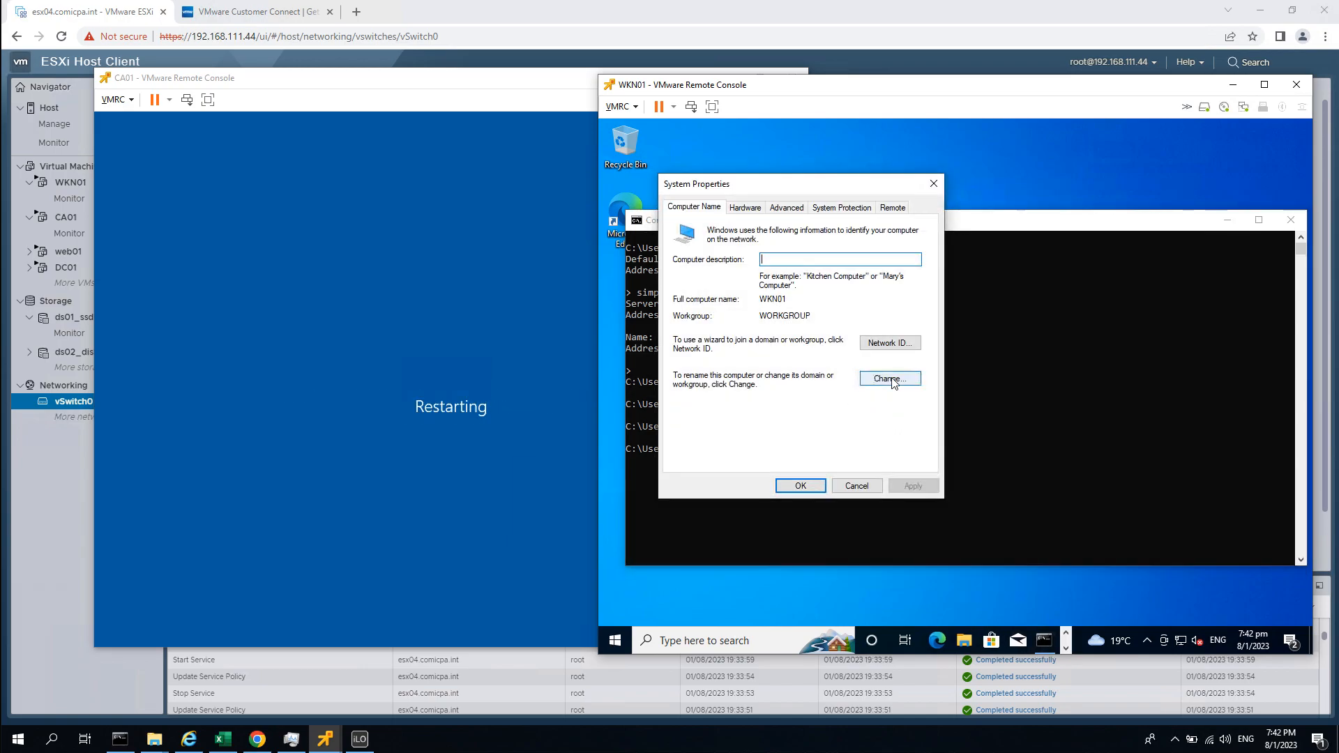
pyautogui.click(890, 378)
pyautogui.click(706, 372)
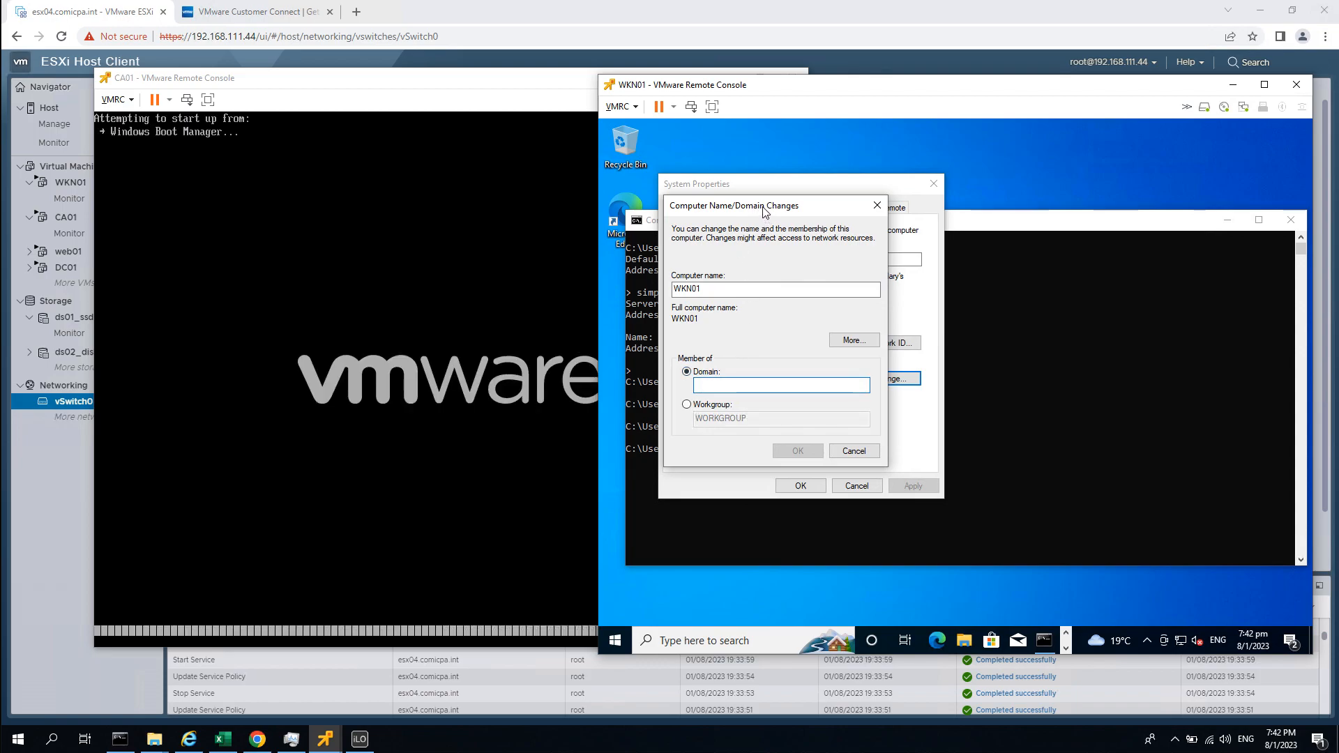
pyautogui.moveTo(767, 210); pyautogui.dragTo(821, 191)
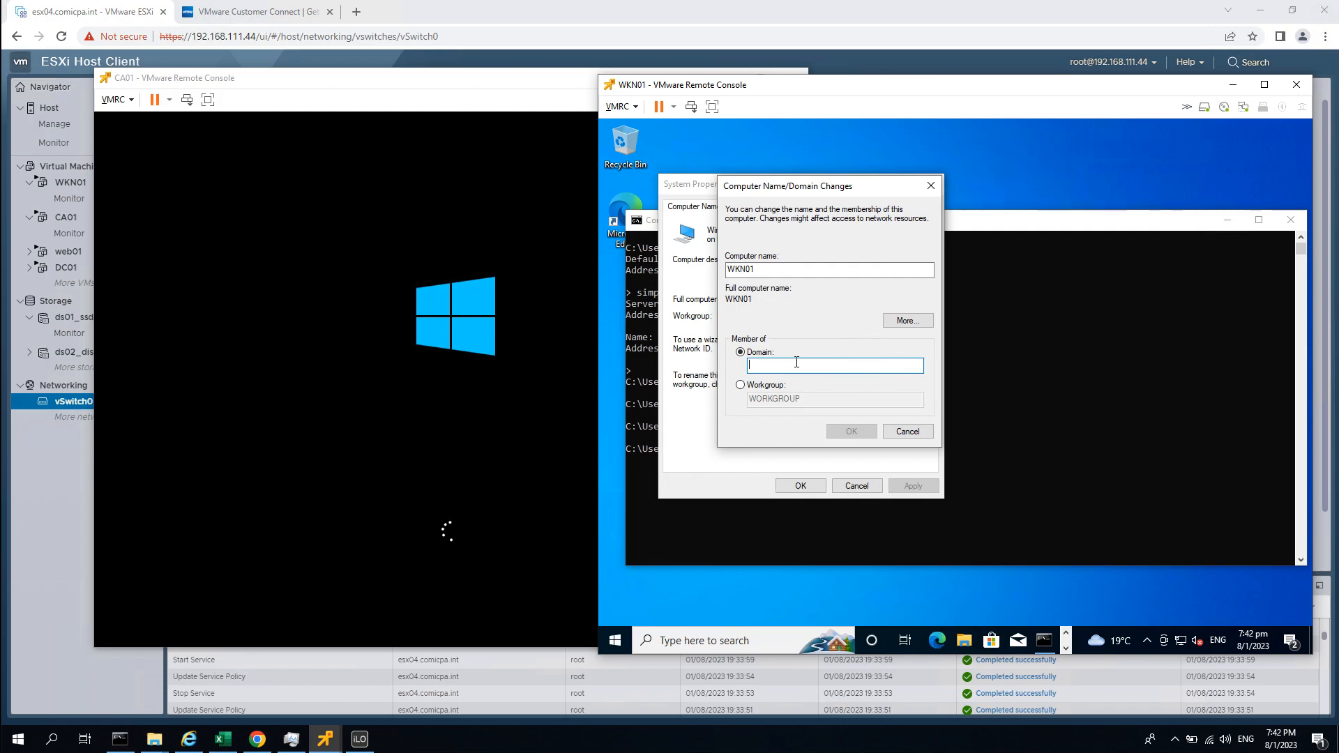
pyautogui.write('simplelab.int')
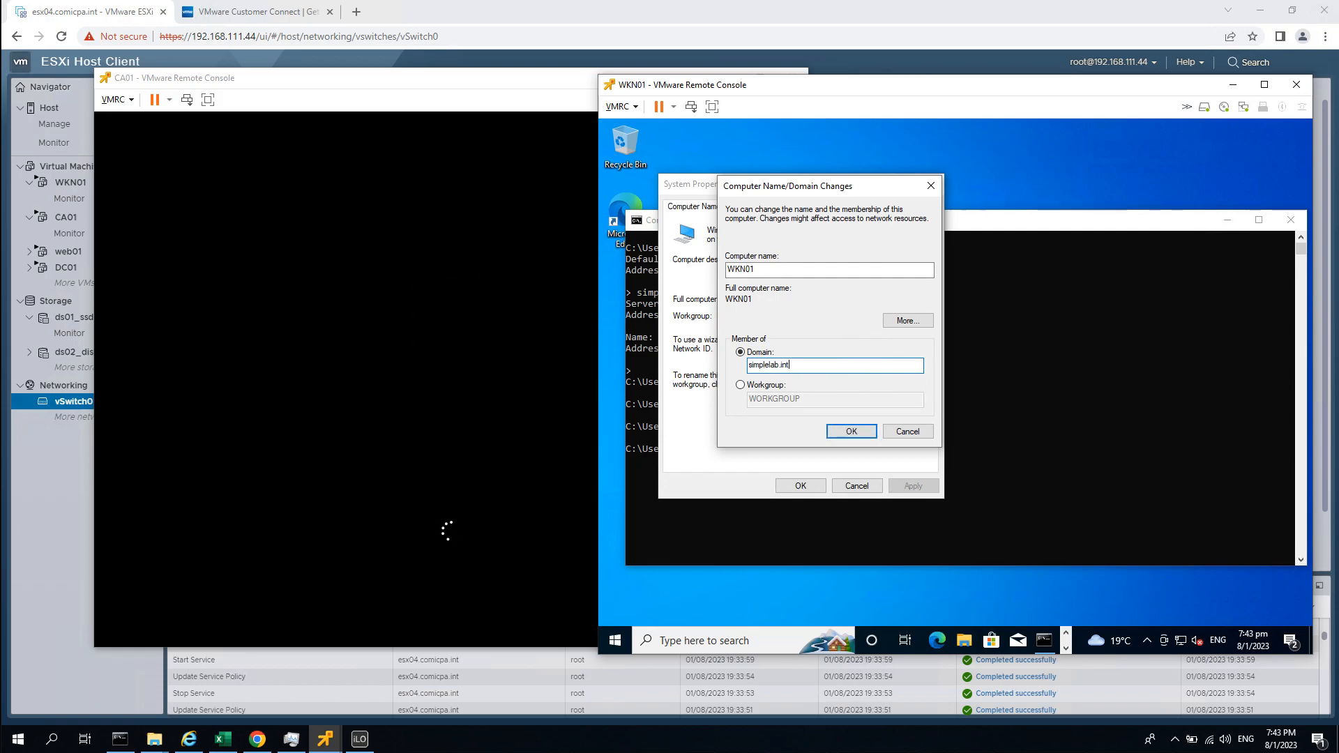
pyautogui.press('Return')
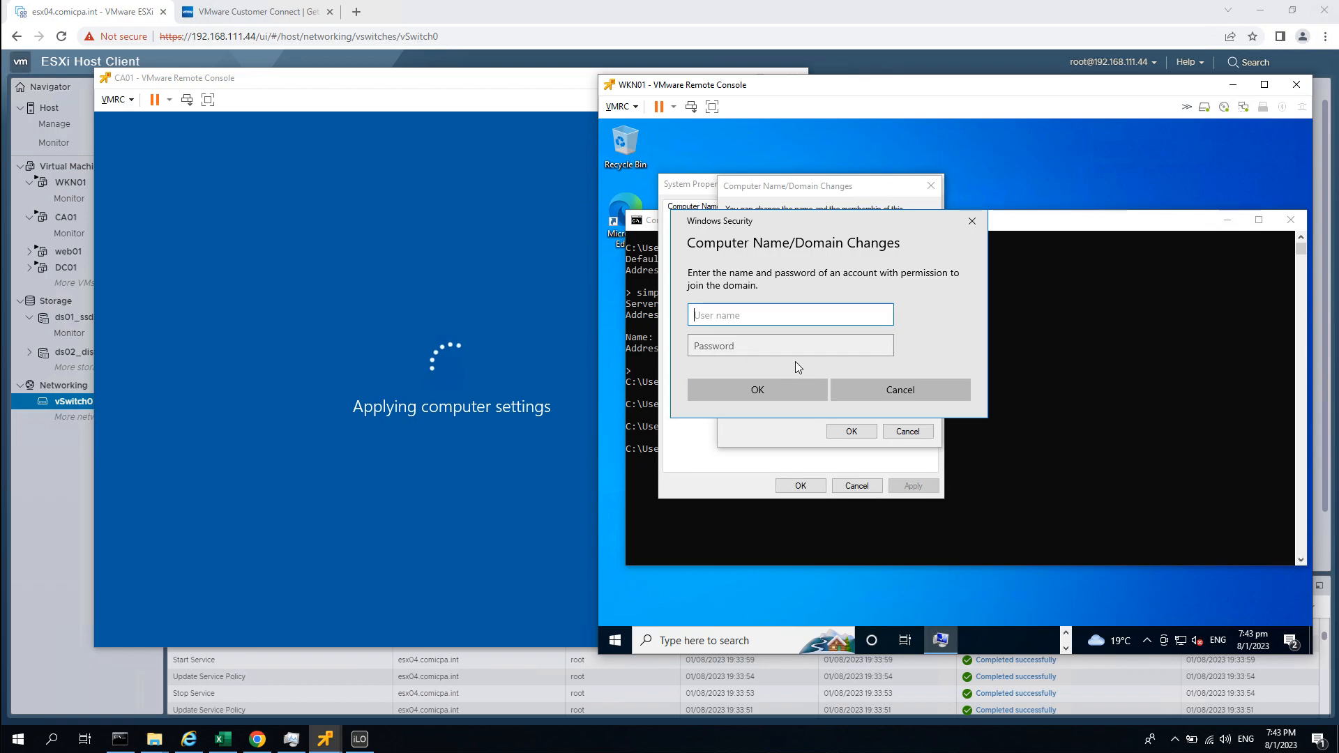
# Enter the Administrator user name and its password in Windows Security to join WKN01.
pyautogui.write('Admini')
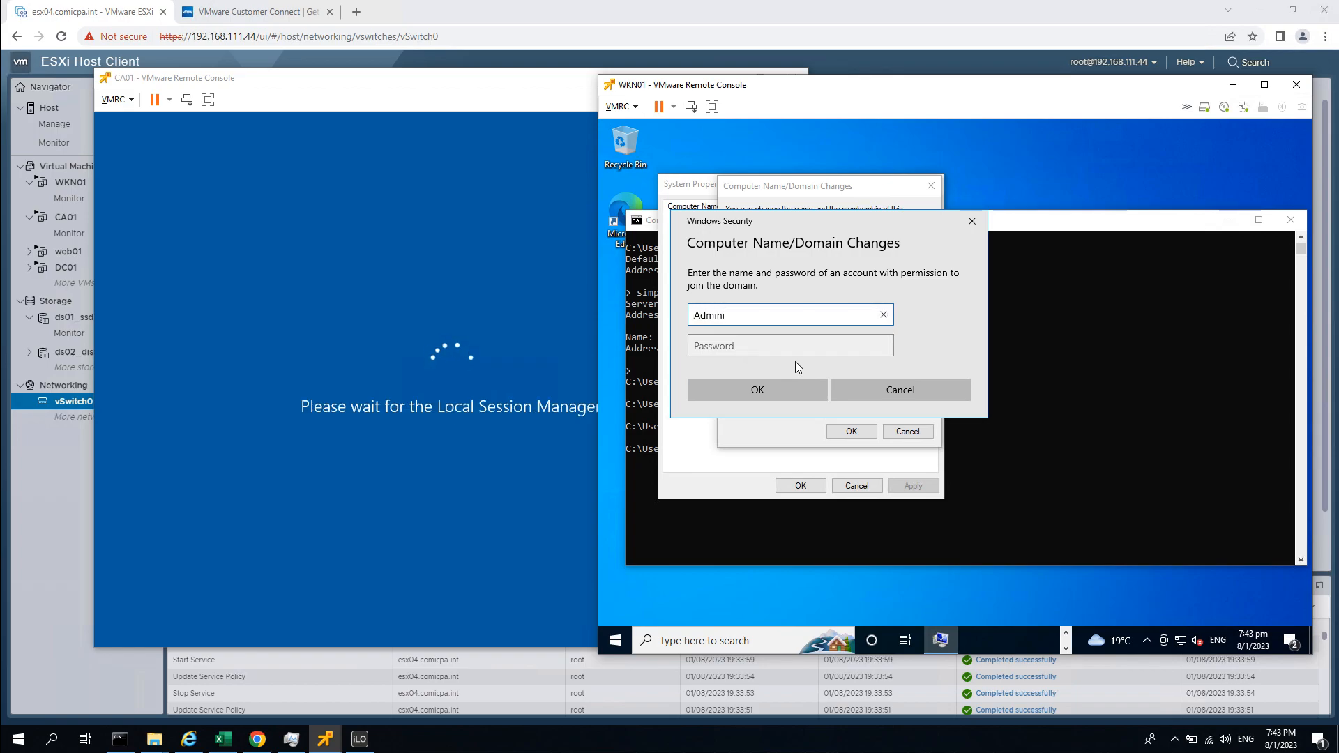
pyautogui.write('s')
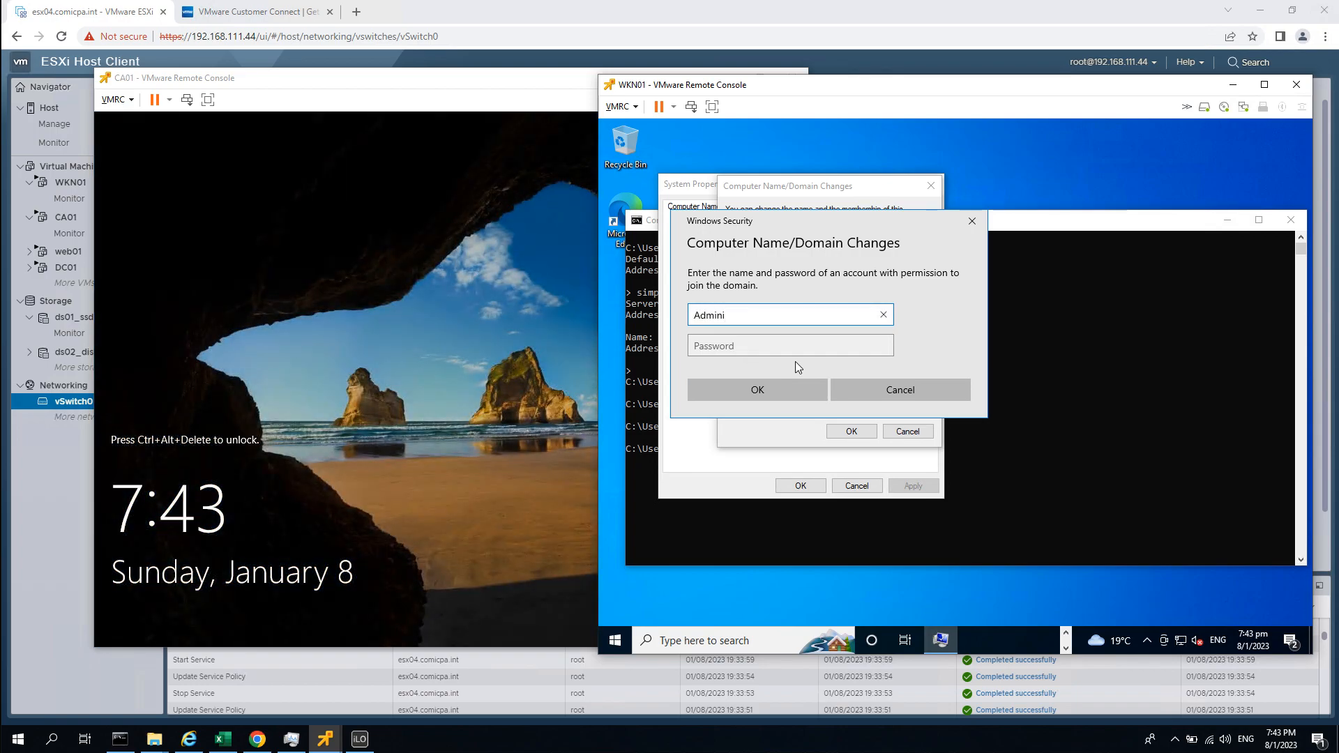
pyautogui.press('BackSpace')
pyautogui.press('BackSpace')
pyautogui.press('BackSpace')
pyautogui.press('BackSpace')
pyautogui.press('BackSpace')
pyautogui.press('BackSpace')
pyautogui.press('BackSpace')
pyautogui.write('Administrator')
pyautogui.press('Tab')
pyautogui.write('P@ssw0rd')
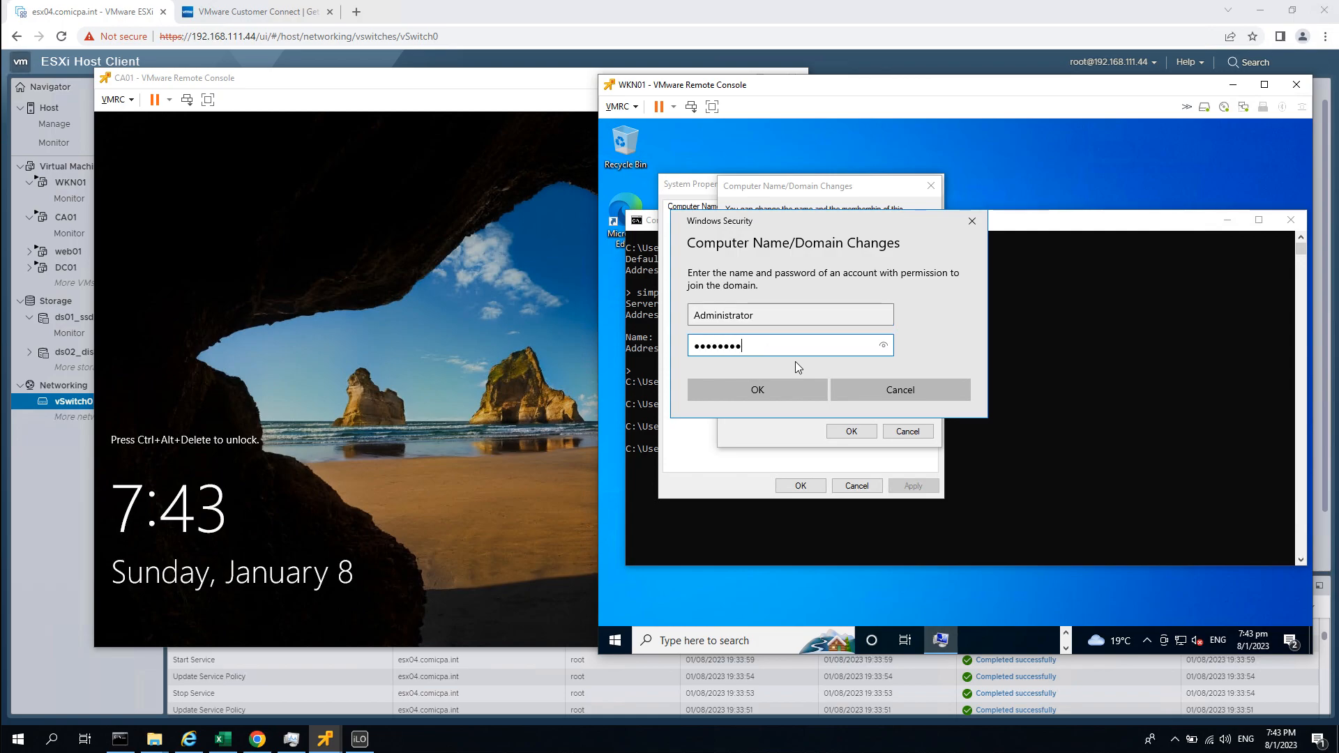
pyautogui.press('Return')
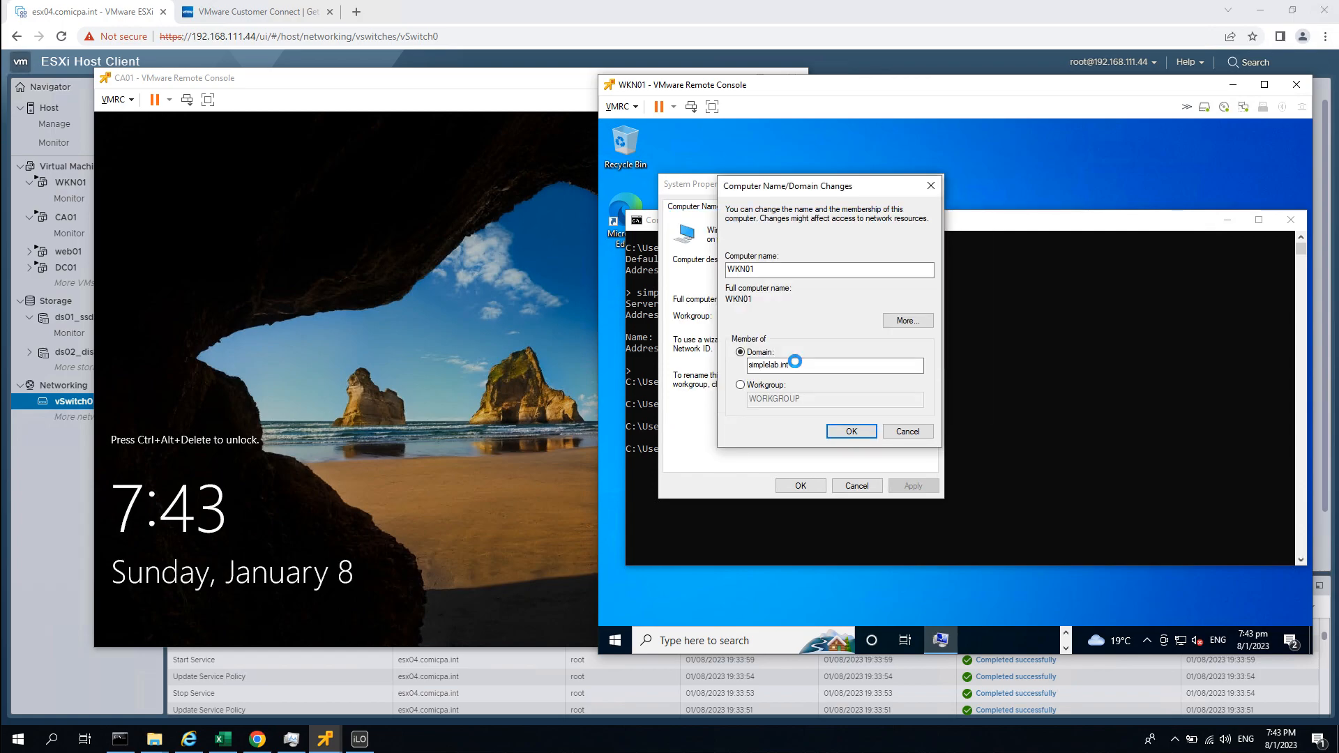
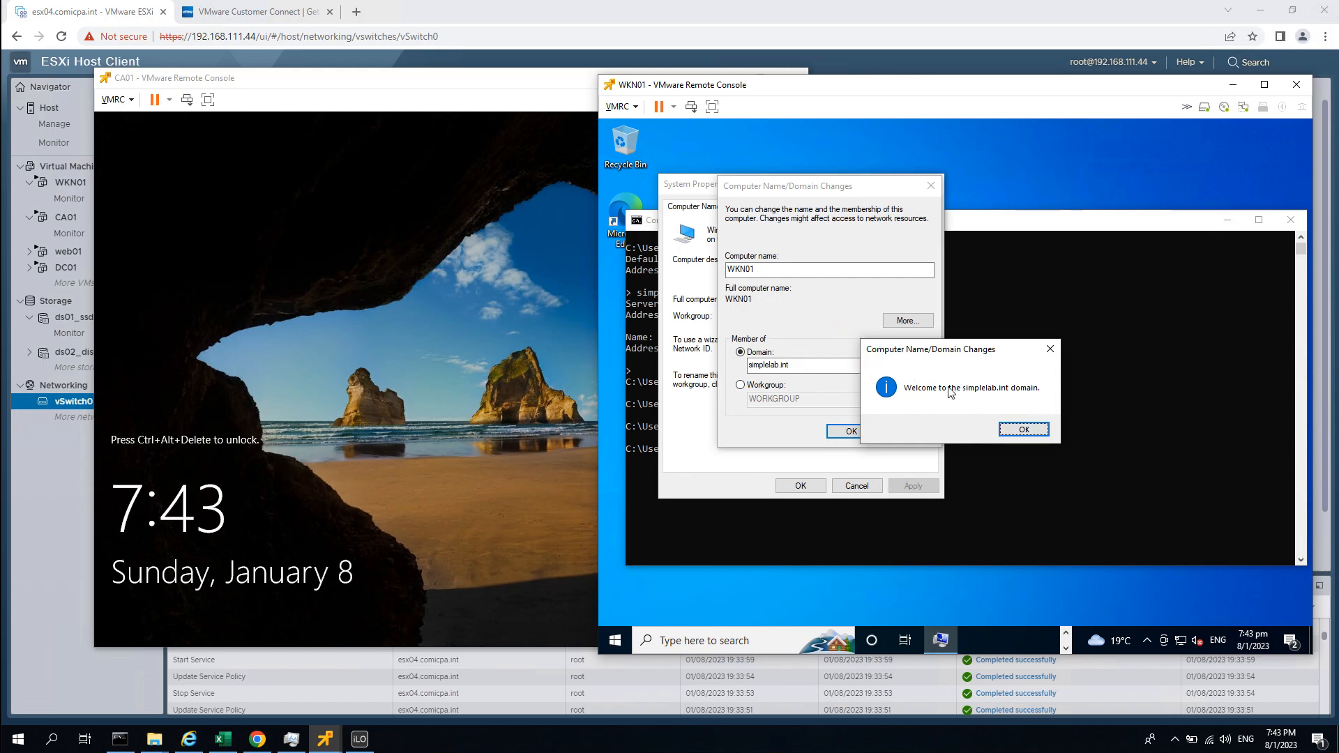
# Acknowledge the simplelab.int welcome and restart notices, close System Properties, and restart WKN01 now.
pyautogui.click(1023, 431)
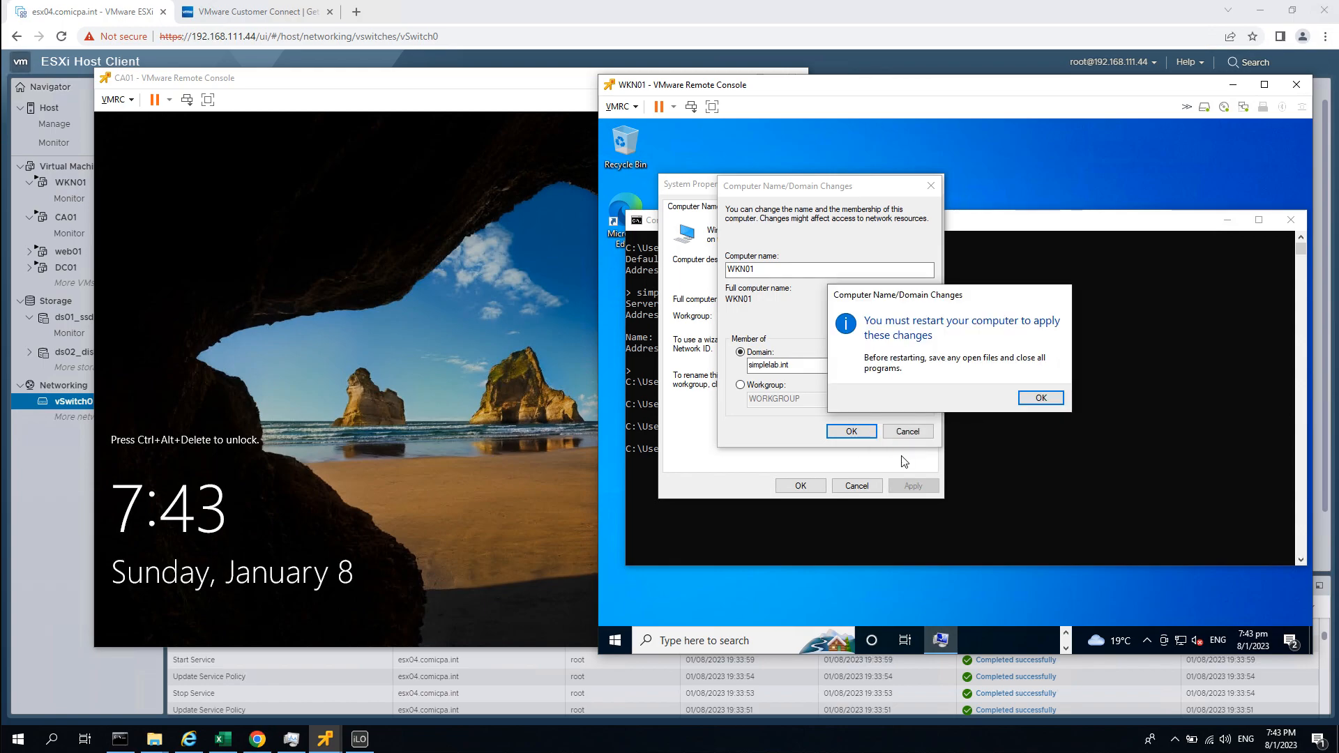
pyautogui.click(1040, 398)
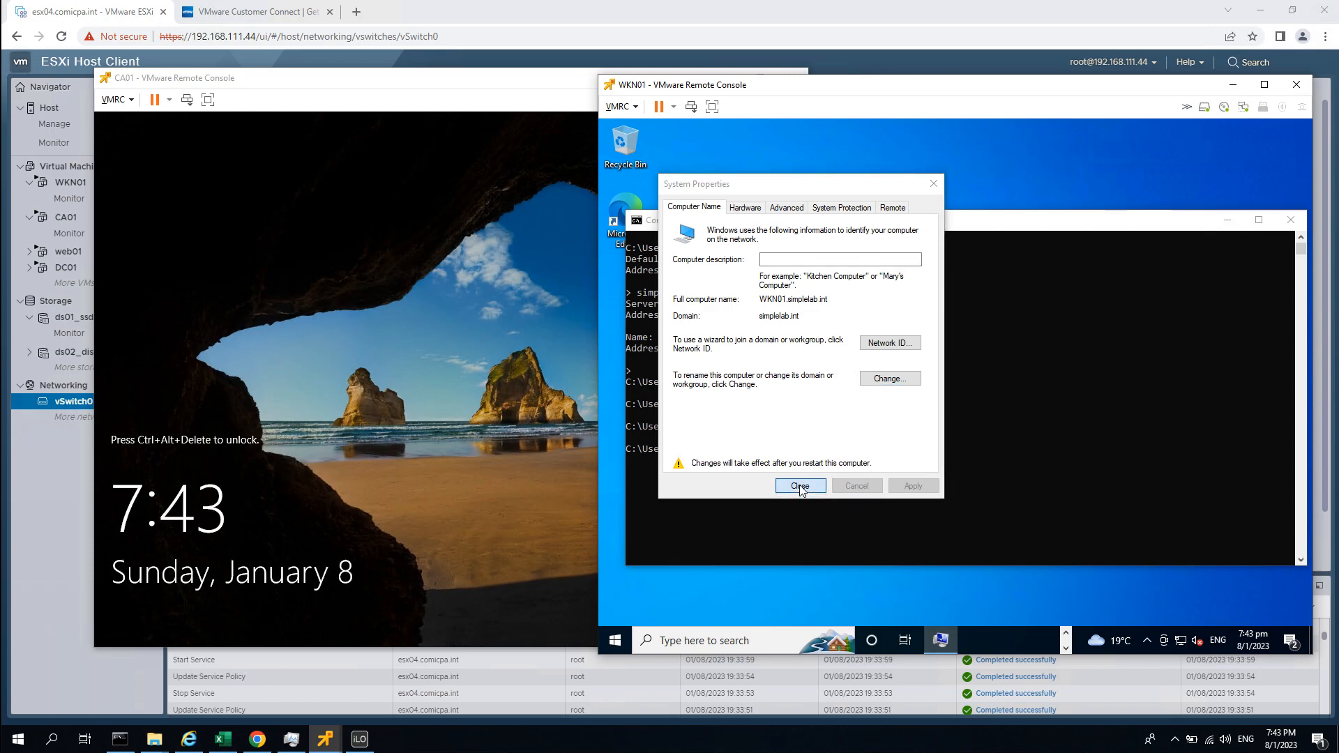
pyautogui.click(801, 486)
pyautogui.click(999, 394)
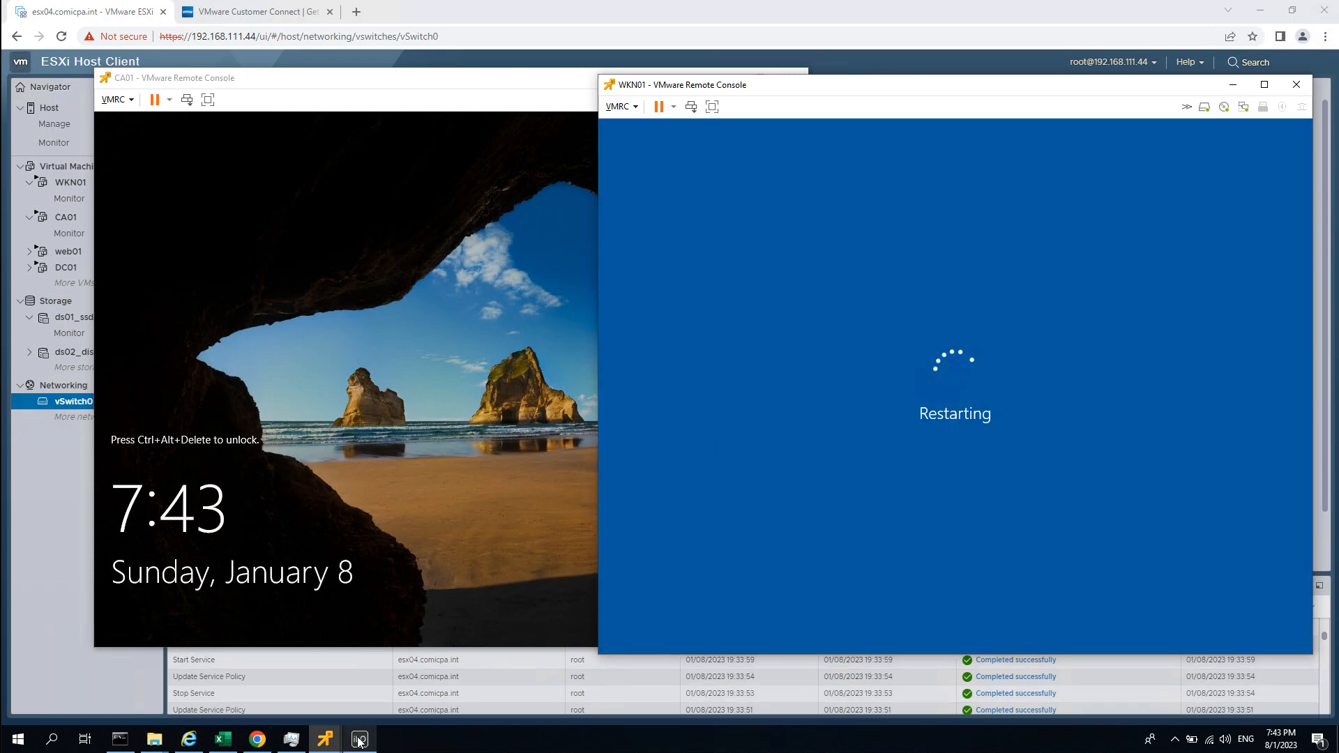
pyautogui.click(331, 743)
pyautogui.click(236, 680)
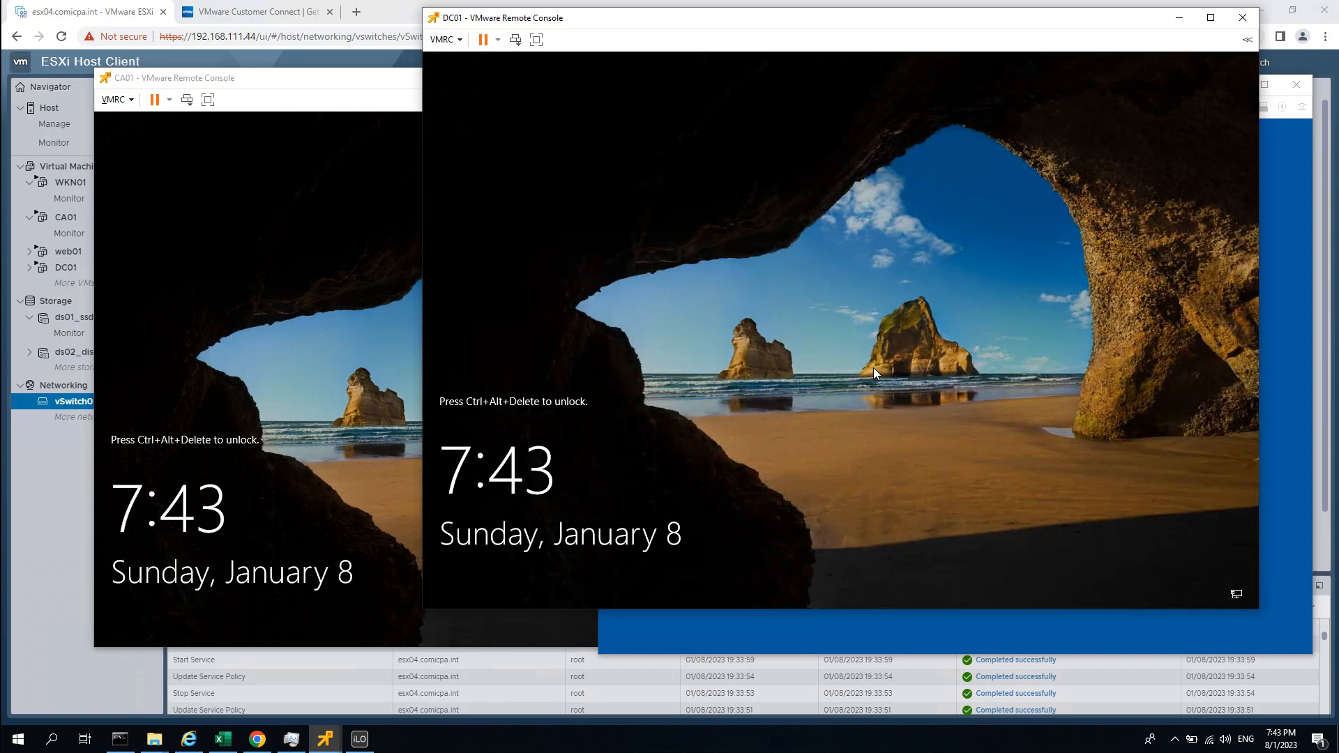
# Unlock DC01 and sign in with the Administrator password.
pyautogui.press('ctrl+alt+Insert')
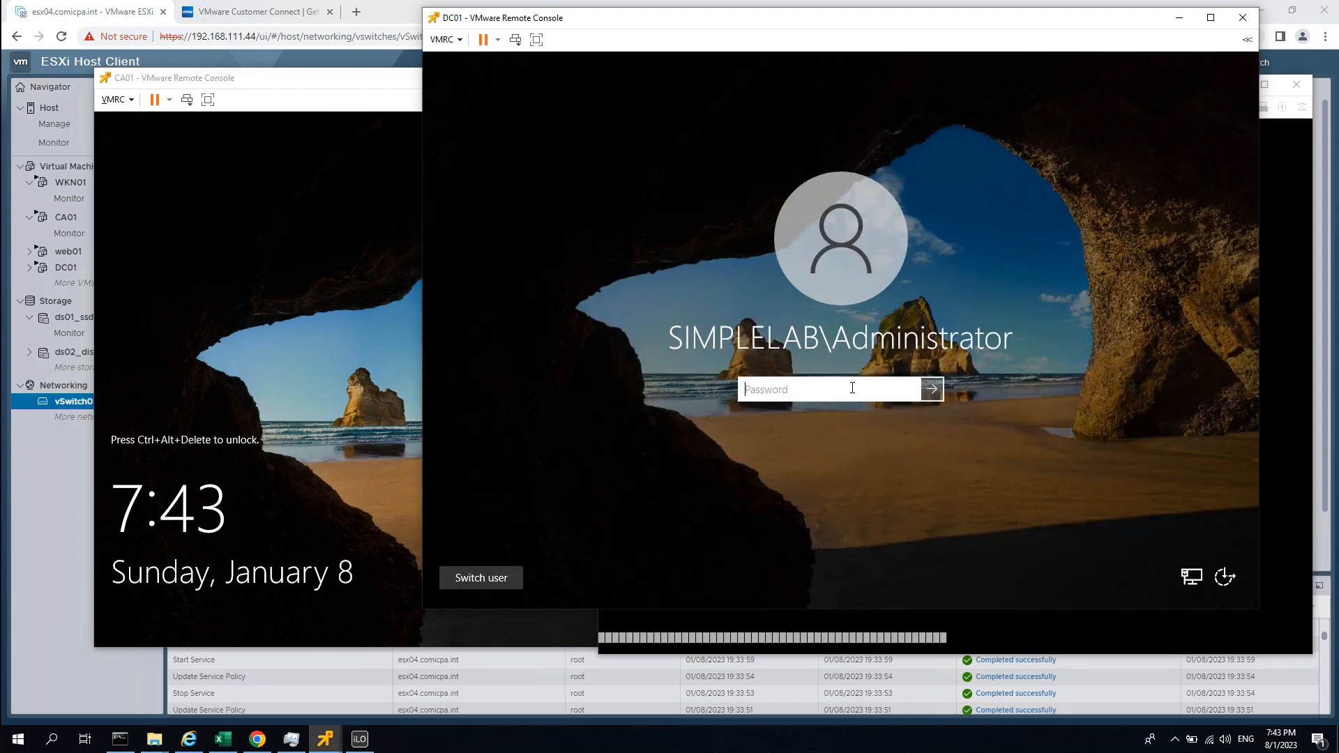
pyautogui.write('••••••••')
pyautogui.press('Return')
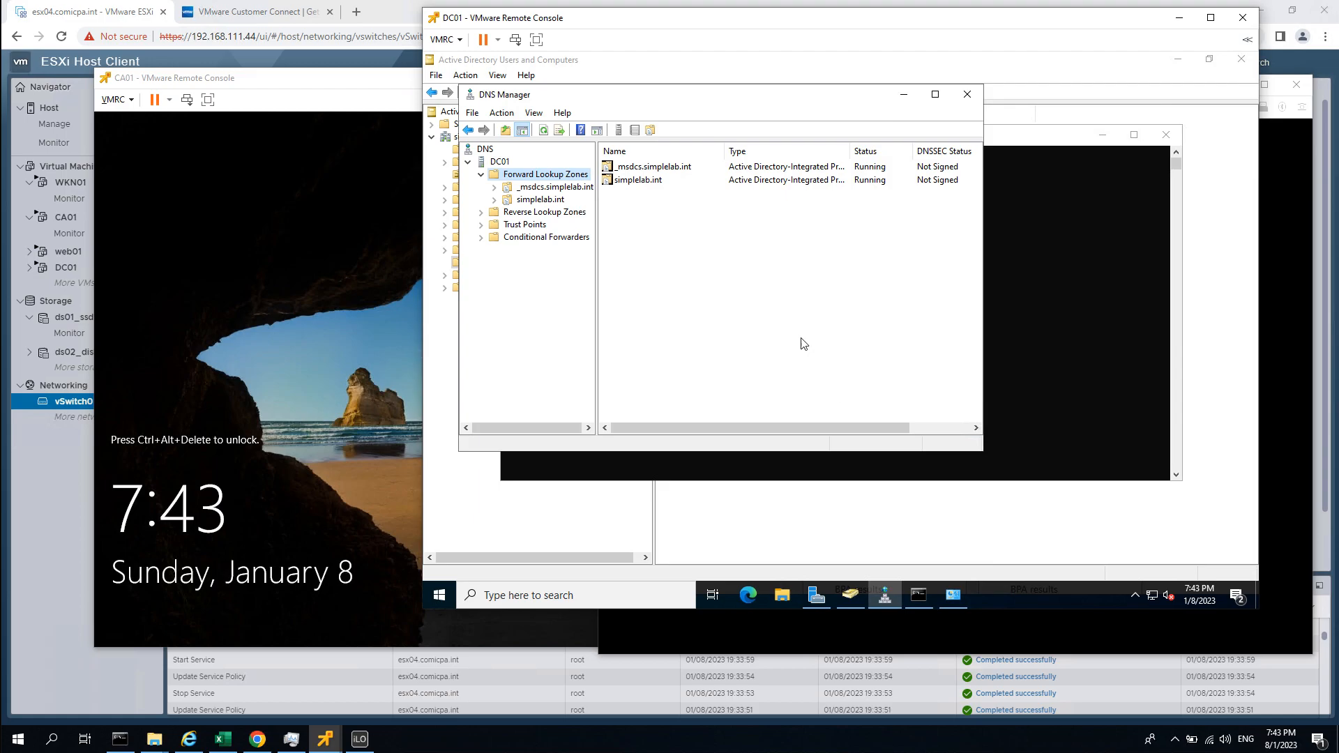
# Move DNS Manager and Command Prompt aside and list CA01 and WKN01 in the Computers container.
pyautogui.click(904, 95)
pyautogui.moveTo(579, 132); pyautogui.dragTo(1022, 291)
pyautogui.click(734, 492)
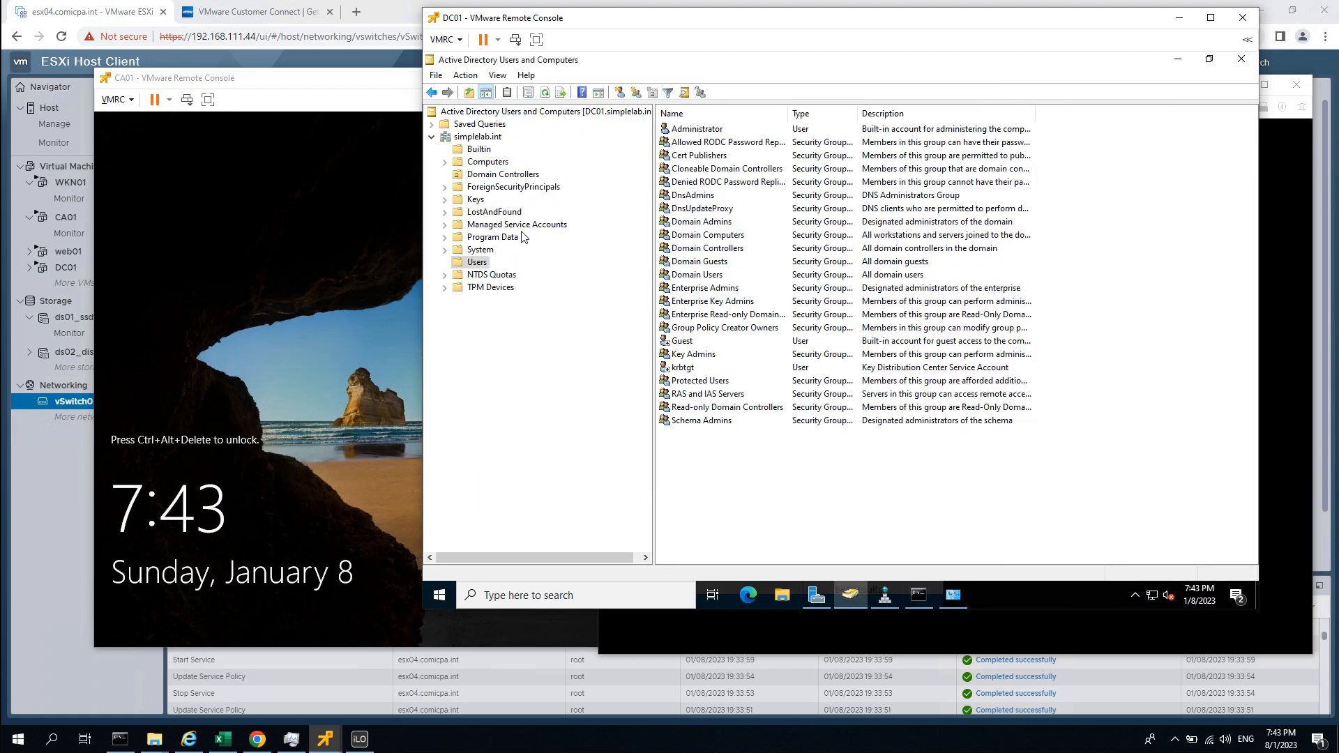
pyautogui.click(497, 163)
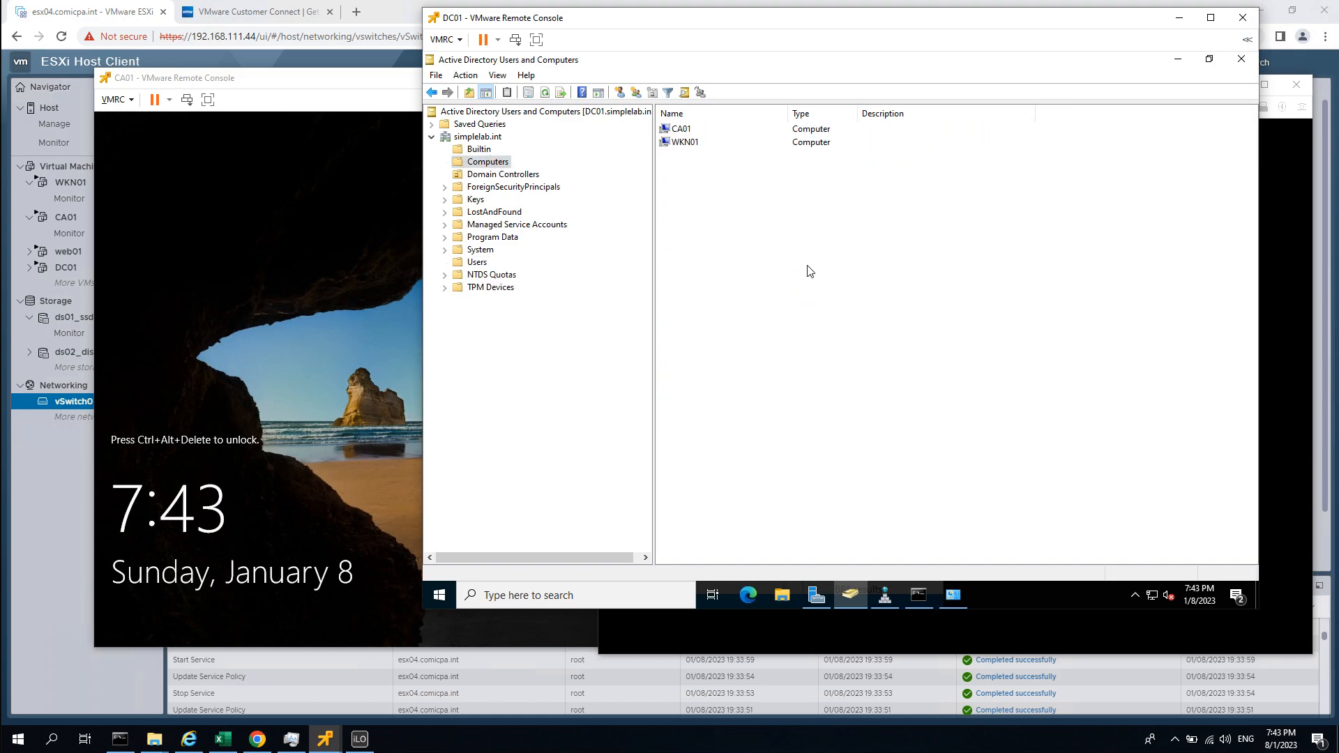
pyautogui.click(507, 76)
pyautogui.click(498, 75)
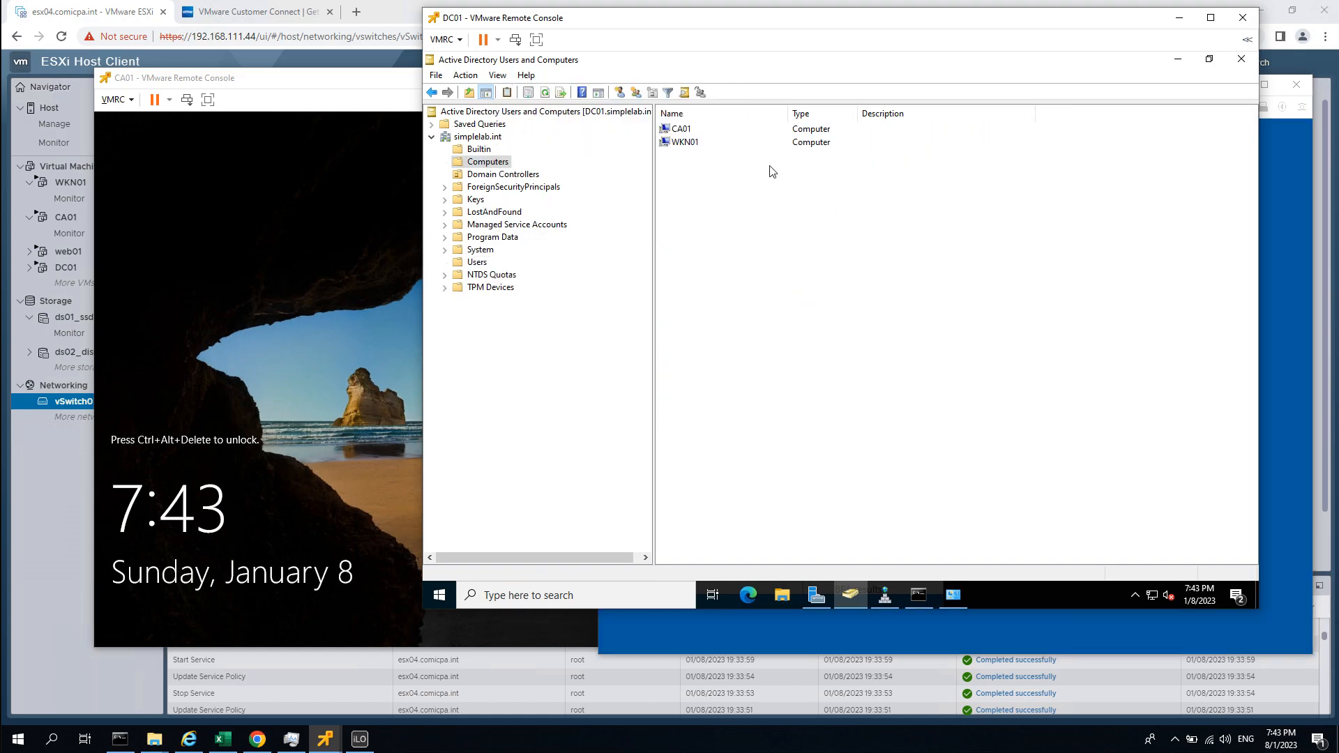
pyautogui.rightClick(679, 129)
pyautogui.click(738, 290)
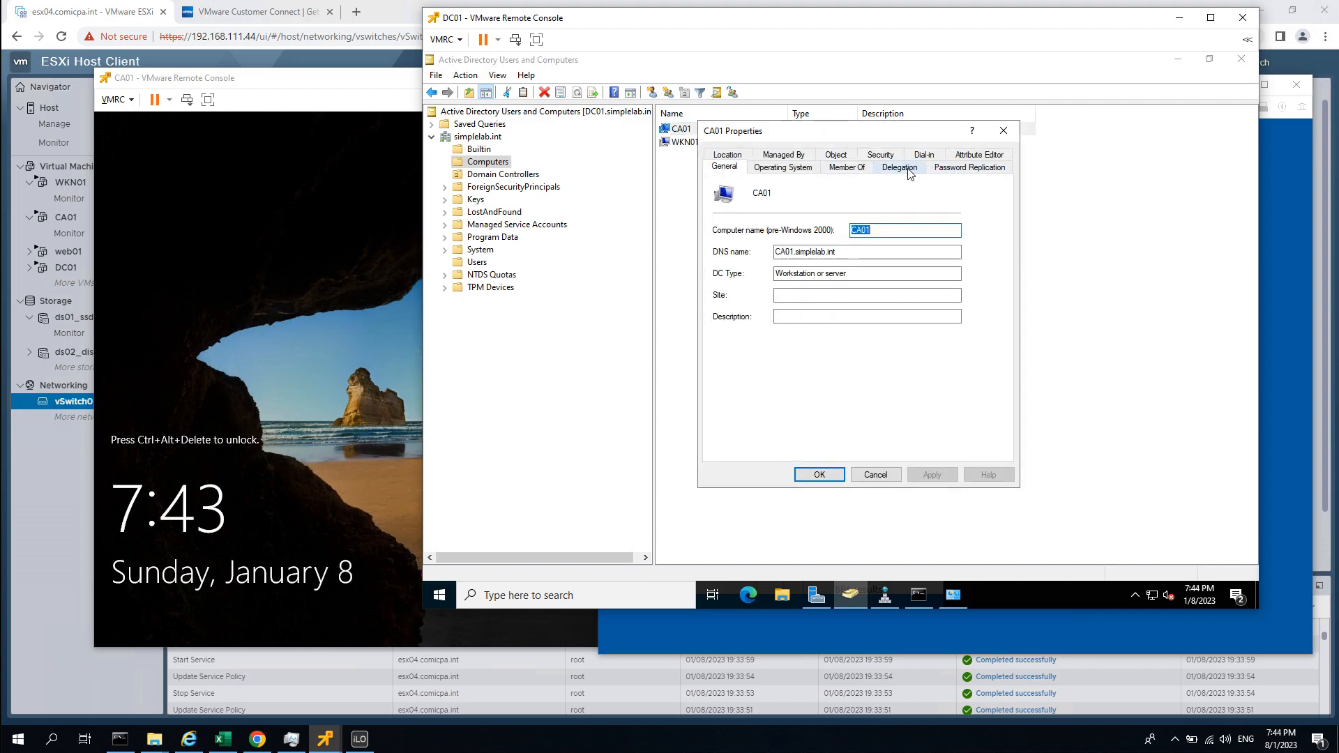
pyautogui.click(836, 154)
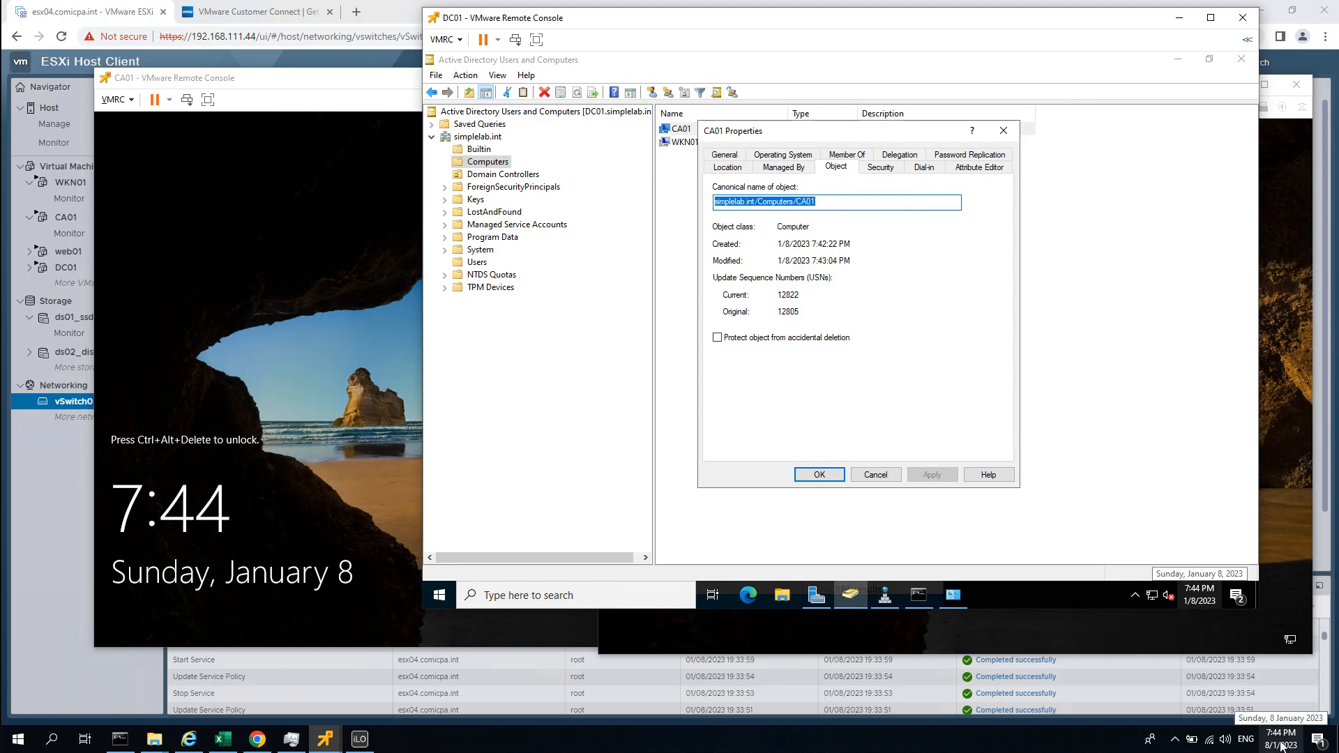
pyautogui.moveTo(862, 246); pyautogui.dragTo(767, 247)
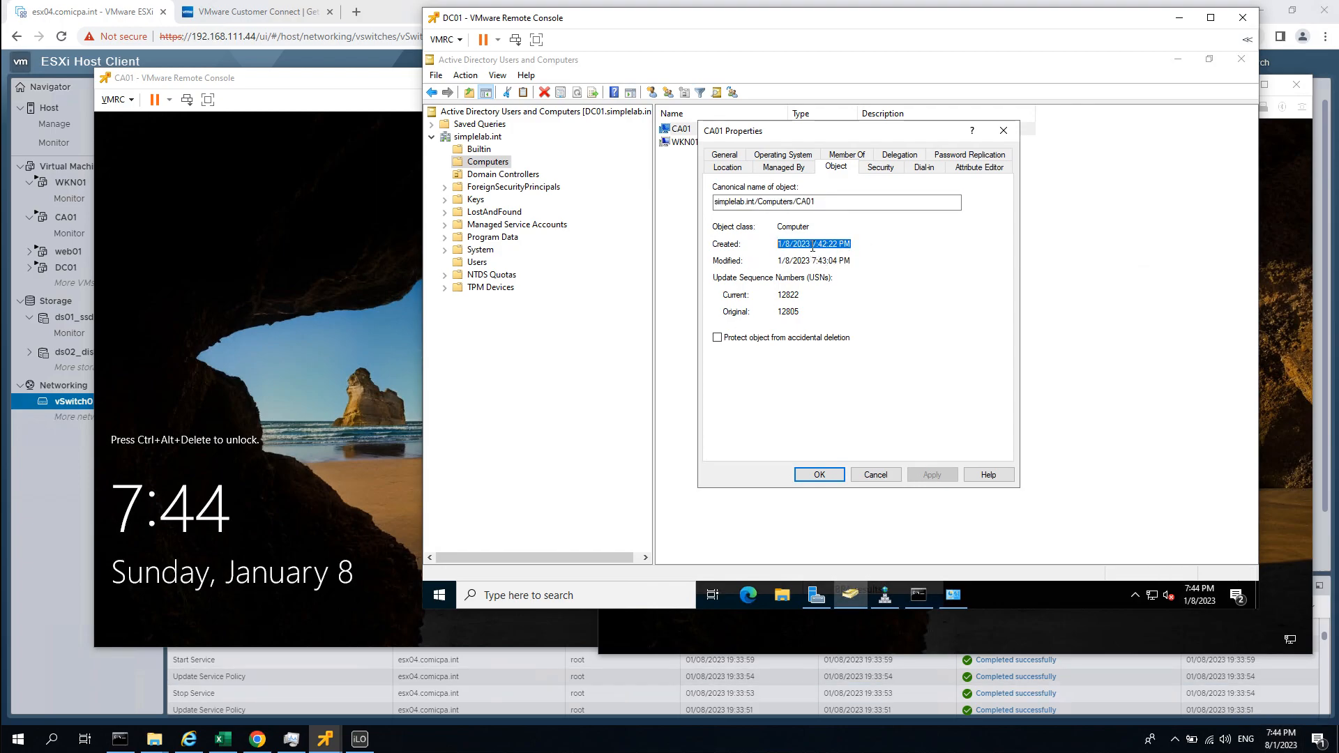
pyautogui.press('Escape')
pyautogui.rightClick(682, 143)
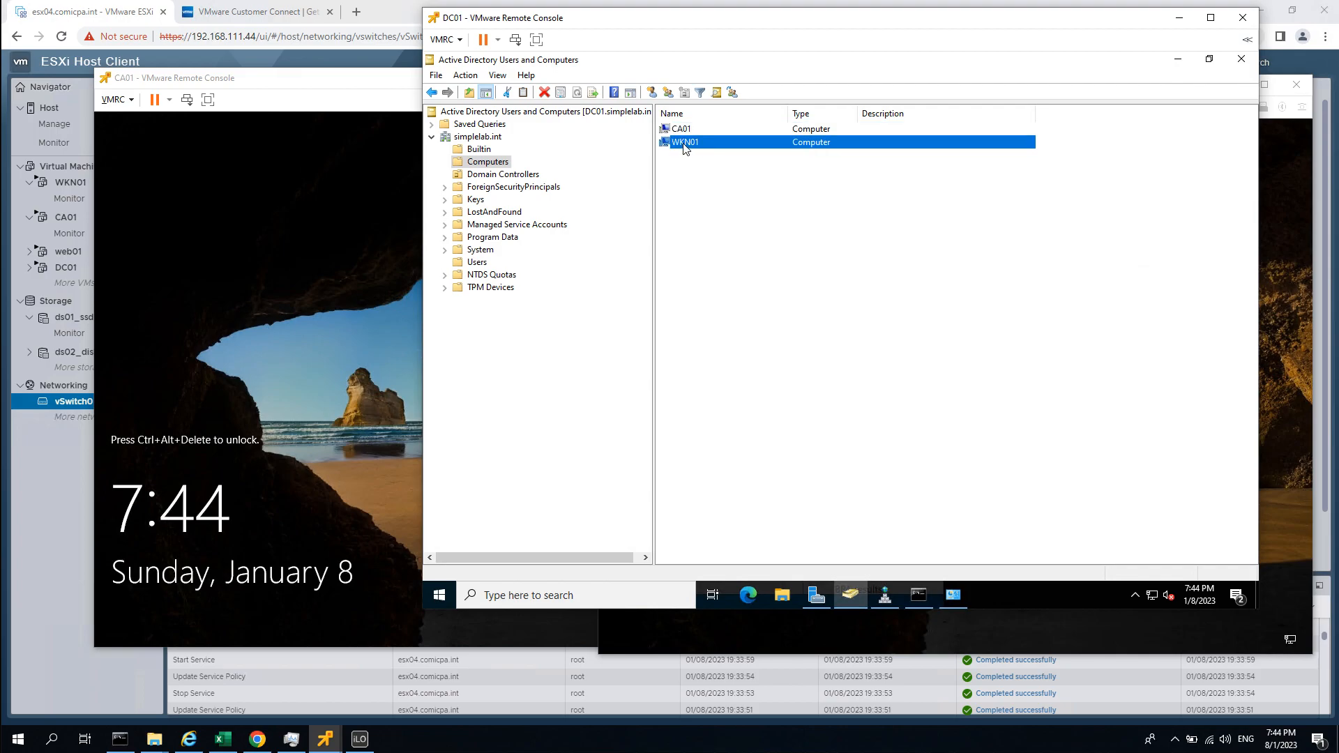
pyautogui.click(748, 306)
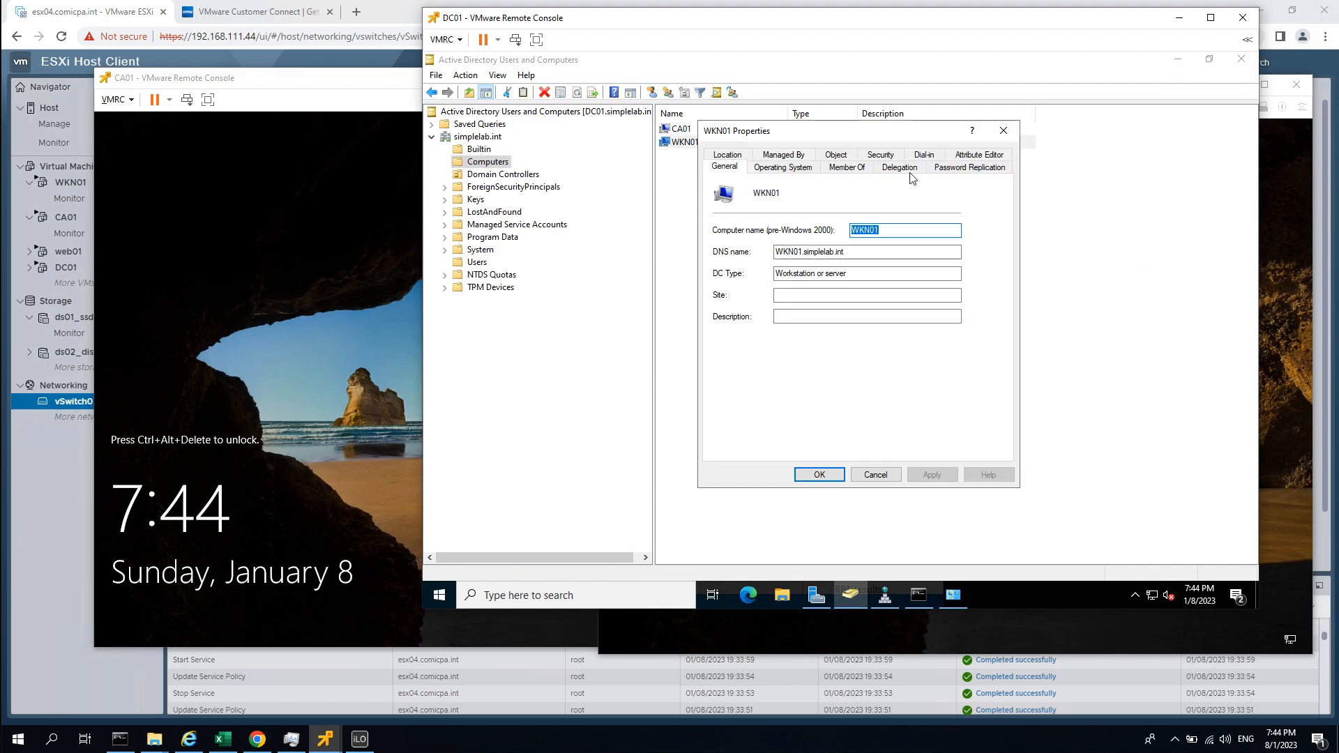
pyautogui.click(836, 155)
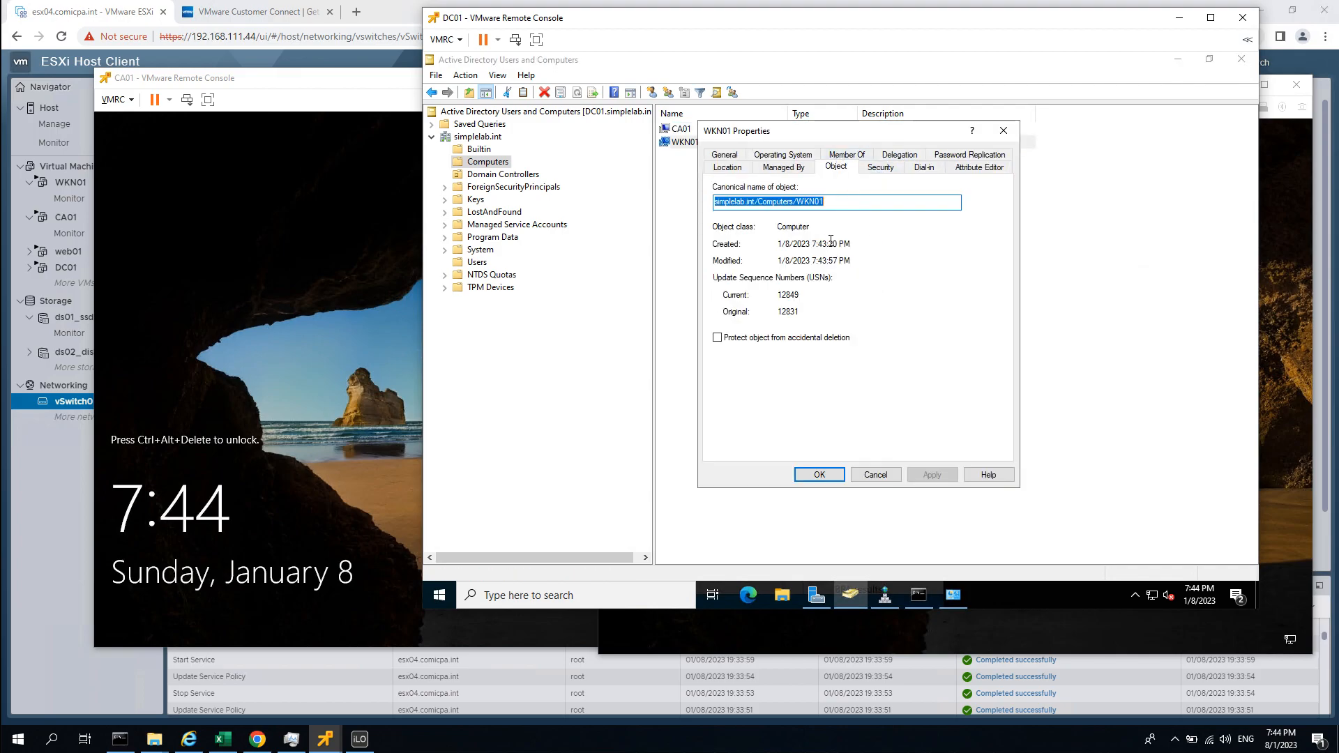
pyautogui.moveTo(812, 244); pyautogui.dragTo(853, 244)
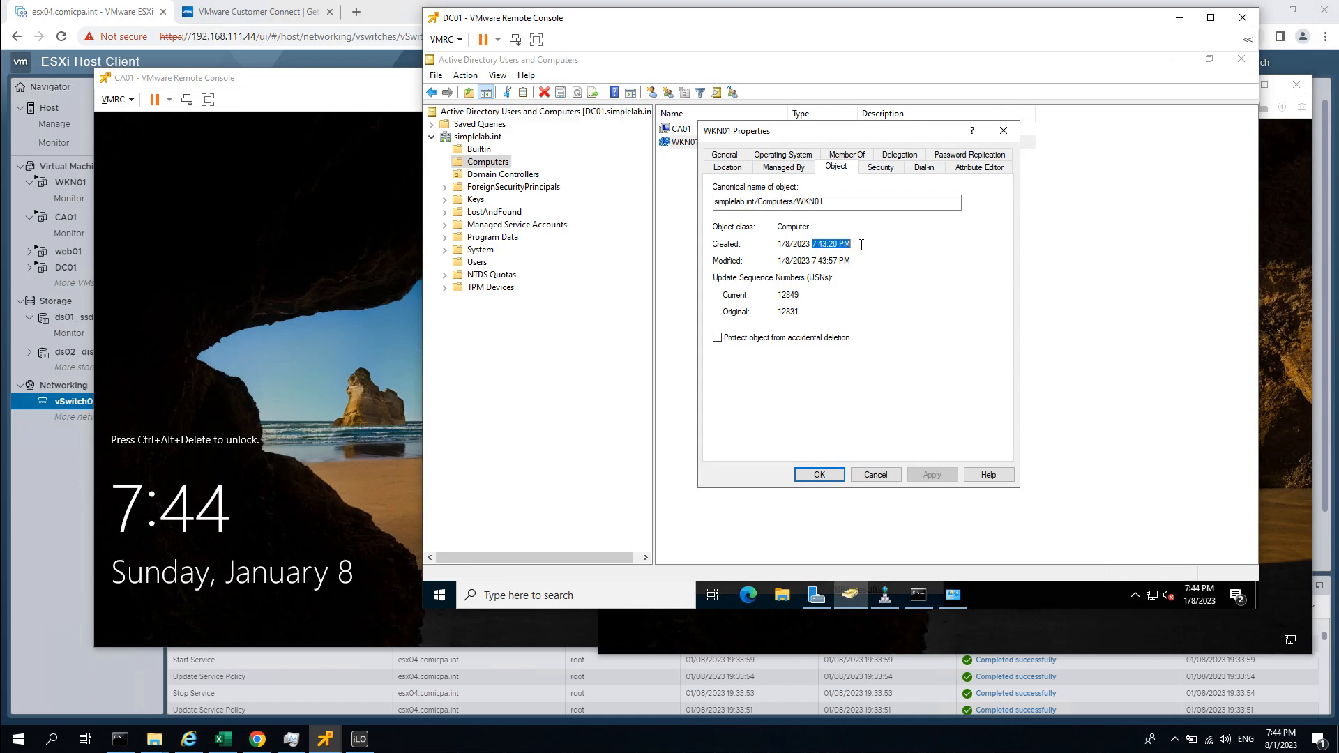
pyautogui.click(876, 475)
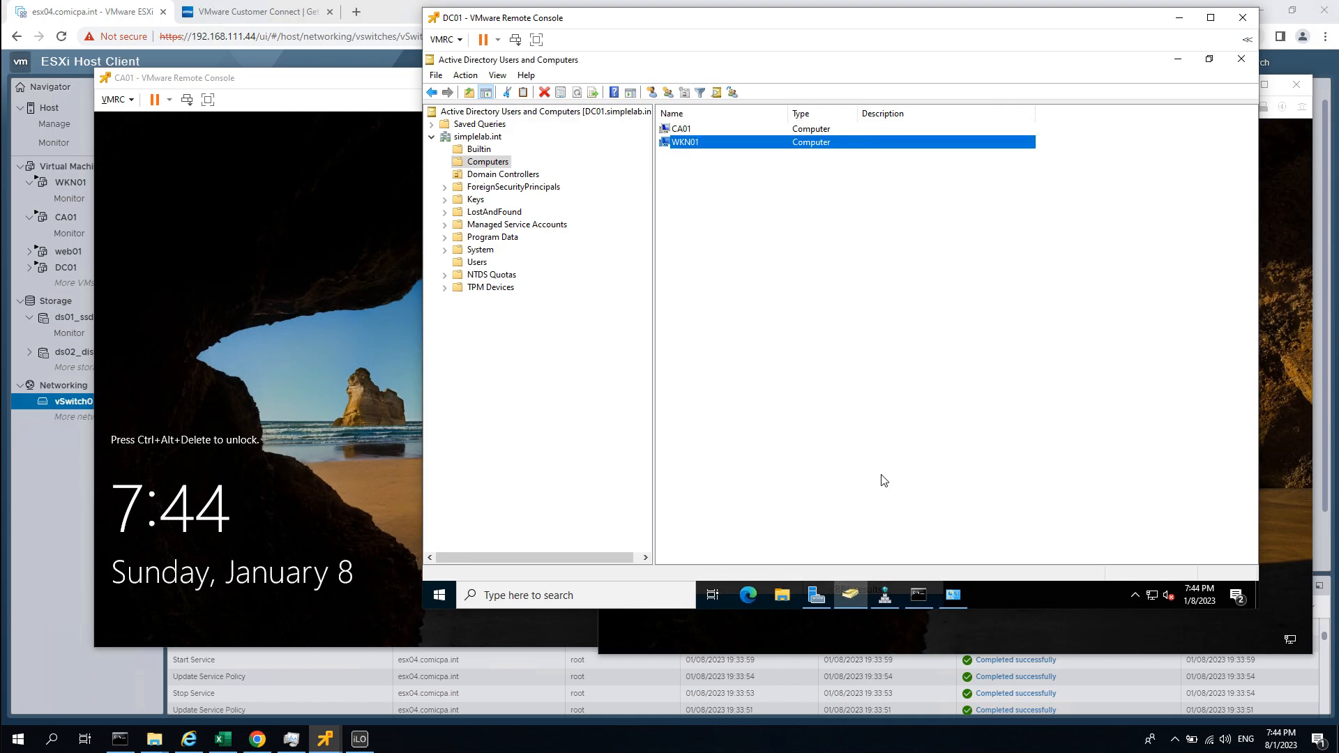
pyautogui.press('F5')
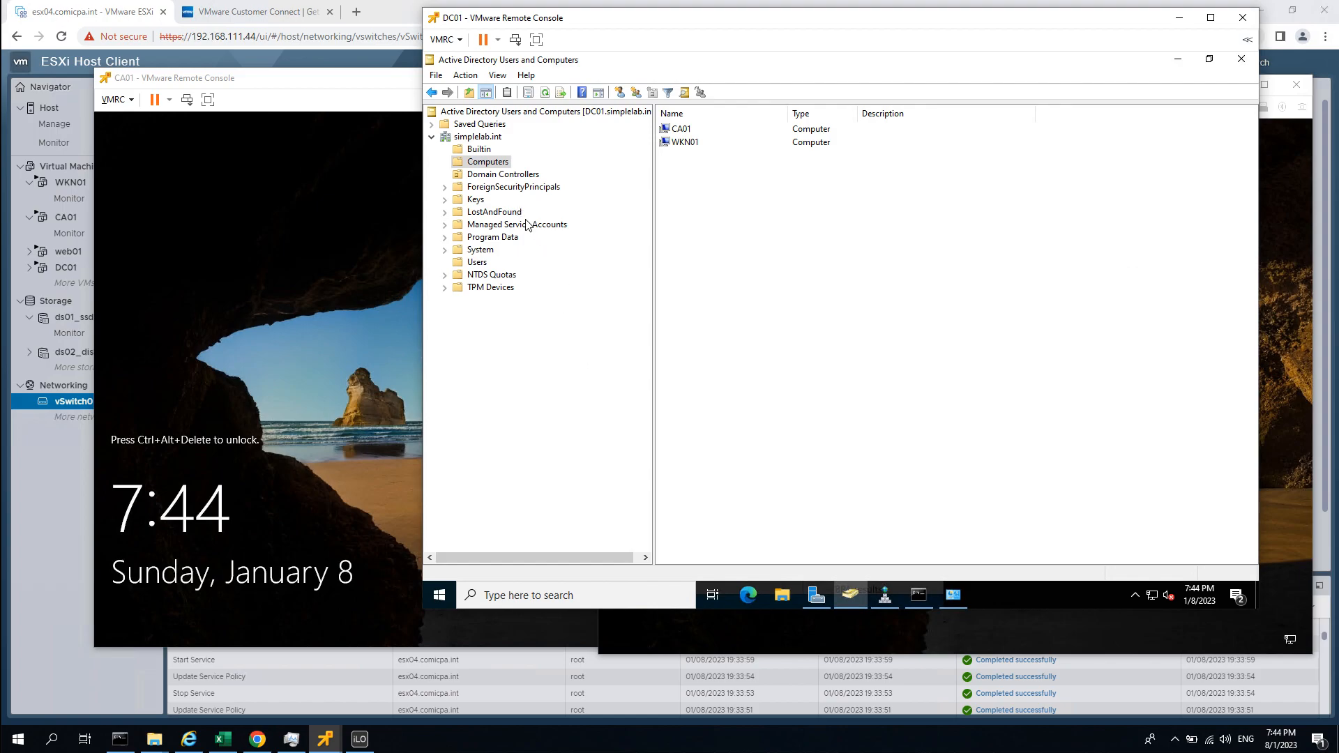
# Create a new organizational unit named TestAccount at the root of simplelab.int.
pyautogui.click(472, 263)
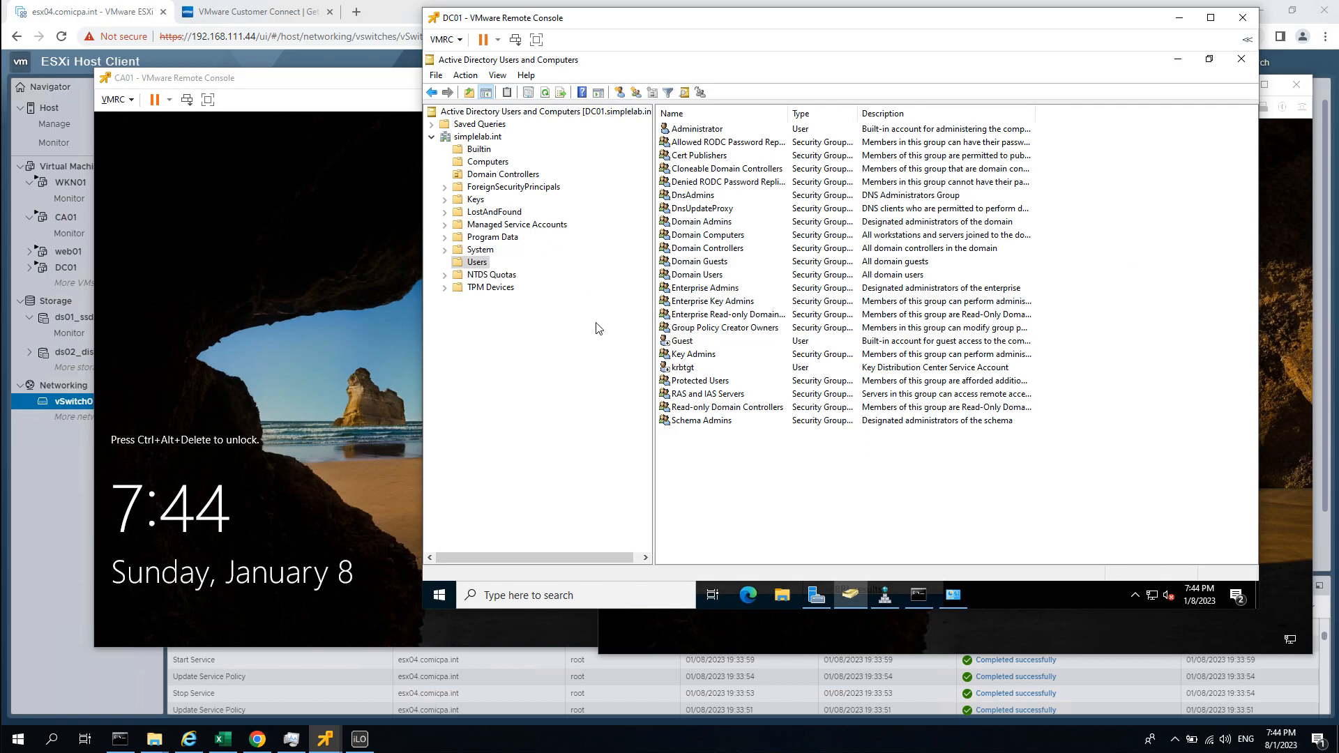
pyautogui.click(478, 136)
pyautogui.rightClick(480, 137)
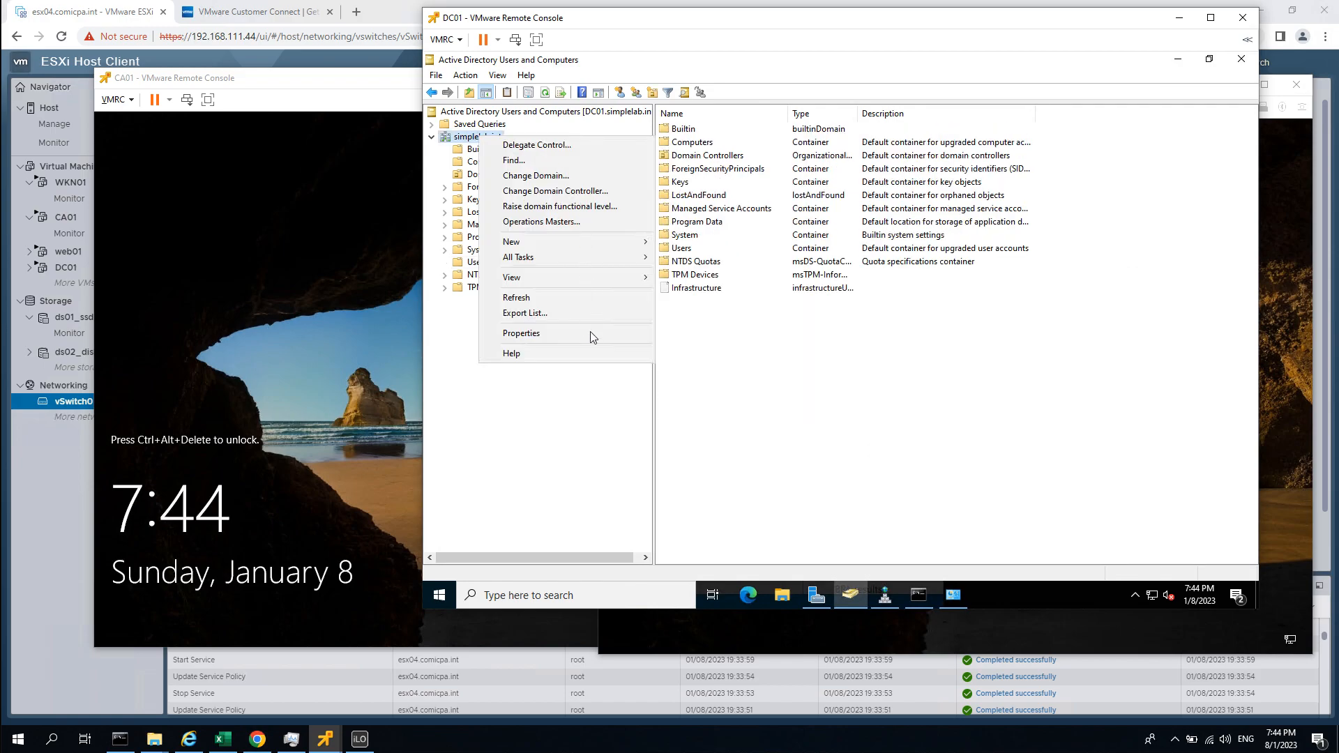
pyautogui.moveTo(549, 241)
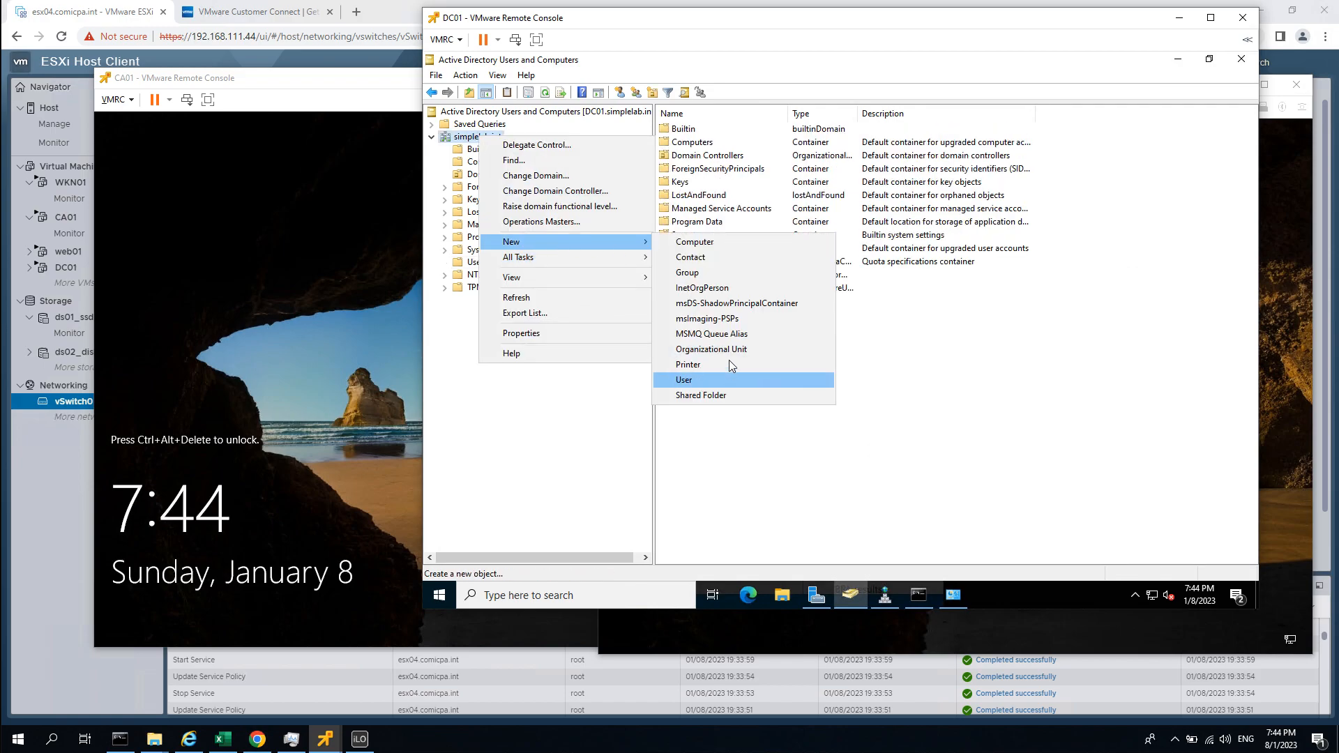
pyautogui.click(726, 349)
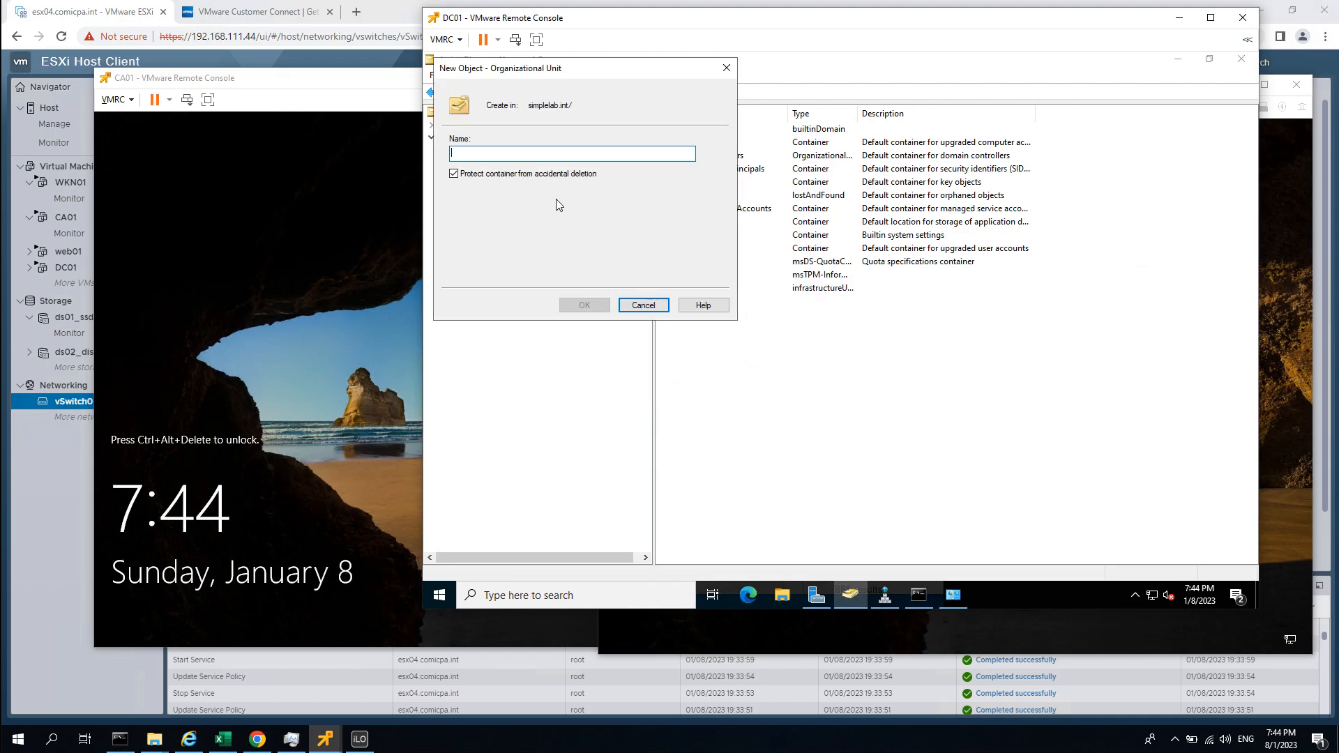
pyautogui.write('TestAccount')
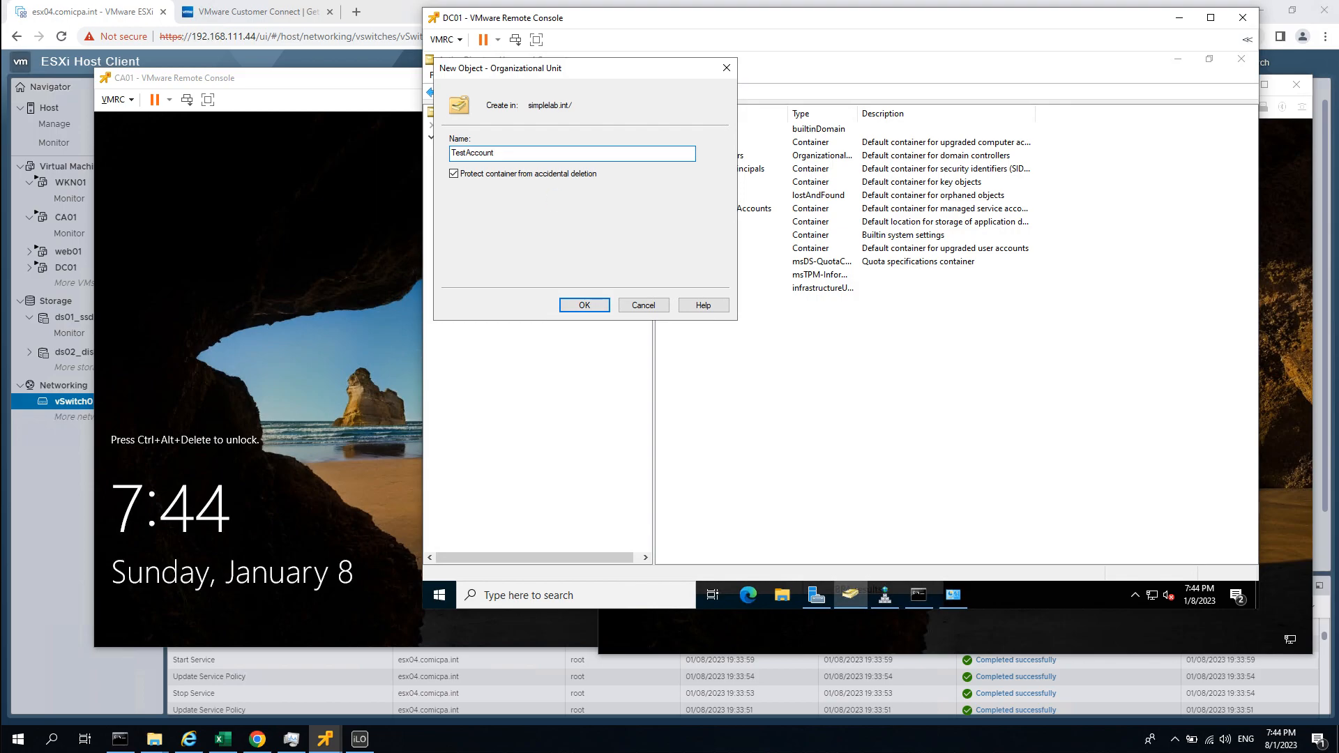
pyautogui.press('Return')
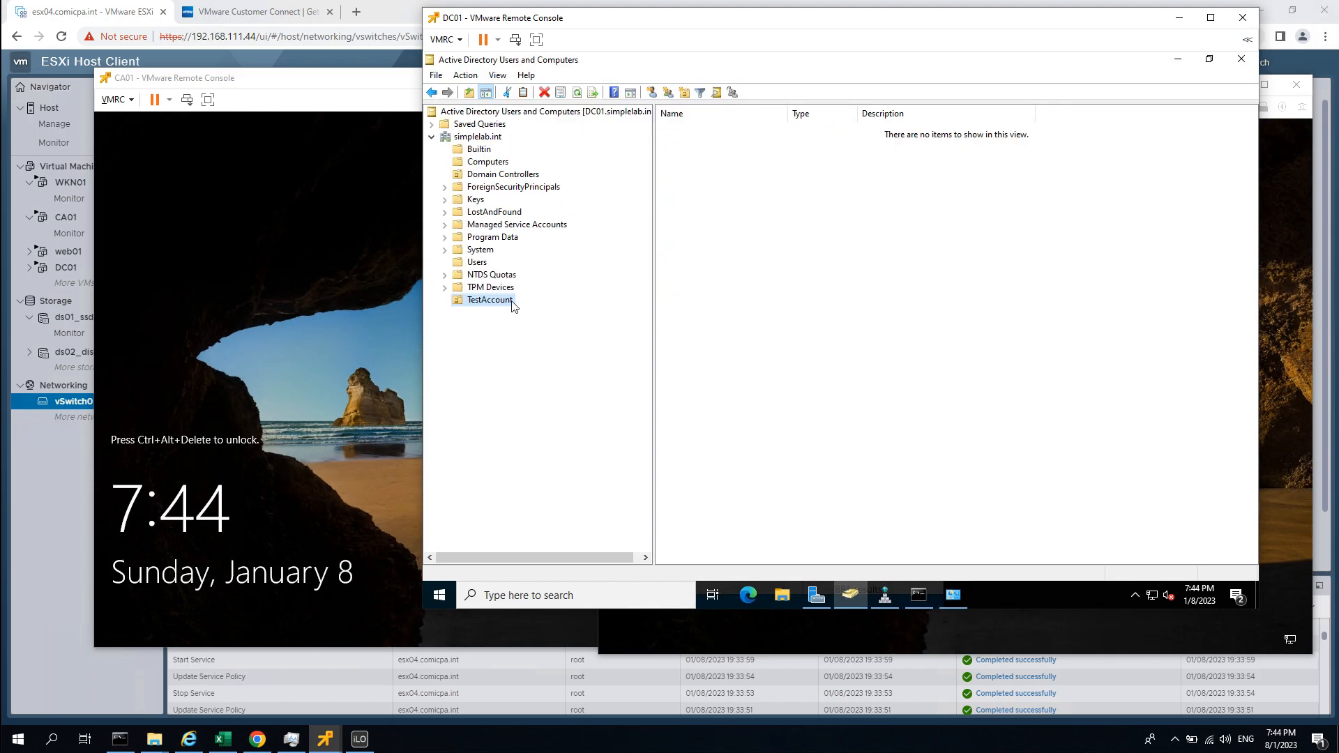
pyautogui.rightClick(714, 230)
# Start a new user in TestAccount with first name and logon name demouser01.
pyautogui.moveTo(778, 297)
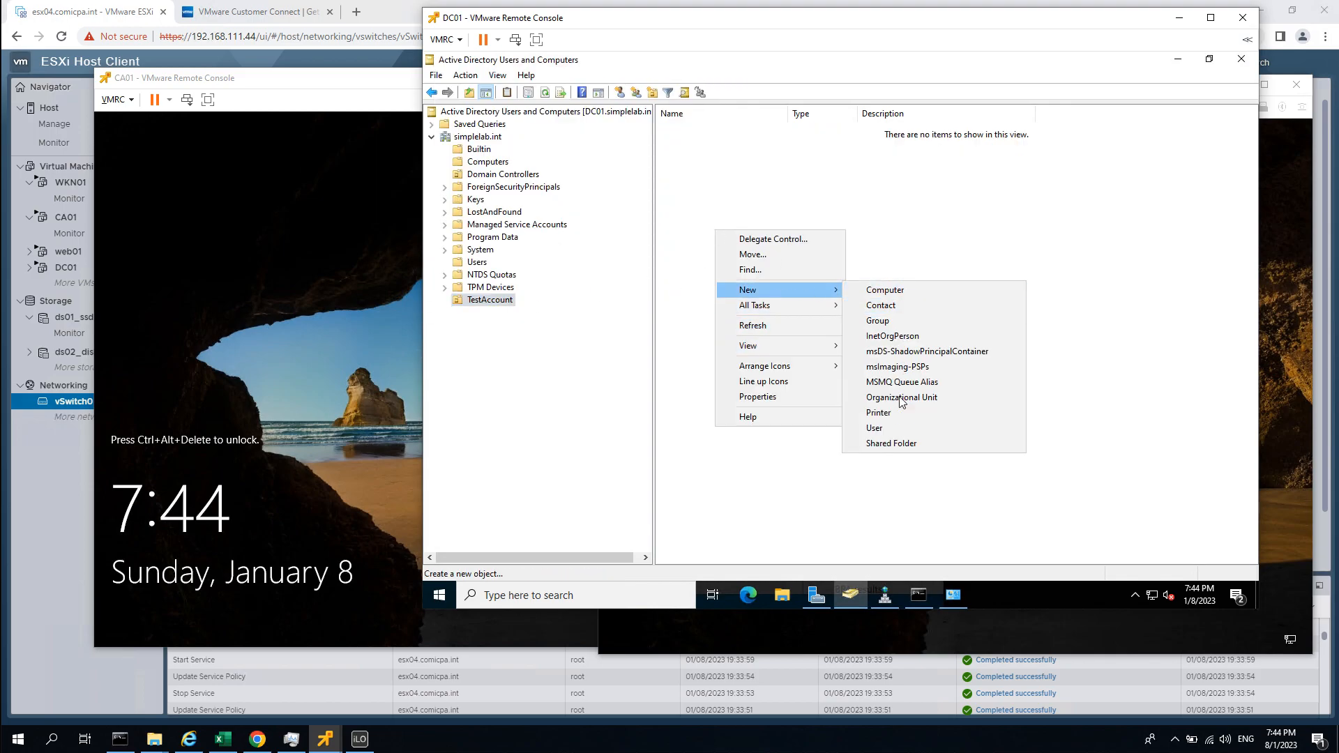
pyautogui.click(898, 428)
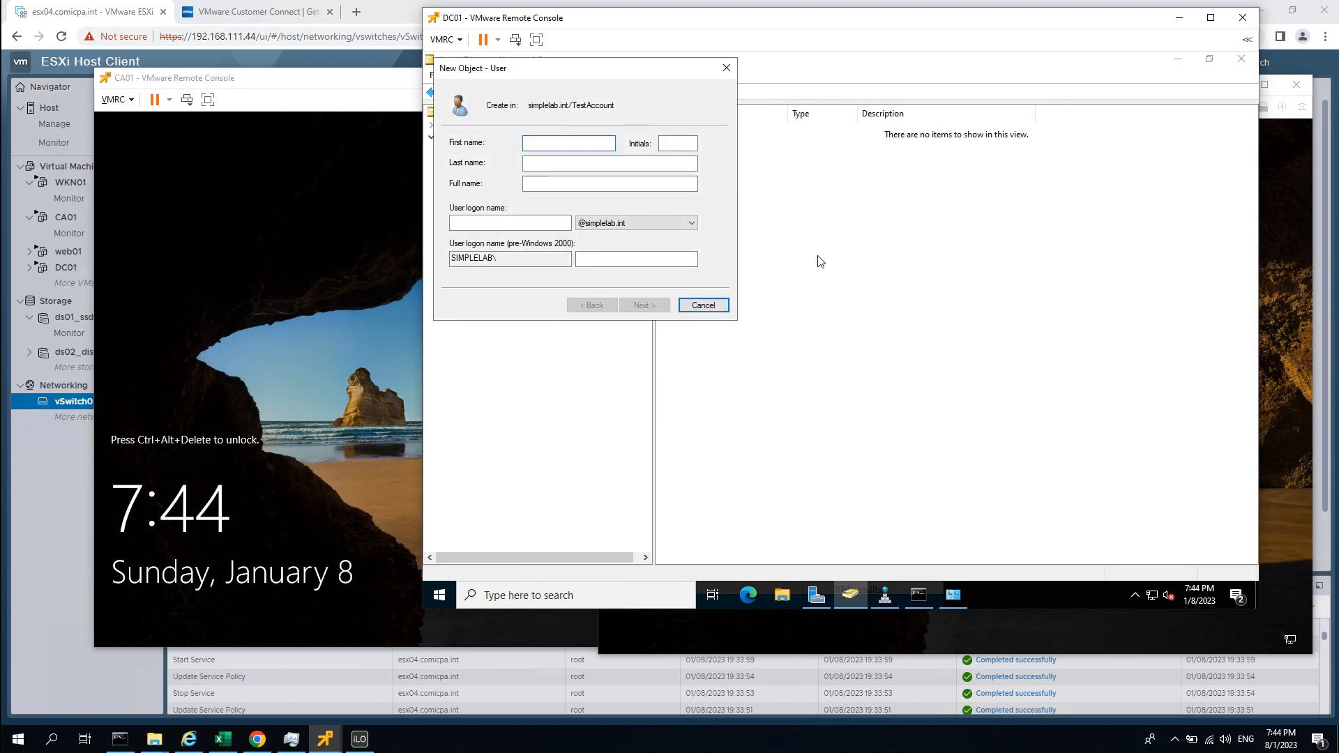
pyautogui.write('Ch')
pyautogui.press('BackSpace')
pyautogui.press('BackSpace')
pyautogui.write('demouser01')
pyautogui.click(473, 221)
pyautogui.write('demo')
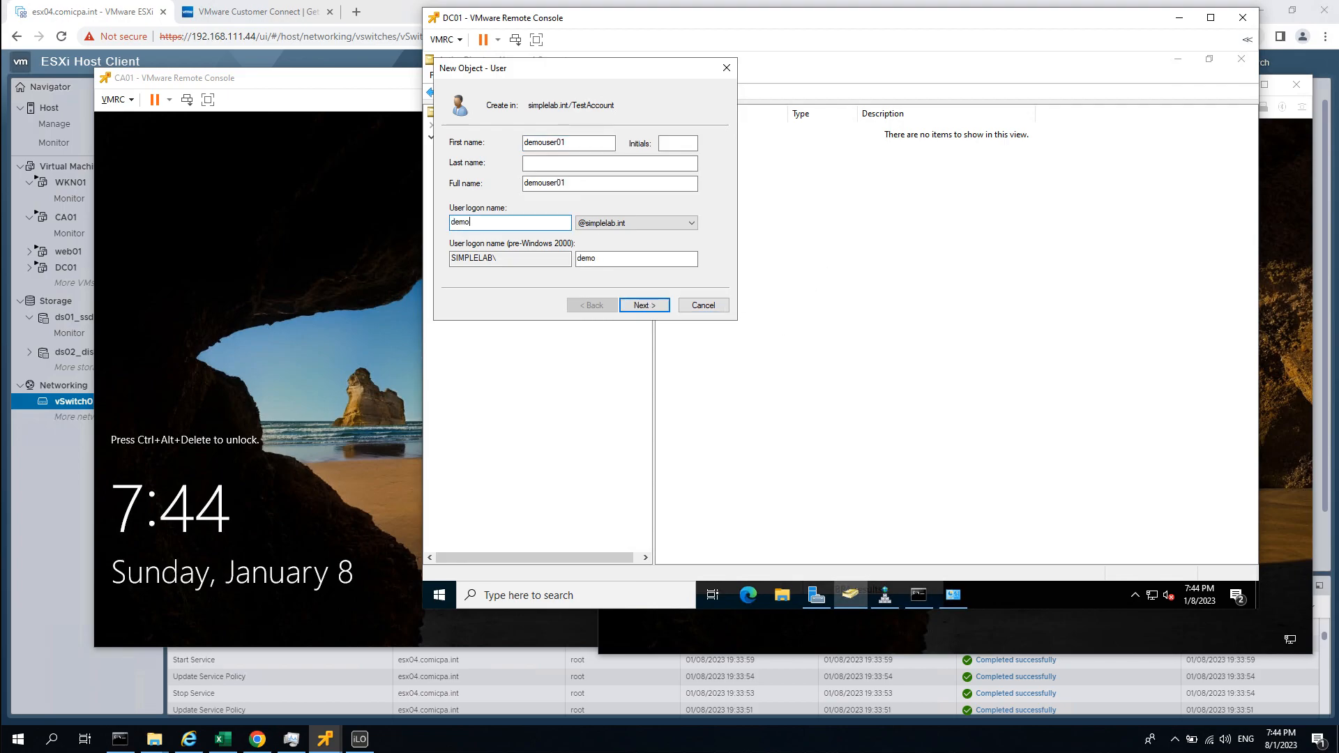
pyautogui.write('user01')
pyautogui.press('Return')
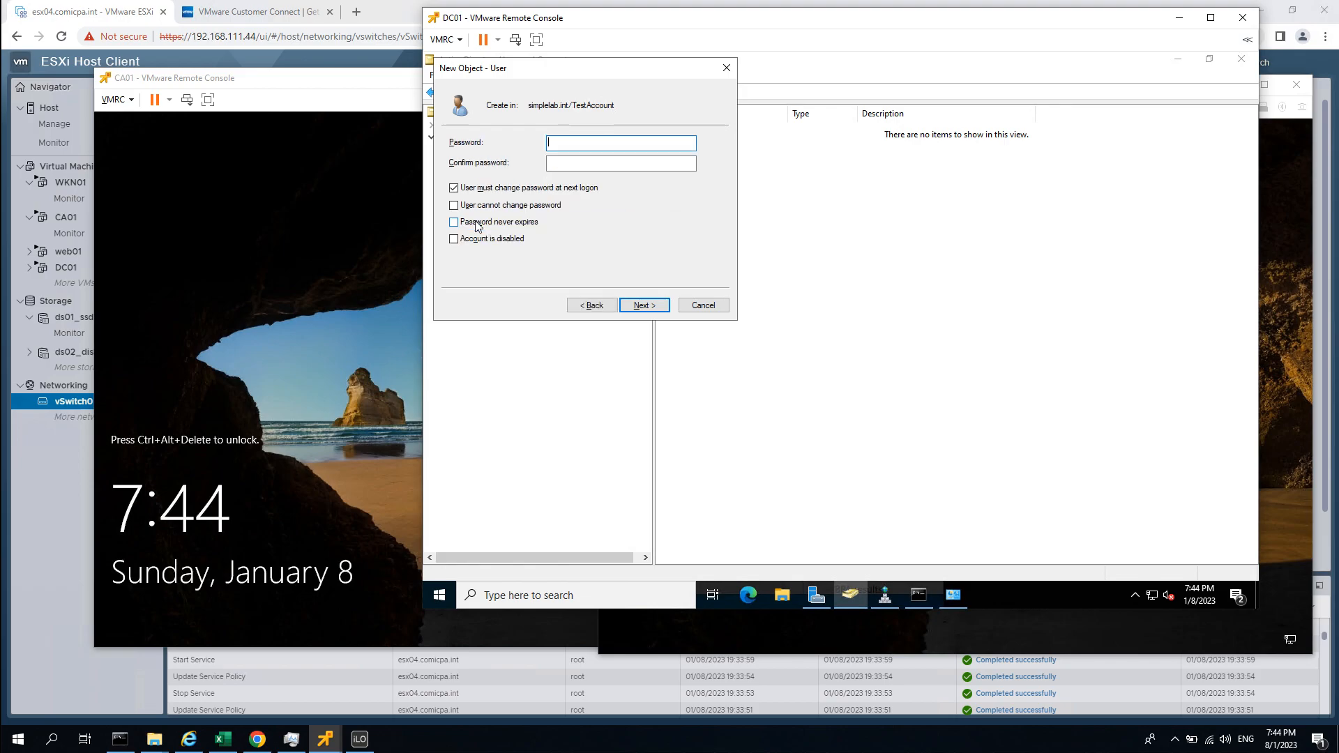
# Set demouser01's password to never expire without a change at next logon, and finish.
pyautogui.click(500, 189)
pyautogui.click(503, 222)
pyautogui.click(568, 145)
pyautogui.click(488, 223)
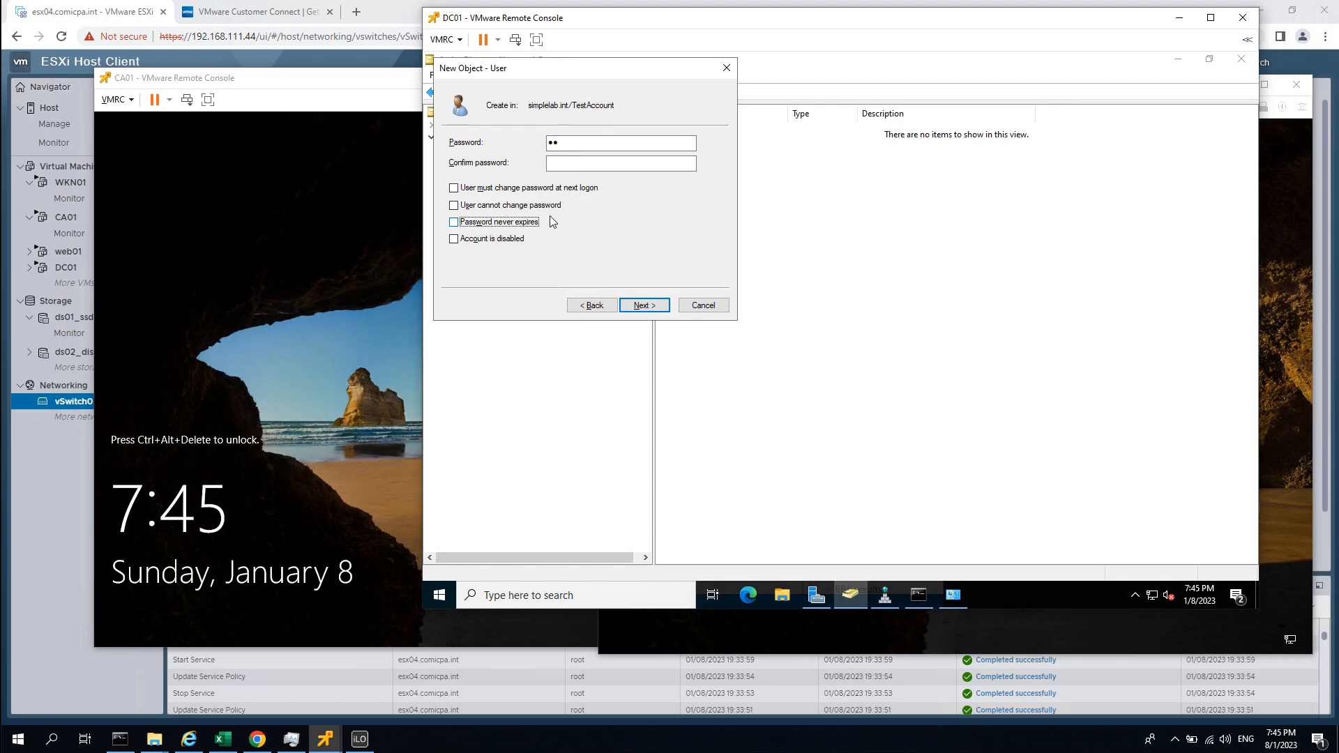
pyautogui.click(531, 223)
pyautogui.click(566, 141)
pyautogui.doubleClick(566, 141)
pyautogui.write('******')
pyautogui.press('Tab')
pyautogui.write('**')
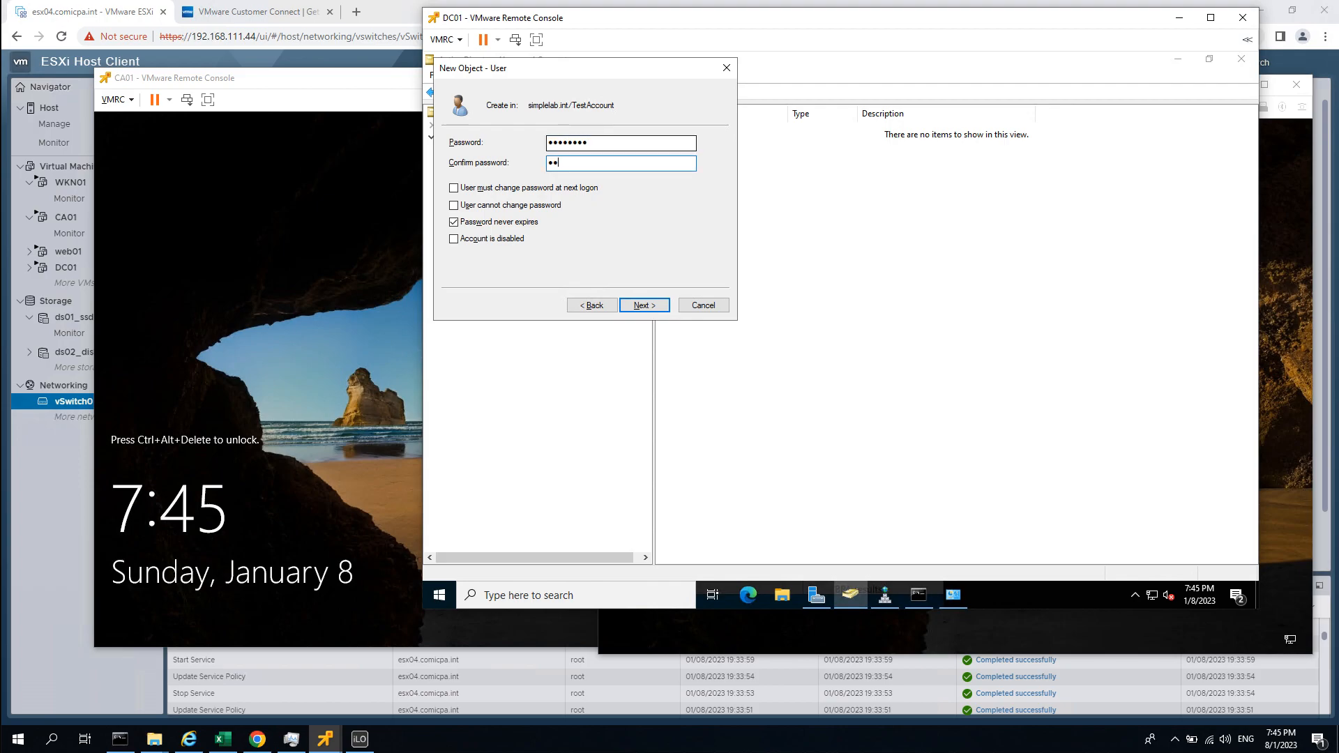
pyautogui.write('******')
pyautogui.press('Return')
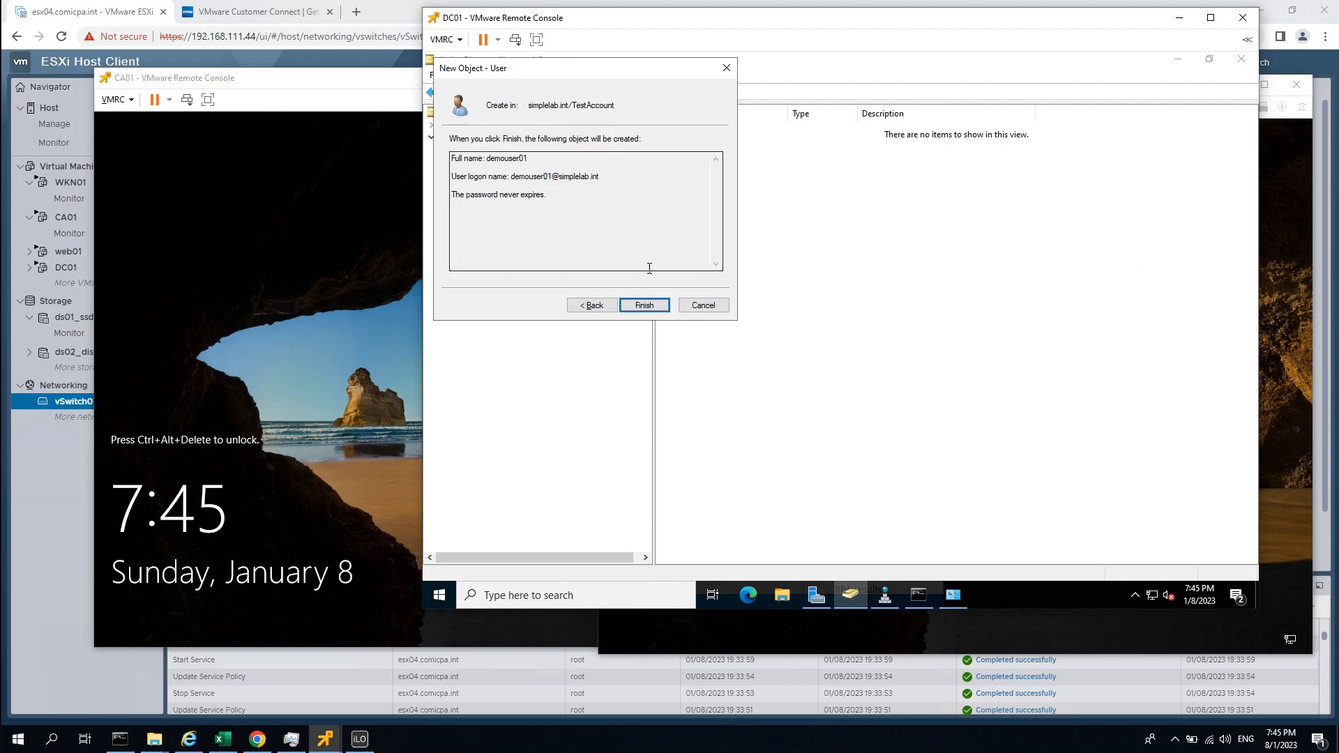
pyautogui.click(648, 305)
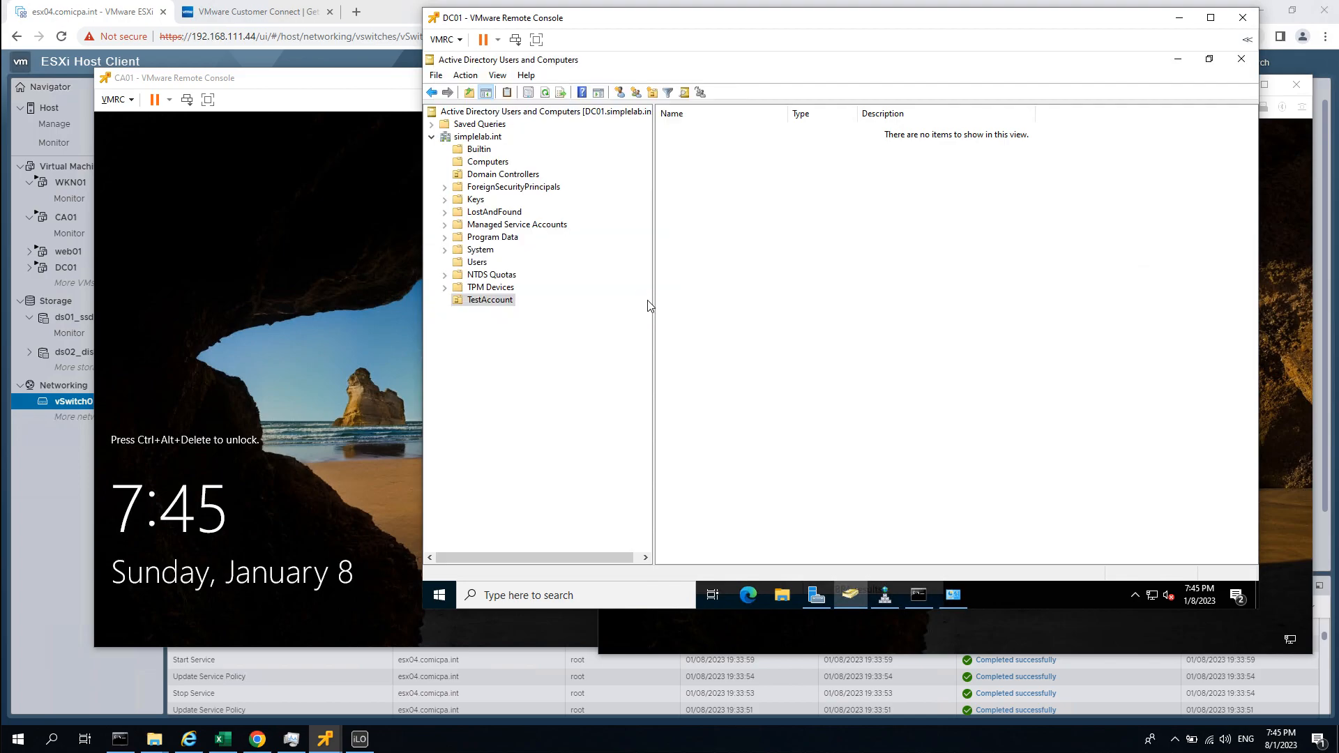
# Start a second new user in TestAccount named demoadmin, with matching logon name.
pyautogui.rightClick(703, 202)
pyautogui.moveTo(780, 262)
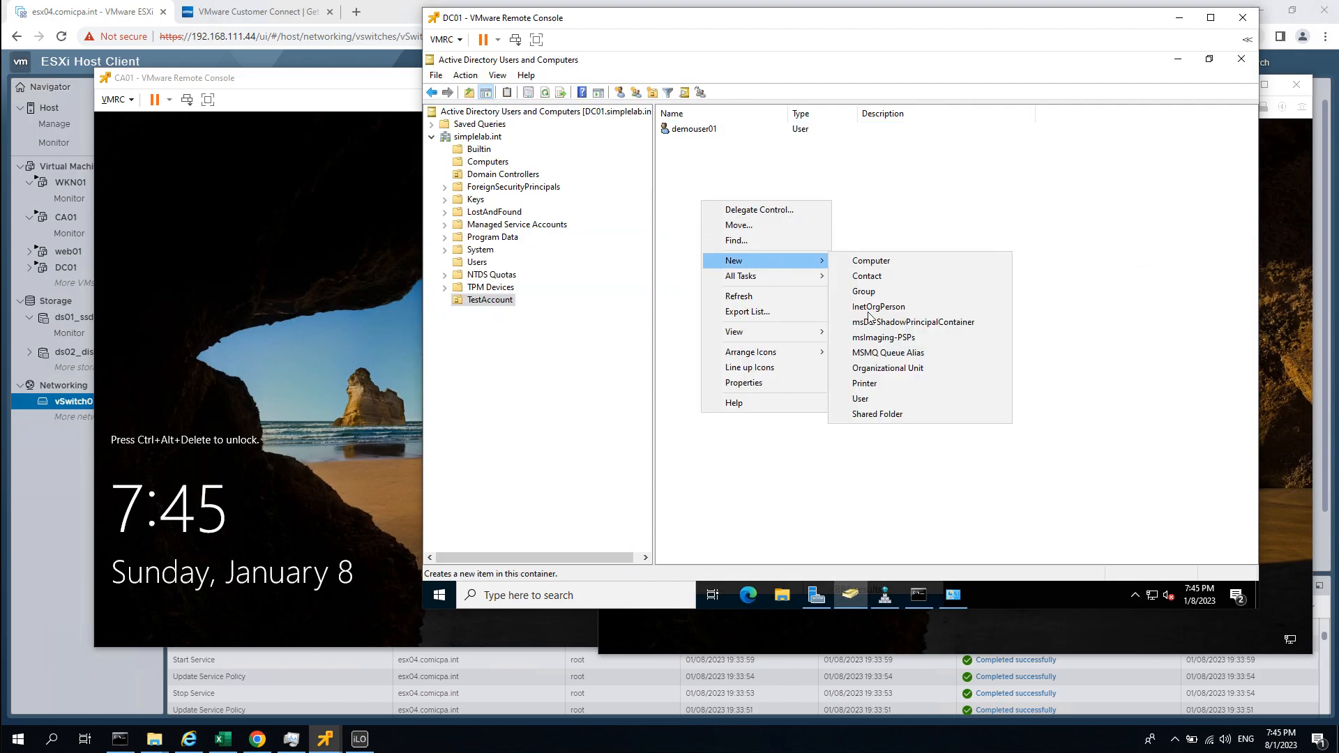
pyautogui.click(861, 401)
pyautogui.write('demo')
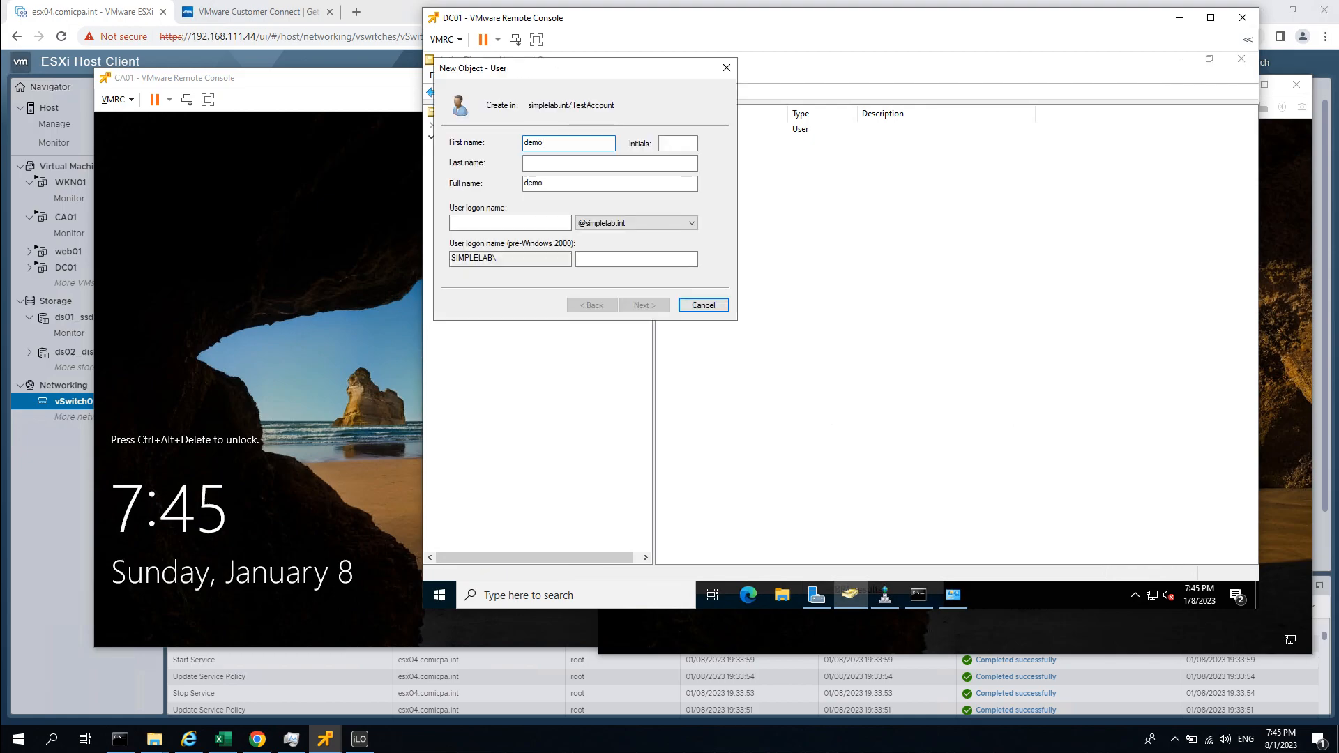
pyautogui.write('admin')
pyautogui.click(492, 223)
pyautogui.write('demon')
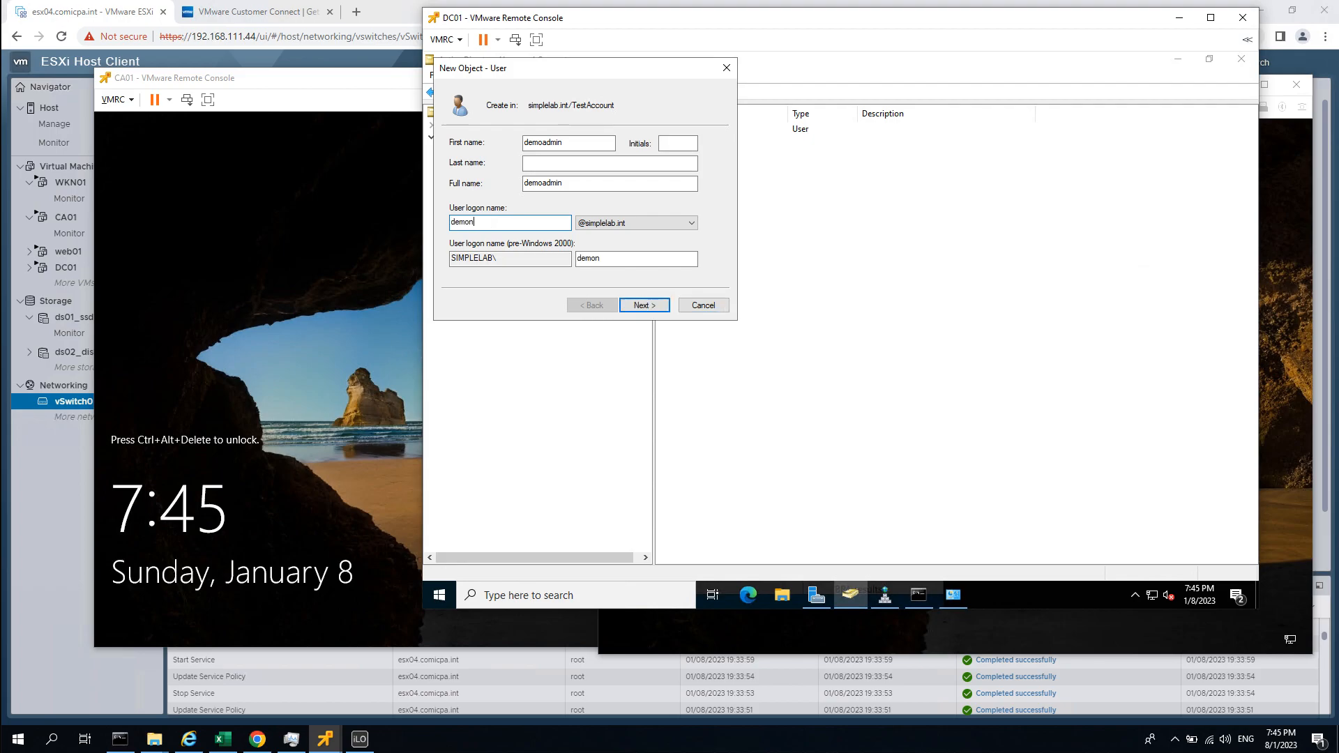
pyautogui.write('admi')
pyautogui.press('BackSpace')
pyautogui.press('BackSpace')
pyautogui.press('BackSpace')
pyautogui.press('BackSpace')
pyautogui.press('BackSpace')
pyautogui.press('BackSpace')
pyautogui.press('BackSpace')
pyautogui.press('BackSpace')
pyautogui.press('BackSpace')
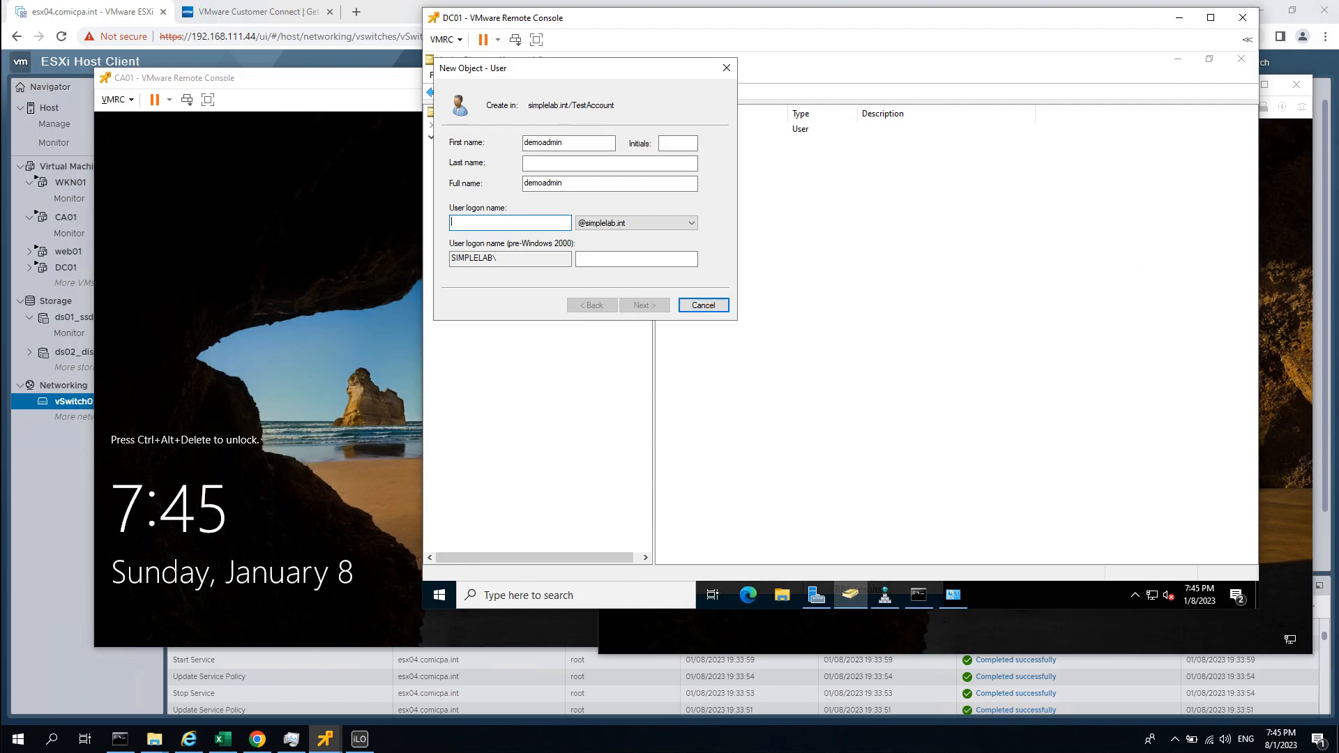
pyautogui.write('de')
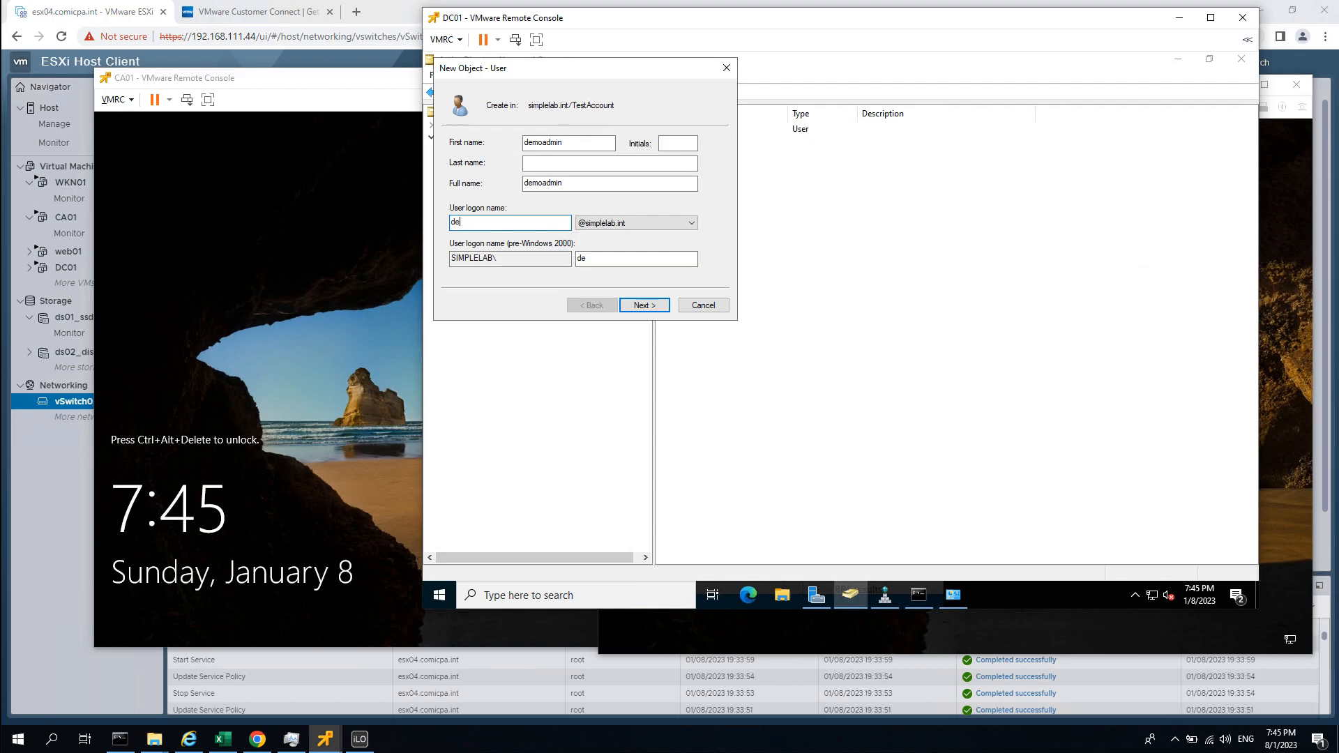
pyautogui.write('moadmin')
pyautogui.press('Return')
# Give demoadmin a password that never expires and finish creating the account.
pyautogui.click(499, 223)
pyautogui.click(581, 143)
pyautogui.write('••••••••')
pyautogui.press('Tab')
pyautogui.write('•••••••')
pyautogui.press('Return')
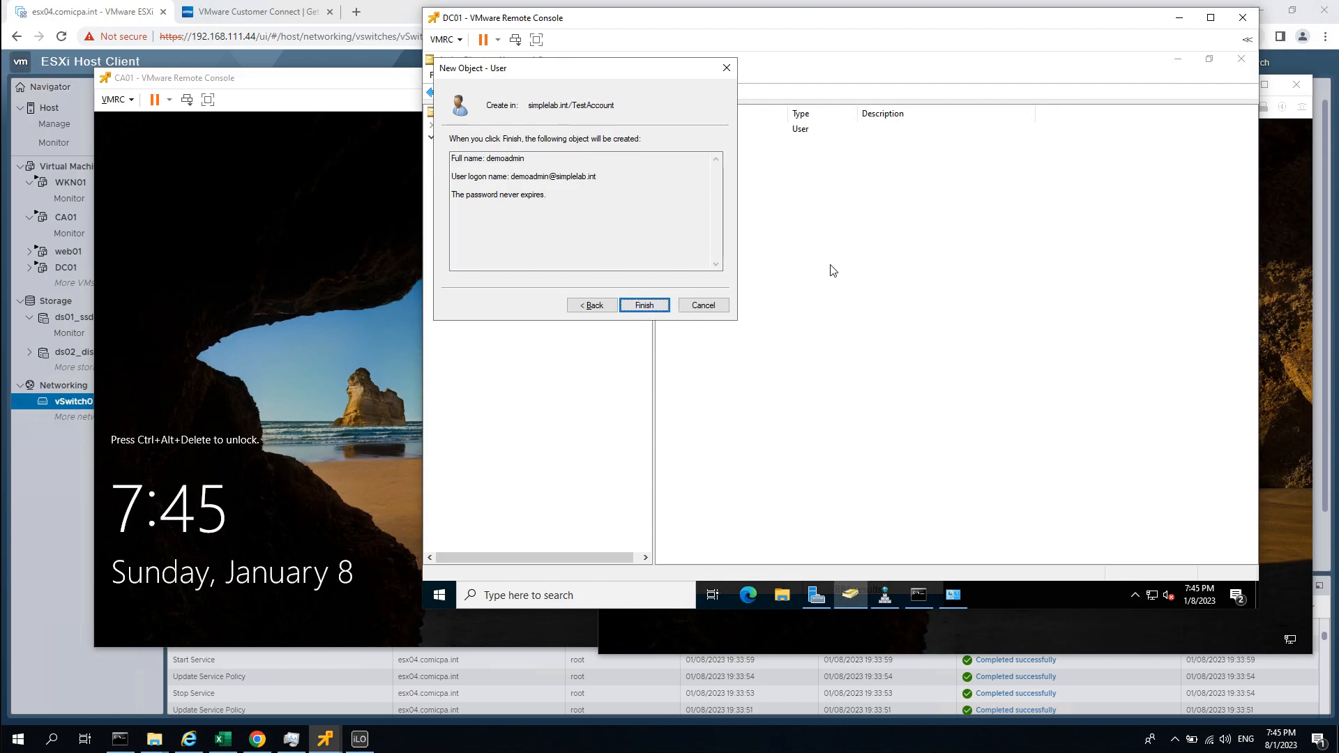
pyautogui.click(651, 306)
pyautogui.click(735, 225)
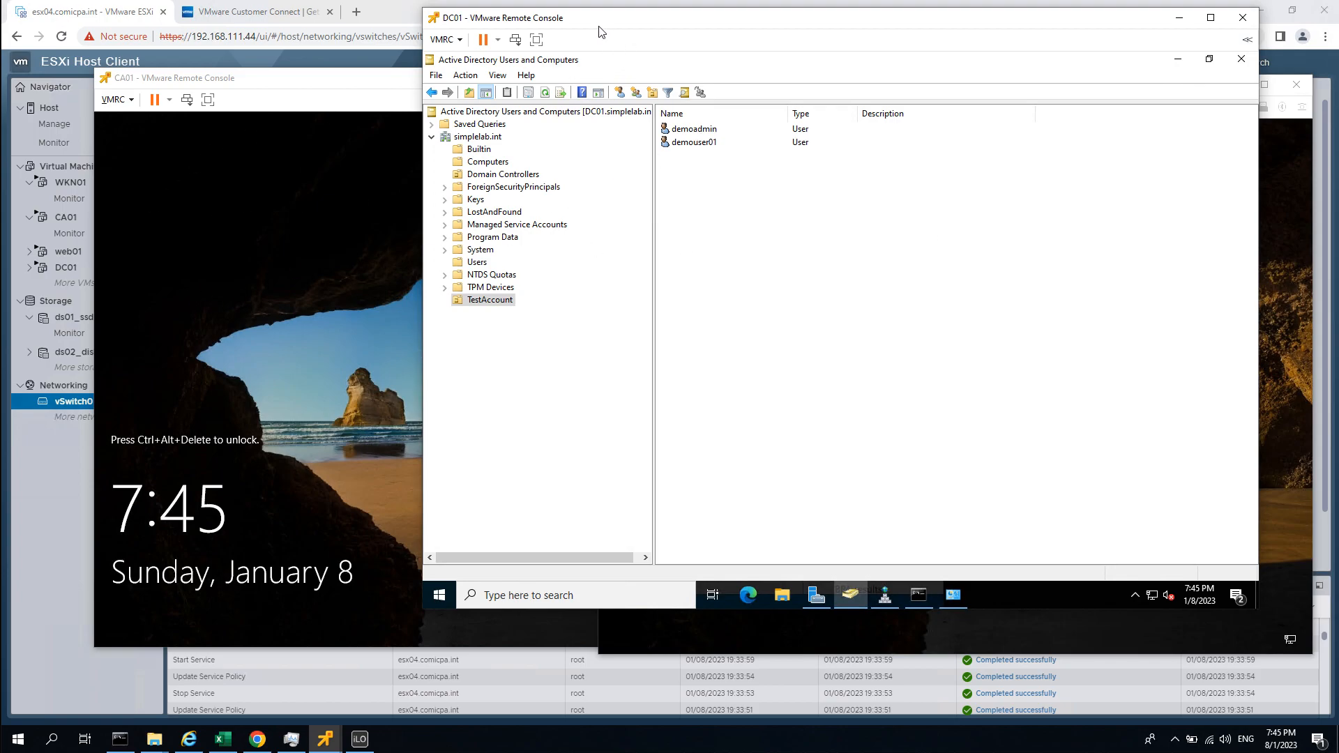
# Add demoadmin to the Domain Admins group from its Member Of properties.
pyautogui.doubleClick(717, 130)
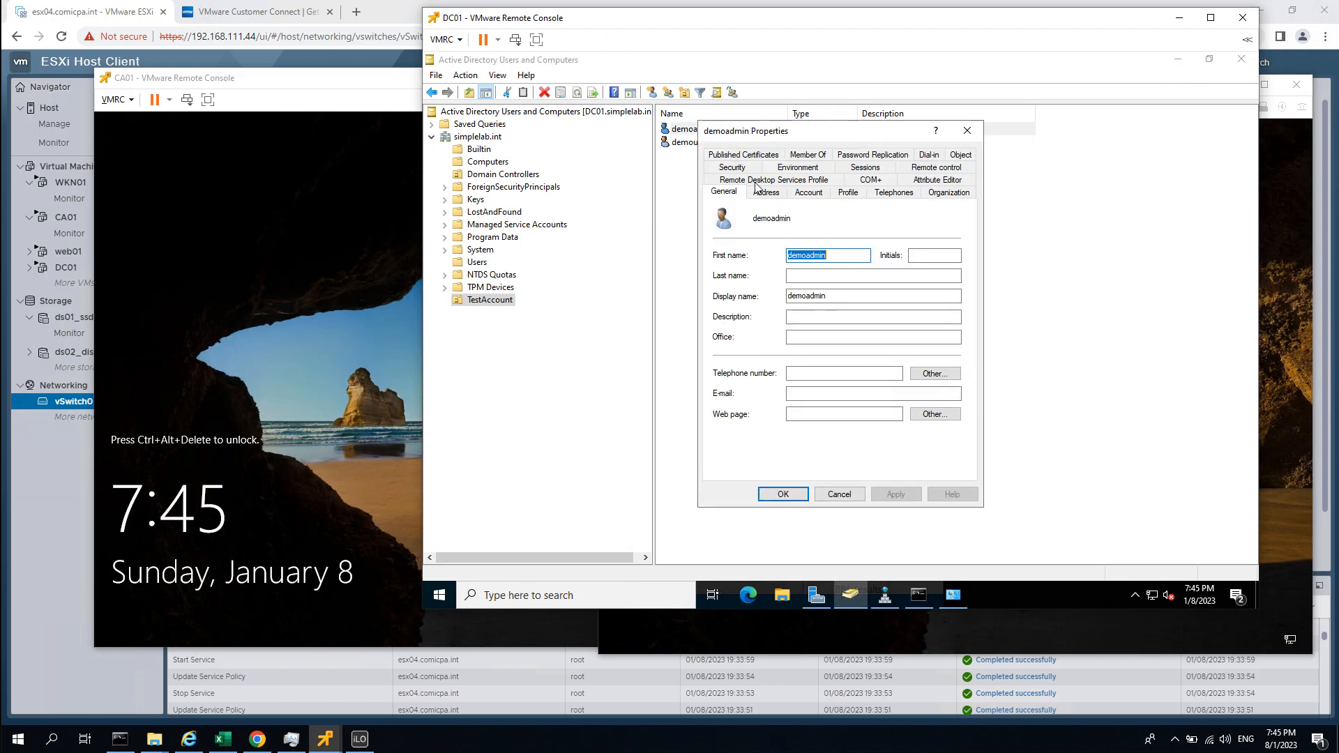
pyautogui.click(807, 154)
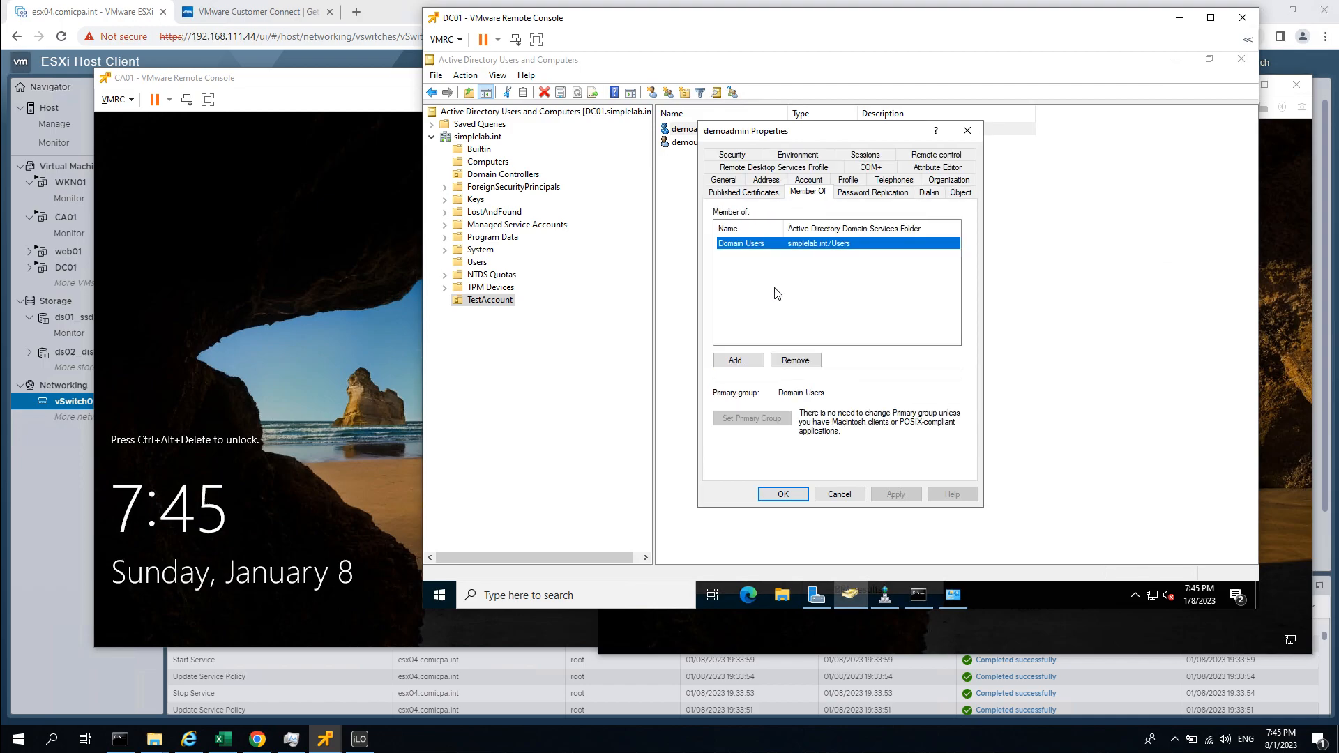
pyautogui.click(738, 360)
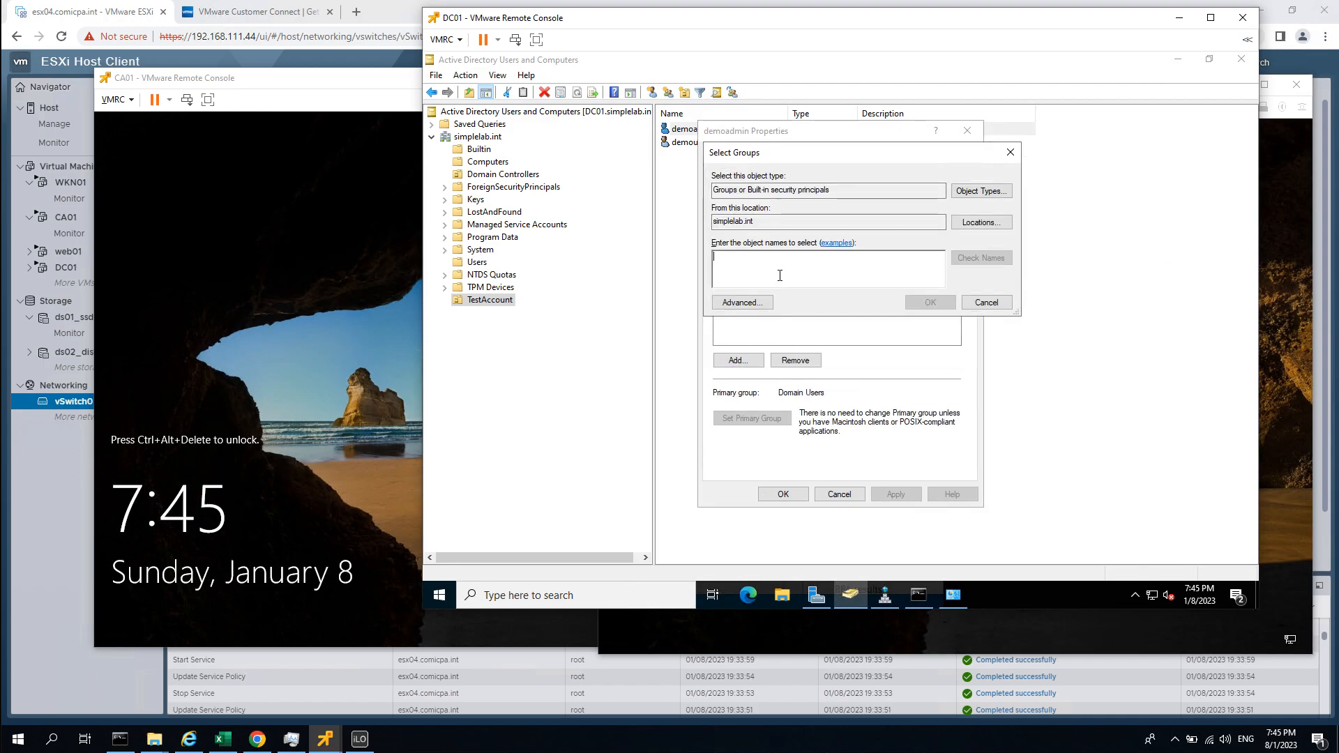
pyautogui.write('domain')
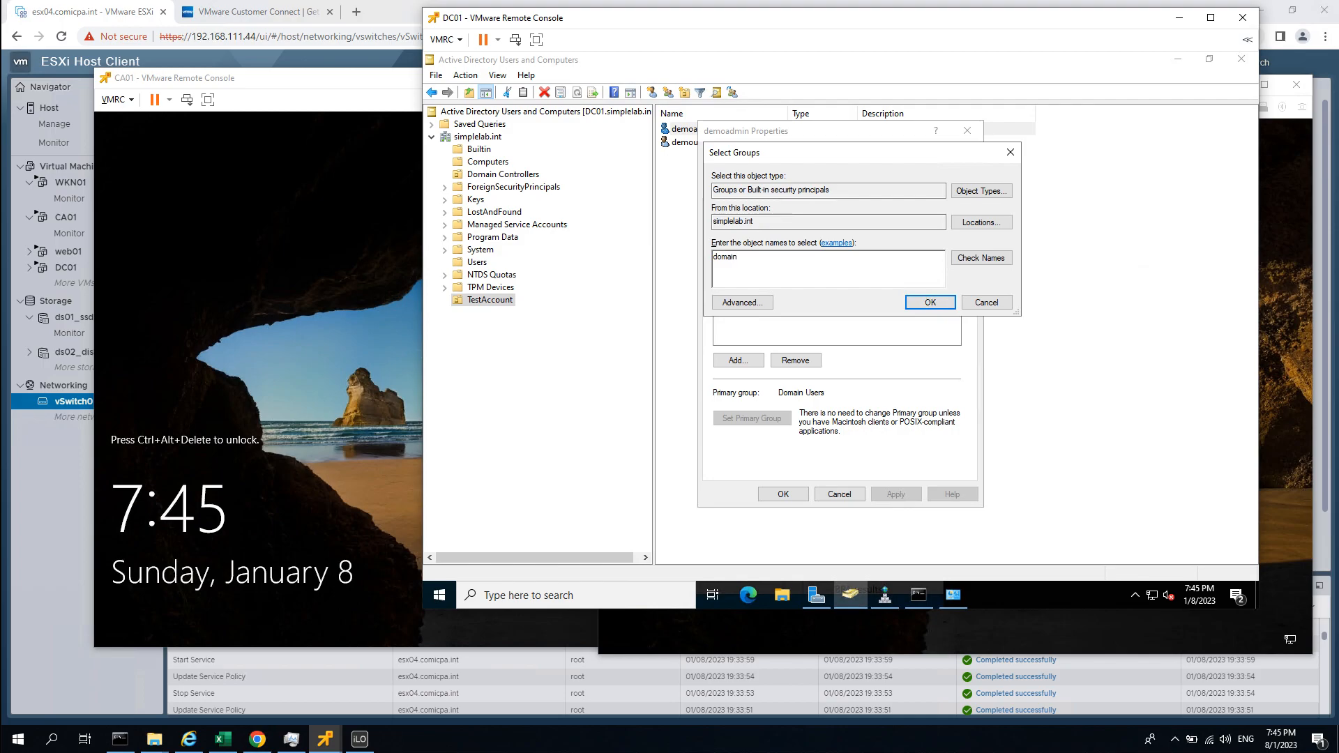
pyautogui.write(' admins')
pyautogui.click(931, 302)
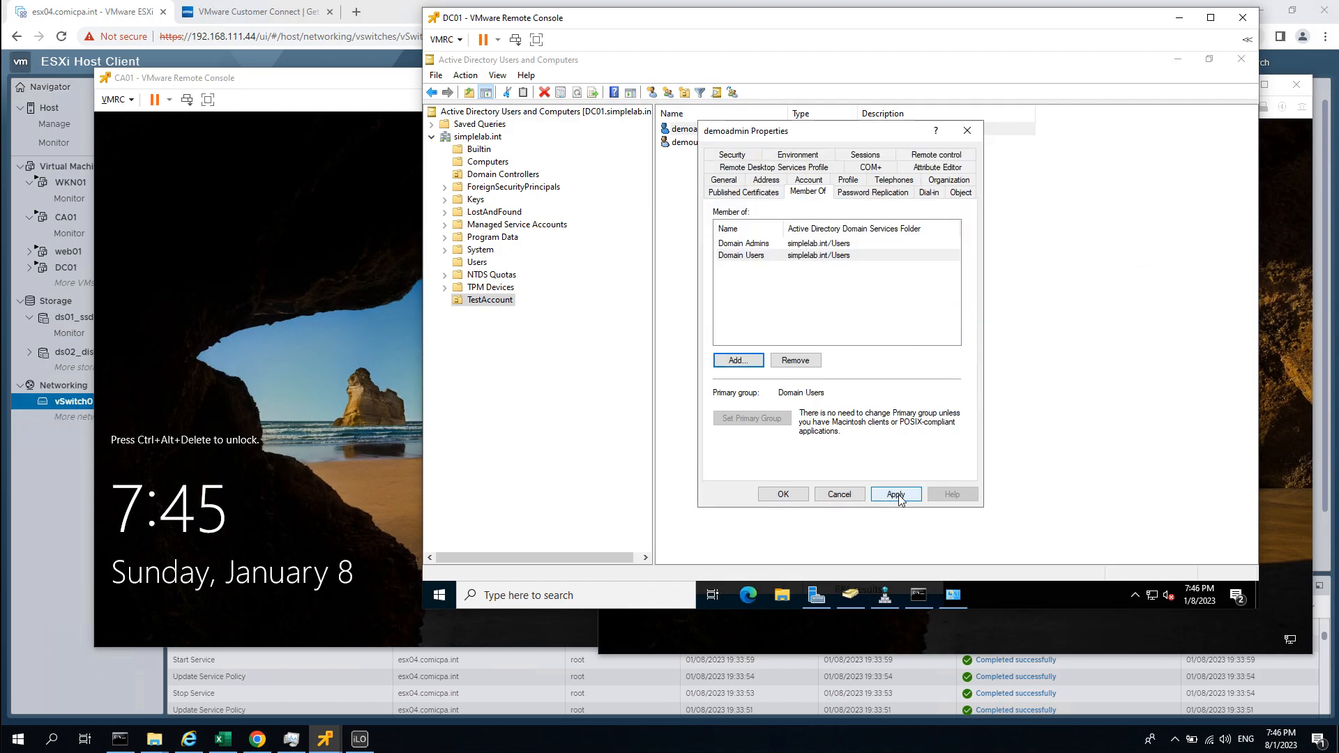
pyautogui.click(781, 495)
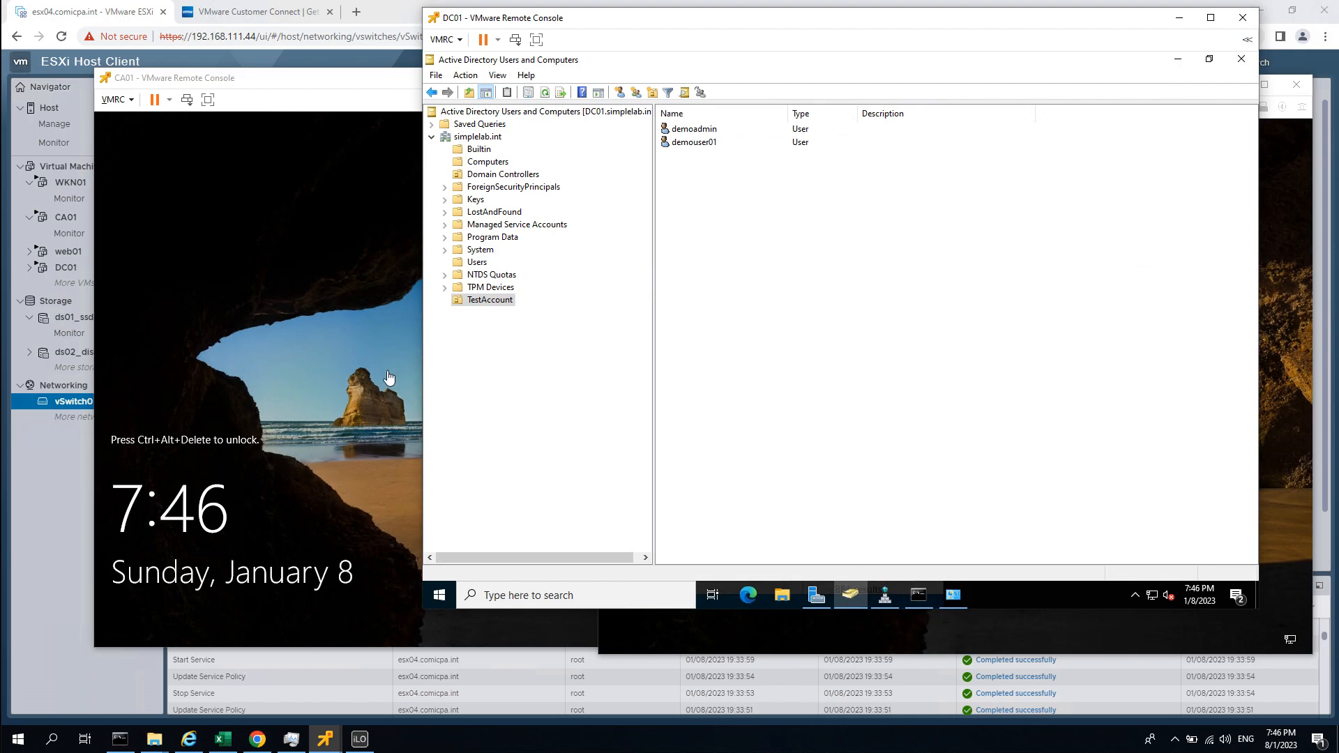
# On WKN01, sign in as Other user demouser01 with its password.
pyautogui.click(1277, 280)
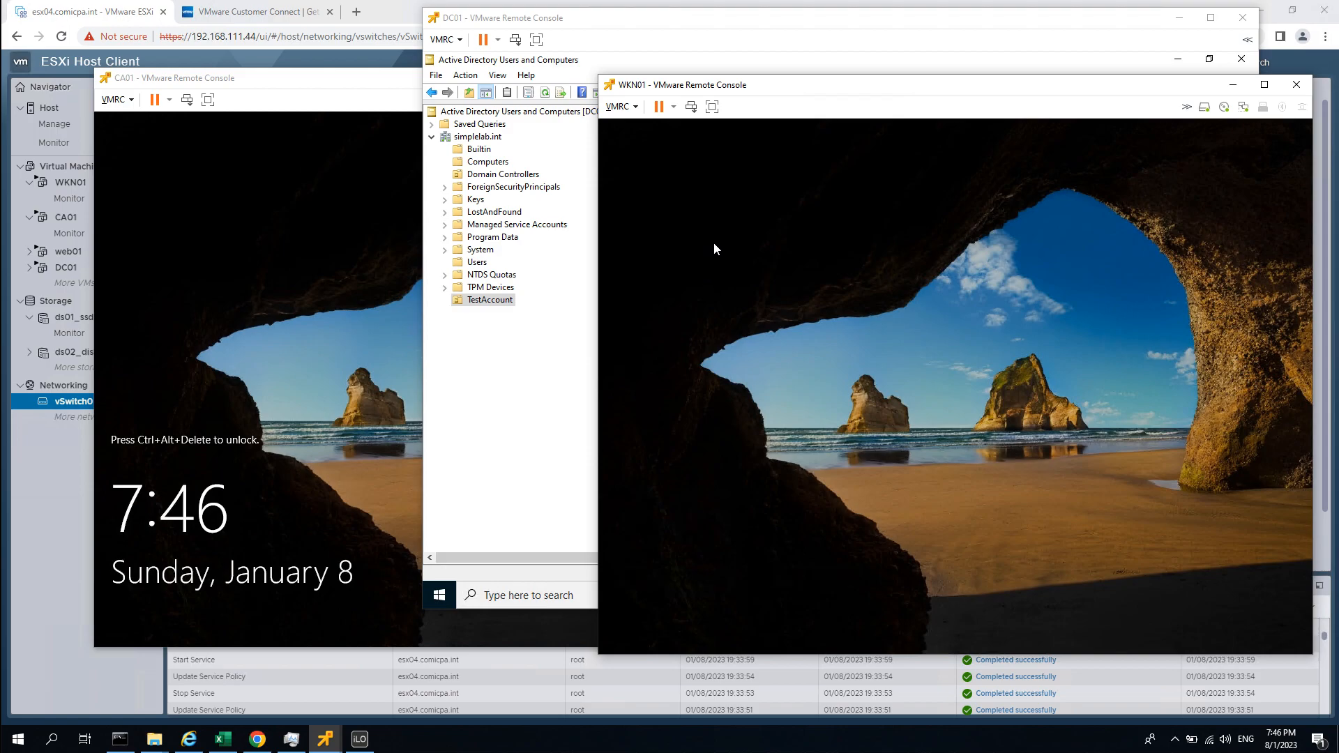
pyautogui.click(714, 246)
pyautogui.click(691, 613)
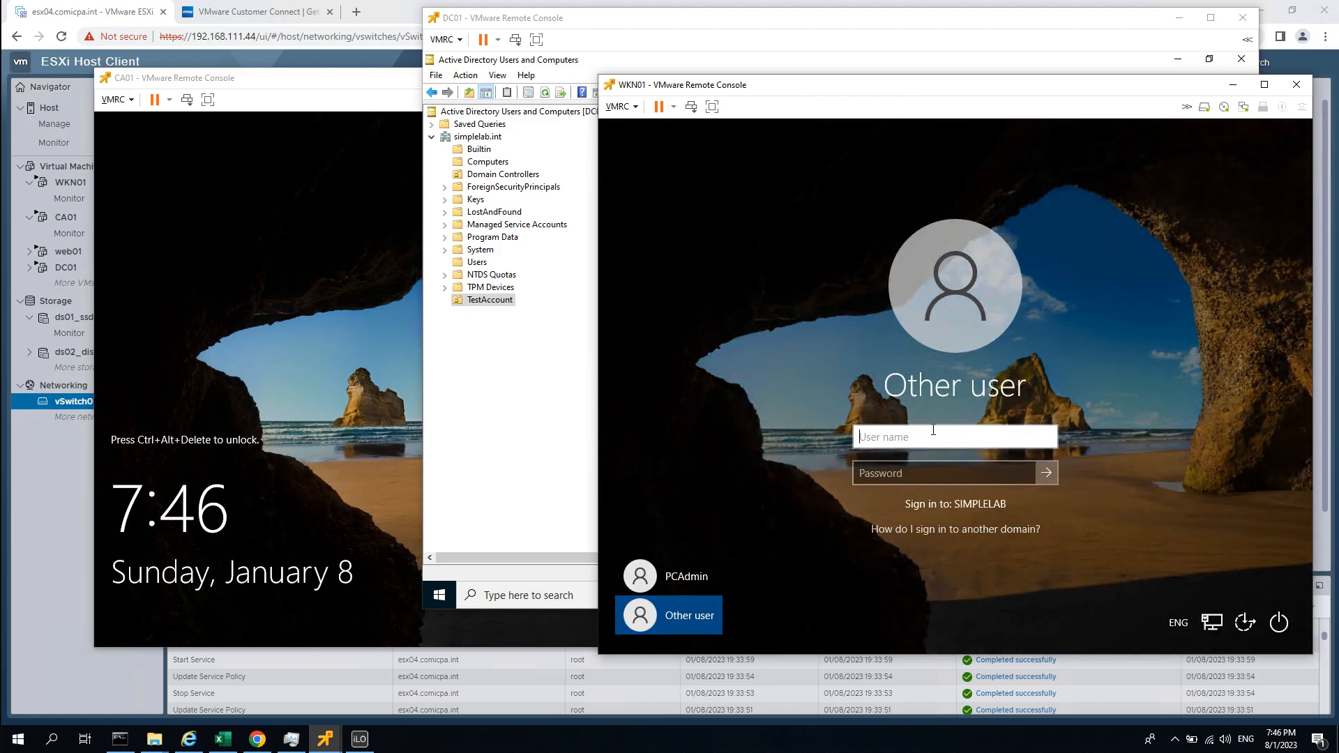
pyautogui.write('d')
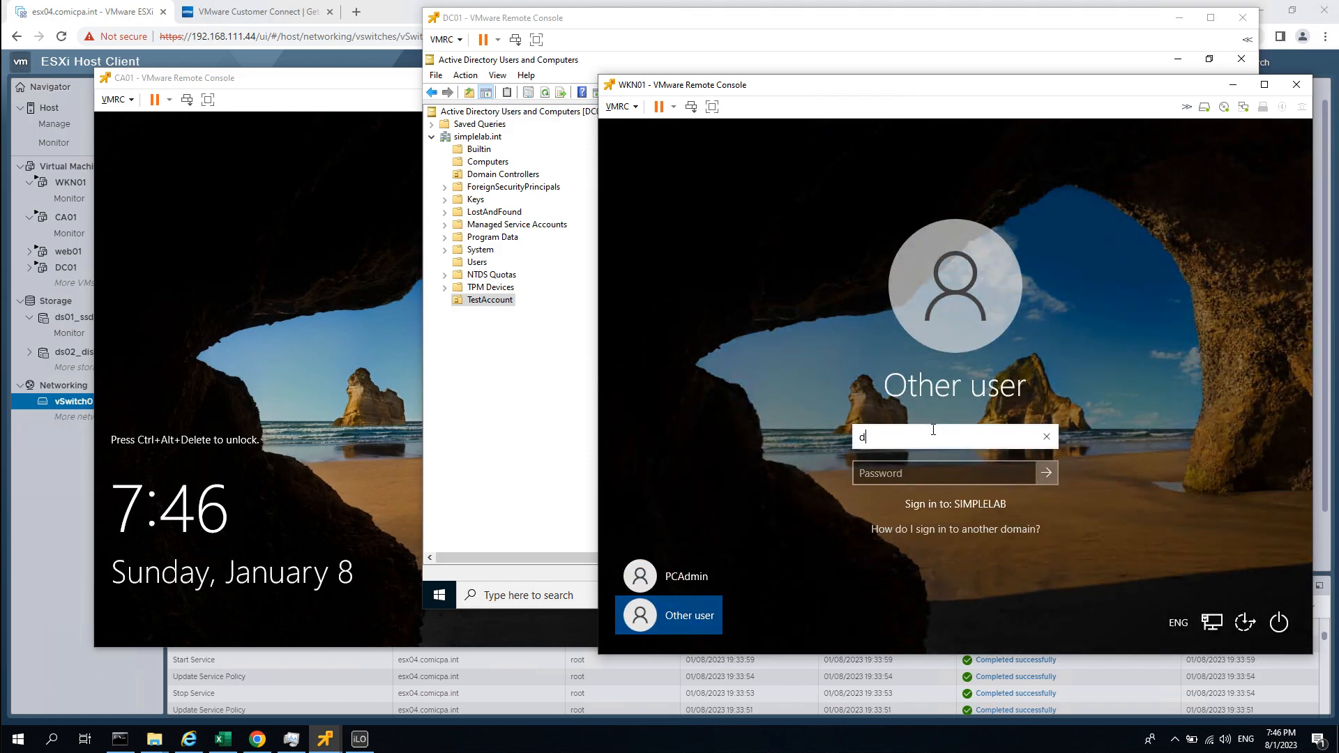
pyautogui.write('emouser')
pyautogui.press('Tab')
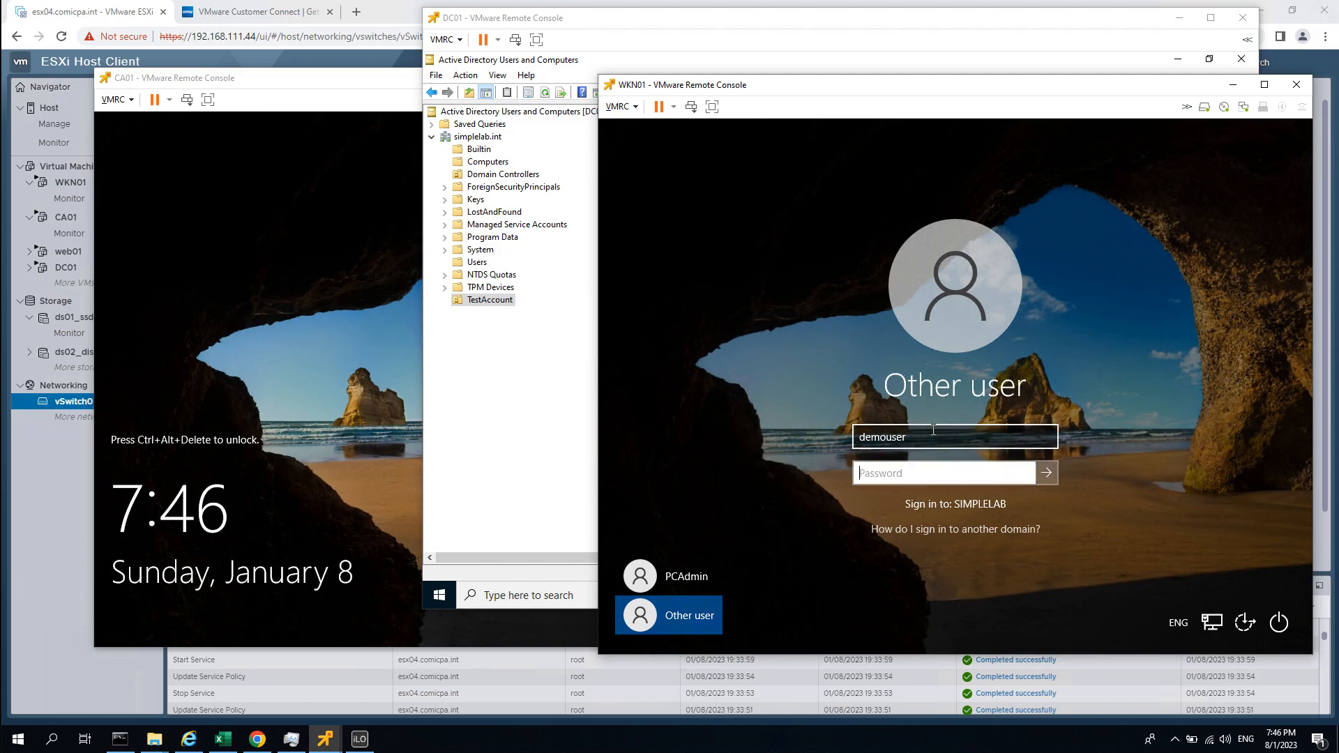
pyautogui.click(933, 430)
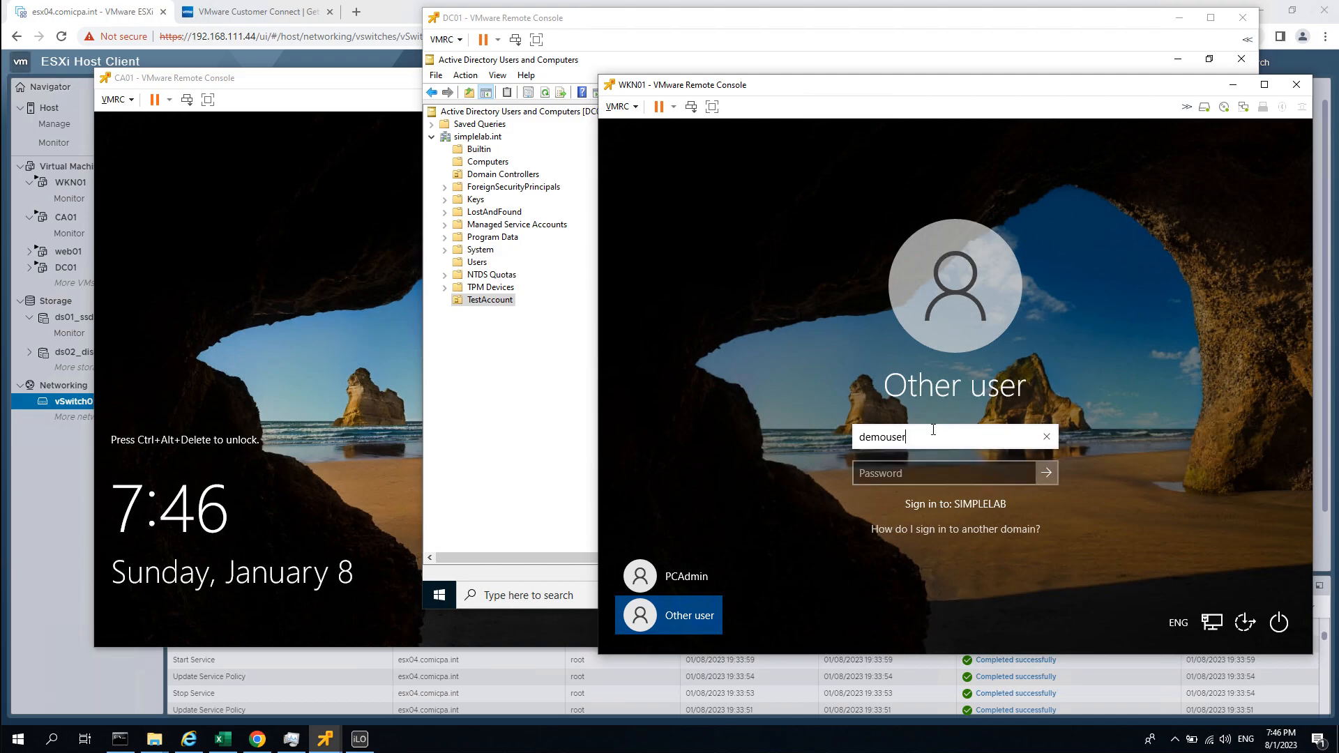
pyautogui.write('01')
pyautogui.press('Tab')
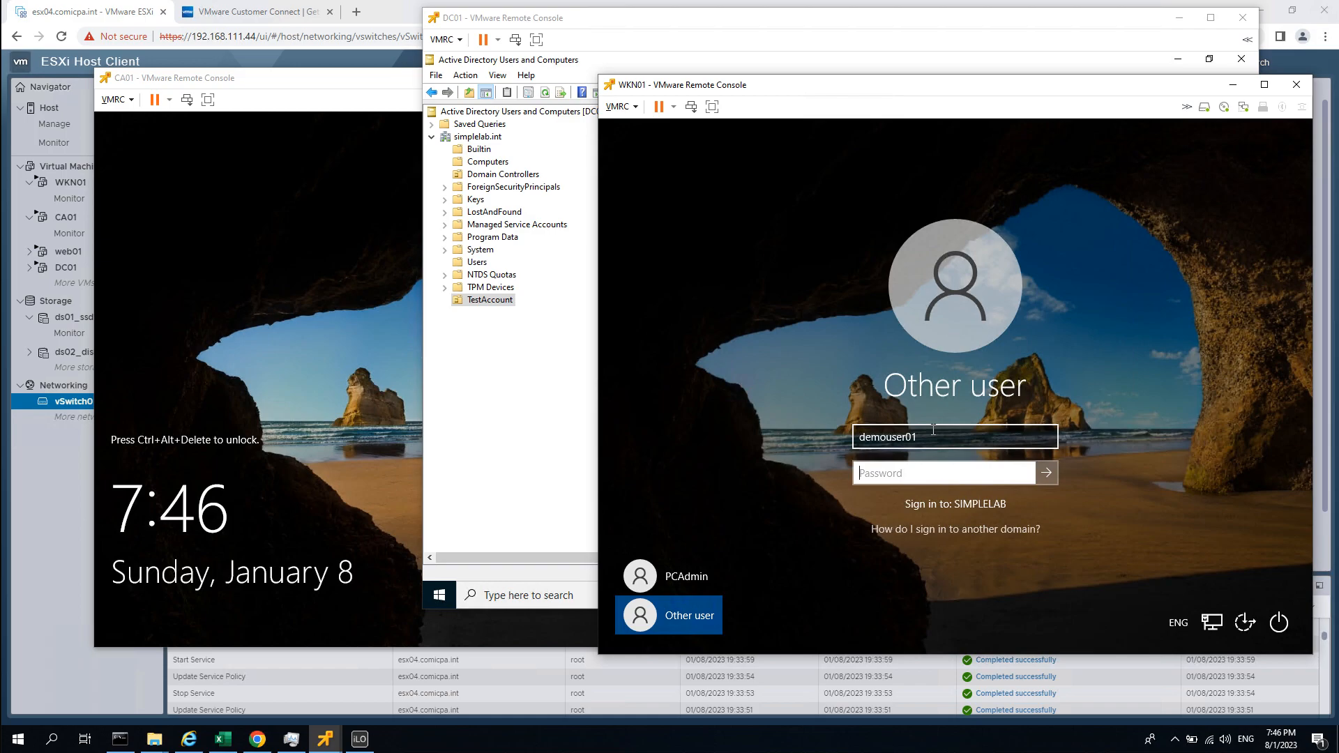
pyautogui.write('••••••••')
pyautogui.press('Return')
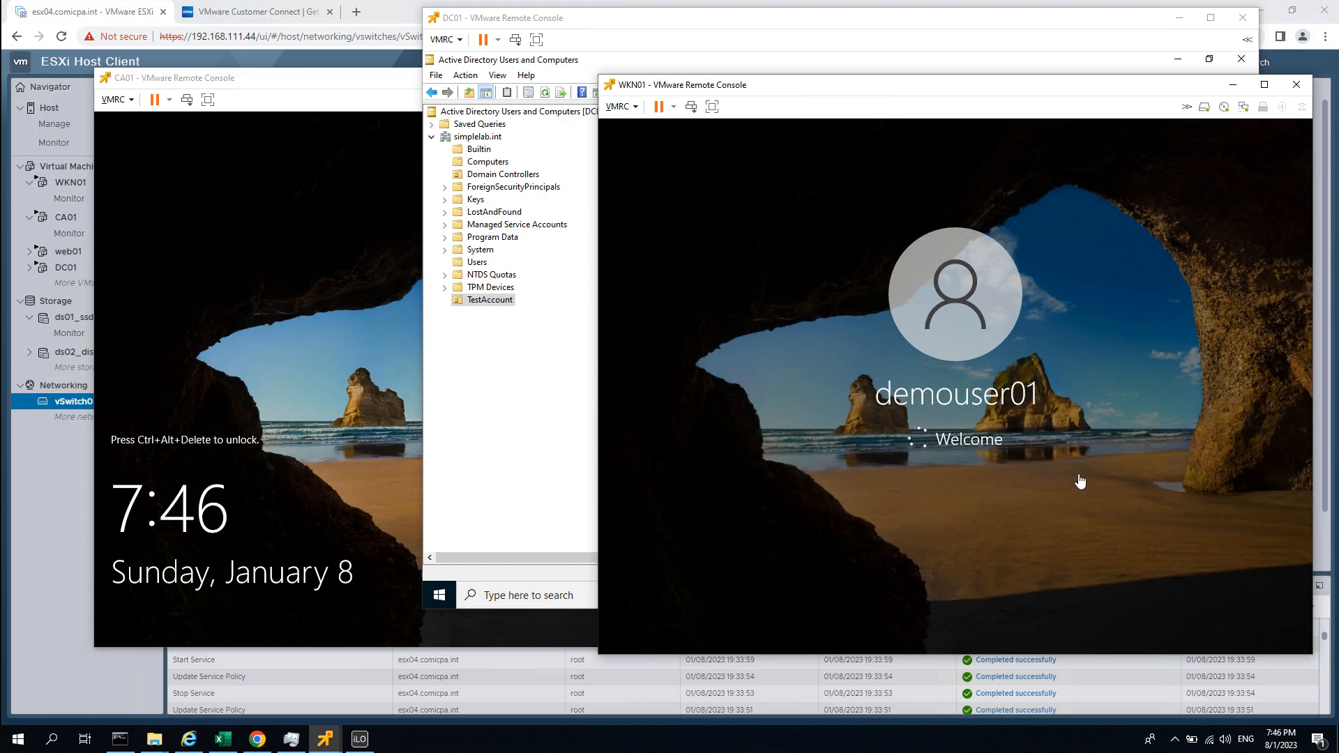
# Rename demoadmin to demoadmin01, updating its first name and user logon name.
pyautogui.click(649, 26)
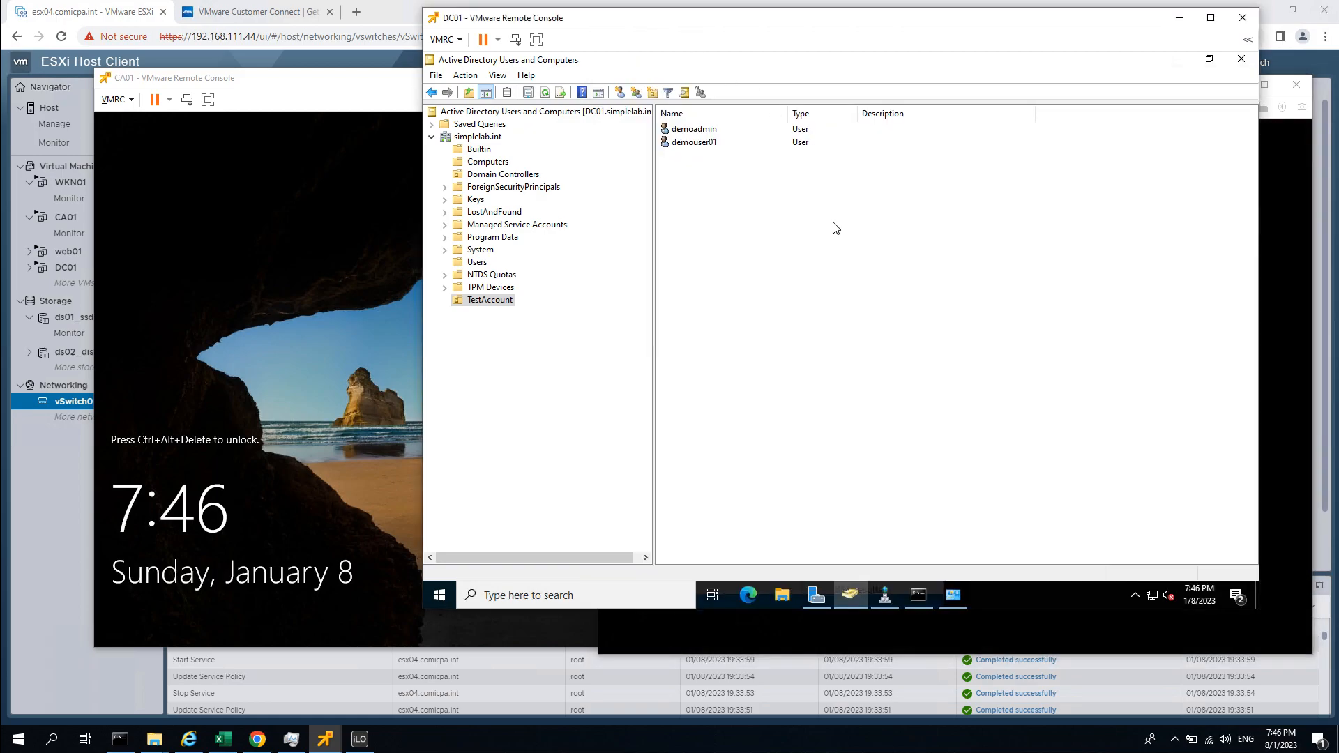
pyautogui.click(719, 131)
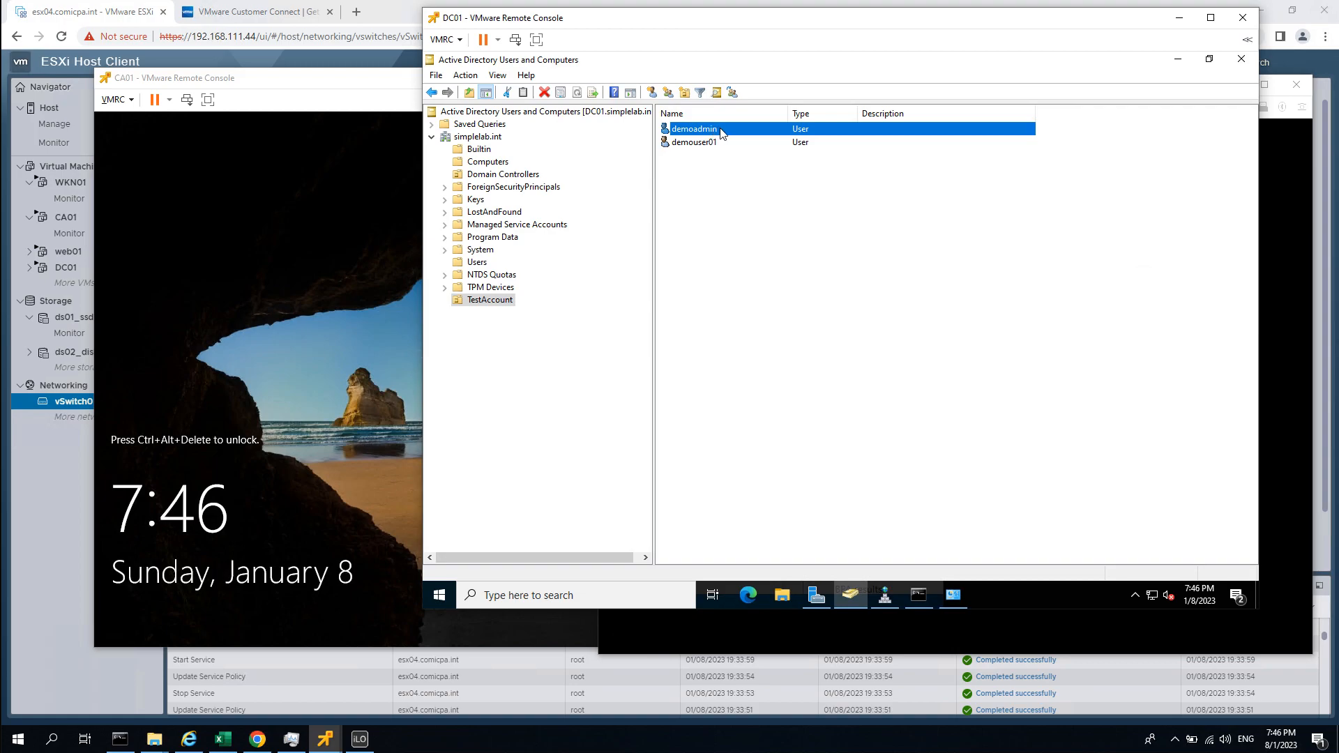
pyautogui.click(719, 130)
pyautogui.click(740, 128)
pyautogui.write('01')
pyautogui.press('Return')
pyautogui.click(850, 257)
pyautogui.write('01')
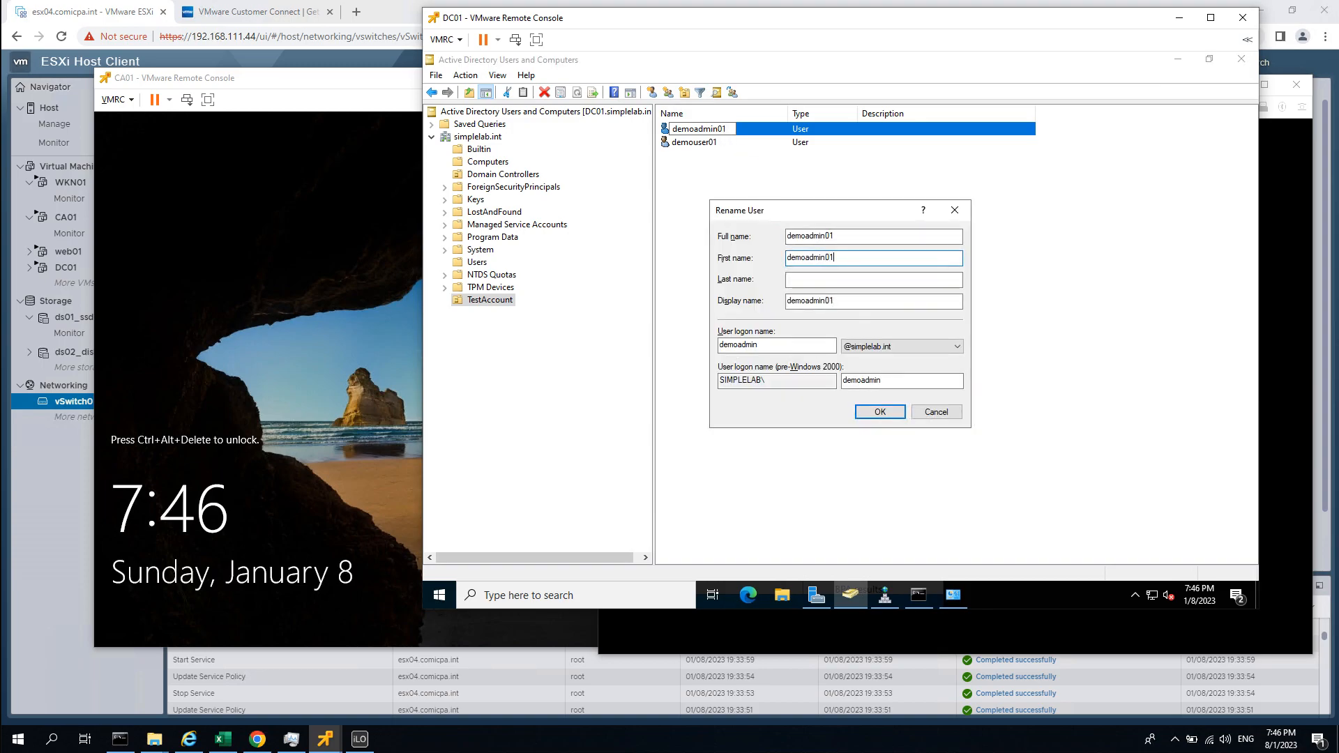
pyautogui.click(811, 343)
pyautogui.write('01')
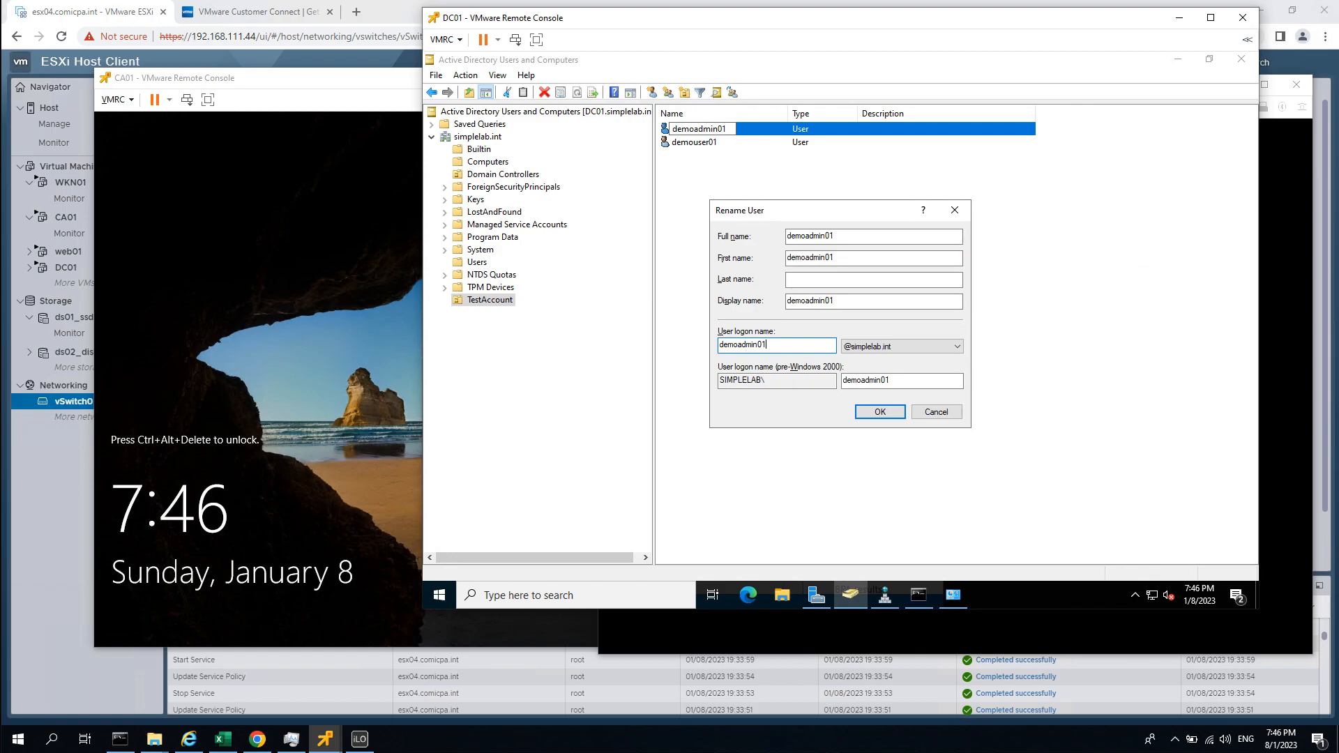
pyautogui.click(880, 412)
pyautogui.click(878, 412)
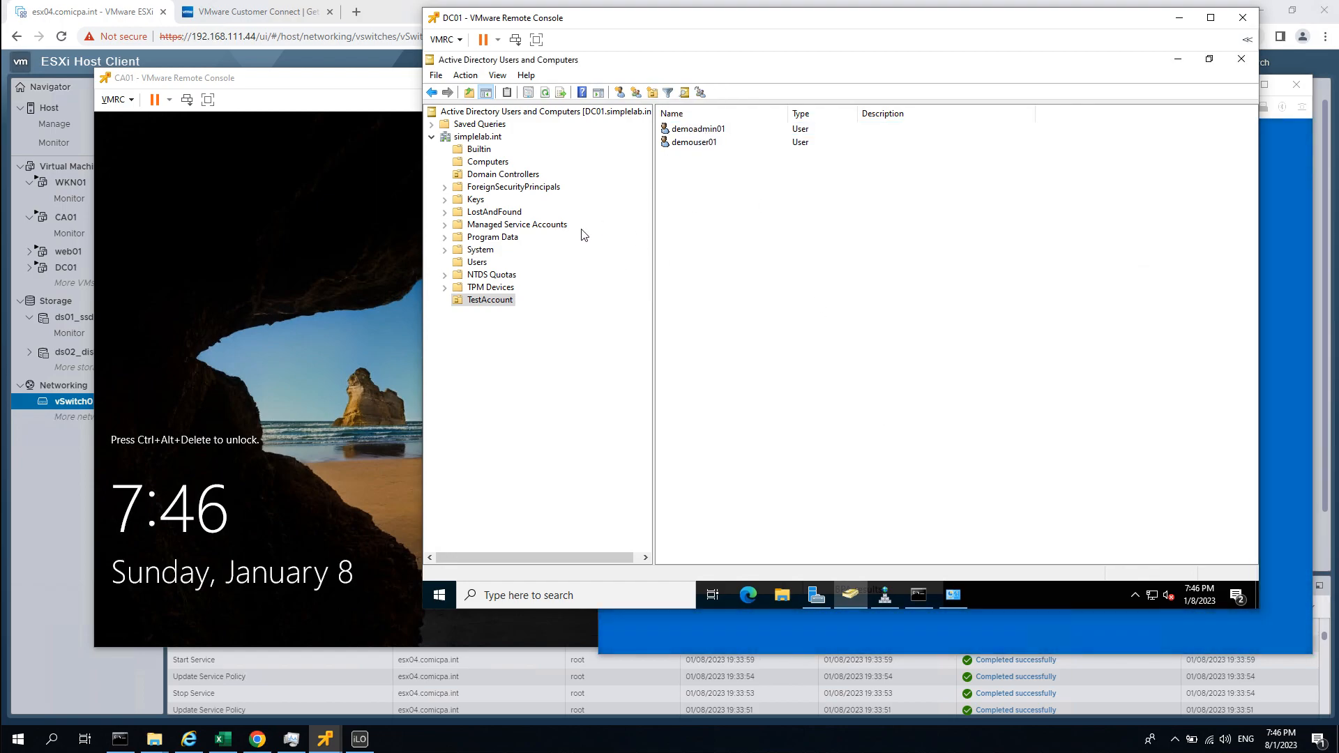
# Unlock CA01 and switch its sign-in screen to Other user.
pyautogui.click(1301, 244)
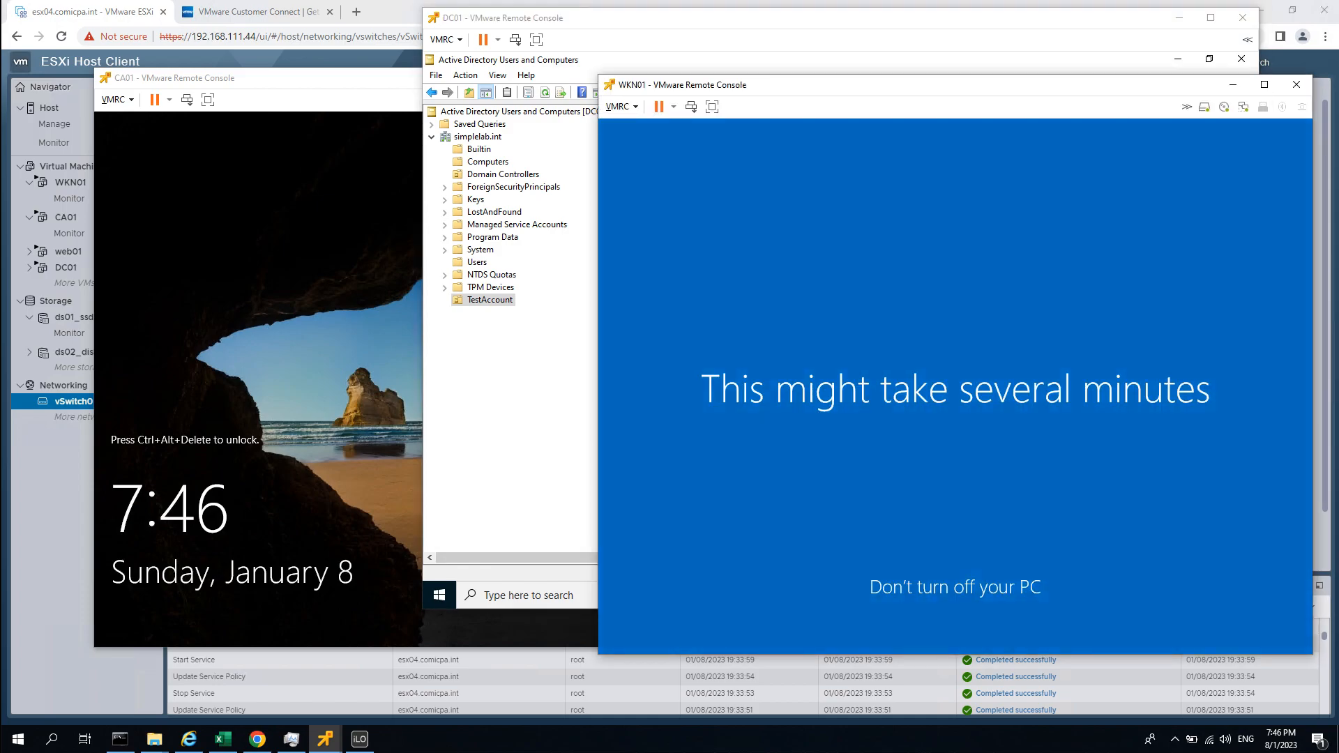
pyautogui.click(375, 282)
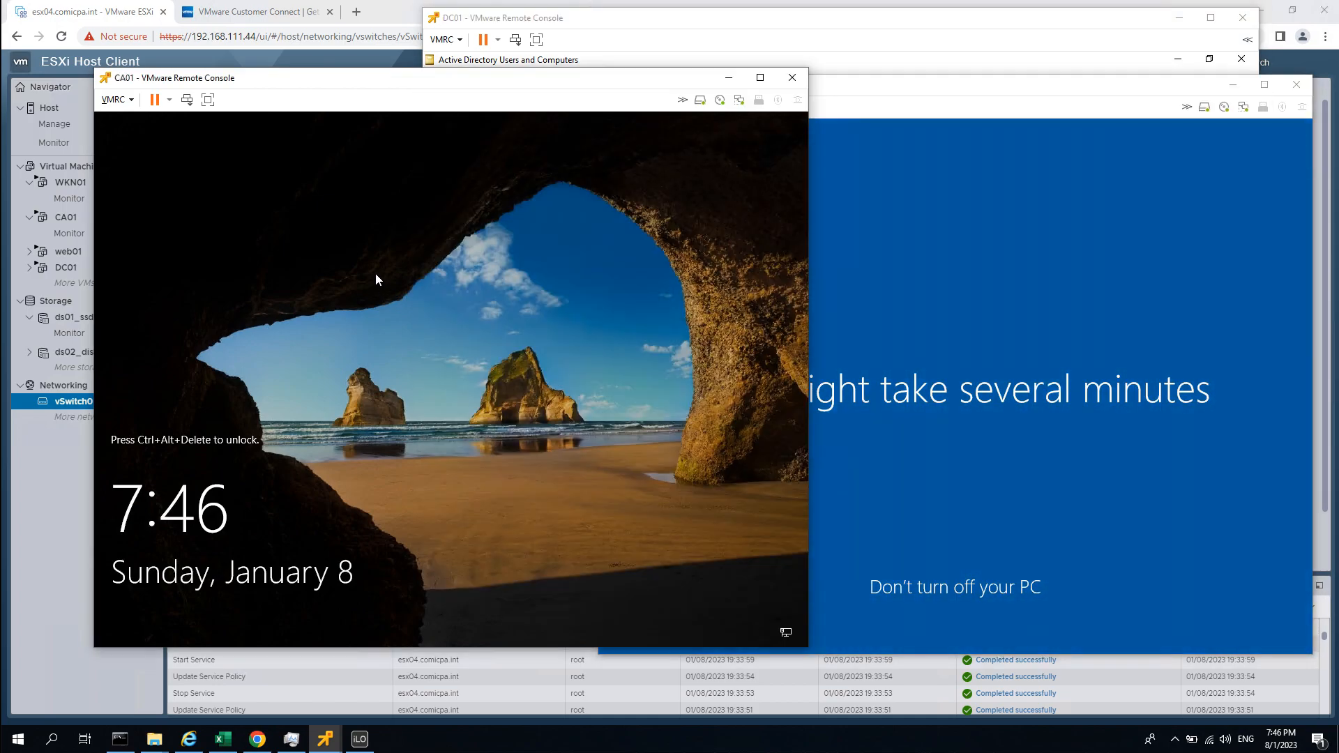
pyautogui.press('ctrl+alt+Insert')
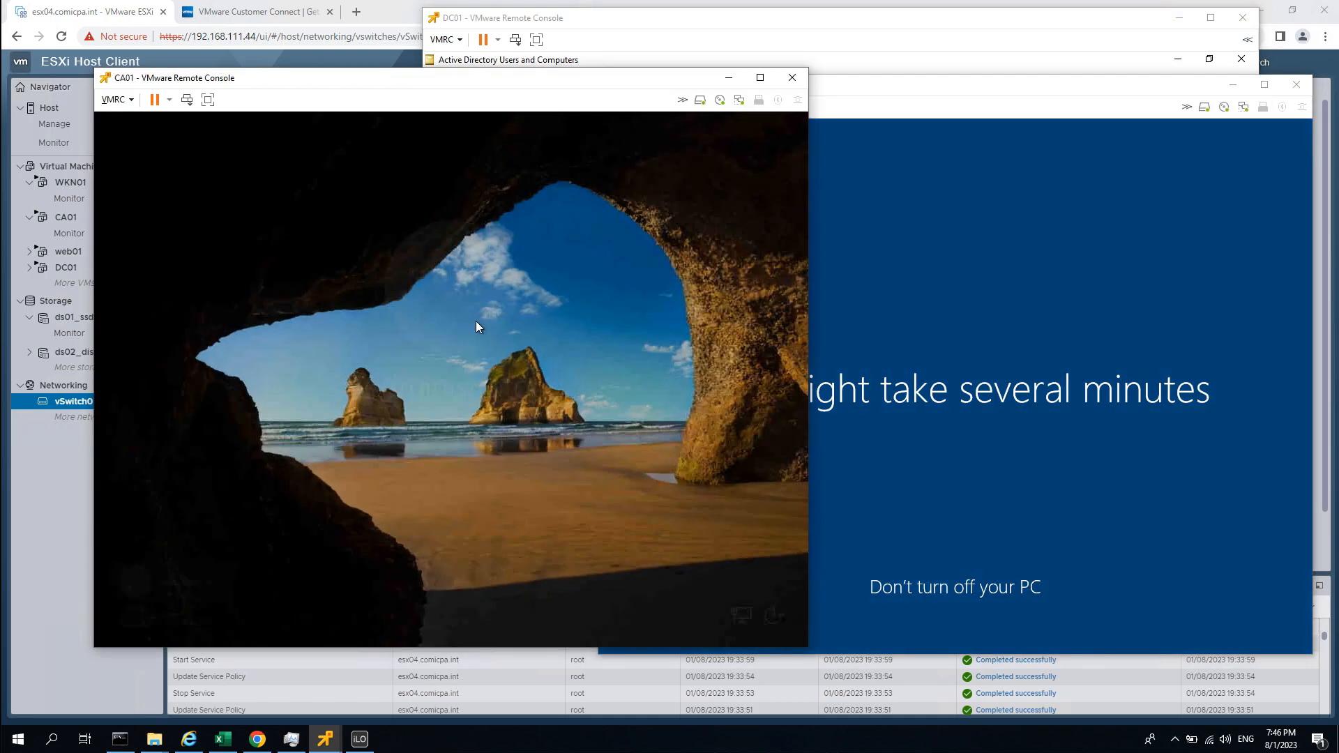
pyautogui.click(200, 603)
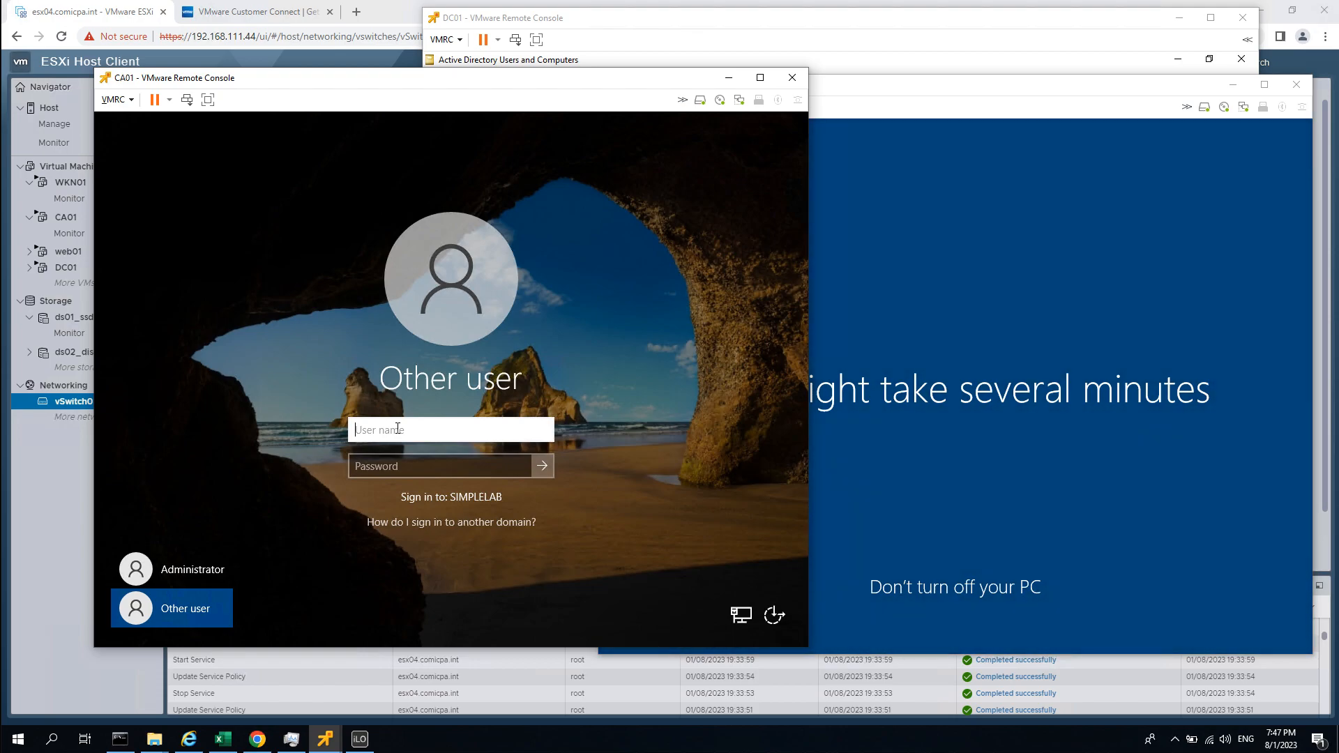
# Try SIMPLELAB\Administrator as the user name, then clear the User name box.
pyautogui.write('Administrator')
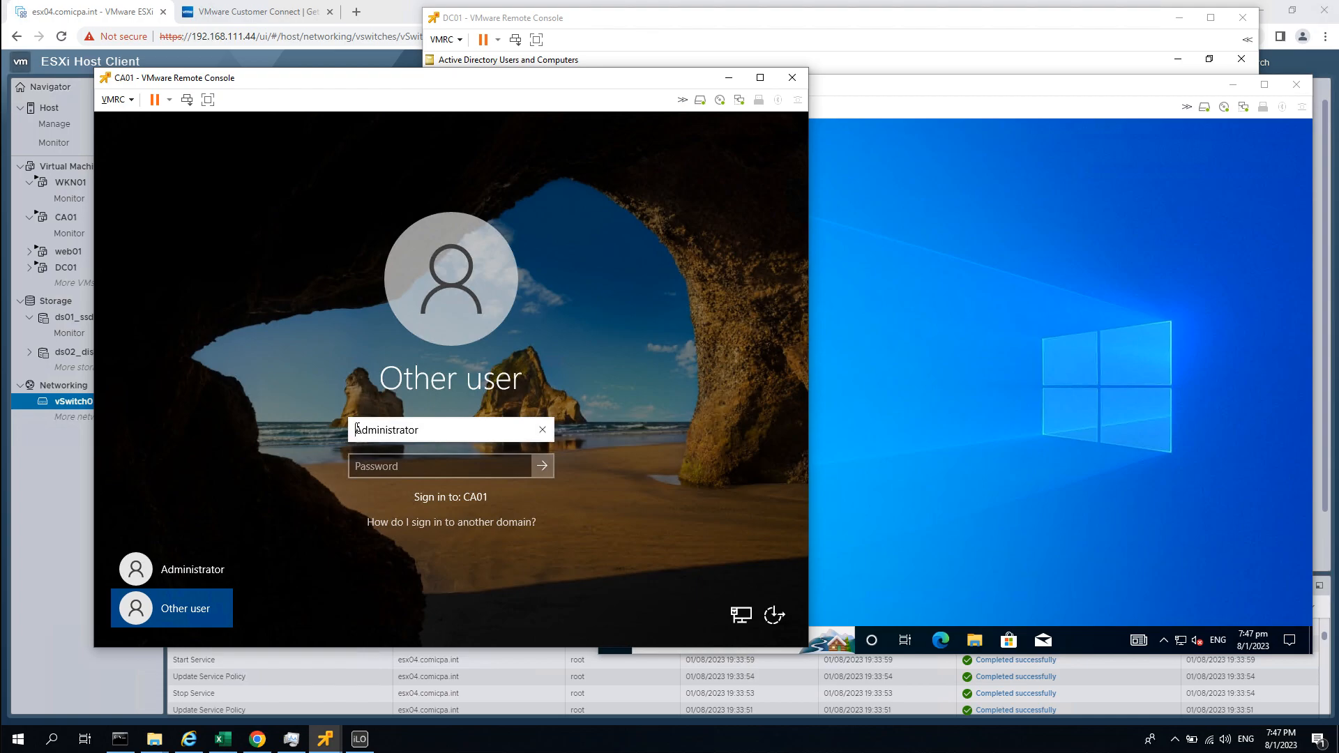
pyautogui.write('CO')
pyautogui.press('BackSpace')
pyautogui.press('BackSpace')
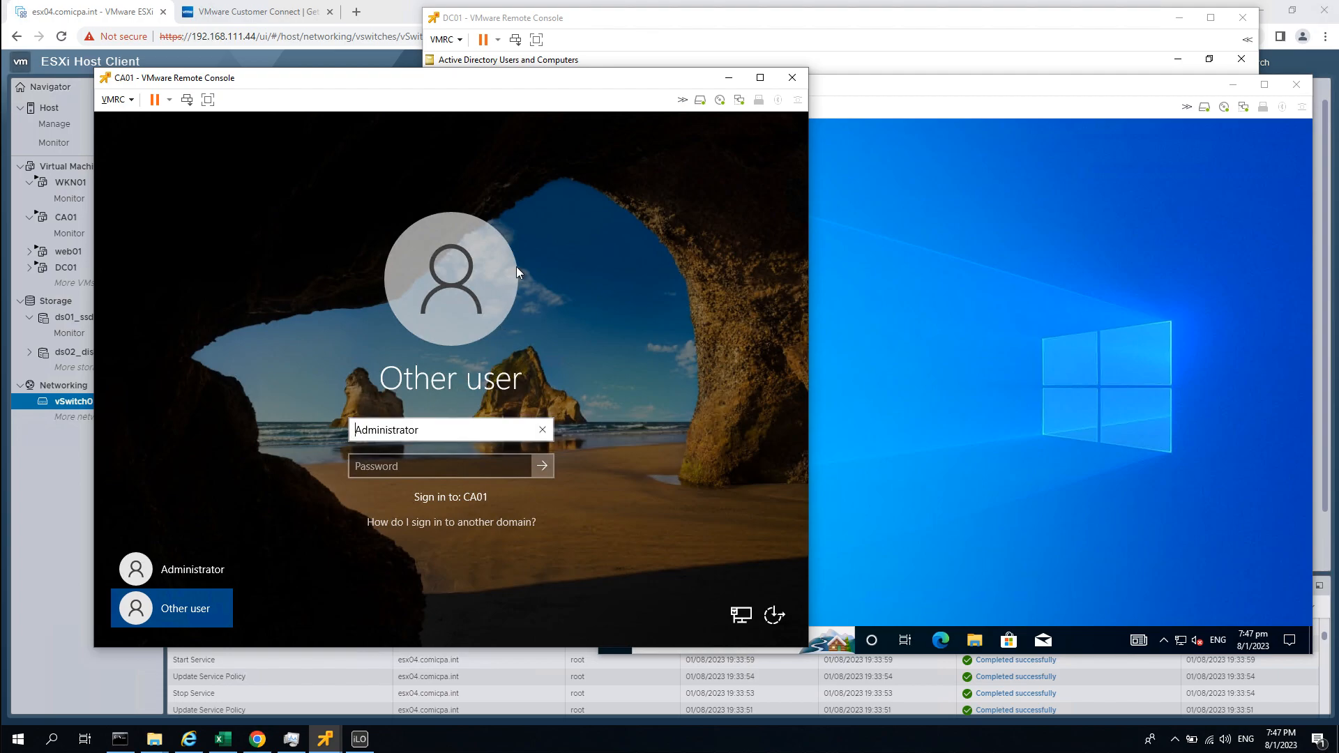
pyautogui.write('SIMPLE')
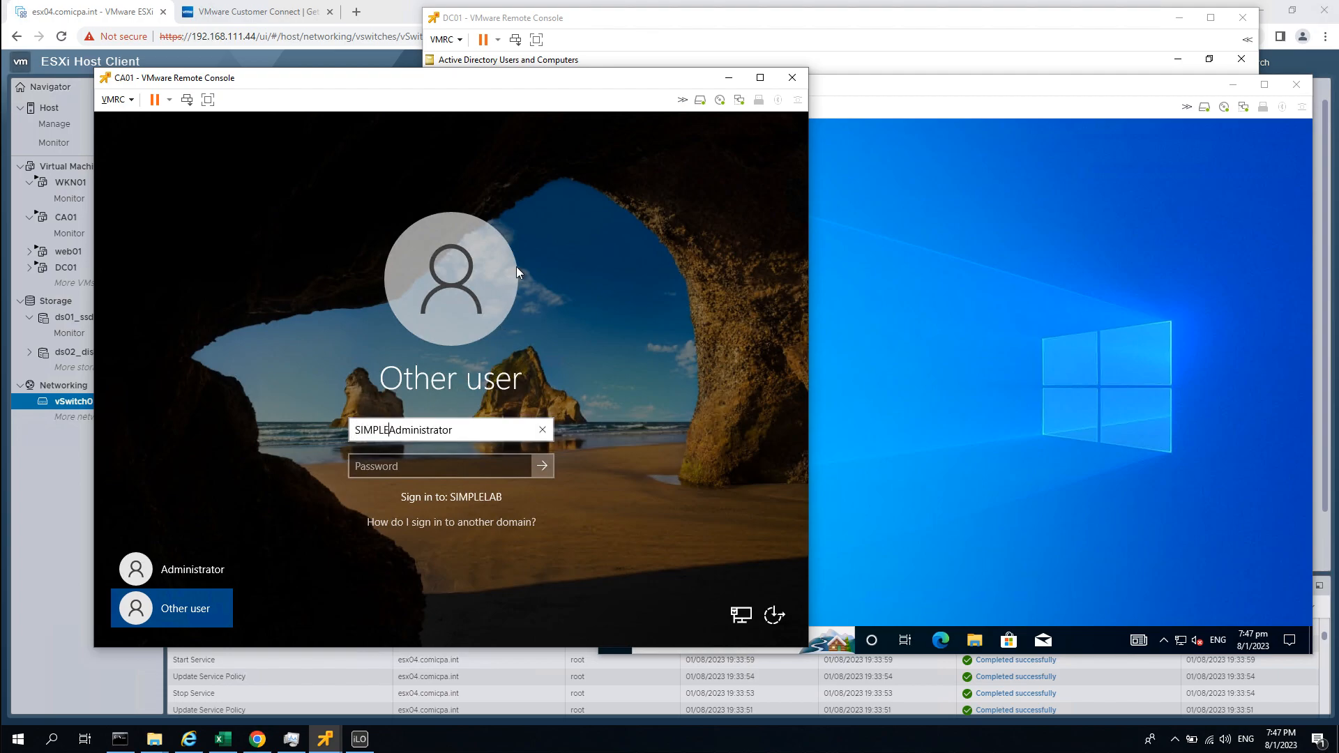
pyautogui.write('LAB\\')
pyautogui.press('Left')
pyautogui.moveTo(499, 434); pyautogui.dragTo(232, 436)
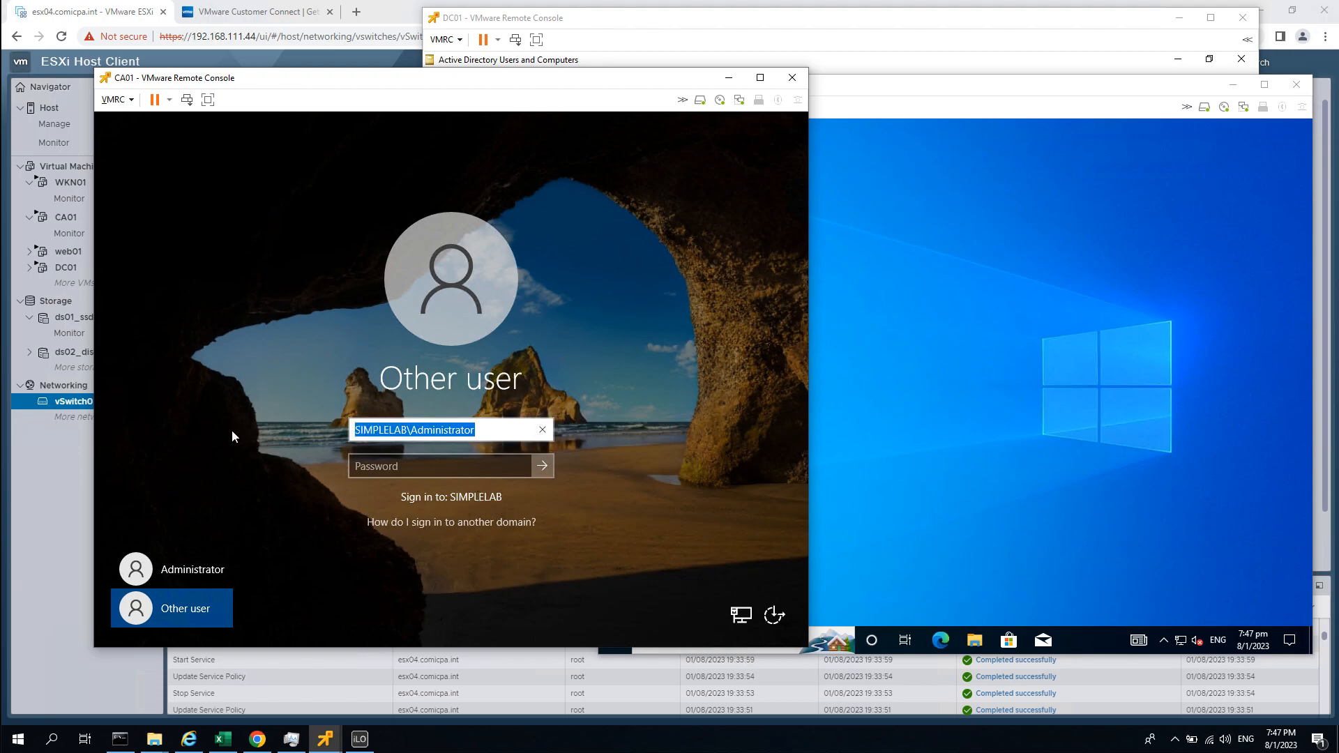
pyautogui.press('BackSpace')
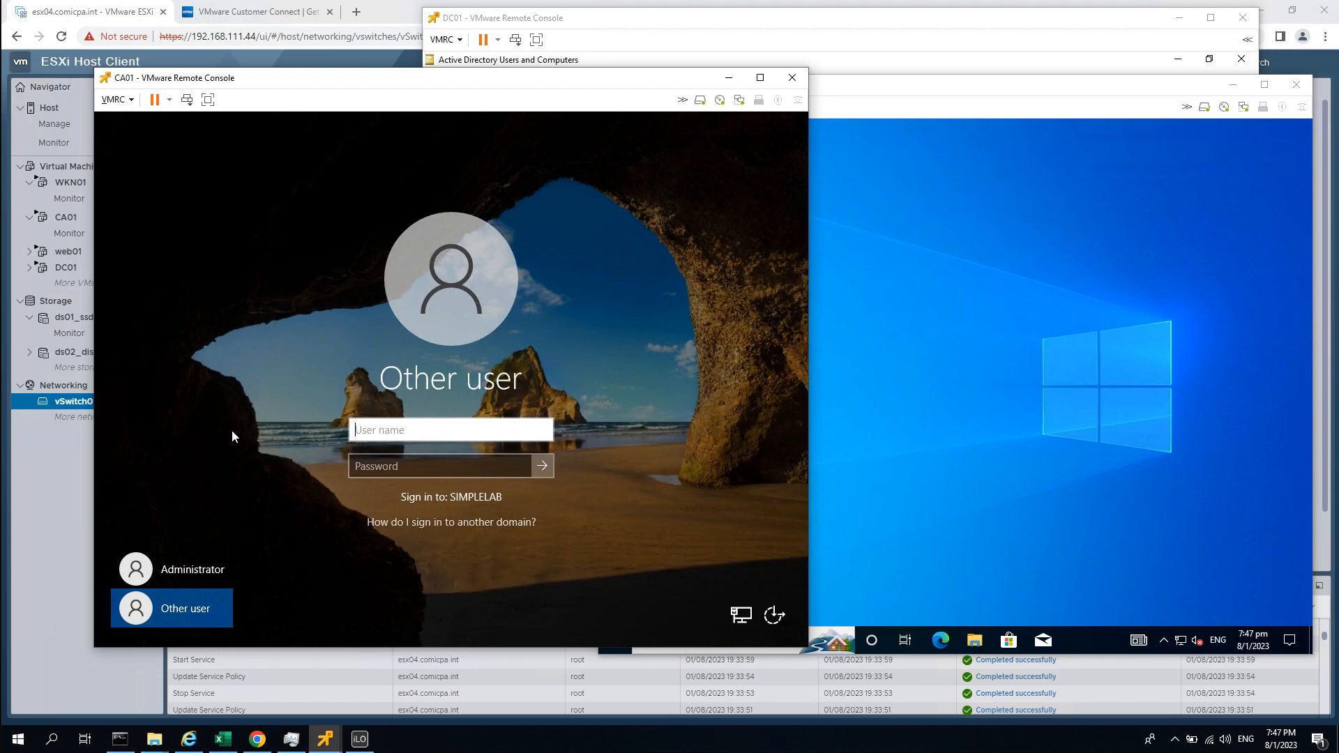
# Sign in to CA01 as demoadmin01 with its password.
pyautogui.write('demoad')
pyautogui.write('min01')
pyautogui.press('Tab')
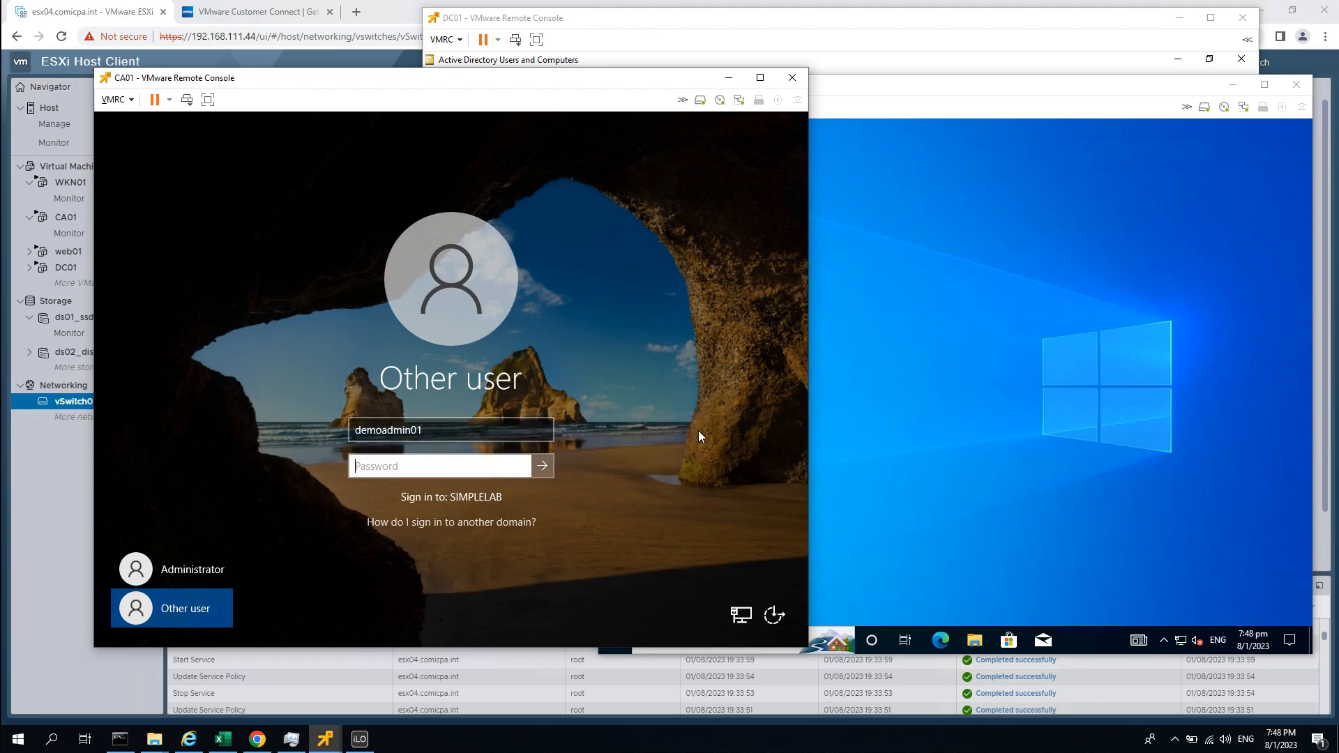
pyautogui.write('•••••••••')
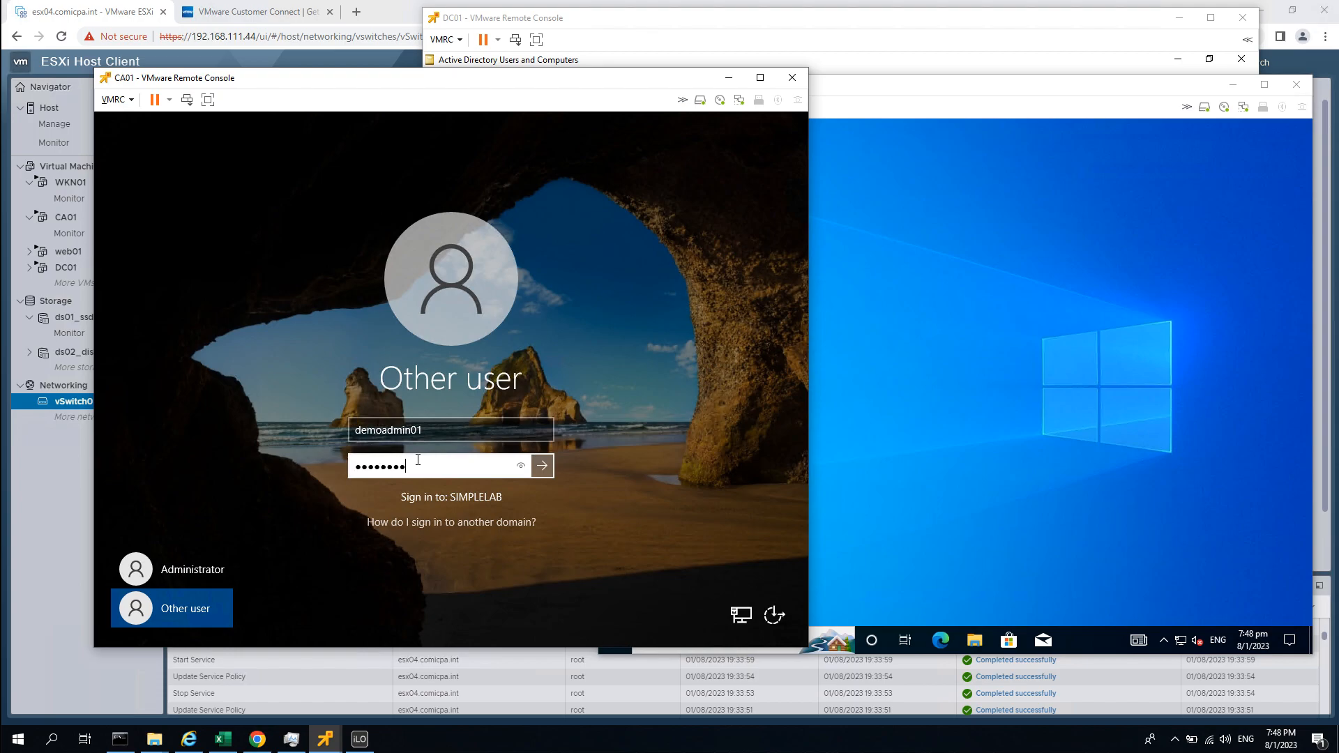
pyautogui.press('Return')
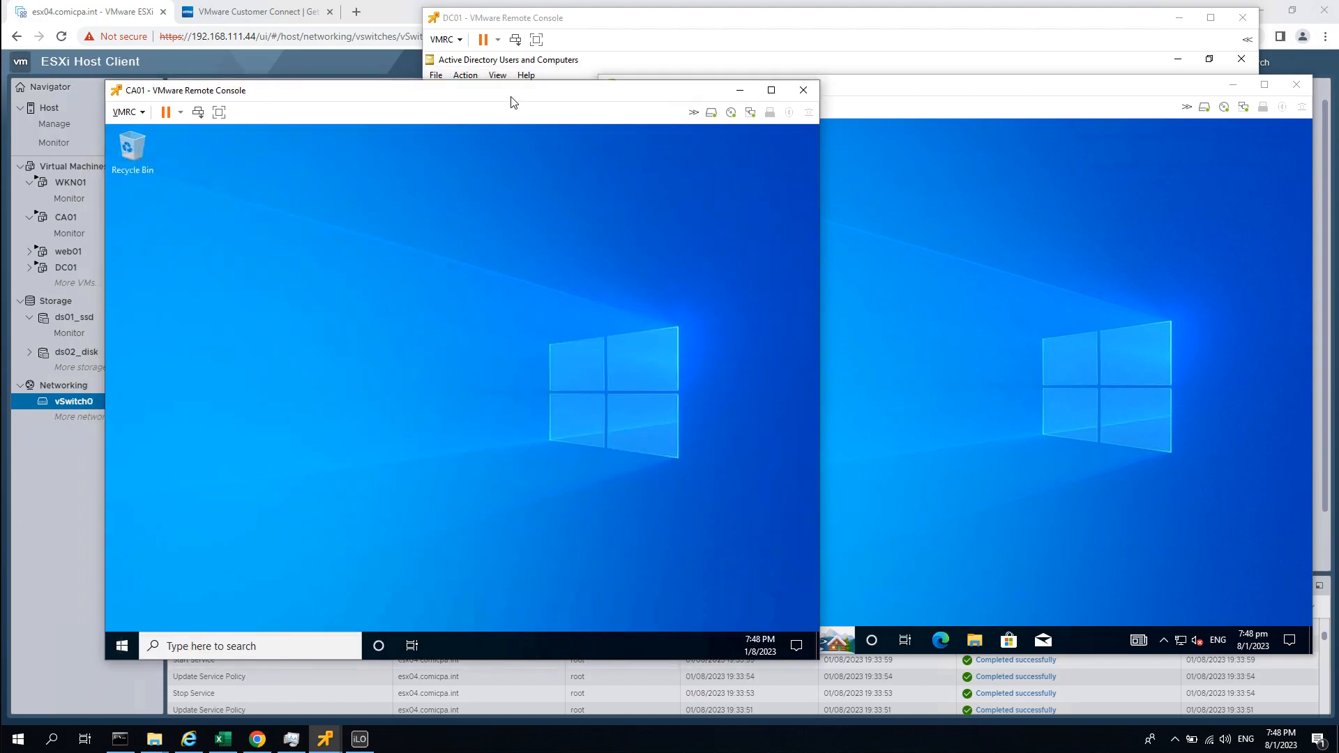
# Bring the WKN01 console in front of CA01's Server Manager and nudge it up and left.
pyautogui.click(854, 352)
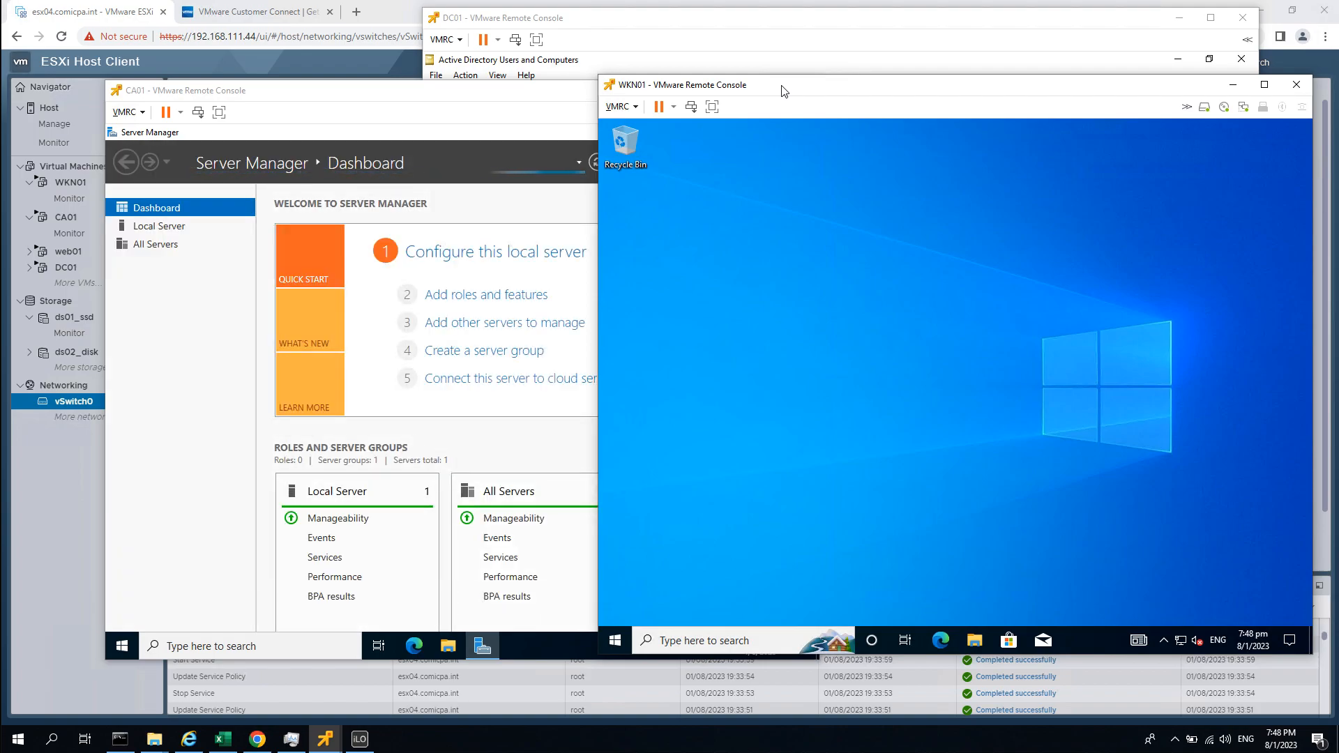
pyautogui.moveTo(781, 91); pyautogui.dragTo(760, 53)
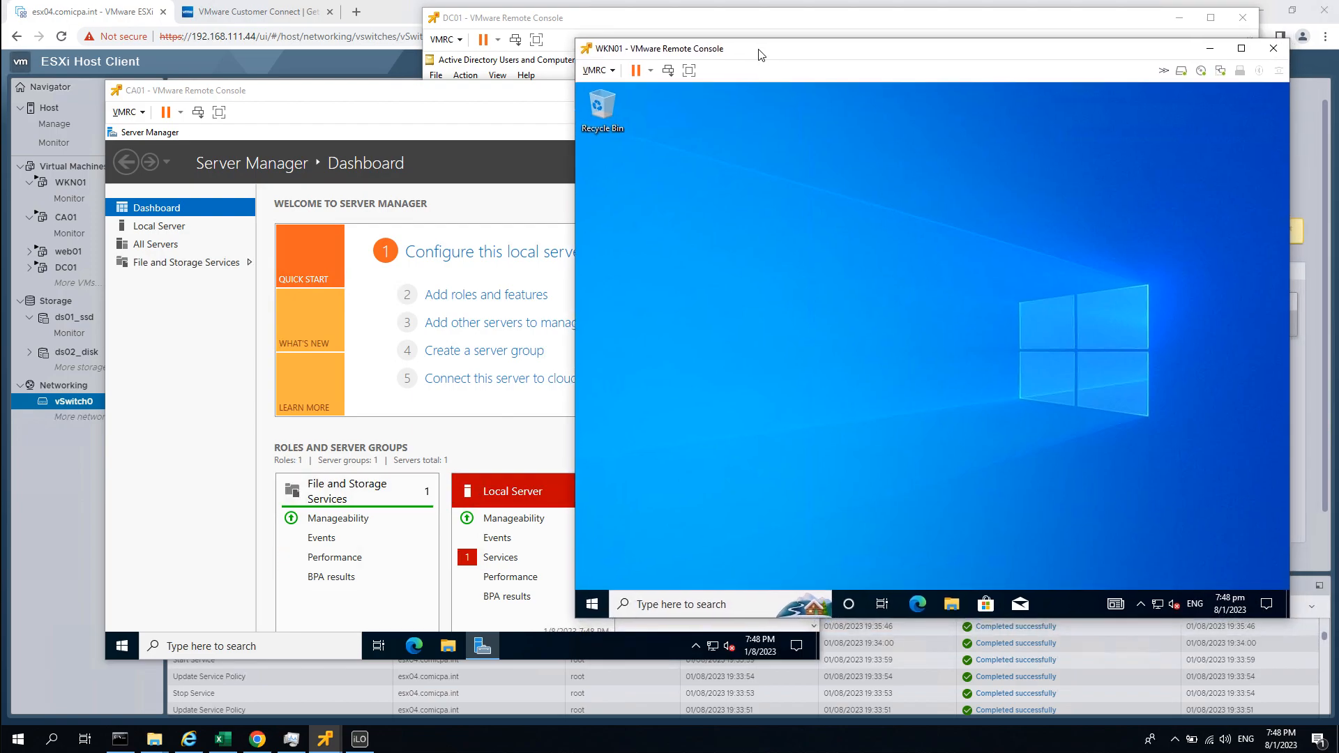